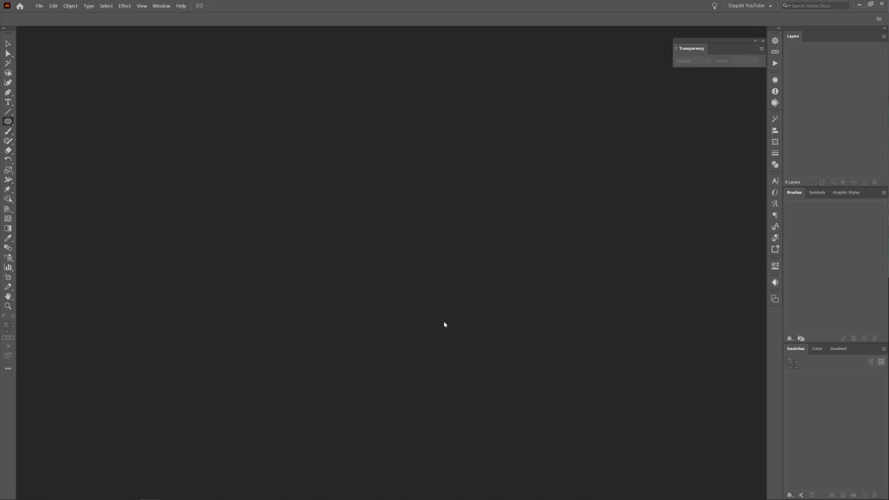
Start a new RGB document with a 340 × 210 mm artboard via File > New.
{"action": "left_click", "coordinate": [39, 5]}
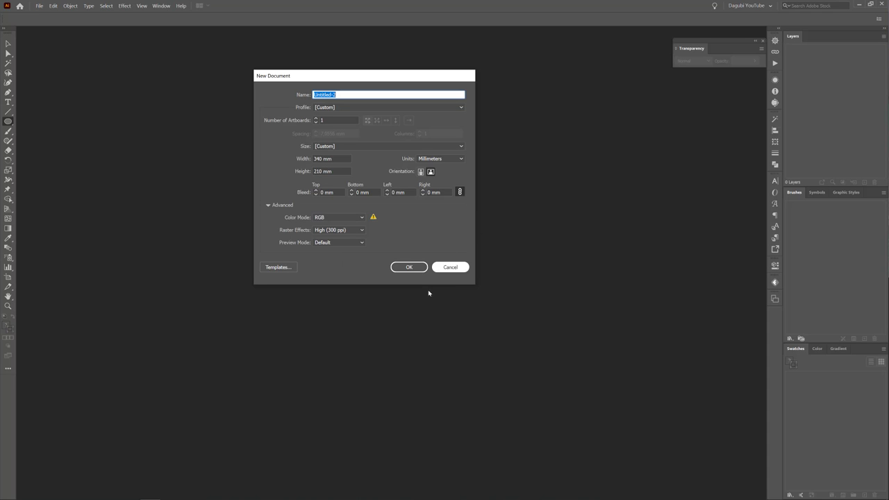
{"action": "left_click", "coordinate": [410, 267]}
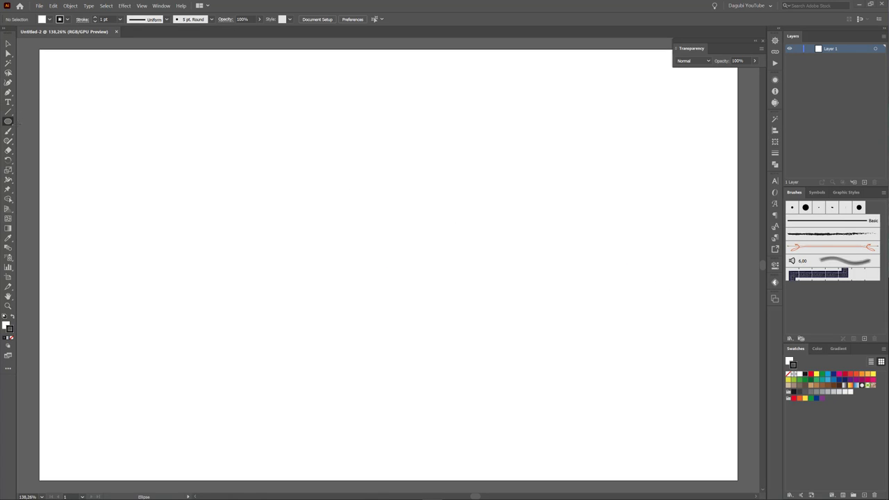
Draw a 140 × 90 mm ellipse and centre it horizontally and vertically on the artboard.
{"action": "left_click_drag", "start_coordinate": [8, 125], "coordinate": [40, 144]}
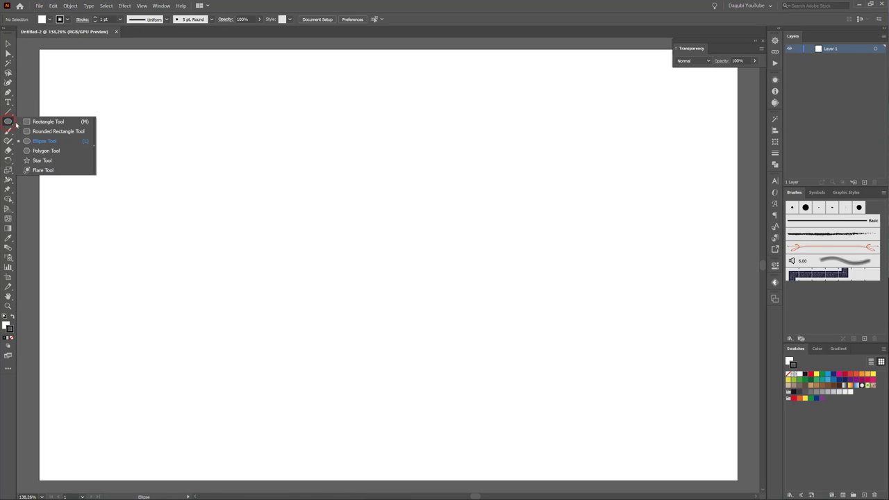
{"action": "left_click", "coordinate": [43, 143]}
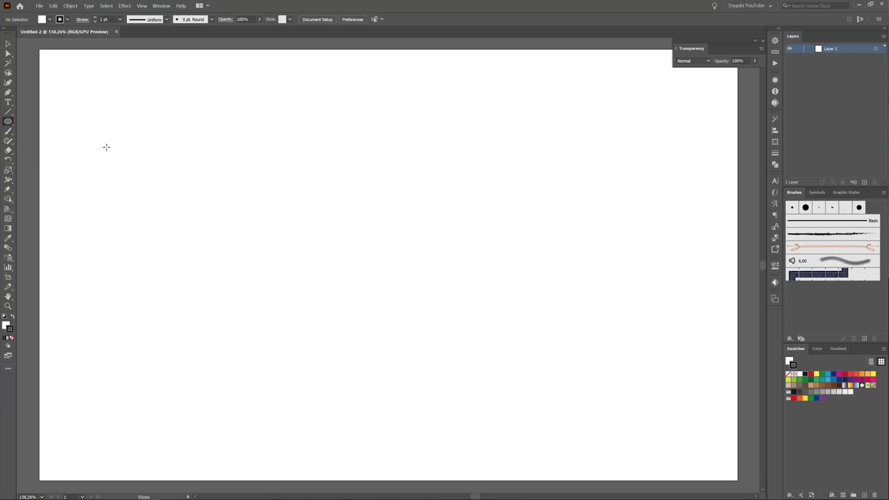
{"action": "left_click", "coordinate": [407, 262]}
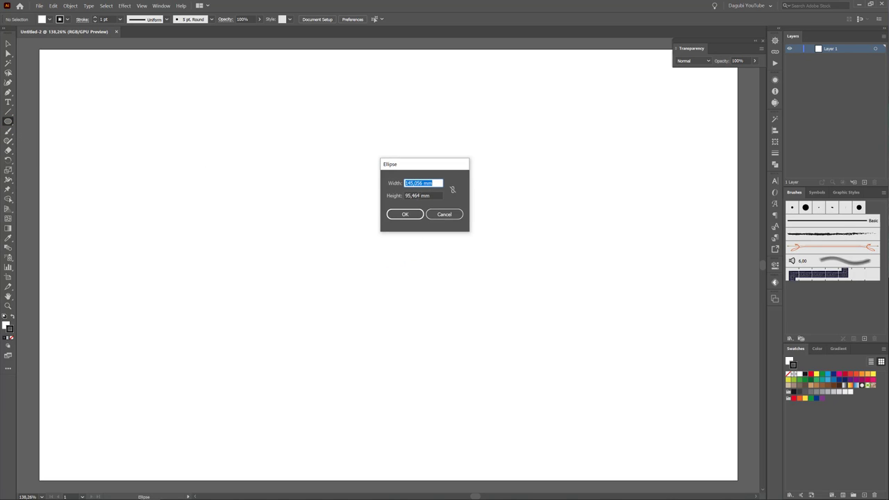
{"action": "type", "text": "140"}
{"action": "key", "text": "Tab"}
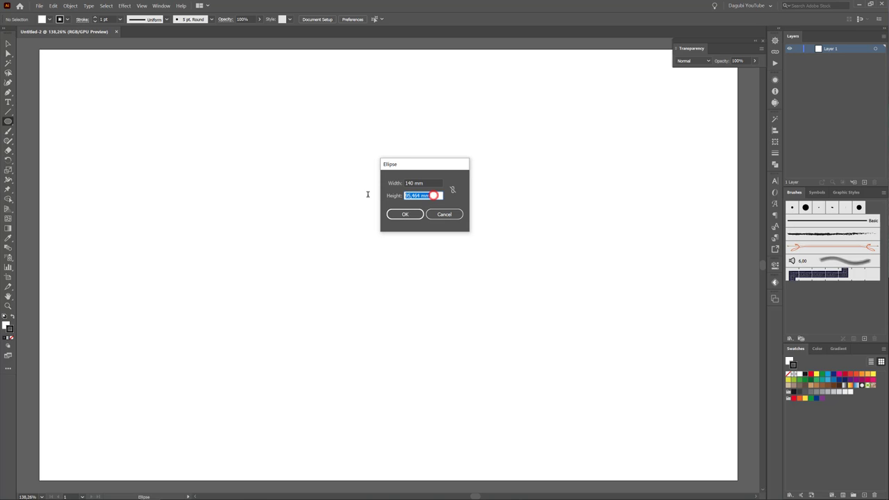
{"action": "type", "text": "90"}
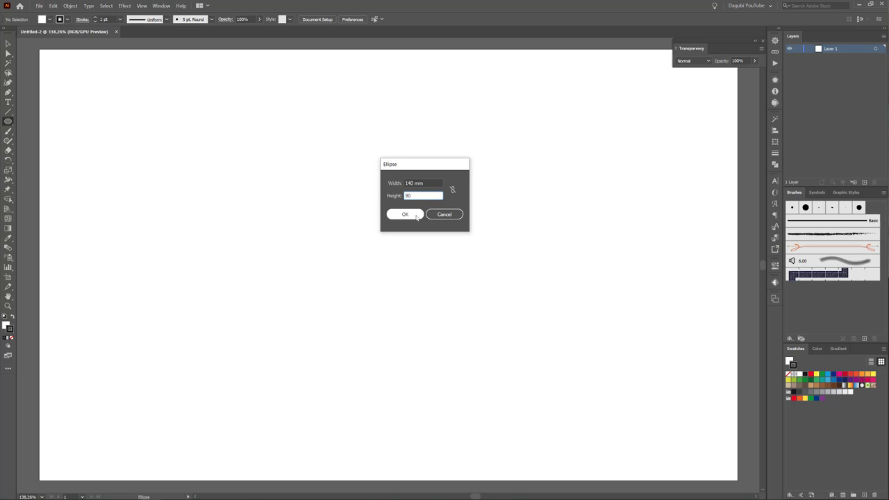
{"action": "left_click", "coordinate": [415, 215]}
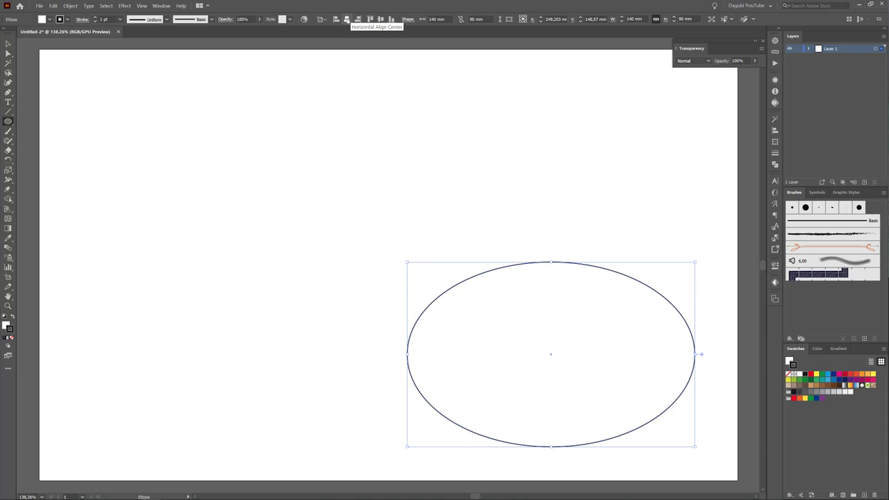
{"action": "left_click", "coordinate": [346, 20]}
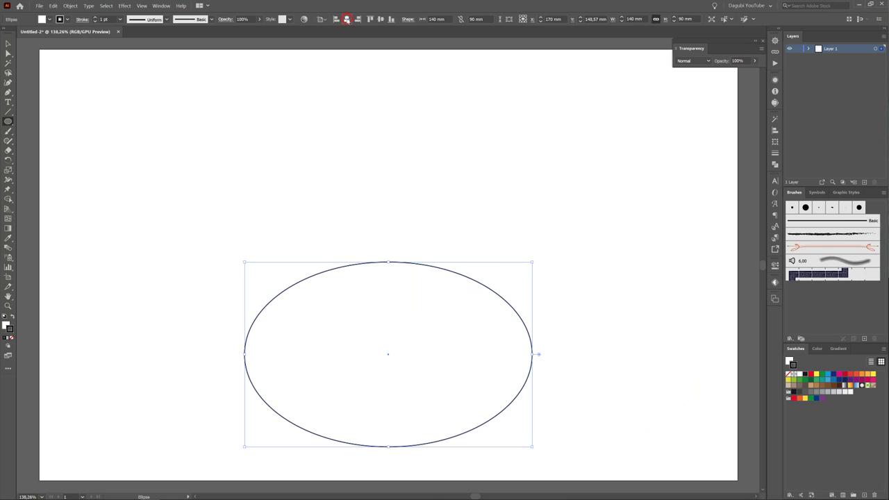
{"action": "left_click", "coordinate": [381, 19]}
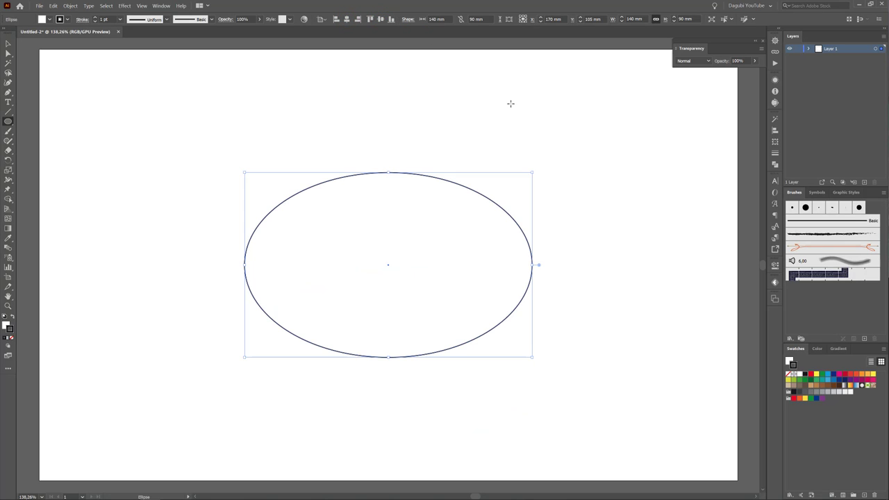
Lock Layer 1, then add Layer 2 and drag it below Layer 1.
{"action": "left_click", "coordinate": [799, 48]}
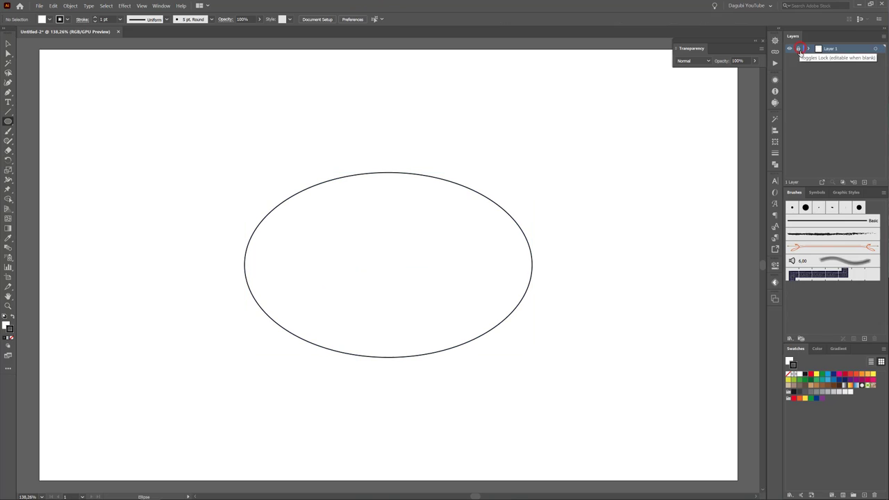
{"action": "left_click", "coordinate": [865, 182]}
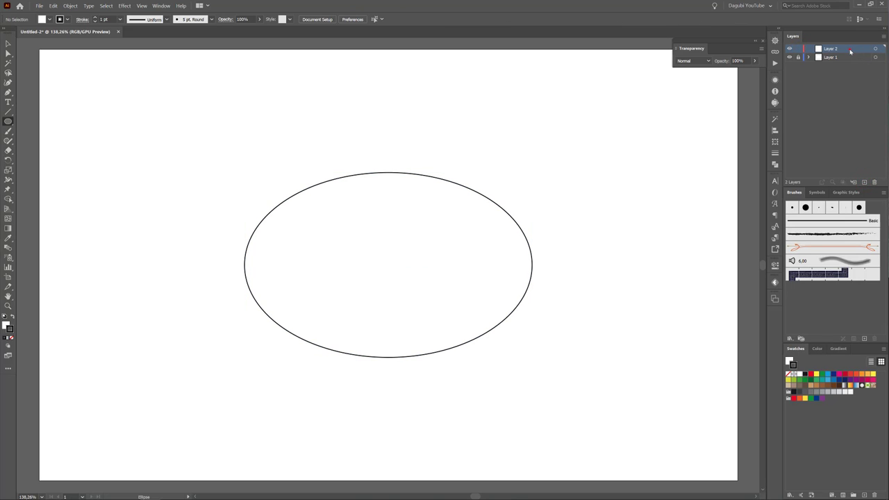
{"action": "left_click_drag", "start_coordinate": [850, 51], "coordinate": [845, 61]}
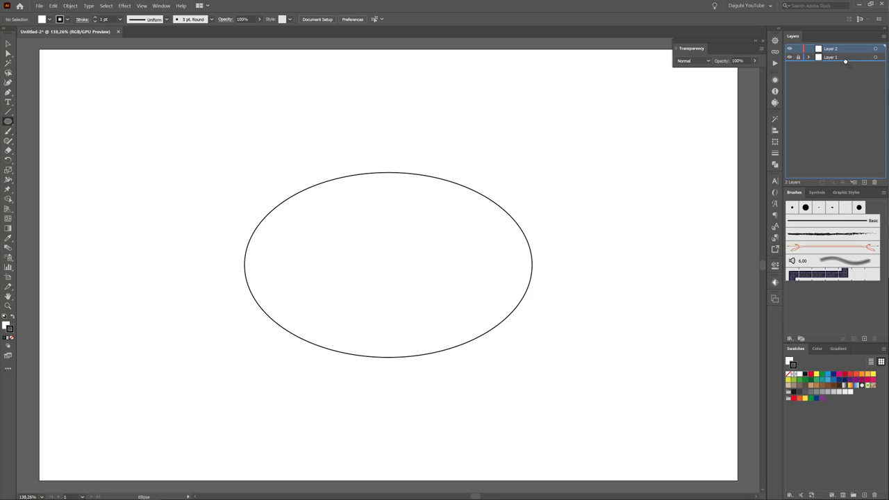
{"action": "left_click_drag", "start_coordinate": [845, 62], "coordinate": [847, 64]}
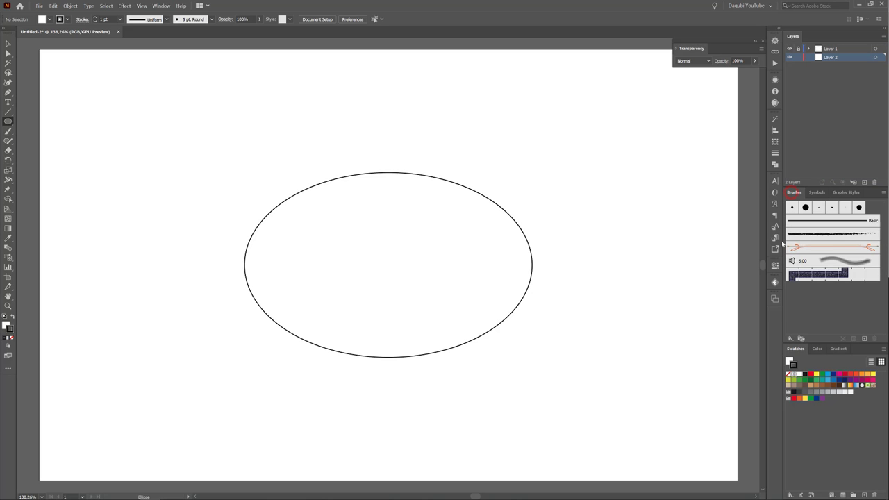
Open the Dagubi_Summer_Brushes library, dock it beside the canvas and enlarge it.
{"action": "left_click", "coordinate": [790, 338]}
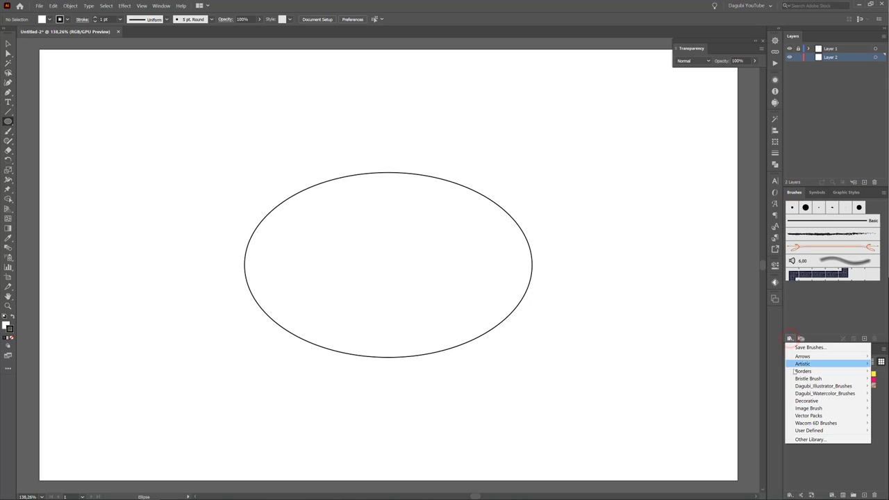
{"action": "mouse_move", "coordinate": [824, 386]}
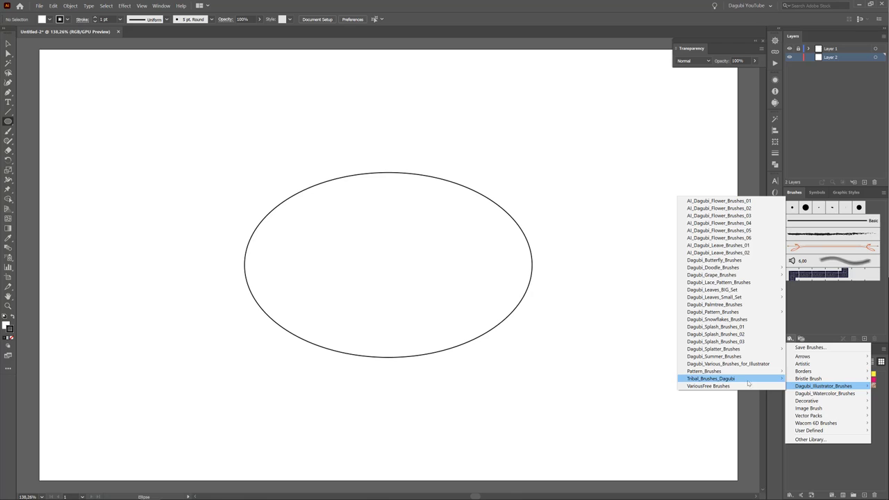
{"action": "left_click", "coordinate": [722, 357]}
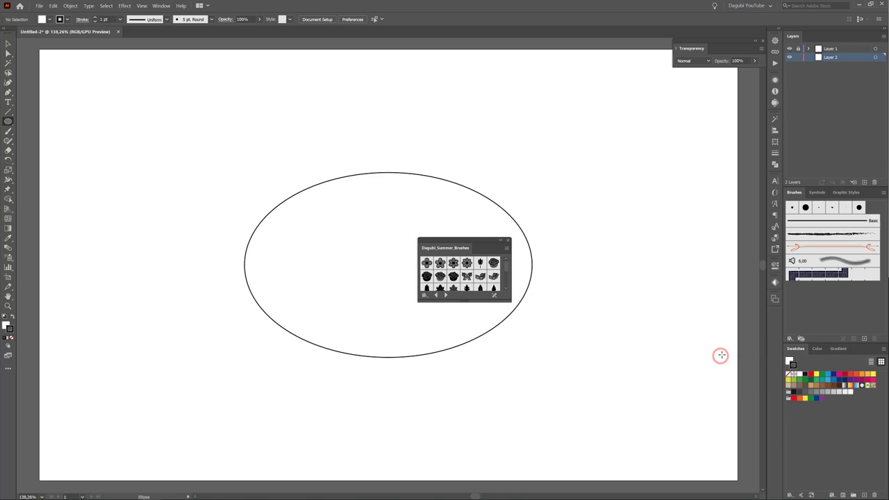
{"action": "left_click_drag", "start_coordinate": [460, 240], "coordinate": [712, 79]}
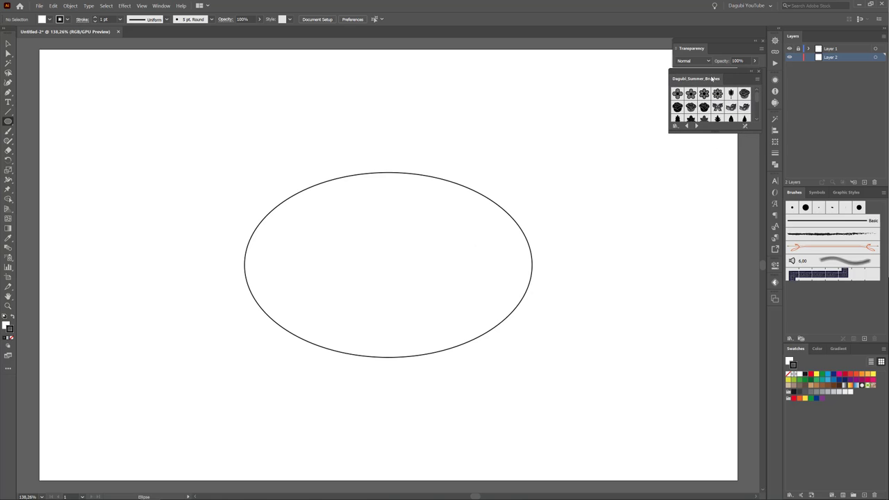
{"action": "left_click_drag", "start_coordinate": [730, 133], "coordinate": [722, 427]}
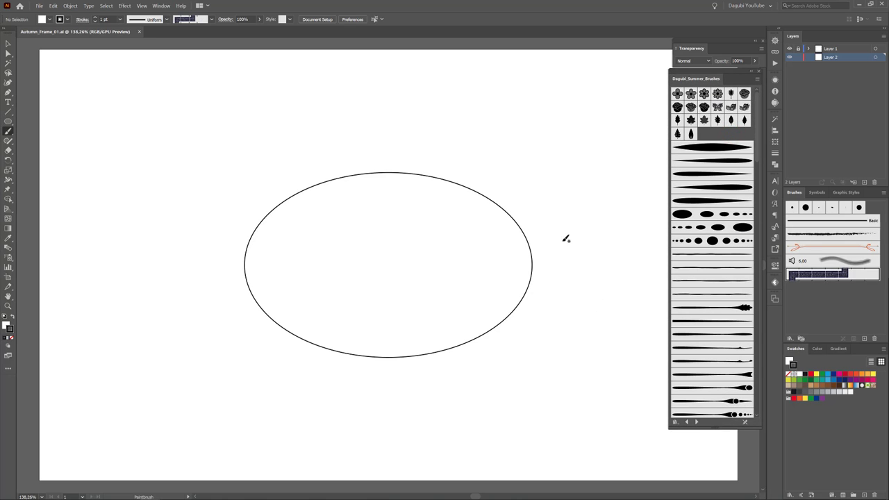
Select the Paintbrush, confirm its options, and scroll the library to its leaf brushes.
{"action": "left_click", "coordinate": [8, 131]}
{"action": "double_click", "coordinate": [8, 131]}
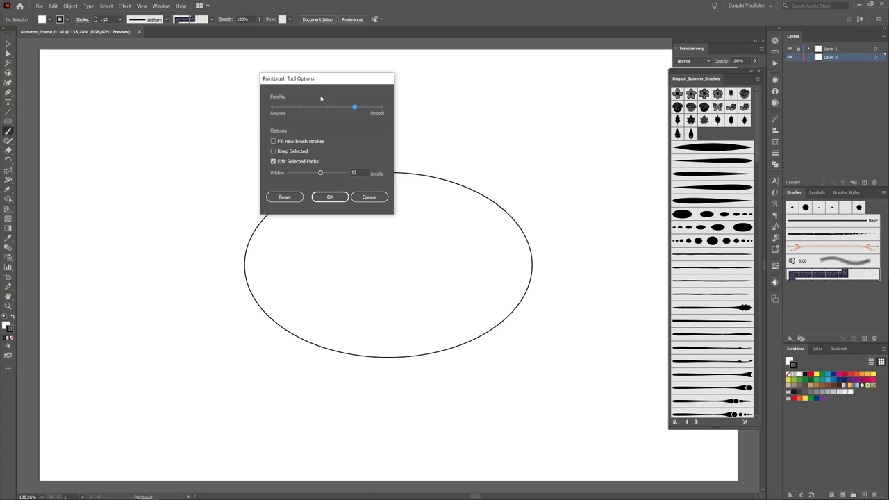
{"action": "left_click", "coordinate": [328, 197]}
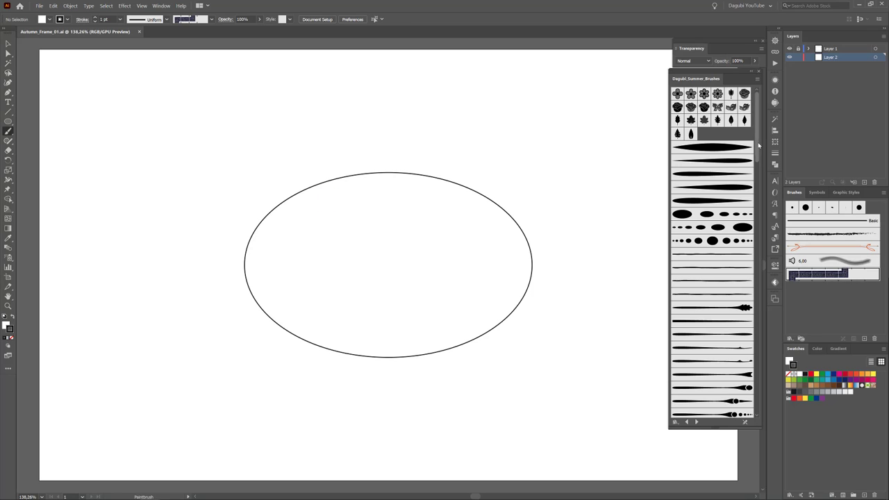
{"action": "left_click_drag", "start_coordinate": [757, 149], "coordinate": [749, 235]}
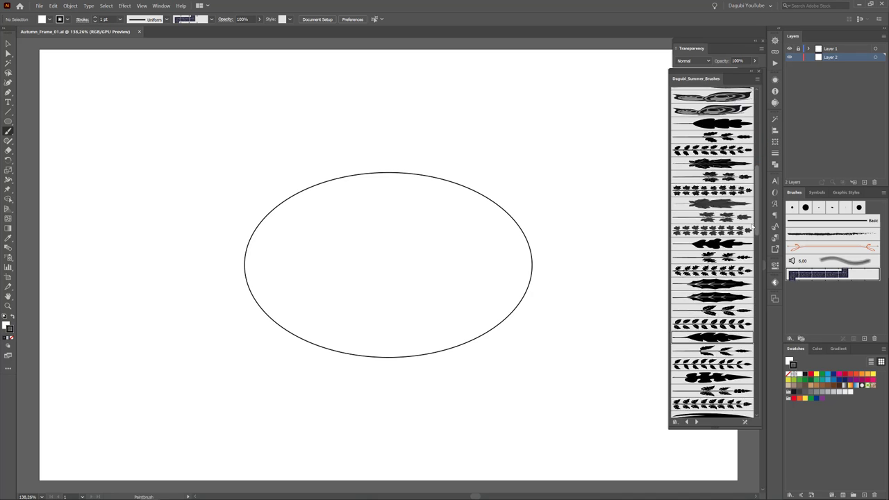
{"action": "scroll", "coordinate": [719, 262], "scroll_direction": "down", "scroll_amount": 1}
Choose the leaf brush and paint black leaves around the ellipse's right, top and upper-left edges.
{"action": "left_click", "coordinate": [714, 259]}
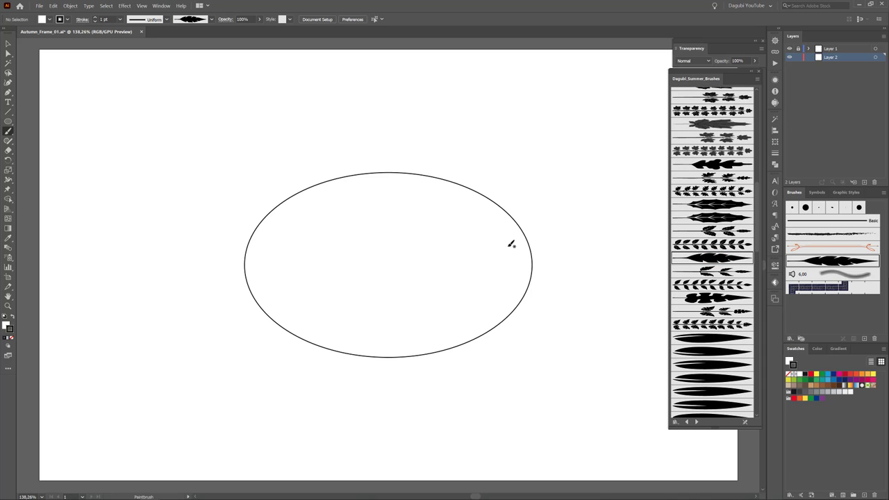
{"action": "left_click_drag", "start_coordinate": [509, 236], "coordinate": [571, 182]}
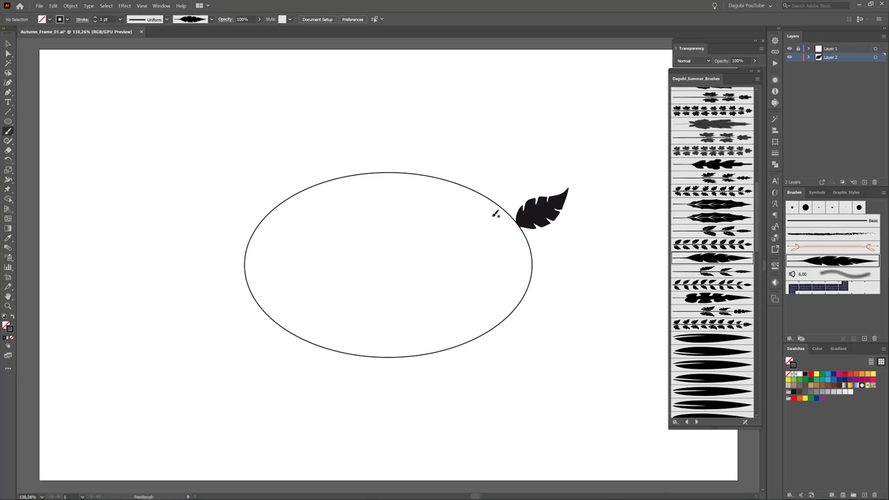
{"action": "left_click_drag", "start_coordinate": [492, 211], "coordinate": [507, 161]}
{"action": "left_click_drag", "start_coordinate": [445, 197], "coordinate": [459, 131]}
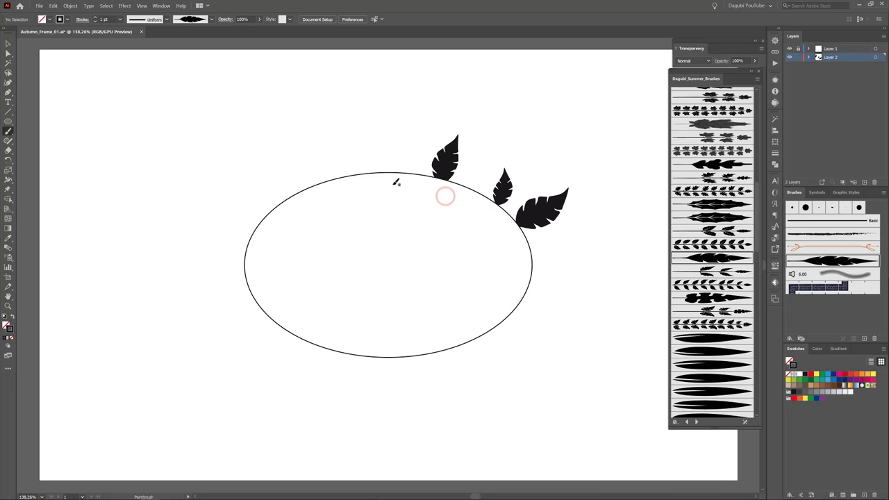
{"action": "left_click_drag", "start_coordinate": [392, 185], "coordinate": [359, 113]}
{"action": "left_click_drag", "start_coordinate": [325, 191], "coordinate": [260, 145]}
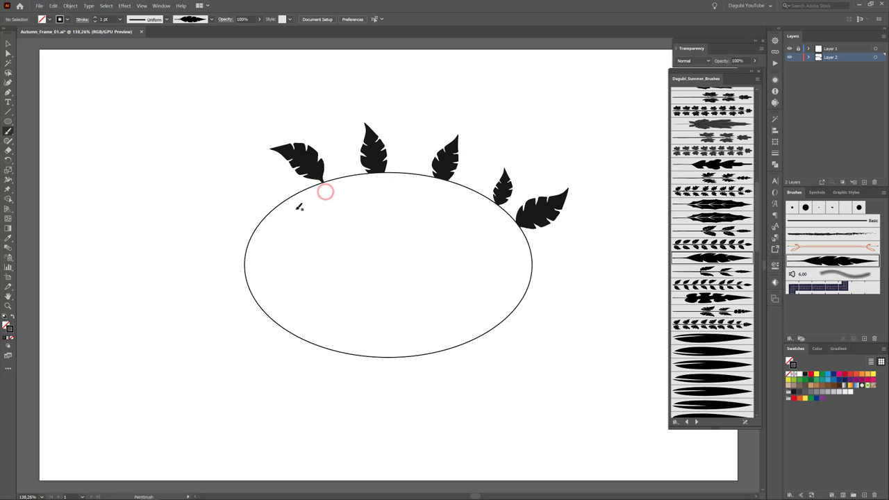
{"action": "left_click_drag", "start_coordinate": [294, 206], "coordinate": [238, 181]}
{"action": "left_click_drag", "start_coordinate": [251, 251], "coordinate": [202, 252]}
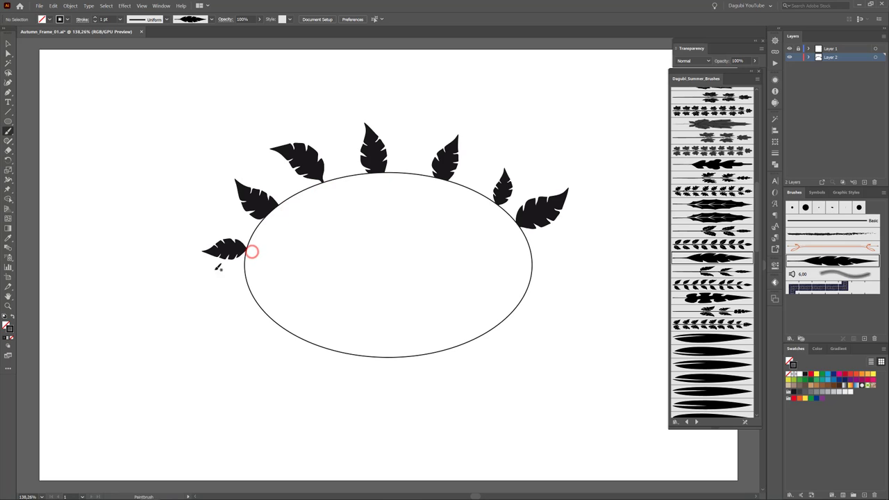
Paint black leaves along the ellipse's left, bottom and right sides to close the ring.
{"action": "left_click_drag", "start_coordinate": [261, 294], "coordinate": [220, 334]}
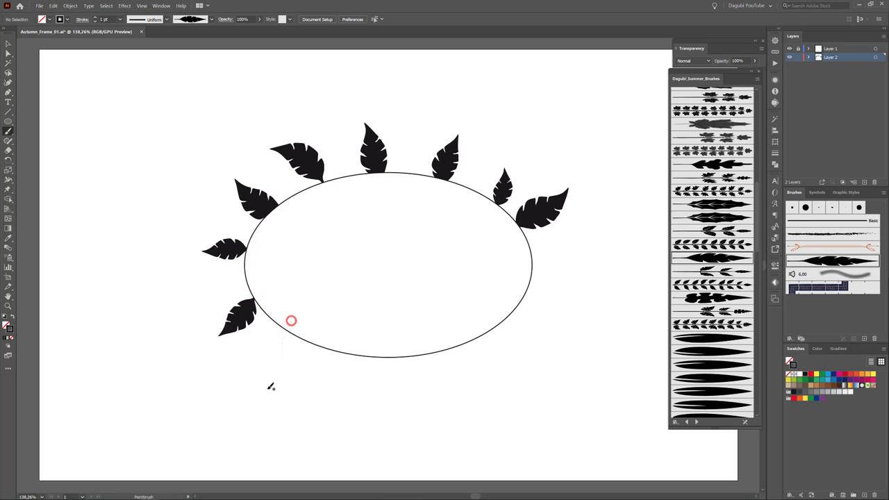
{"action": "left_click_drag", "start_coordinate": [291, 319], "coordinate": [271, 384]}
{"action": "left_click_drag", "start_coordinate": [332, 339], "coordinate": [373, 385]}
{"action": "mouse_move", "coordinate": [392, 339]}
{"action": "left_mouse_down"}
{"action": "mouse_move", "coordinate": [411, 352]}
{"action": "mouse_move", "coordinate": [424, 395]}
{"action": "left_mouse_up"}
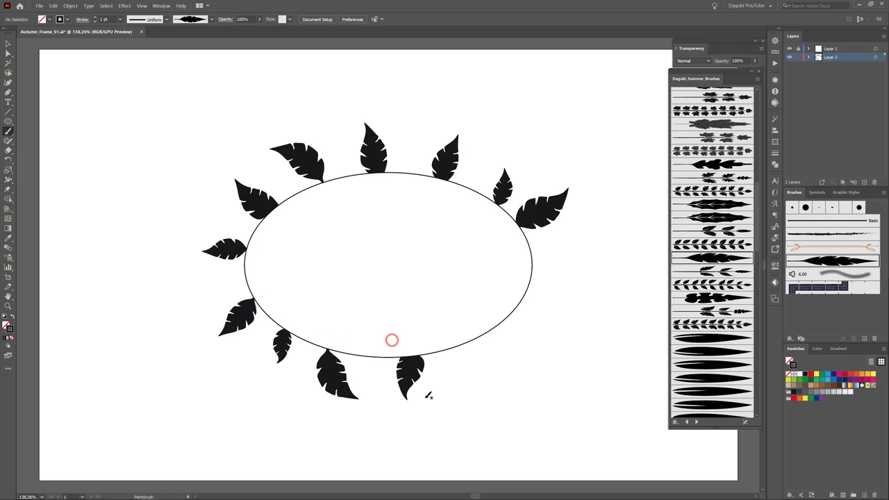
{"action": "left_click_drag", "start_coordinate": [438, 345], "coordinate": [516, 366]}
{"action": "left_click_drag", "start_coordinate": [494, 322], "coordinate": [544, 346]}
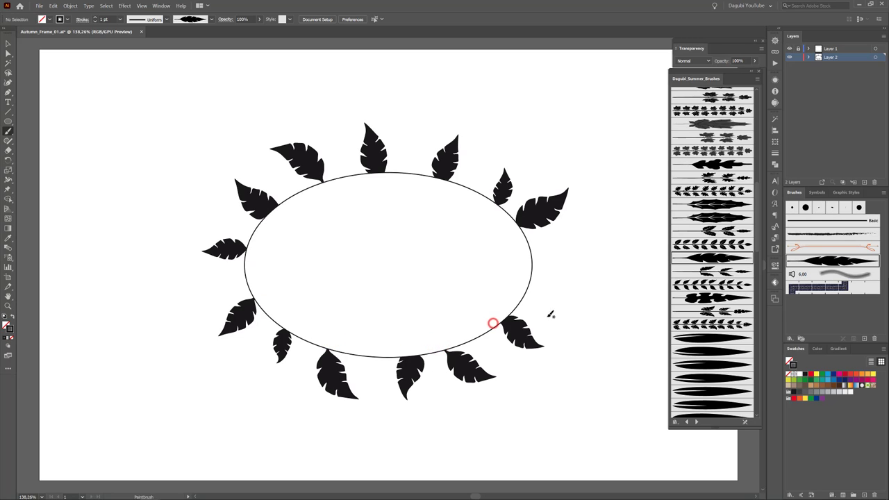
{"action": "left_click_drag", "start_coordinate": [516, 271], "coordinate": [574, 270]}
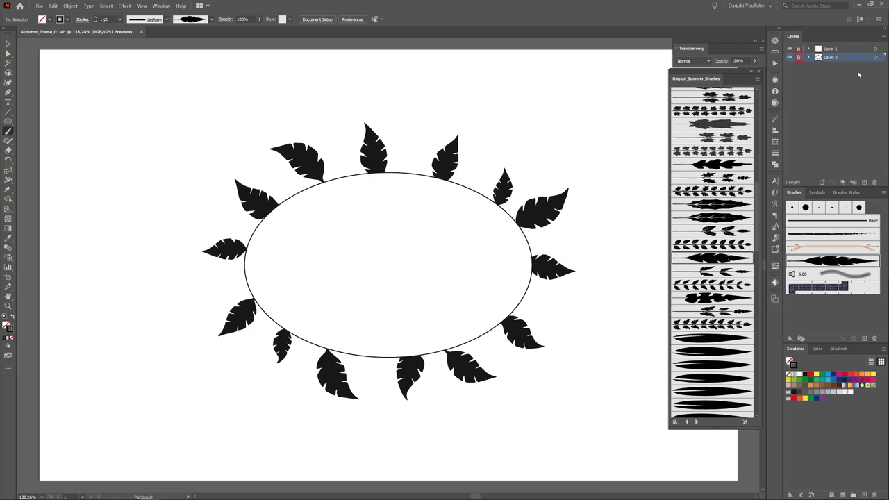
Add Layer 3 and set the drawing colour to the dark grey K=90 swatch.
{"action": "left_click", "coordinate": [864, 182]}
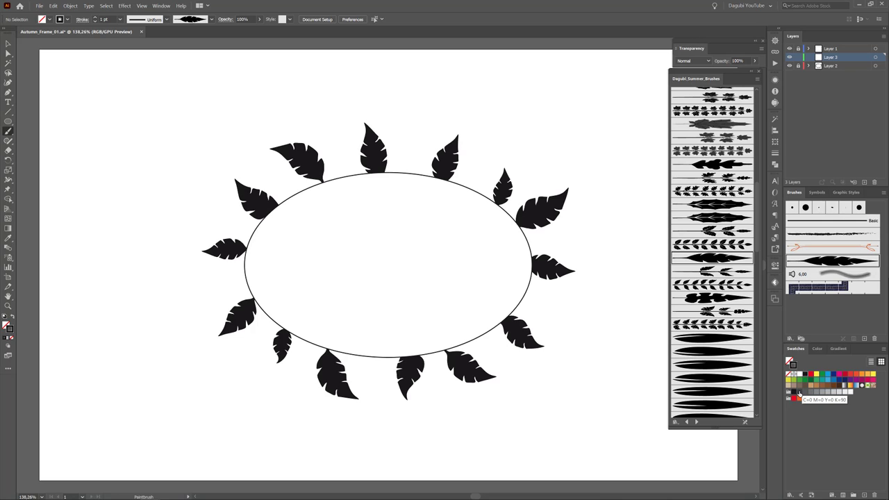
{"action": "left_click", "coordinate": [804, 391]}
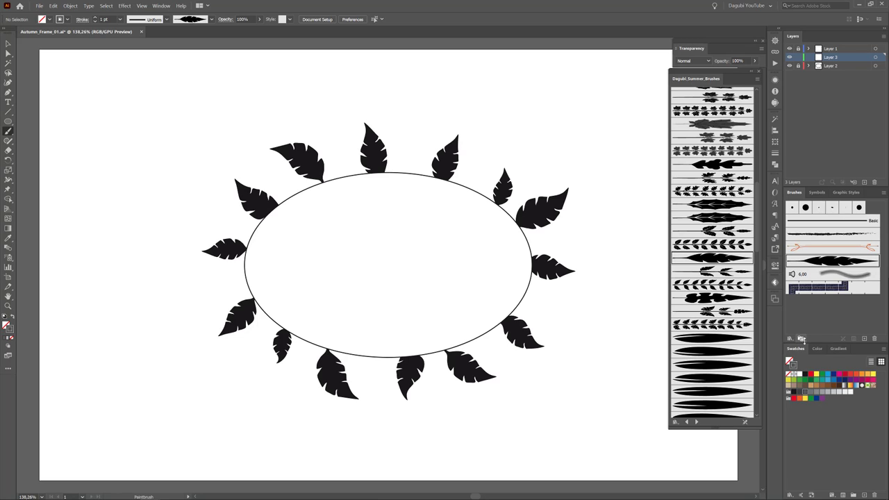
Load Art Leaf 08 and paint grey monstera leaves over the ellipse's top and left side.
{"action": "left_click", "coordinate": [703, 297]}
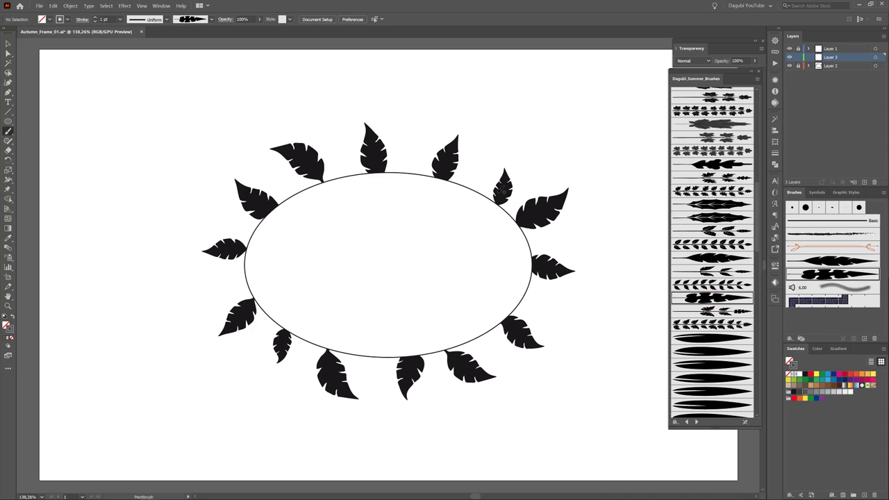
{"action": "mouse_move", "coordinate": [499, 223]}
{"action": "left_mouse_down"}
{"action": "mouse_move", "coordinate": [468, 193]}
{"action": "mouse_move", "coordinate": [486, 142]}
{"action": "left_mouse_up"}
{"action": "left_click_drag", "start_coordinate": [416, 179], "coordinate": [419, 125]}
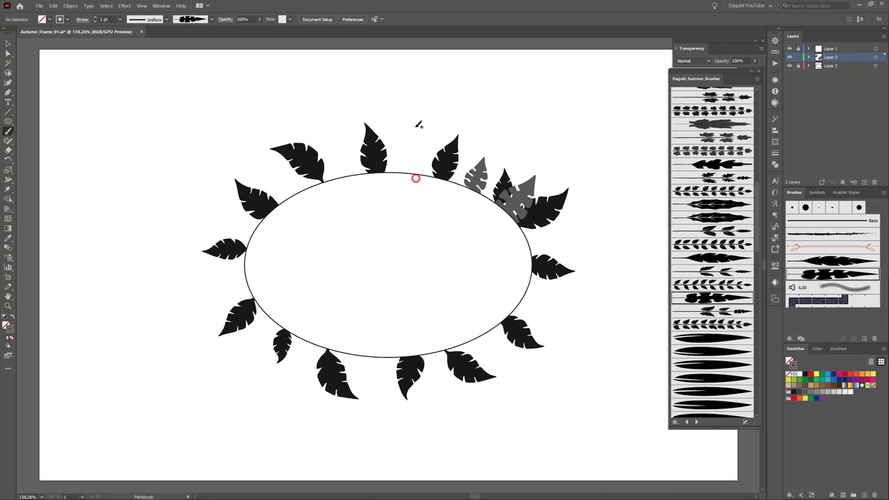
{"action": "left_click_drag", "start_coordinate": [352, 177], "coordinate": [335, 132]}
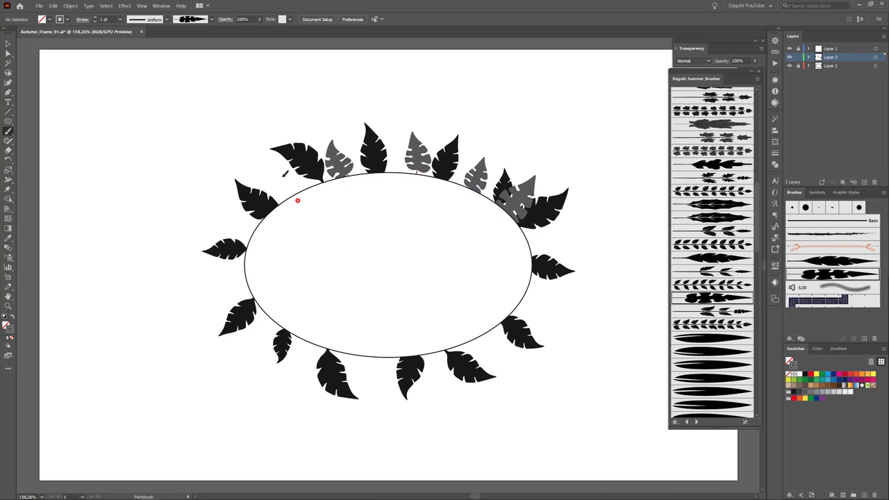
{"action": "left_click_drag", "start_coordinate": [297, 200], "coordinate": [242, 168]}
{"action": "left_click_drag", "start_coordinate": [258, 232], "coordinate": [202, 215]}
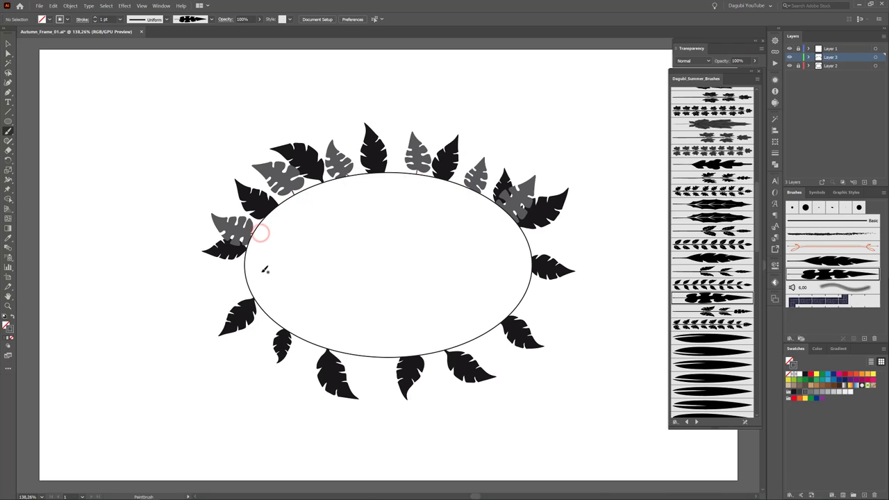
{"action": "left_click_drag", "start_coordinate": [221, 292], "coordinate": [216, 309]}
Paint grey monstera leaves along the ellipse's bottom and right side.
{"action": "left_click_drag", "start_coordinate": [278, 307], "coordinate": [220, 357]}
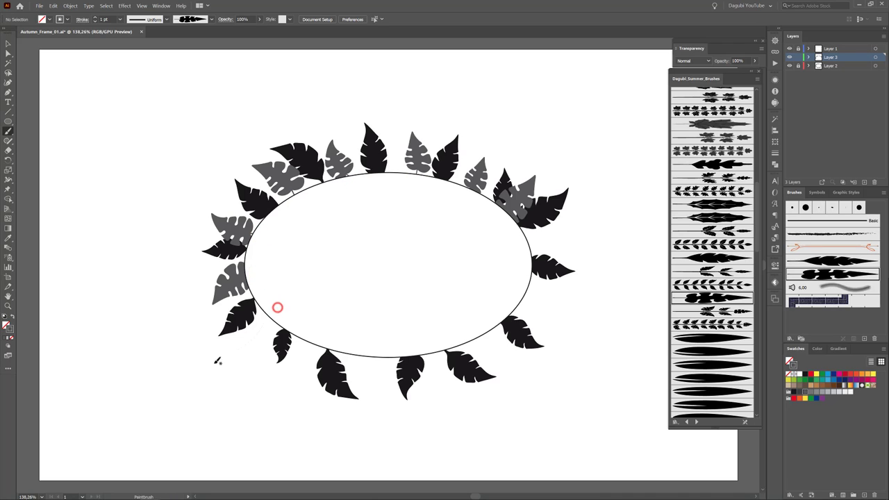
{"action": "left_click_drag", "start_coordinate": [312, 335], "coordinate": [295, 373]}
{"action": "left_click_drag", "start_coordinate": [382, 350], "coordinate": [351, 402]}
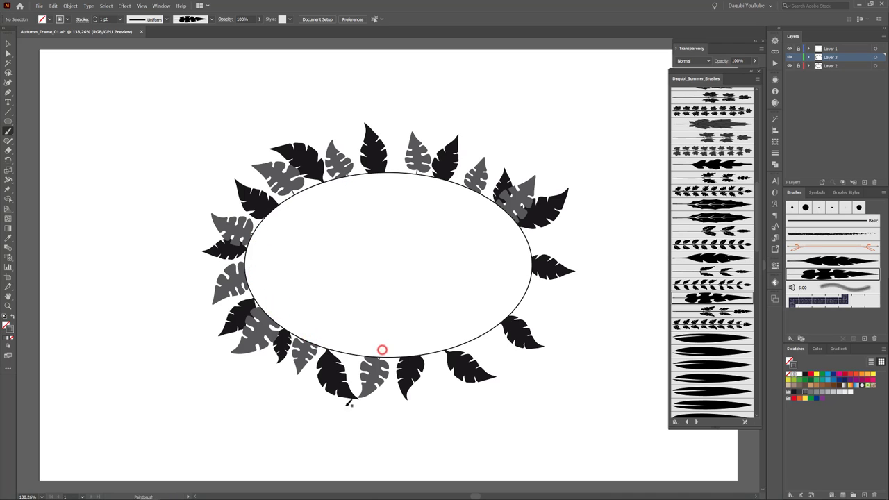
{"action": "left_click_drag", "start_coordinate": [464, 338], "coordinate": [507, 361]}
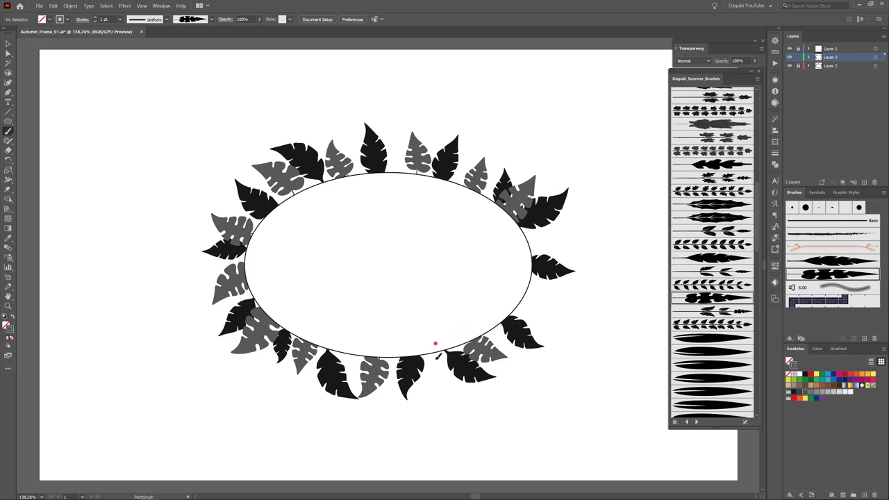
{"action": "left_click_drag", "start_coordinate": [435, 343], "coordinate": [421, 392]}
{"action": "left_click_drag", "start_coordinate": [513, 295], "coordinate": [591, 293]}
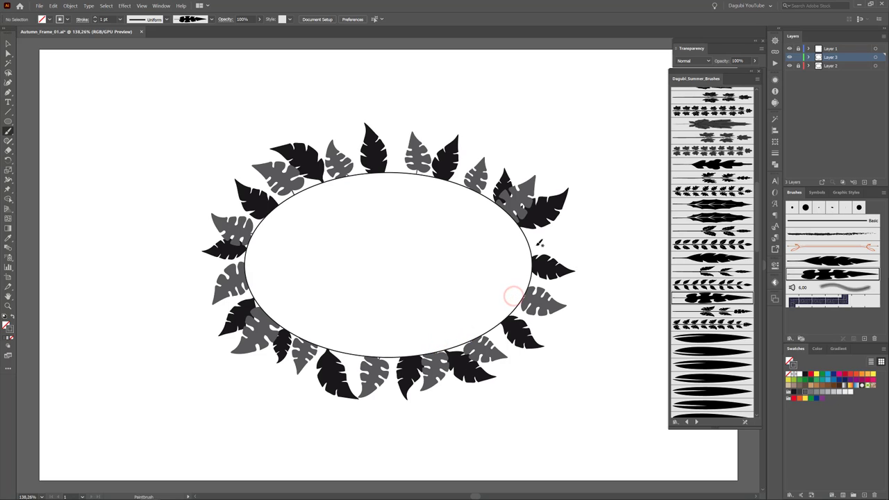
{"action": "left_click_drag", "start_coordinate": [521, 247], "coordinate": [605, 223]}
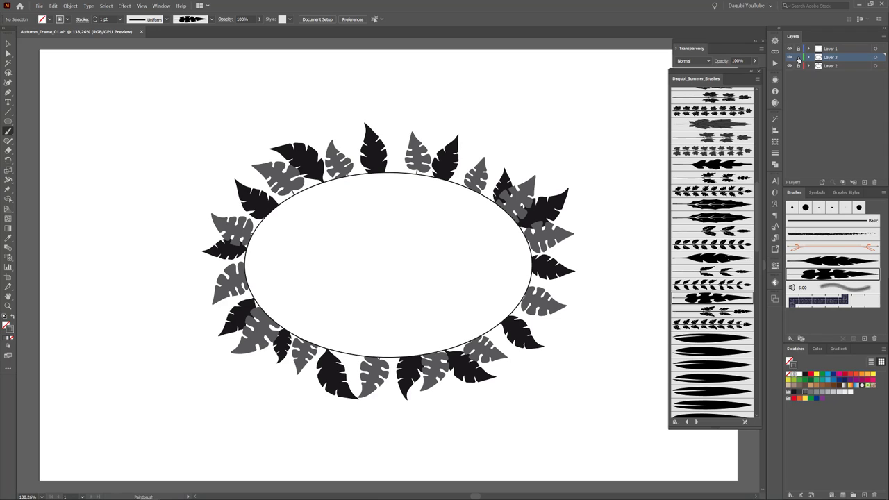
Lock Layer 3, add Layer 4, and paint one Art Leaf 04 leaf at the wreath's upper right.
{"action": "left_click", "coordinate": [798, 58]}
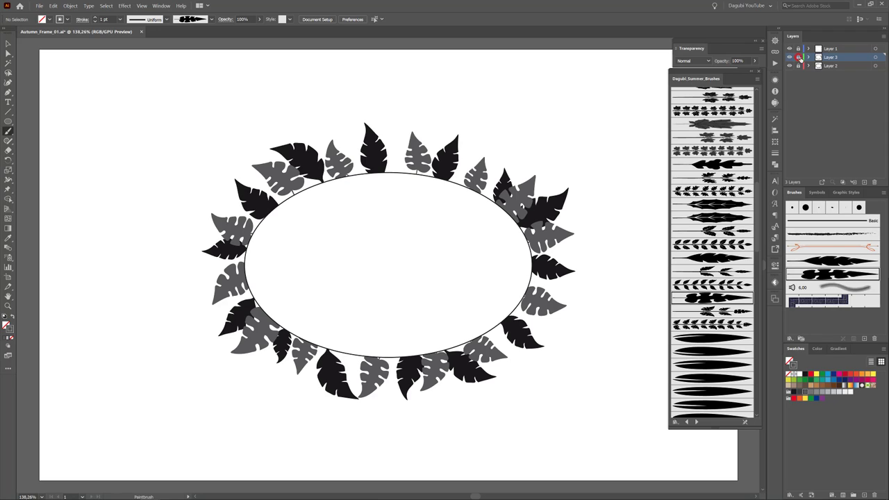
{"action": "left_click", "coordinate": [864, 182]}
{"action": "left_click", "coordinate": [721, 165]}
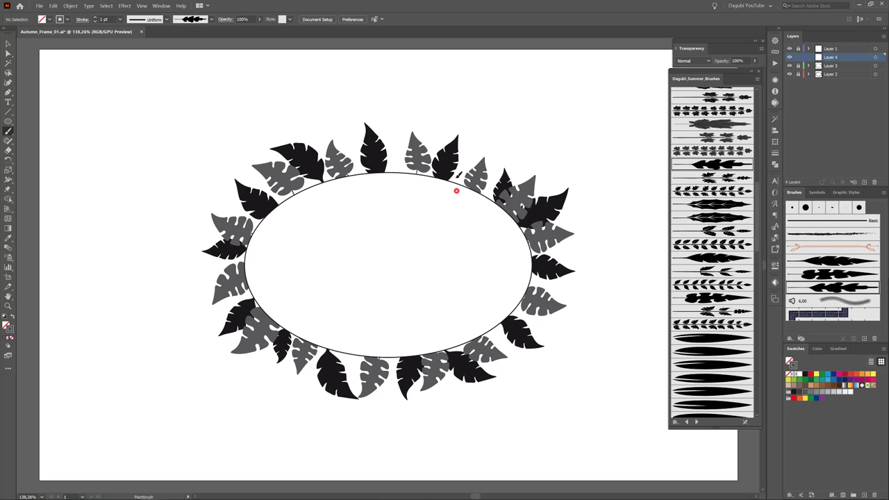
{"action": "left_click", "coordinate": [456, 192]}
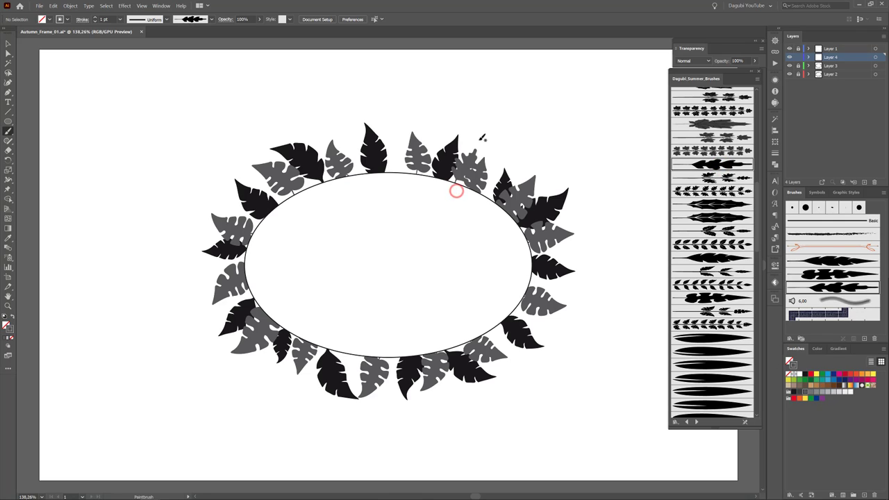
Paint a second top leaf and recolor both new leaves a lighter grey.
{"action": "left_click", "coordinate": [411, 175]}
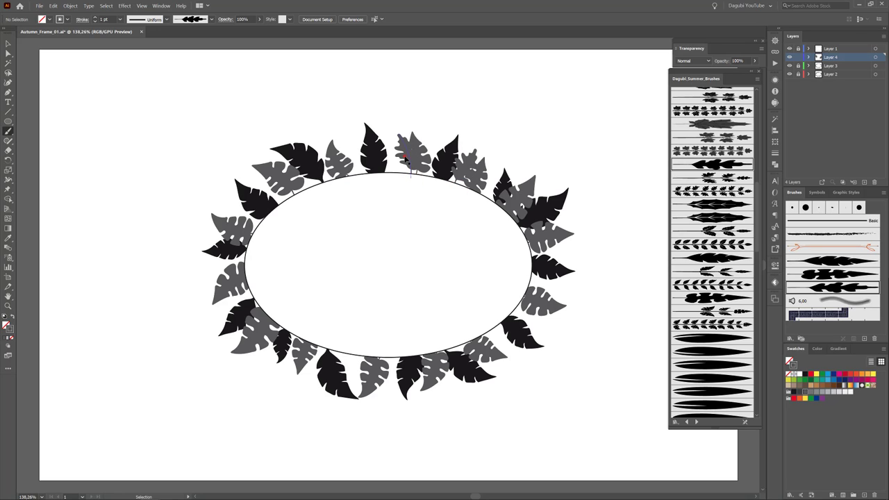
{"action": "left_click", "coordinate": [407, 159], "text": "ctrl"}
{"action": "left_click", "coordinate": [459, 168], "text": "ctrl+shift"}
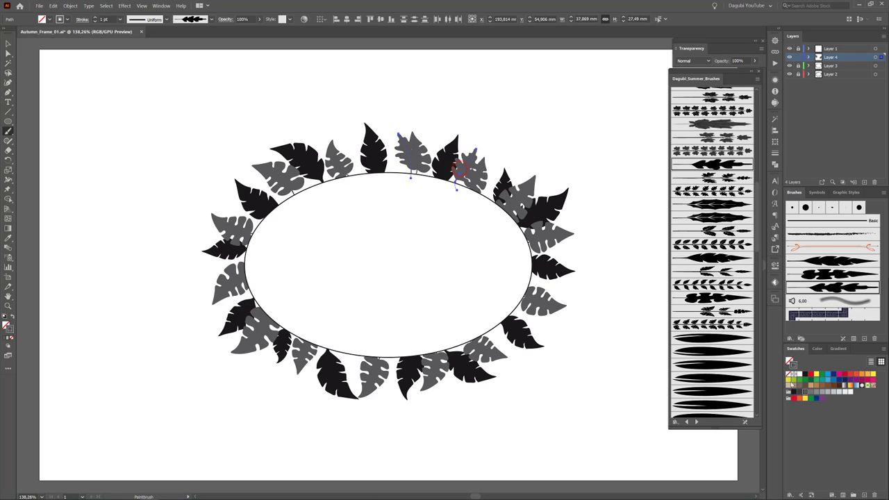
{"action": "left_click", "coordinate": [816, 392]}
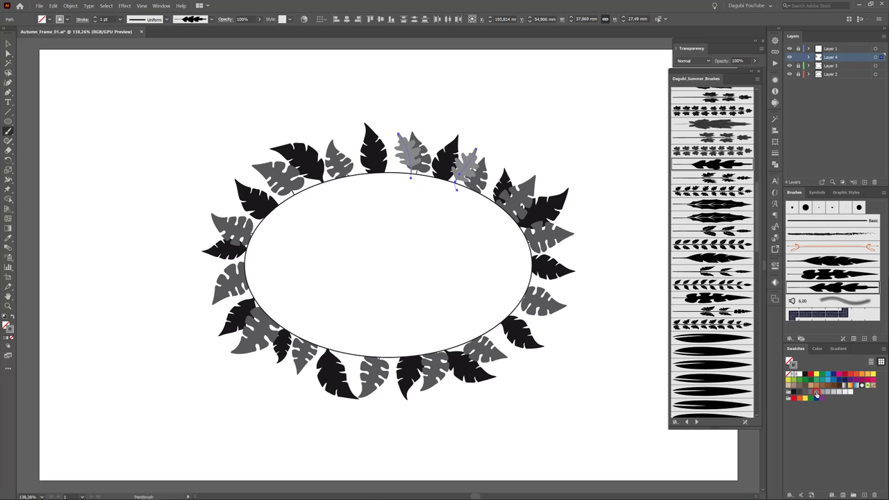
{"action": "left_click", "coordinate": [595, 115], "text": "ctrl"}
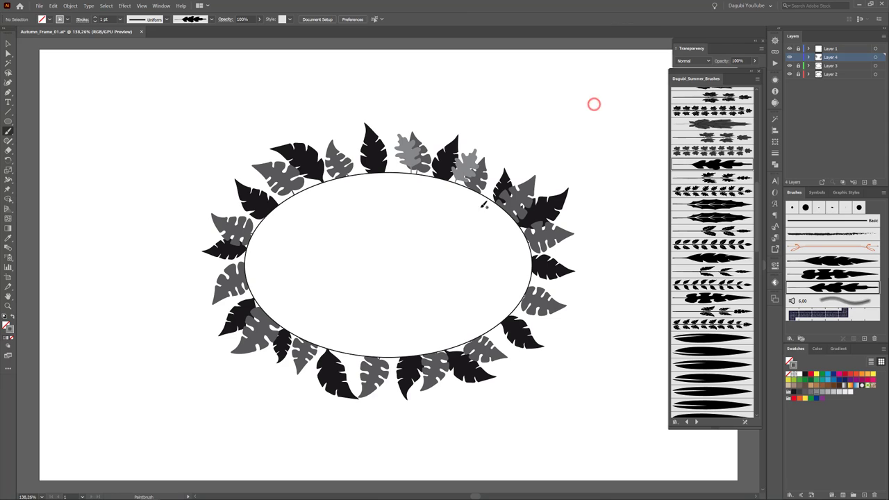
Paint light grey Art Leaf 04 leaves down the wreath's right side.
{"action": "left_click_drag", "start_coordinate": [482, 205], "coordinate": [517, 154]}
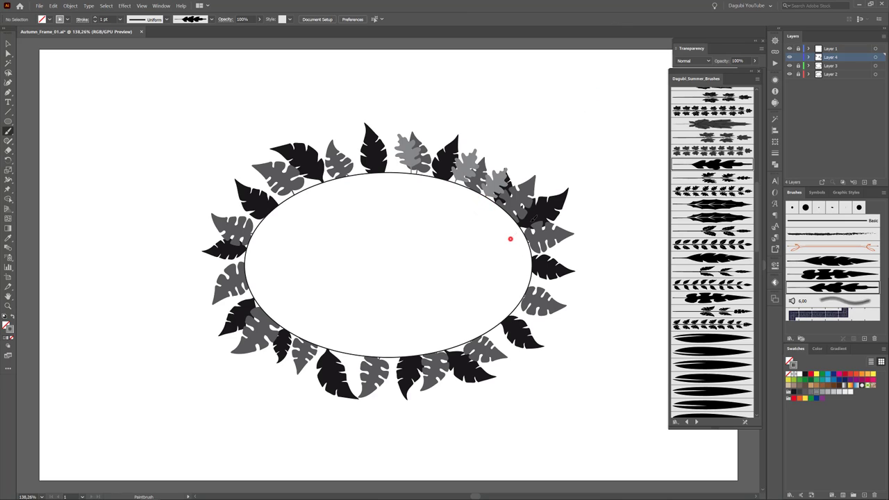
{"action": "left_click_drag", "start_coordinate": [512, 238], "coordinate": [559, 203]}
{"action": "left_click_drag", "start_coordinate": [529, 255], "coordinate": [583, 247]}
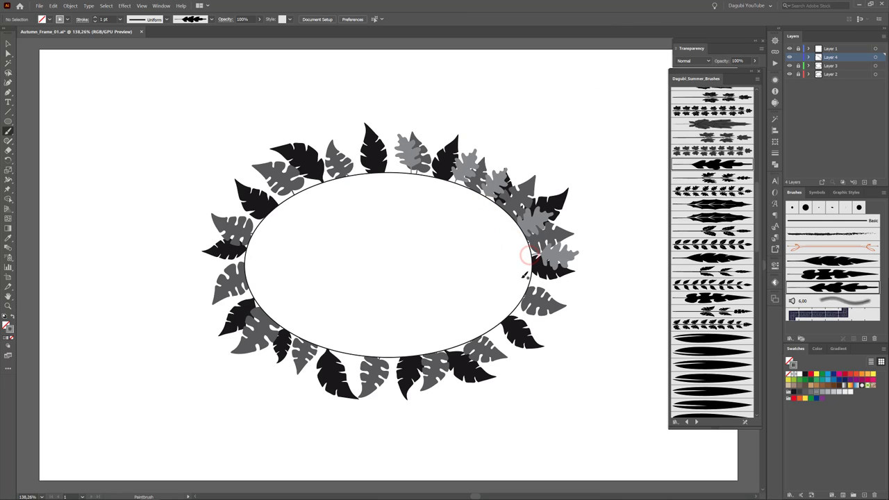
{"action": "left_click_drag", "start_coordinate": [528, 276], "coordinate": [571, 296]}
{"action": "left_click_drag", "start_coordinate": [508, 308], "coordinate": [548, 336]}
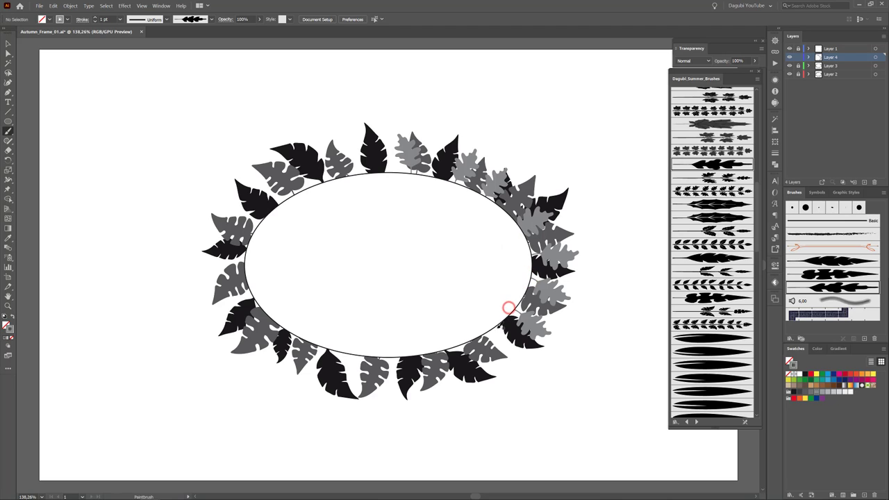
{"action": "left_click_drag", "start_coordinate": [492, 324], "coordinate": [515, 363]}
Paint light grey leaves along the wreath's bottom, lower-left and left edges.
{"action": "left_click", "coordinate": [444, 341]}
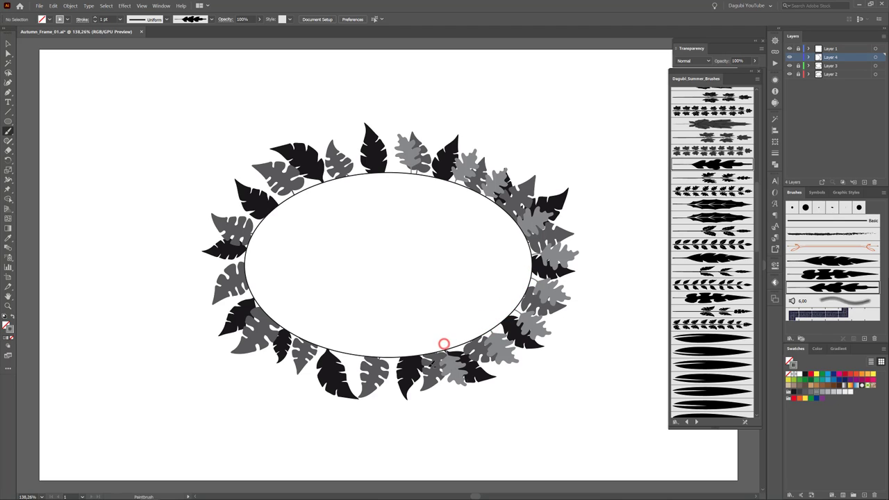
{"action": "left_click", "coordinate": [389, 346]}
{"action": "left_click", "coordinate": [356, 352]}
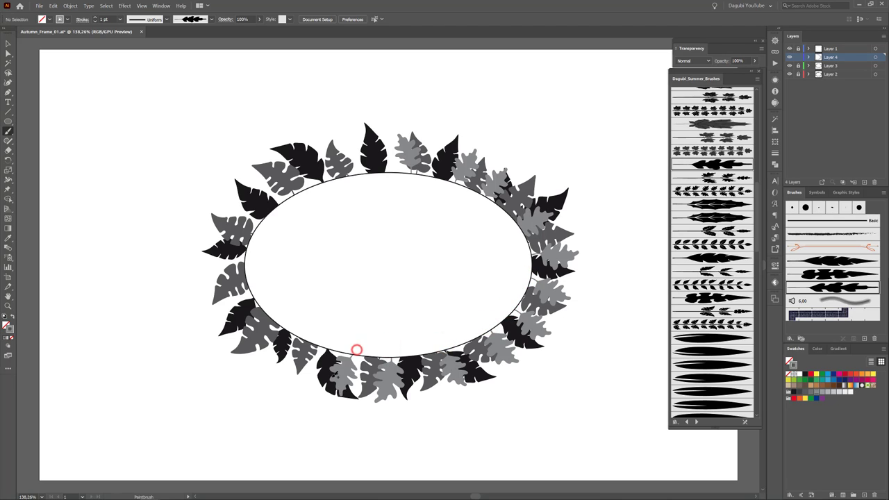
{"action": "left_click", "coordinate": [316, 338]}
{"action": "left_click", "coordinate": [284, 312]}
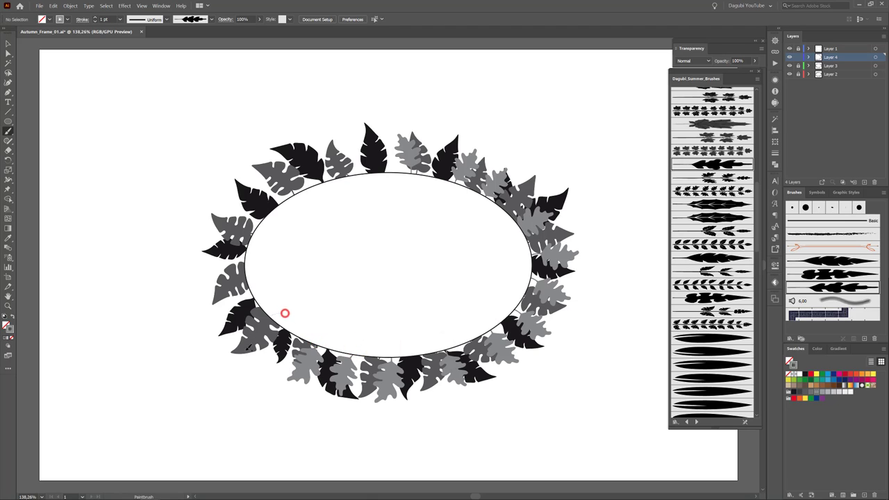
{"action": "left_click", "coordinate": [257, 288]}
Paint light grey leaves up the upper-left edge and across the top.
{"action": "left_click", "coordinate": [253, 264]}
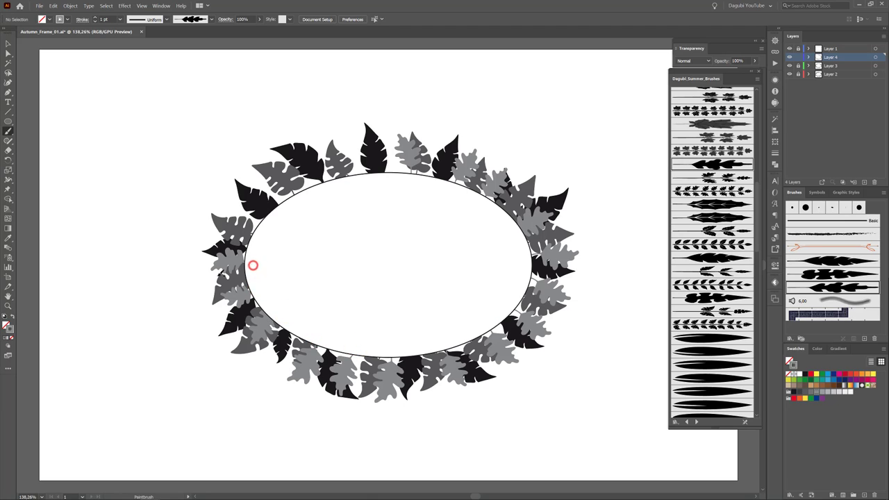
{"action": "left_click", "coordinate": [260, 223]}
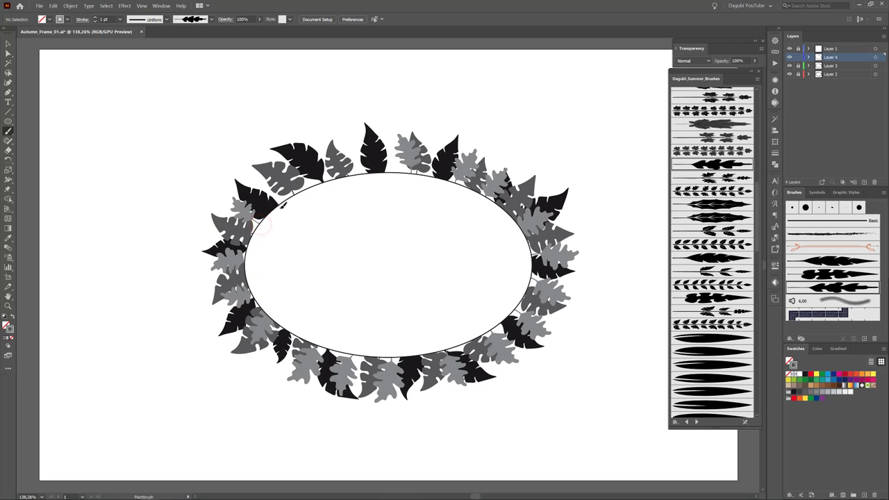
{"action": "left_click", "coordinate": [279, 205]}
{"action": "left_click", "coordinate": [320, 194]}
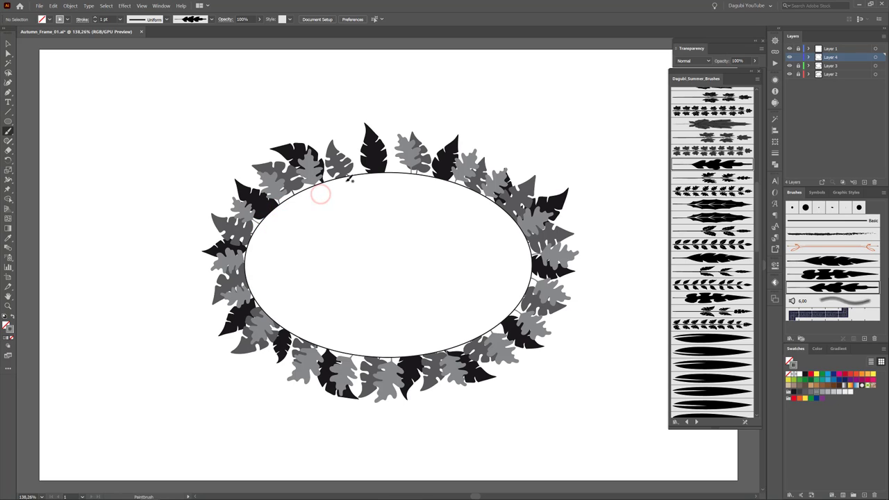
{"action": "left_click", "coordinate": [348, 180]}
{"action": "left_click", "coordinate": [402, 181]}
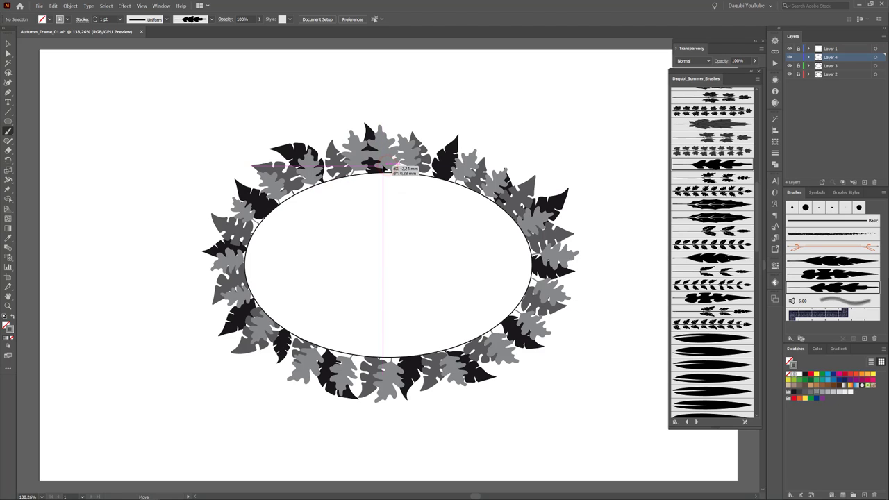
Undo a stray top stroke, repaint that leaf, and nudge a top leaf slightly left.
{"action": "left_click_drag", "start_coordinate": [386, 166], "coordinate": [397, 182]}
{"action": "key", "text": "ctrl+z"}
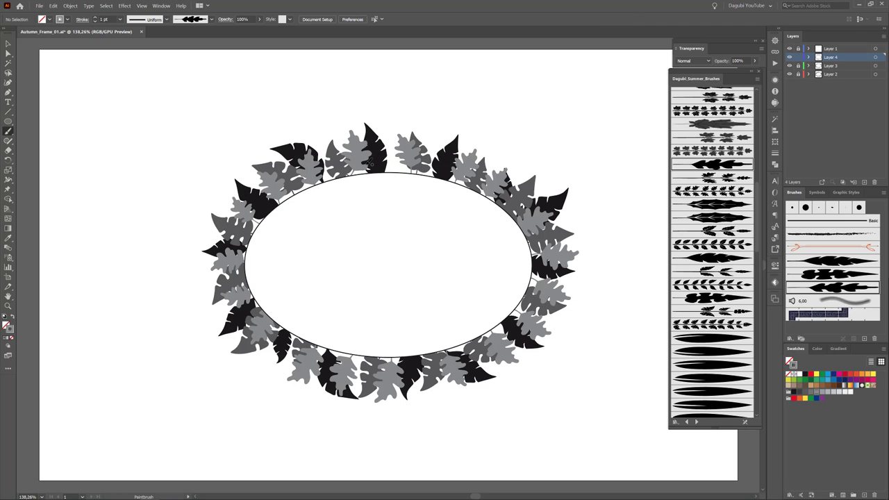
{"action": "left_click_drag", "start_coordinate": [357, 174], "coordinate": [357, 179]}
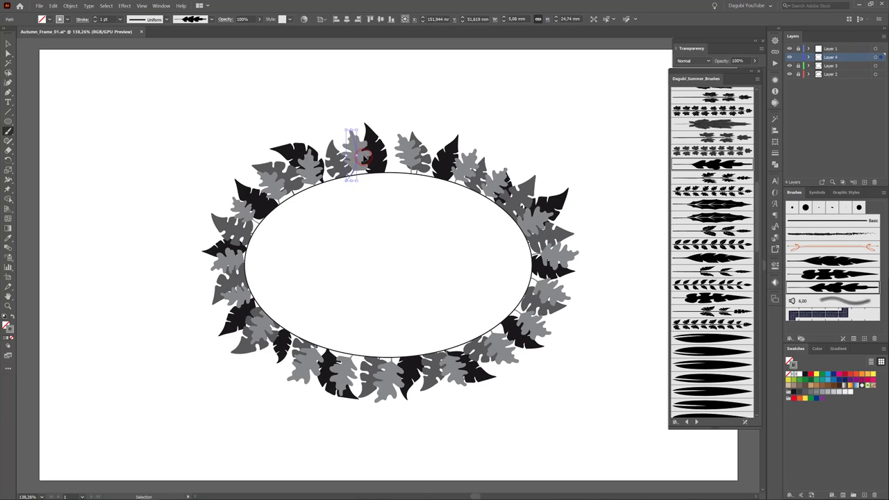
{"action": "left_click", "coordinate": [398, 150]}
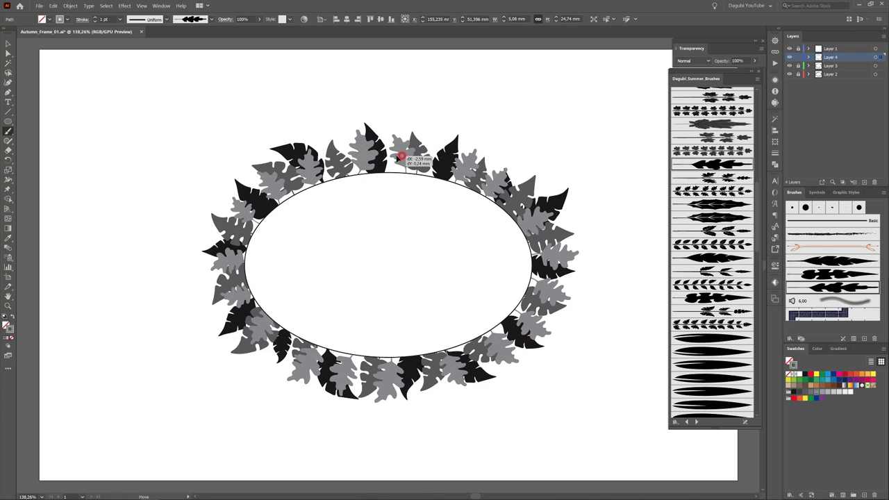
{"action": "left_click_drag", "start_coordinate": [464, 167], "coordinate": [457, 167]}
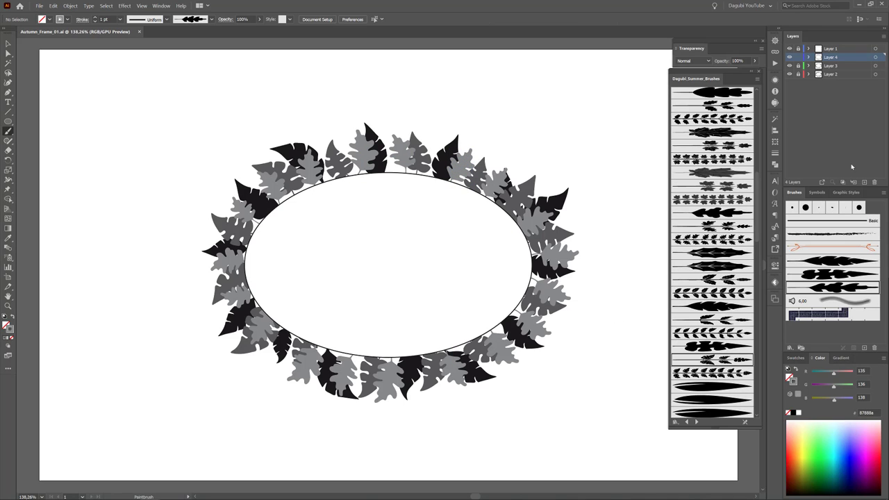
Add Layer 5 at the bottom of the layer stack and load the Branch 01 brush.
{"action": "left_click", "coordinate": [864, 183]}
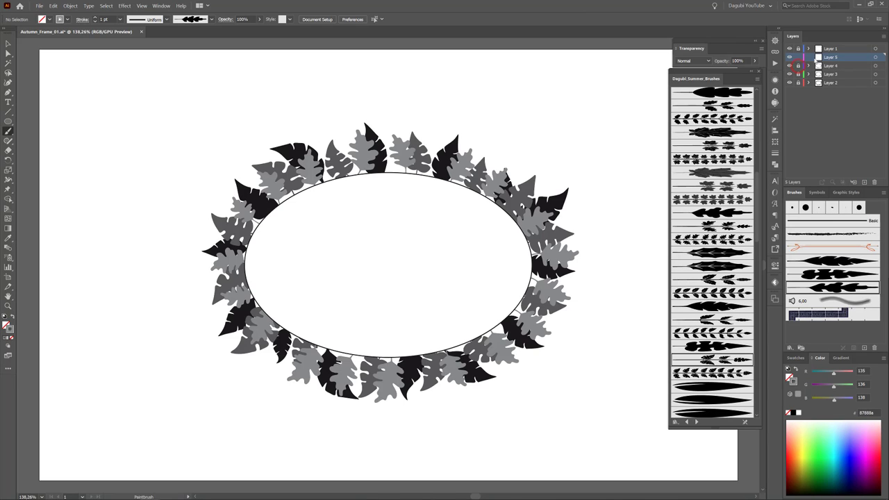
{"action": "mouse_move", "coordinate": [840, 57]}
{"action": "left_mouse_down"}
{"action": "mouse_move", "coordinate": [843, 88]}
{"action": "mouse_move", "coordinate": [831, 94]}
{"action": "left_mouse_up"}
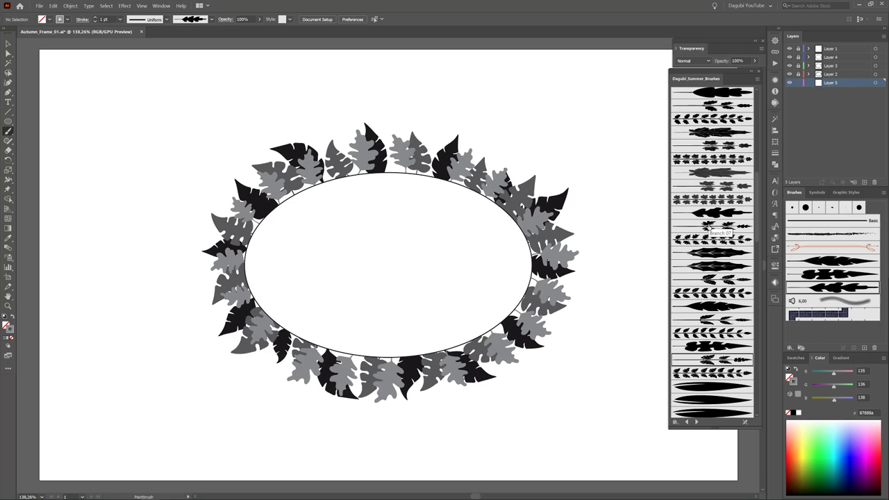
{"action": "left_click", "coordinate": [716, 228]}
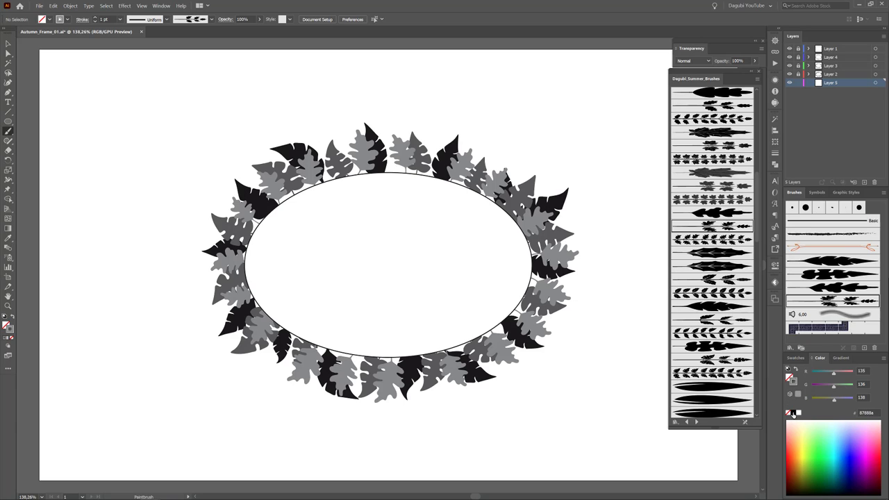
Switch to black and paint ten short Dagubi branch sprigs outward around the wreath's edge.
{"action": "left_click", "coordinate": [792, 413]}
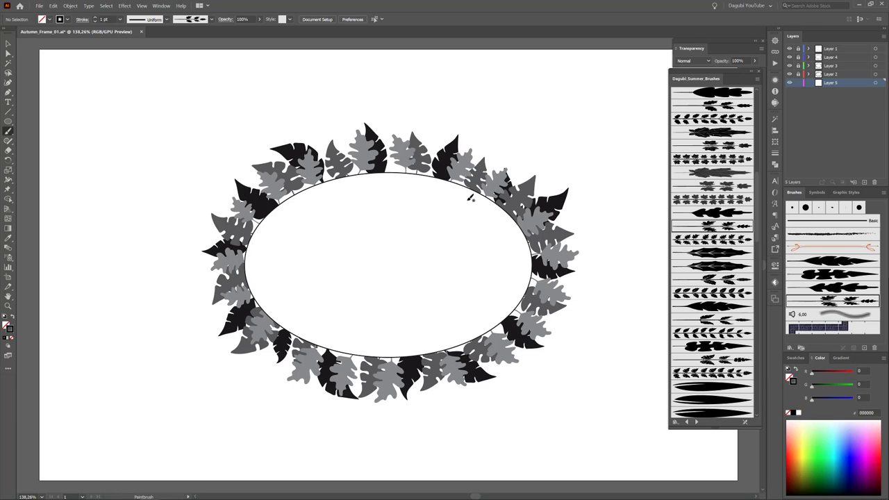
{"action": "left_click_drag", "start_coordinate": [469, 198], "coordinate": [514, 129]}
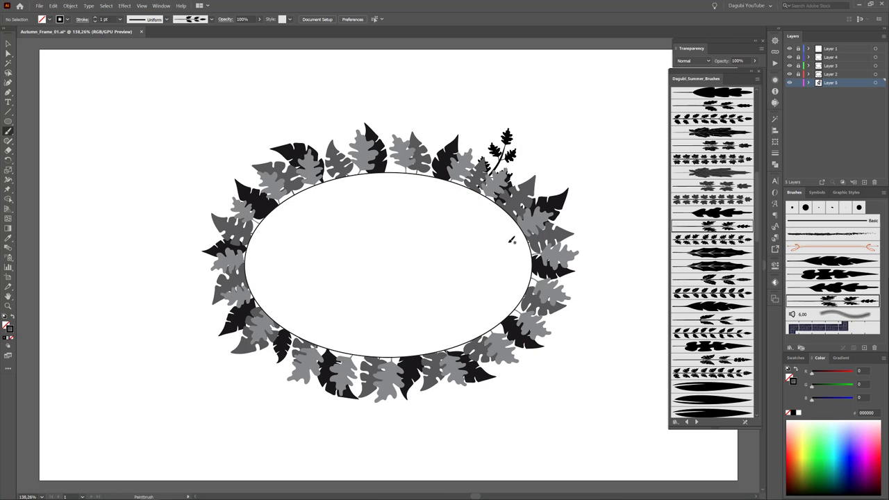
{"action": "left_click_drag", "start_coordinate": [514, 236], "coordinate": [595, 212]}
{"action": "left_click_drag", "start_coordinate": [517, 282], "coordinate": [596, 294]}
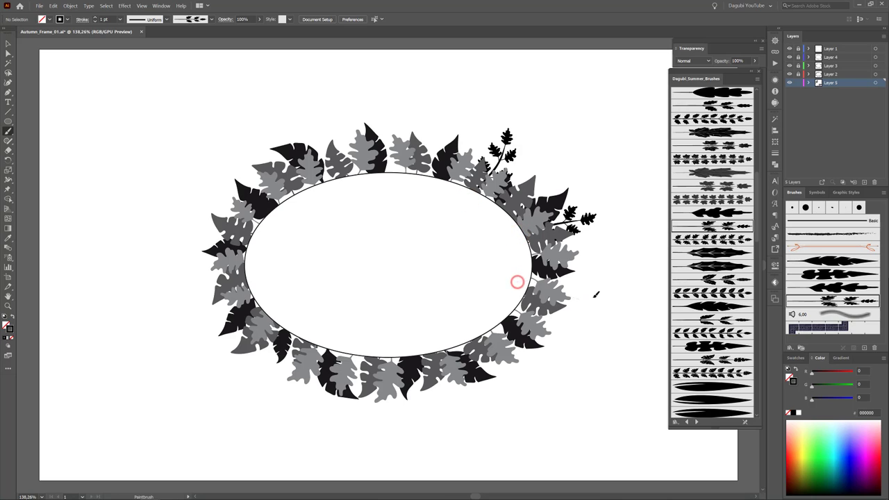
{"action": "left_click_drag", "start_coordinate": [490, 318], "coordinate": [540, 380]}
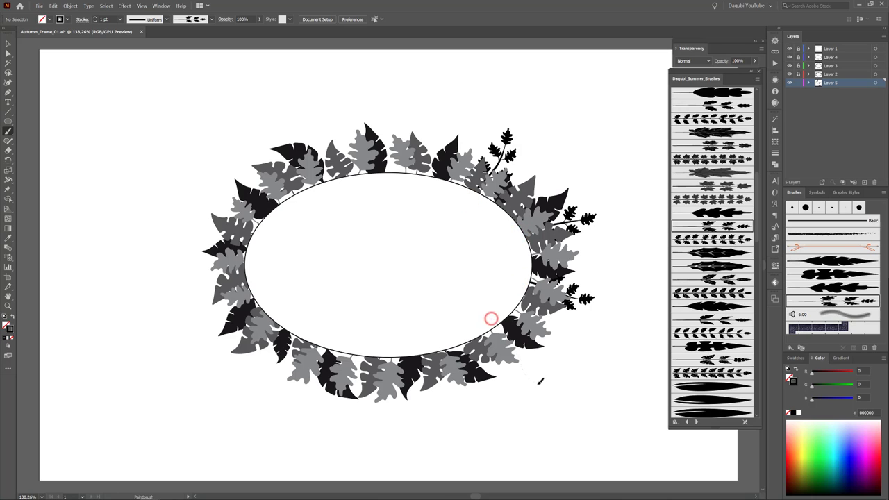
{"action": "left_click_drag", "start_coordinate": [419, 340], "coordinate": [432, 417]}
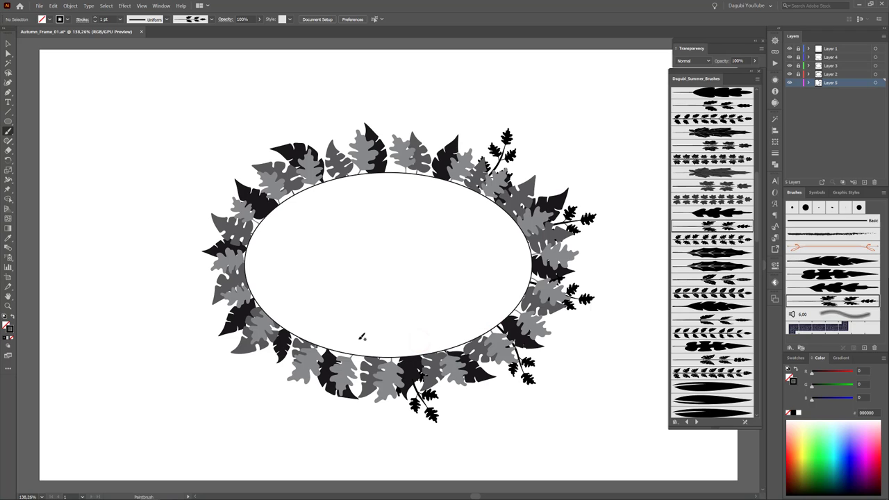
{"action": "left_click_drag", "start_coordinate": [355, 339], "coordinate": [296, 408]}
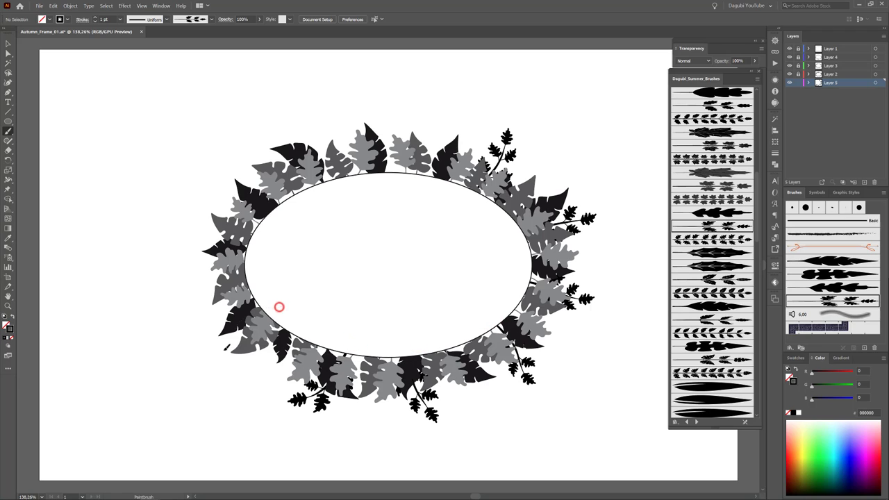
{"action": "left_click_drag", "start_coordinate": [256, 262], "coordinate": [176, 253]}
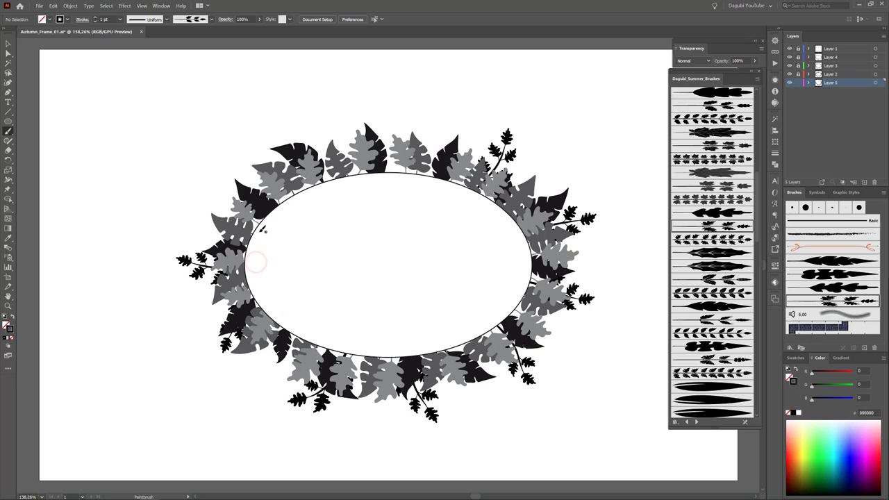
{"action": "left_click_drag", "start_coordinate": [258, 230], "coordinate": [229, 181]}
{"action": "left_click_drag", "start_coordinate": [315, 190], "coordinate": [323, 117]}
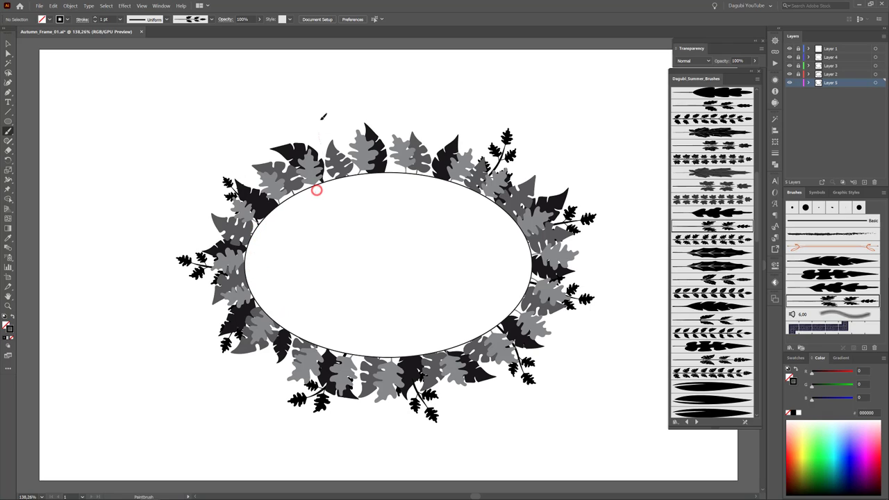
{"action": "left_click_drag", "start_coordinate": [419, 188], "coordinate": [436, 121]}
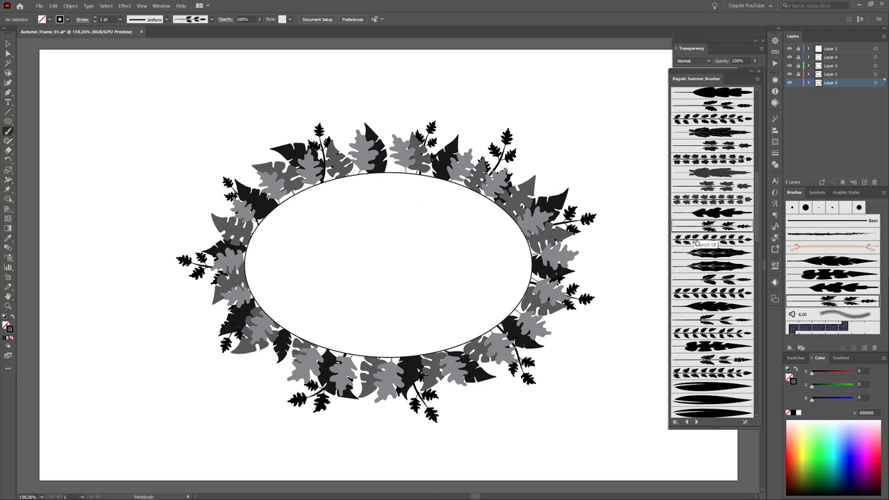
With the Branch 11 brush, paint eight more sprigs filling gaps on every side of the wreath.
{"action": "left_click", "coordinate": [716, 318]}
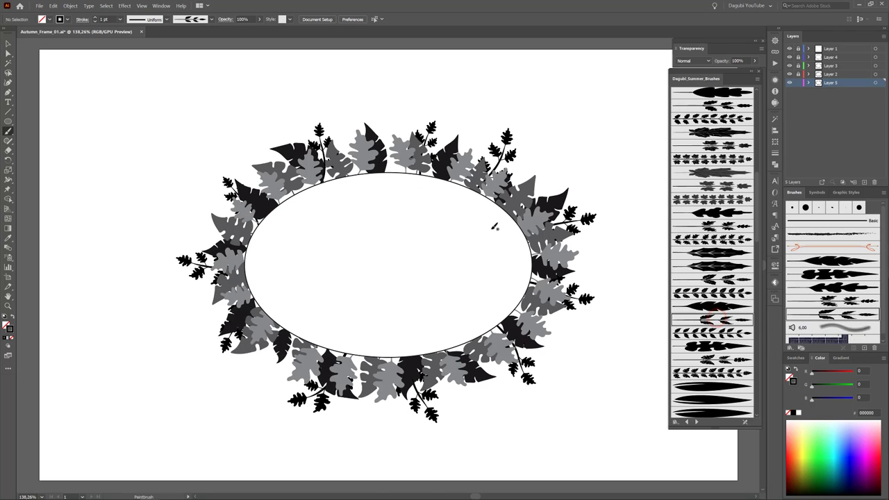
{"action": "left_click_drag", "start_coordinate": [521, 175], "coordinate": [537, 148]}
{"action": "left_click_drag", "start_coordinate": [580, 254], "coordinate": [604, 257]}
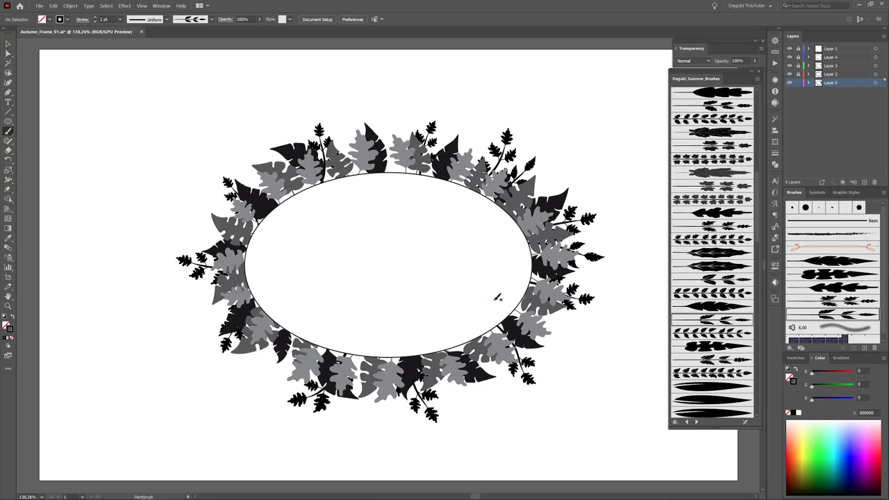
{"action": "left_click_drag", "start_coordinate": [546, 337], "coordinate": [568, 350]}
{"action": "left_click_drag", "start_coordinate": [378, 353], "coordinate": [367, 429]}
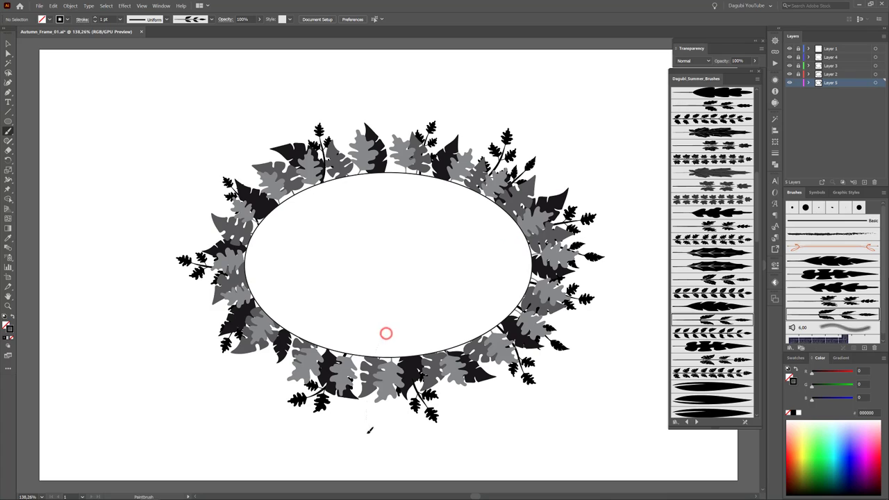
{"action": "left_click_drag", "start_coordinate": [280, 353], "coordinate": [243, 377]}
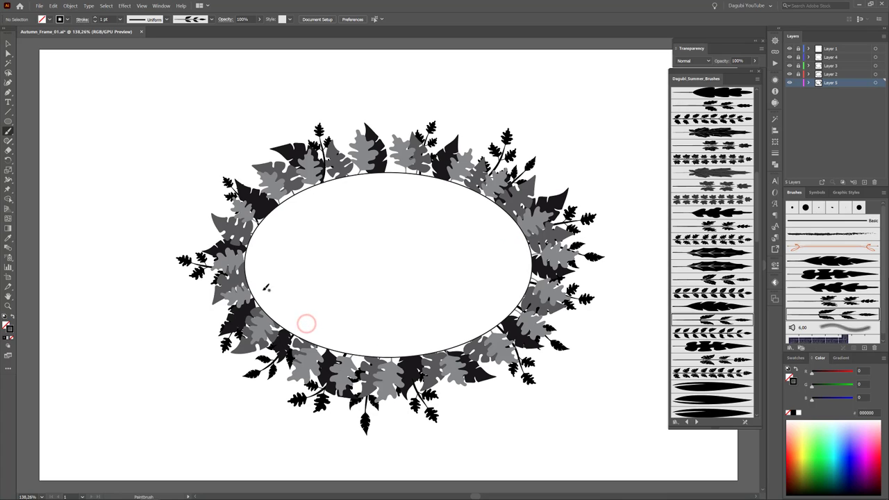
{"action": "left_click_drag", "start_coordinate": [186, 217], "coordinate": [185, 216]}
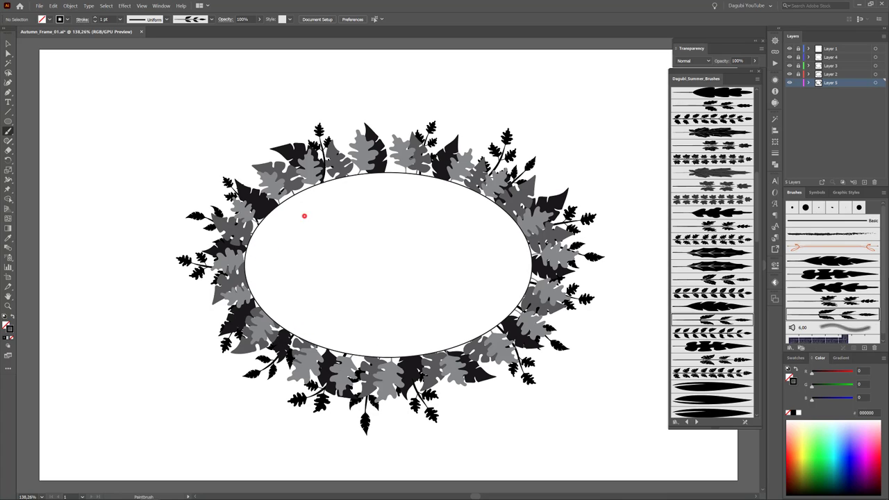
{"action": "left_click_drag", "start_coordinate": [258, 164], "coordinate": [236, 144]}
{"action": "left_click_drag", "start_coordinate": [359, 188], "coordinate": [353, 105]}
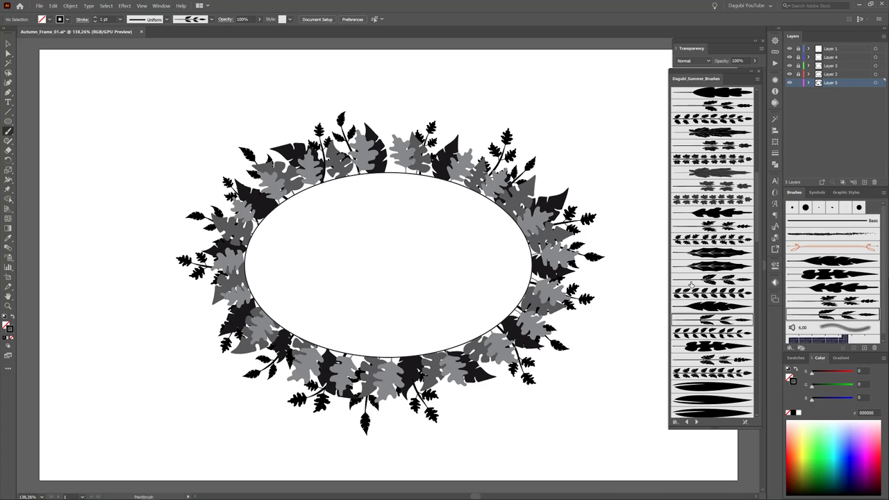
Choose a single-leaf Dagubi brush and paint black leaves around the wreath's outer edge.
{"action": "left_click", "coordinate": [702, 374]}
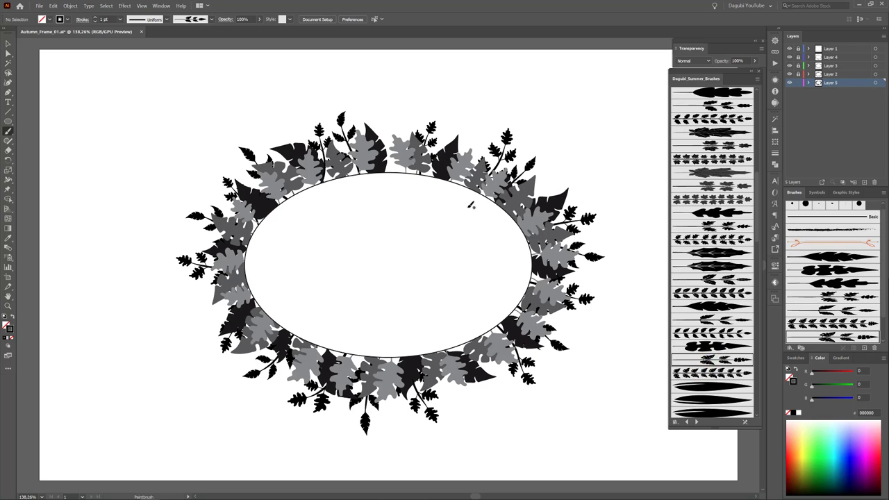
{"action": "left_click_drag", "start_coordinate": [465, 157], "coordinate": [477, 107]}
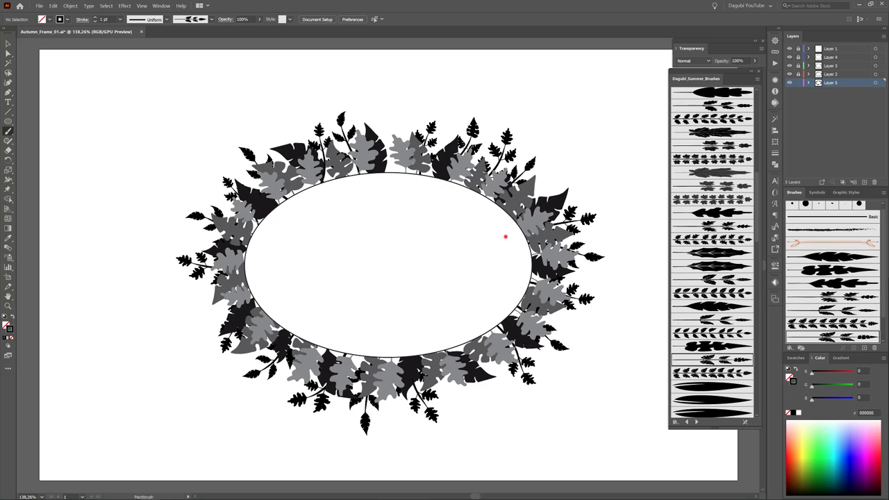
{"action": "left_click_drag", "start_coordinate": [506, 236], "coordinate": [505, 239]}
{"action": "left_click_drag", "start_coordinate": [475, 310], "coordinate": [470, 313]}
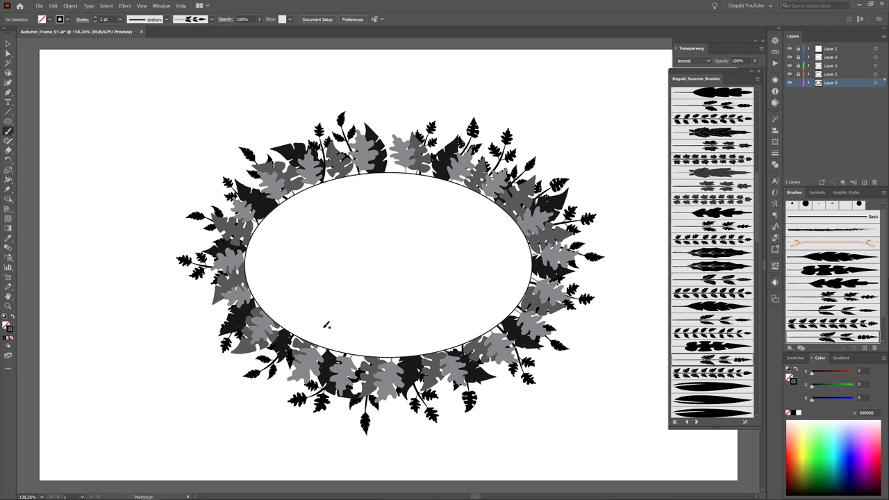
{"action": "left_click_drag", "start_coordinate": [325, 325], "coordinate": [318, 329]}
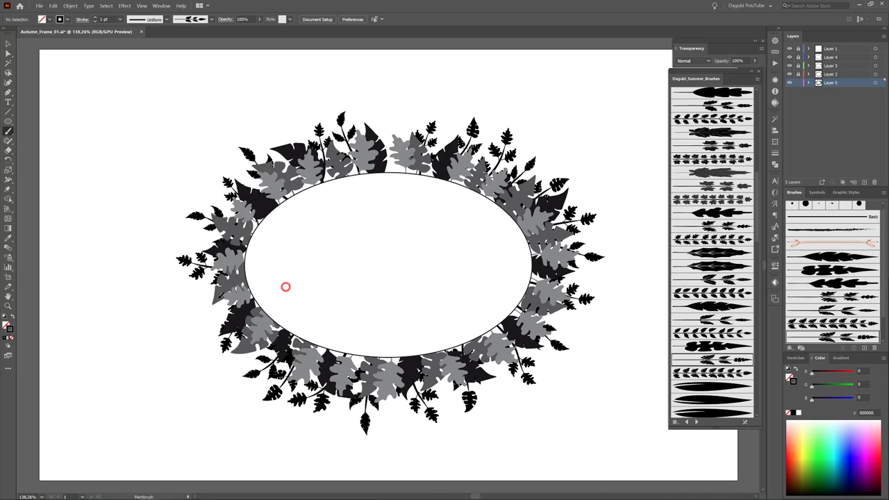
{"action": "left_click_drag", "start_coordinate": [285, 287], "coordinate": [283, 288]}
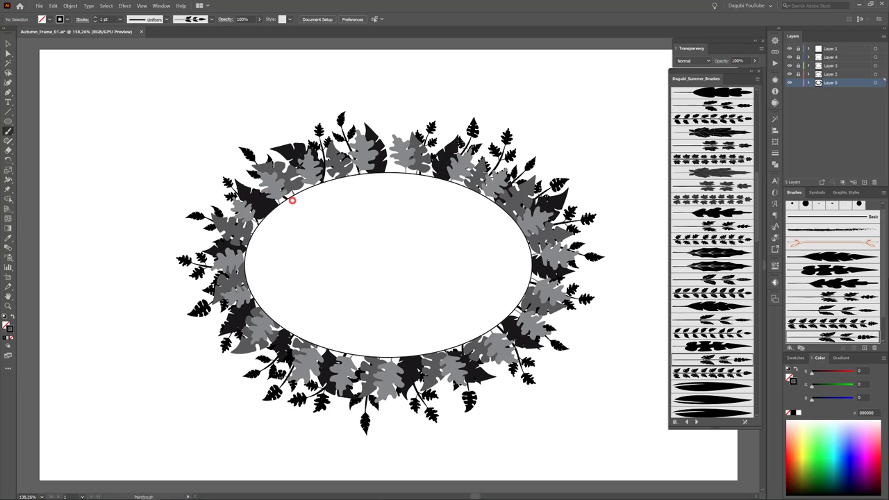
{"action": "left_click_drag", "start_coordinate": [293, 201], "coordinate": [291, 198]}
{"action": "left_click_drag", "start_coordinate": [400, 179], "coordinate": [400, 177]}
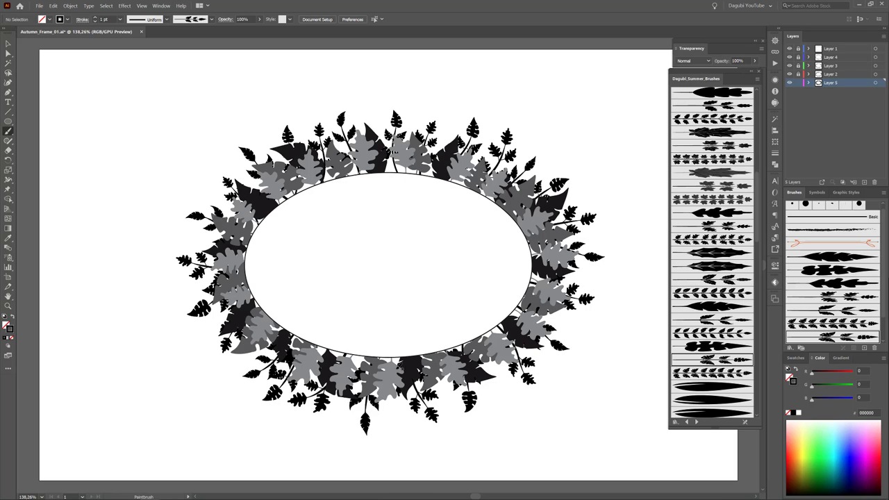
Paint a leaf hanging from the wreath's bottom and Alt-drag a copy further right.
{"action": "left_click_drag", "start_coordinate": [364, 425], "coordinate": [376, 333]}
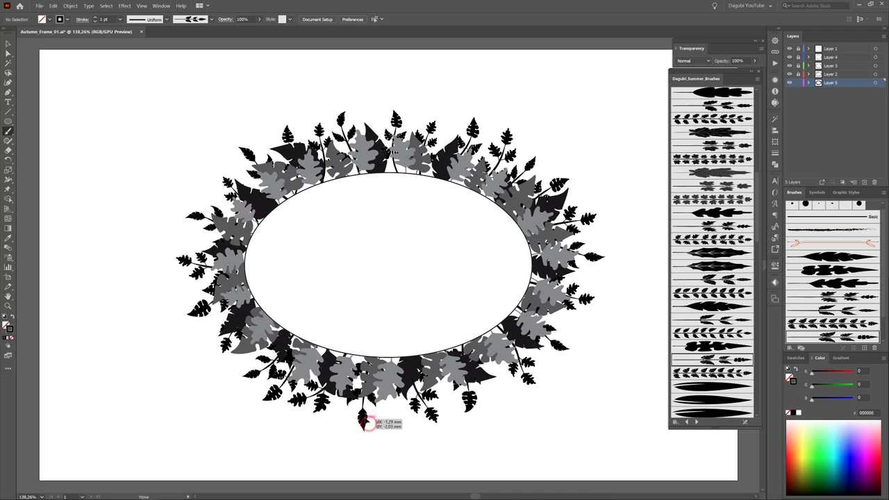
{"action": "left_click", "coordinate": [363, 417], "text": "ctrl"}
{"action": "mouse_move", "coordinate": [464, 314]}
{"action": "left_mouse_down"}
{"action": "mouse_move", "coordinate": [466, 409]}
{"action": "mouse_move", "coordinate": [527, 378]}
{"action": "left_mouse_up"}
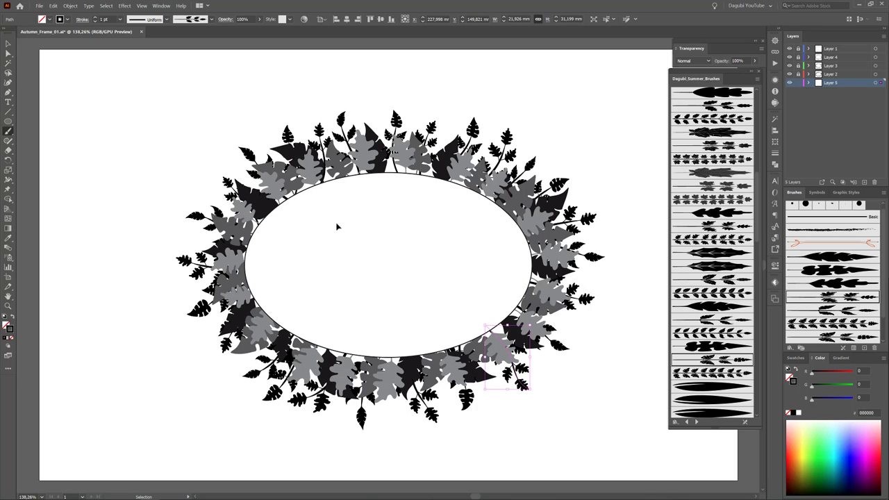
Deselect, close the Dagubi_Summer_Brushes library, hide the wreath layers and add Layer 6.
{"action": "left_click", "coordinate": [602, 113], "text": "ctrl"}
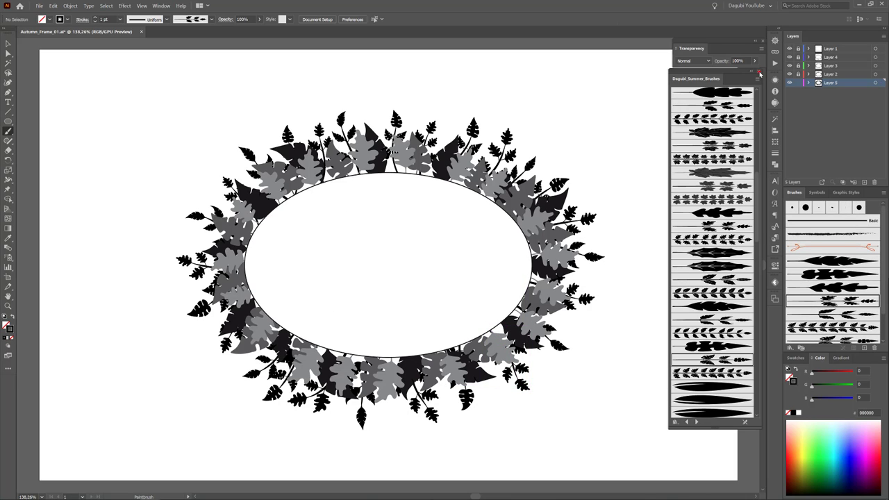
{"action": "left_click", "coordinate": [760, 73]}
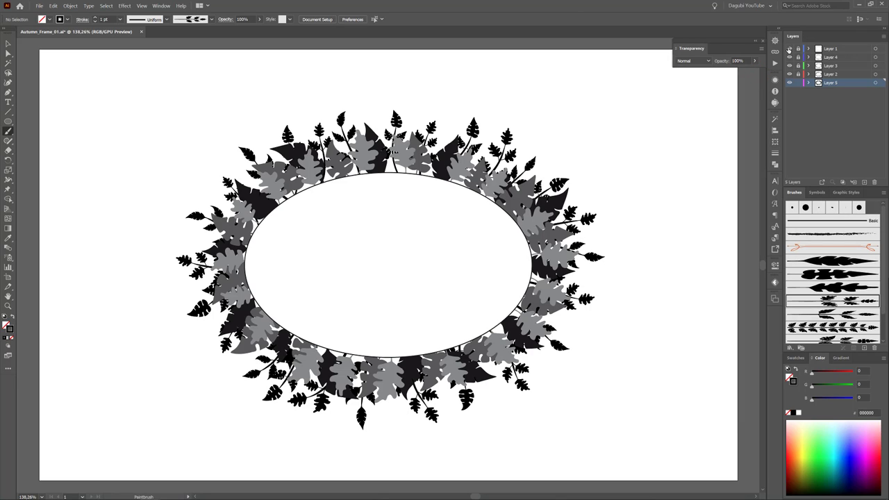
{"action": "left_click", "coordinate": [790, 83]}
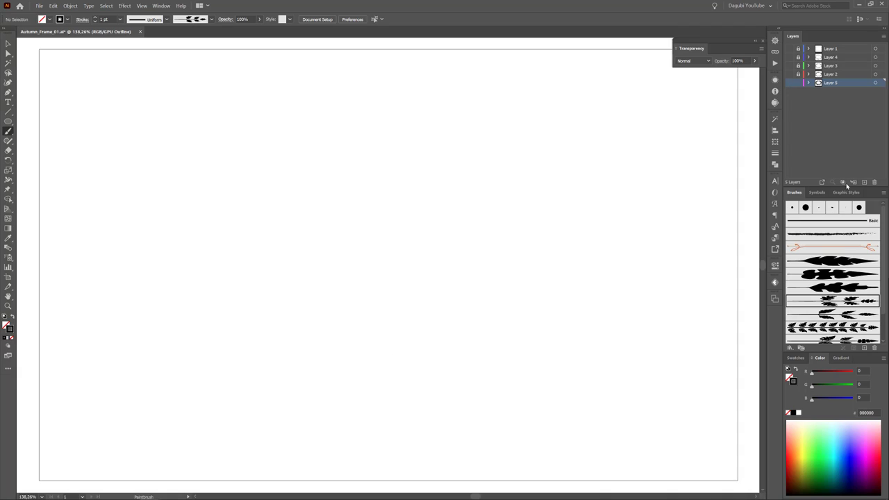
{"action": "left_click", "coordinate": [864, 182]}
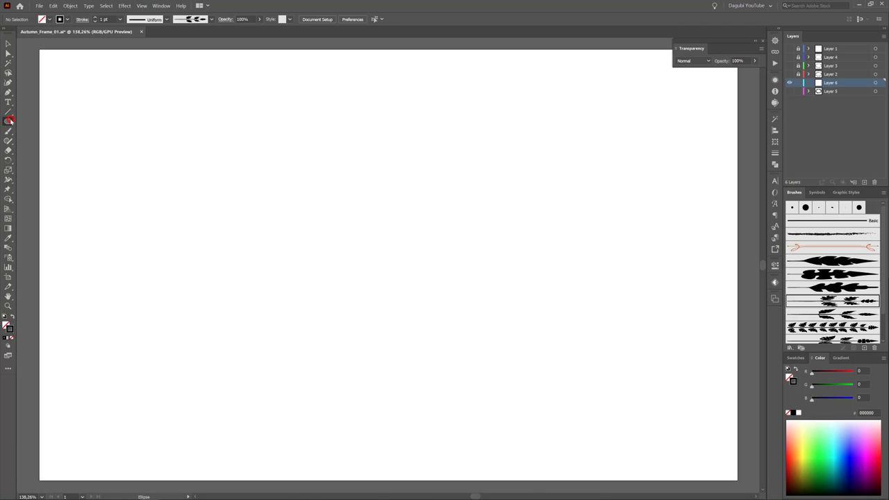
Draw a large rectangle of about 162 × 109 mm with no stroke and a muted pinkish-brown fill.
{"action": "left_click_drag", "start_coordinate": [9, 123], "coordinate": [41, 120]}
{"action": "left_click_drag", "start_coordinate": [223, 160], "coordinate": [555, 383]}
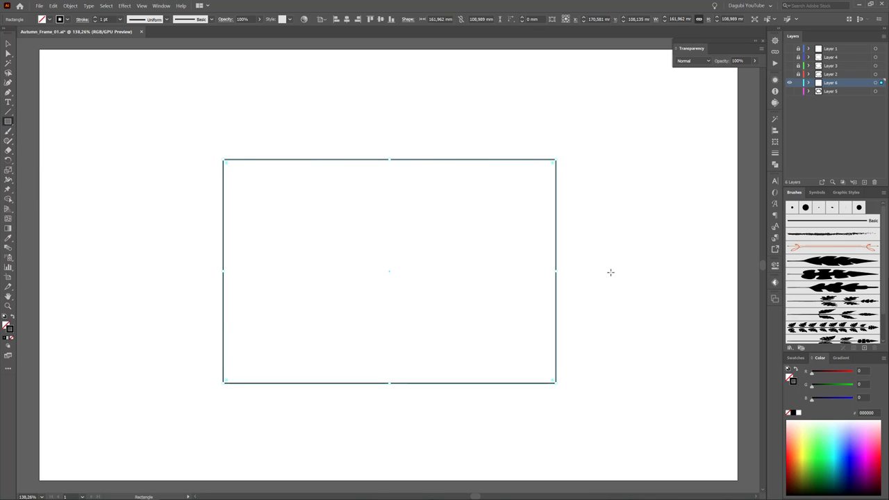
{"action": "left_click", "coordinate": [787, 412]}
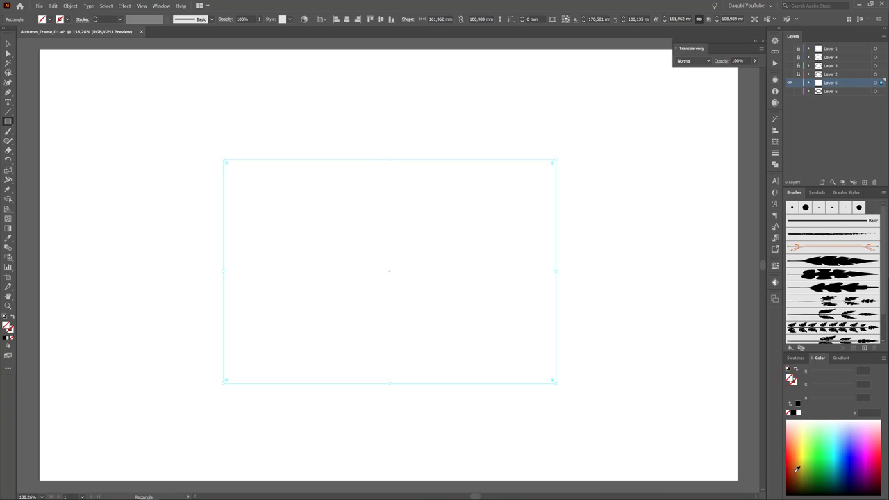
{"action": "left_click", "coordinate": [797, 467]}
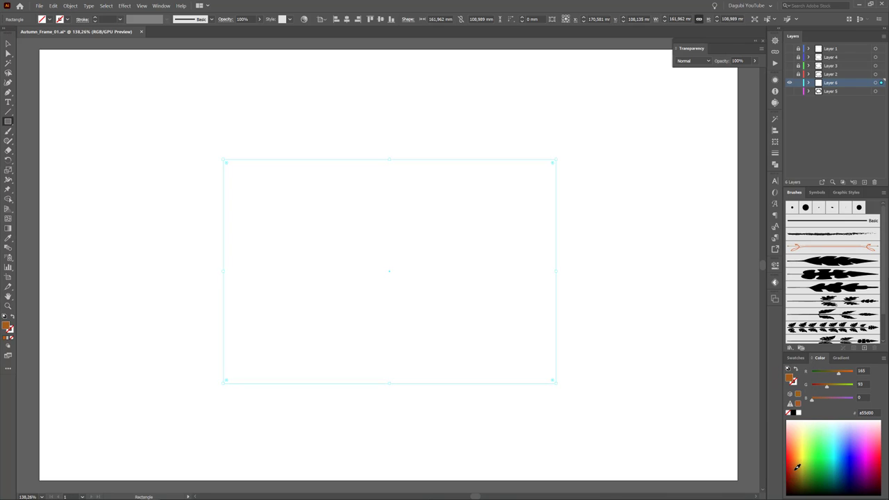
{"action": "left_click", "coordinate": [791, 358]}
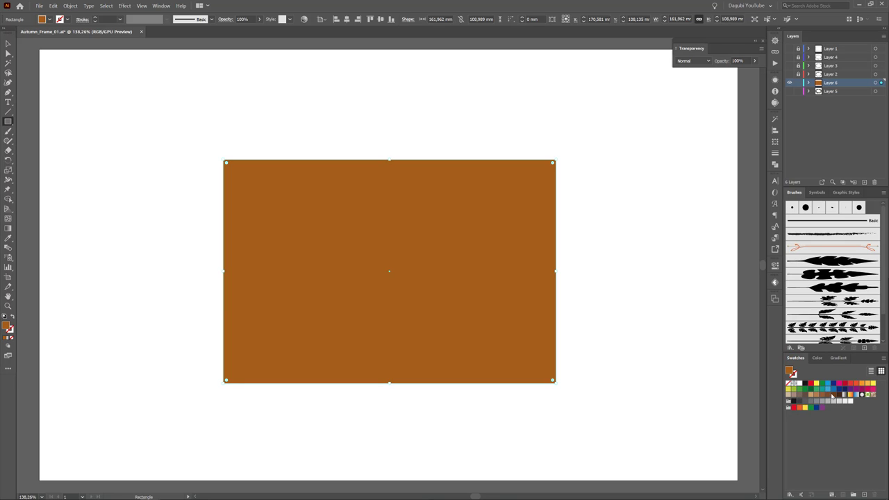
{"action": "left_click", "coordinate": [800, 395]}
{"action": "left_click", "coordinate": [794, 395]}
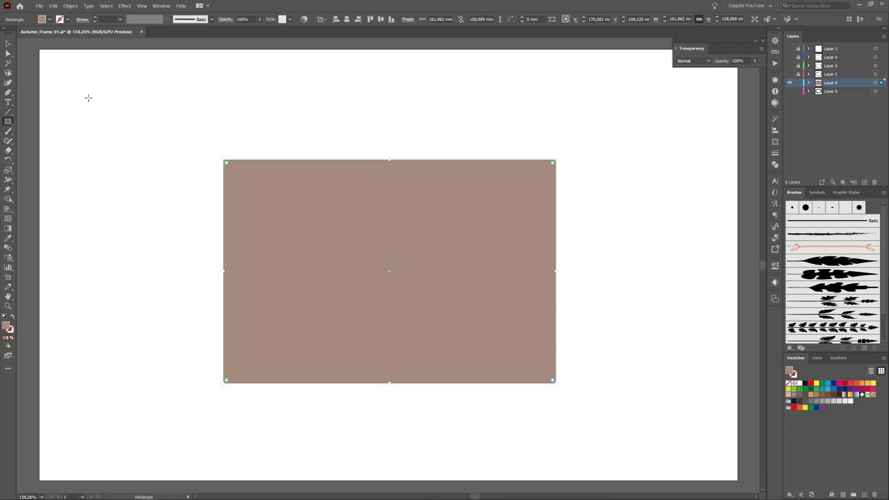
{"action": "left_click", "coordinate": [70, 7]}
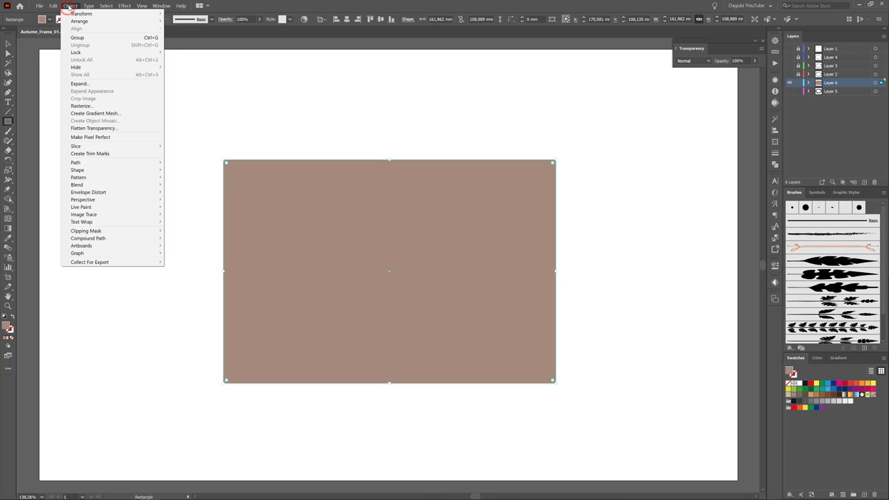
Make the rectangle a gradient mesh with 8 rows, 6 columns and To Center appearance.
{"action": "left_click", "coordinate": [95, 114]}
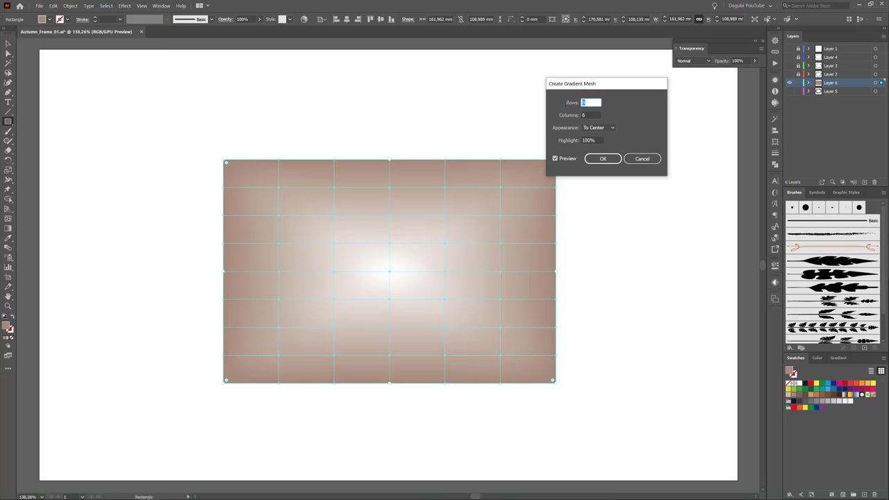
{"action": "type", "text": "6"}
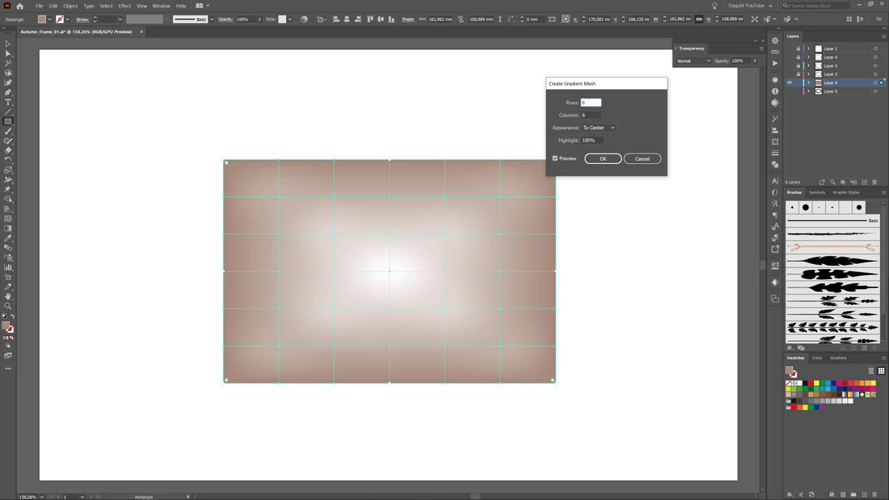
{"action": "left_click", "coordinate": [593, 115]}
{"action": "type", "text": "4"}
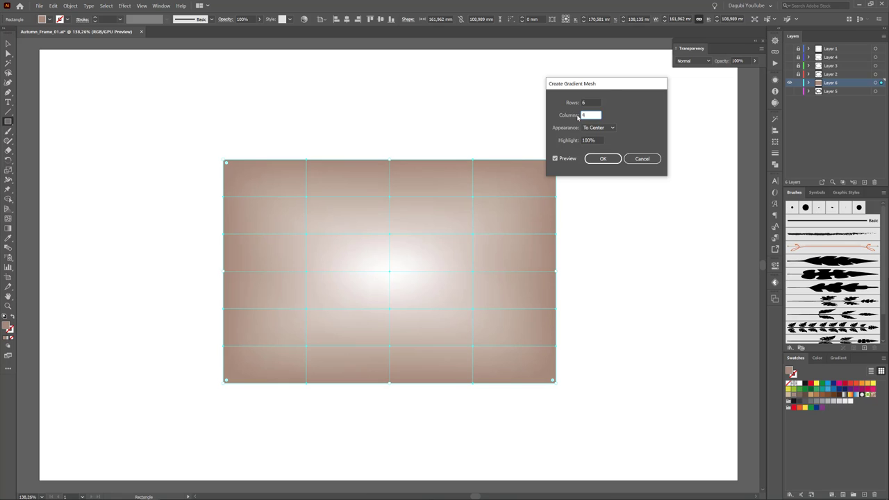
{"action": "left_click", "coordinate": [590, 103]}
{"action": "type", "text": "8"}
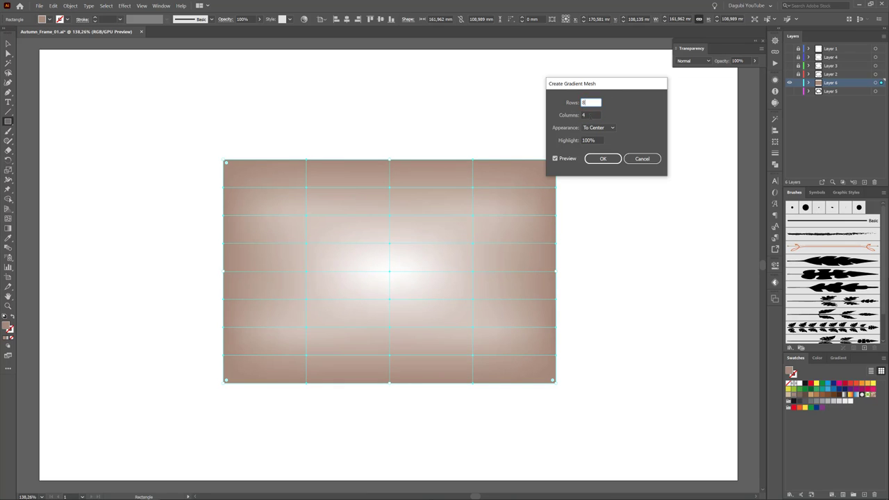
{"action": "left_click", "coordinate": [593, 115]}
{"action": "type", "text": "6"}
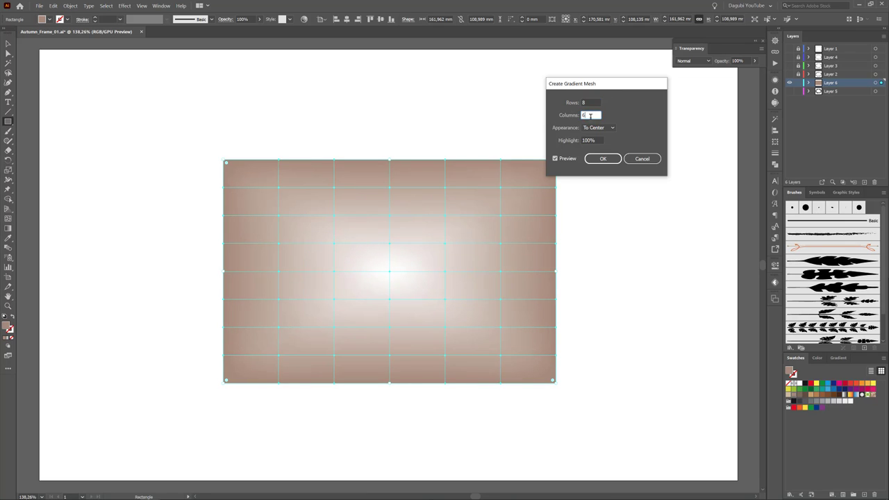
{"action": "left_click", "coordinate": [603, 159]}
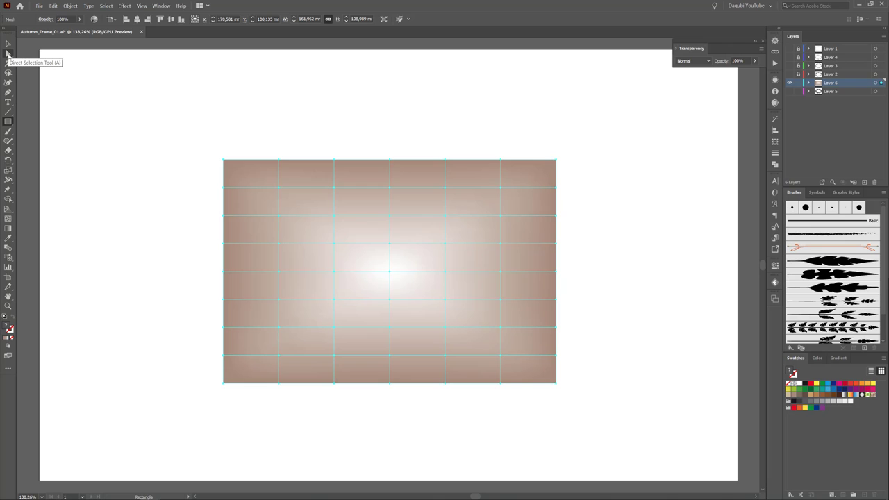
With Direct Selection, pick five scattered mesh points and colour them dark brown.
{"action": "left_click", "coordinate": [8, 54]}
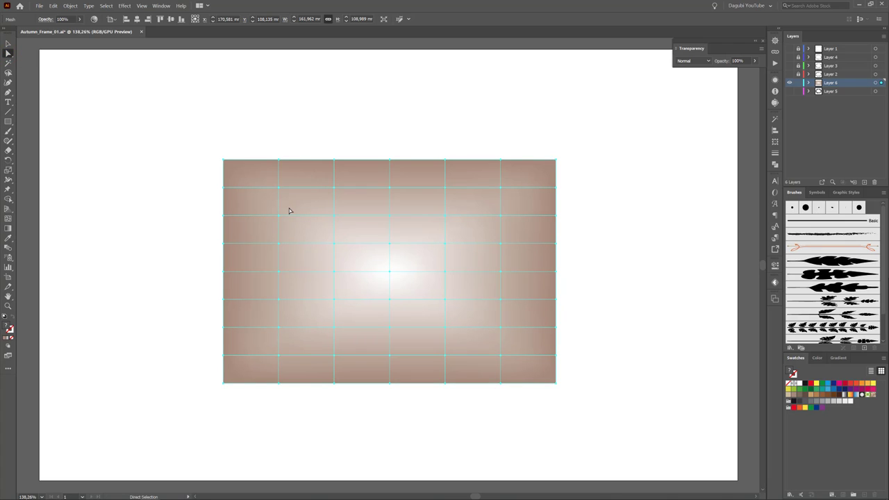
{"action": "left_click_drag", "start_coordinate": [279, 191], "coordinate": [279, 191]}
{"action": "left_click", "coordinate": [278, 189]}
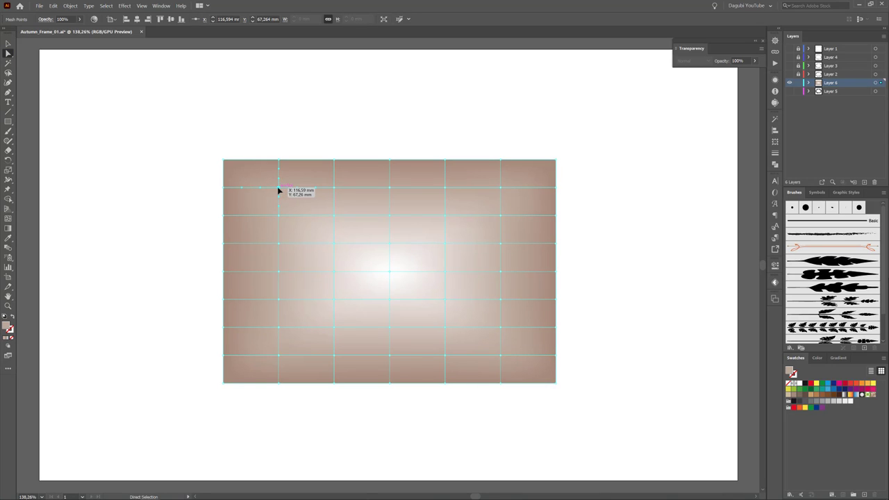
{"action": "left_click", "coordinate": [333, 247]}
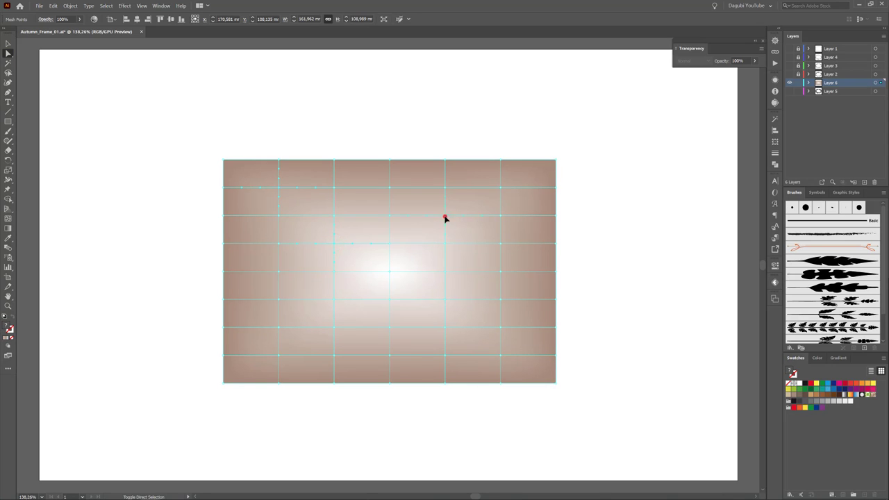
{"action": "left_click", "coordinate": [500, 243]}
{"action": "left_click", "coordinate": [445, 328]}
{"action": "left_click", "coordinate": [334, 328]}
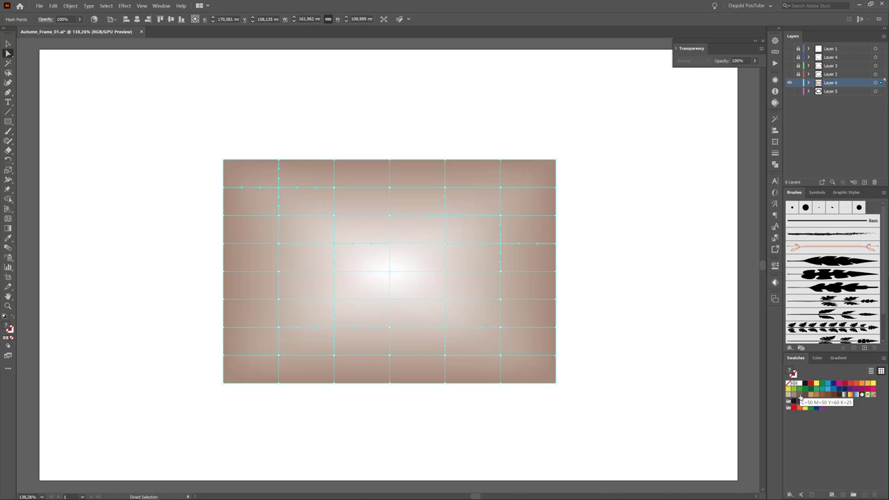
{"action": "left_click", "coordinate": [800, 395]}
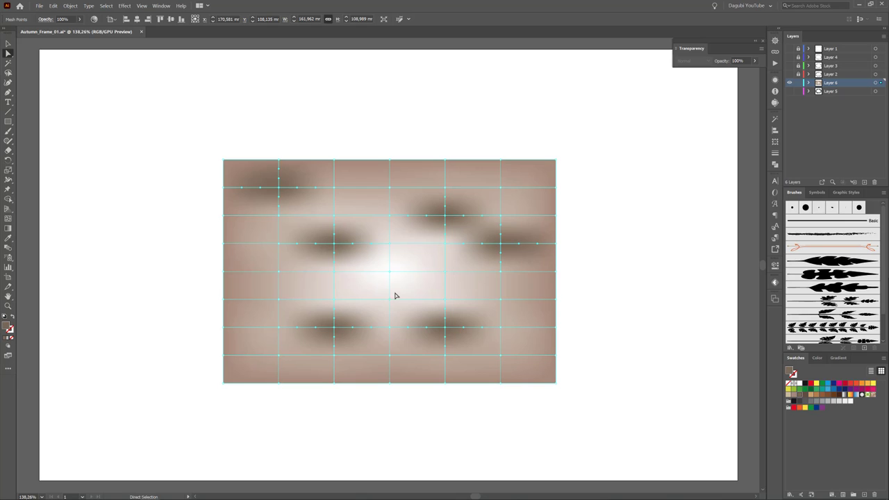
Colour a second set of mesh points, including the centre point, dark brown.
{"action": "left_click_drag", "start_coordinate": [389, 273], "coordinate": [390, 274]}
{"action": "left_click", "coordinate": [390, 273]}
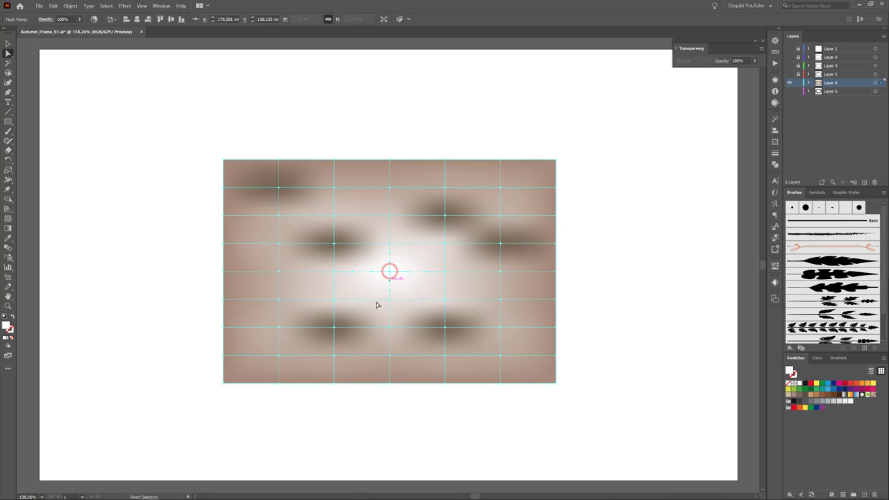
{"action": "left_click", "coordinate": [279, 327]}
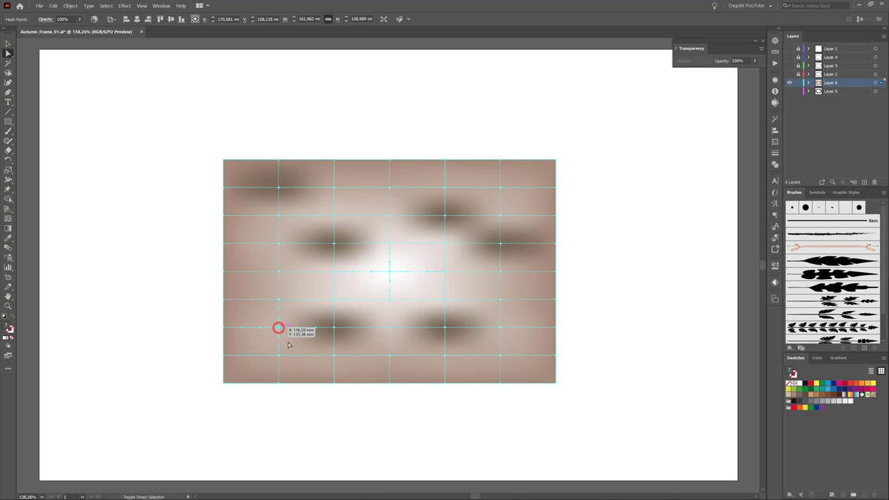
{"action": "left_click", "coordinate": [444, 382]}
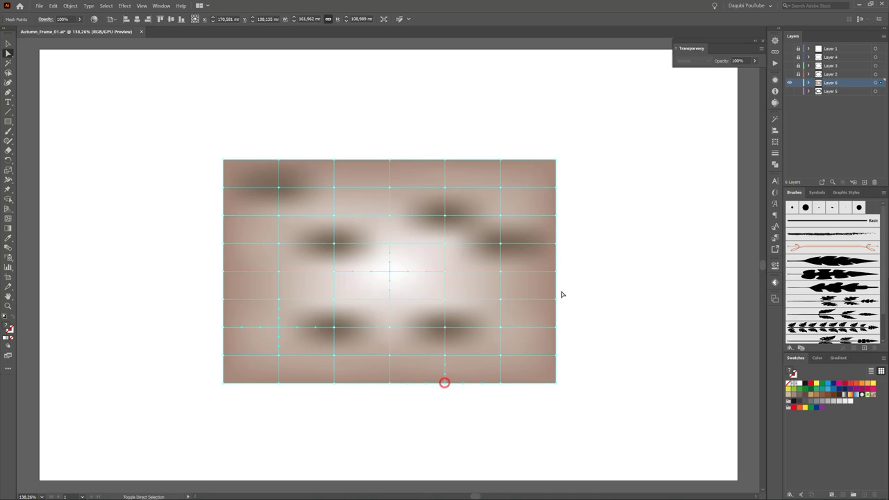
{"action": "left_click", "coordinate": [556, 326]}
{"action": "left_click", "coordinate": [798, 396]}
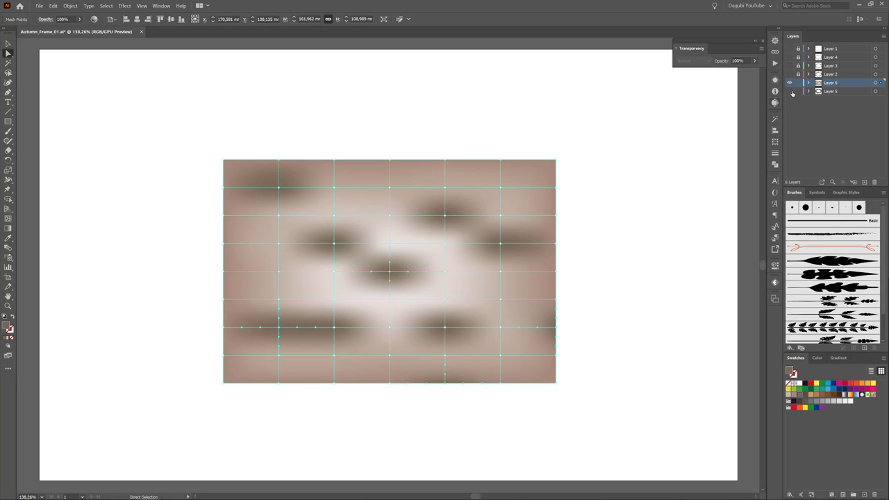
{"action": "left_click", "coordinate": [124, 6]}
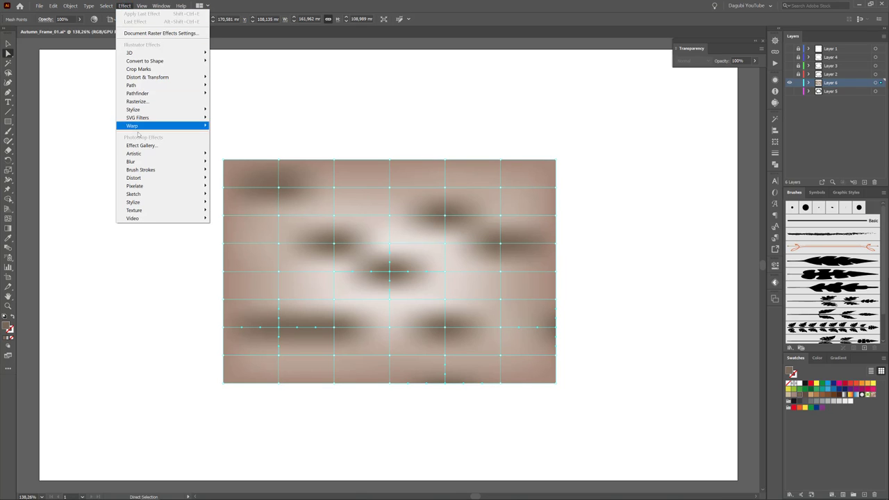
Select all and apply the Artistic Sponge effect with Definition 12 to the mesh.
{"action": "left_click", "coordinate": [142, 145]}
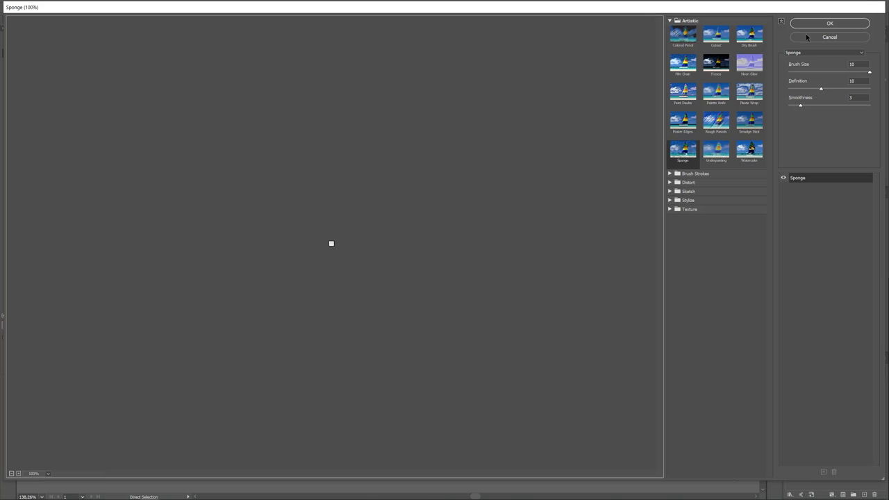
{"action": "left_click", "coordinate": [824, 39]}
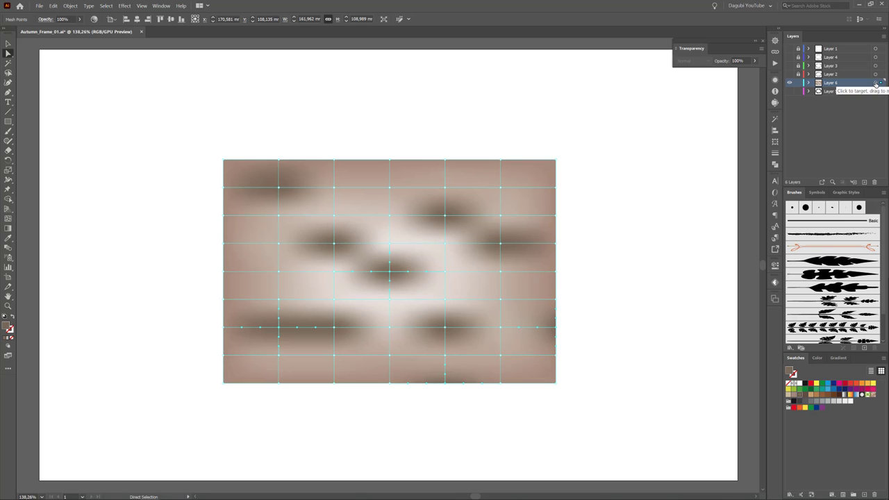
{"action": "left_click", "coordinate": [106, 6]}
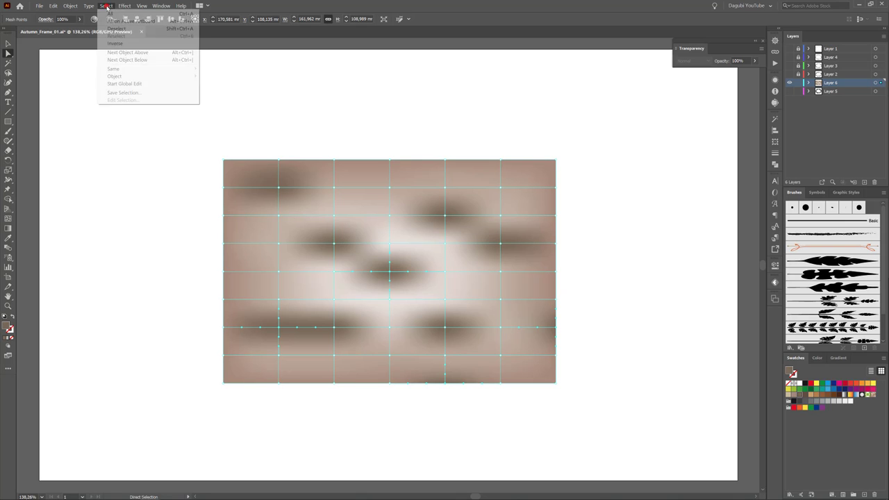
{"action": "left_click", "coordinate": [108, 14]}
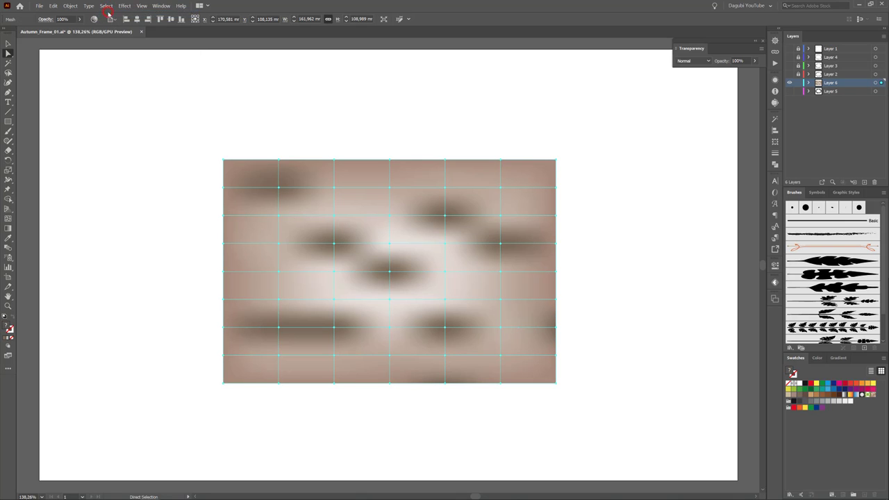
{"action": "left_click", "coordinate": [126, 6]}
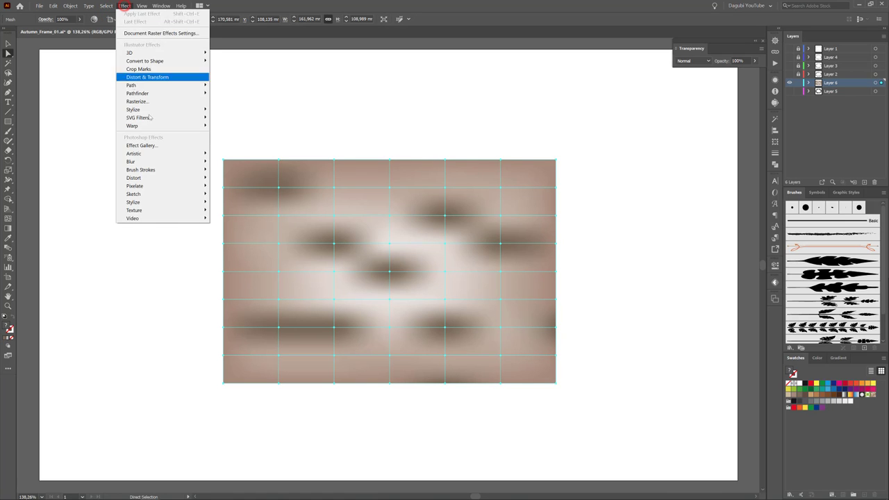
{"action": "left_click", "coordinate": [172, 145]}
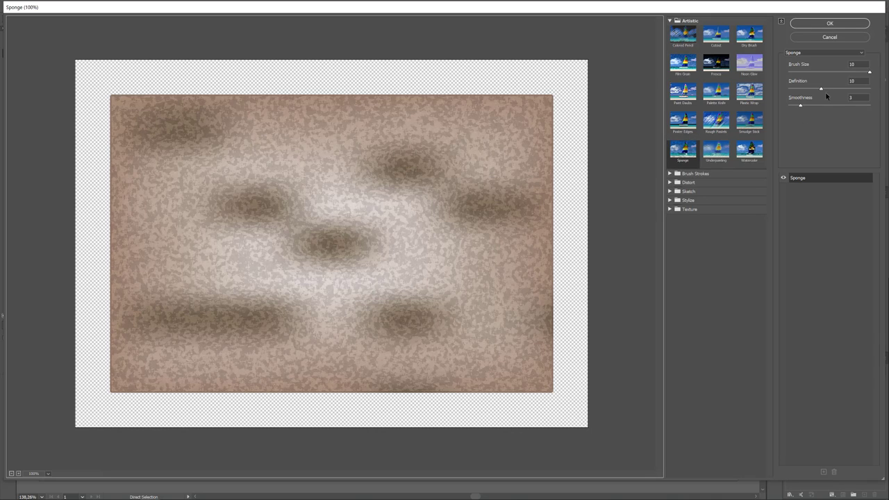
{"action": "left_click_drag", "start_coordinate": [821, 89], "coordinate": [844, 90]}
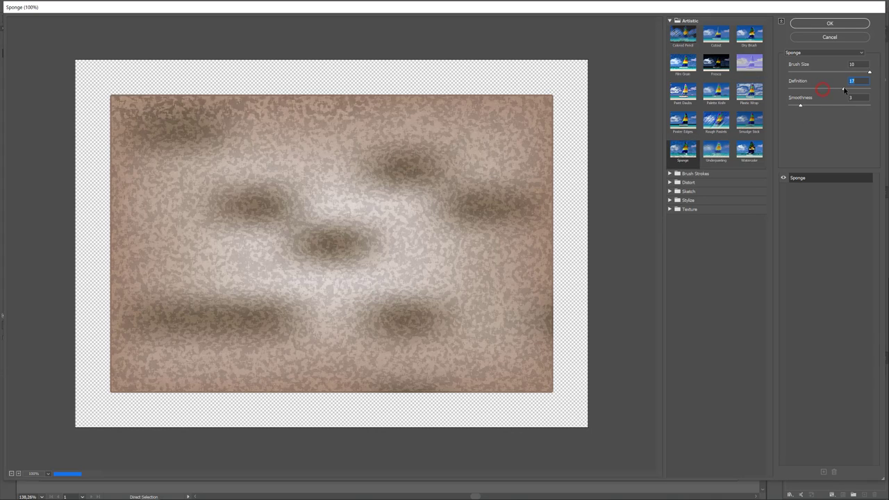
{"action": "left_click_drag", "start_coordinate": [844, 89], "coordinate": [827, 91]}
{"action": "left_click", "coordinate": [830, 24]}
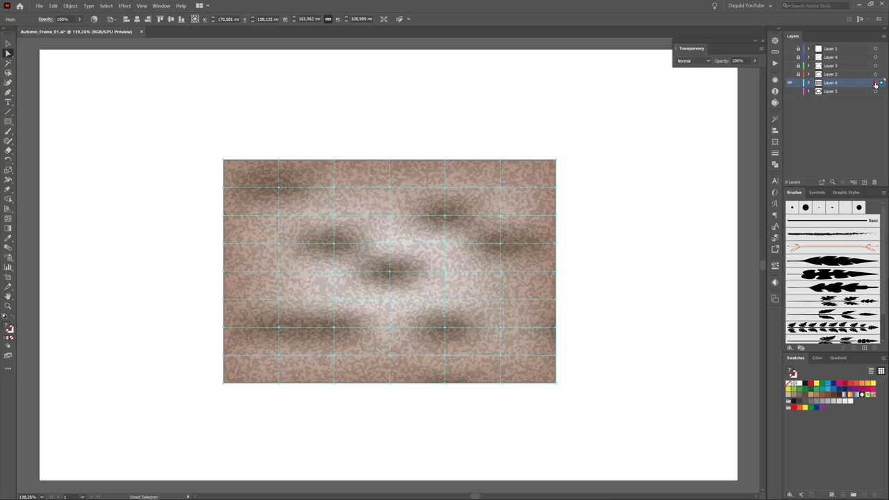
Expand the textured mesh's appearance into an embedded image and zoom in to inspect it.
{"action": "left_click", "coordinate": [70, 5]}
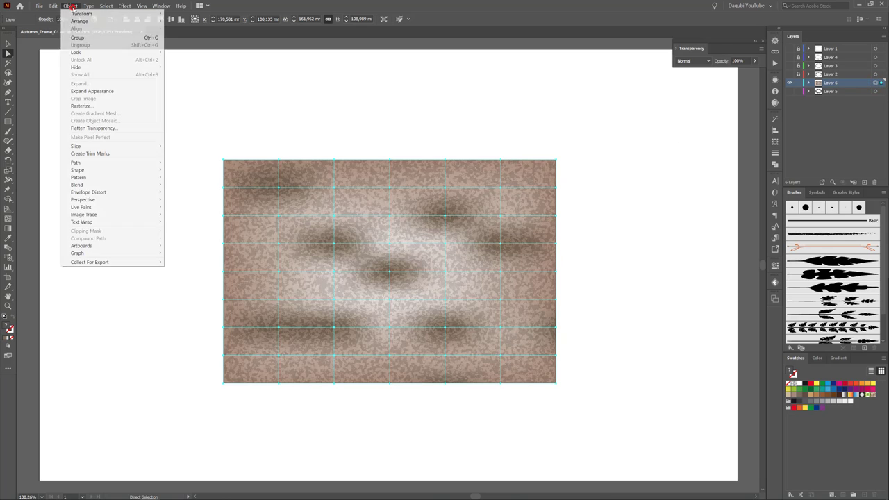
{"action": "left_click", "coordinate": [92, 91]}
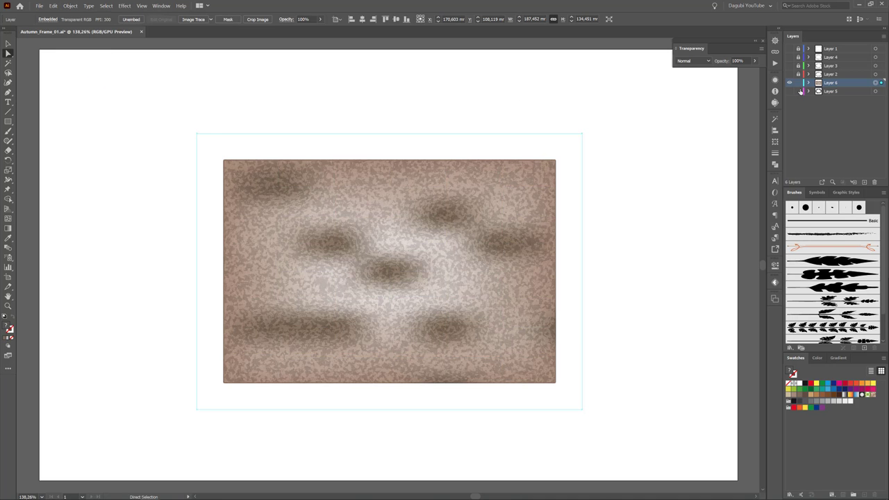
{"action": "left_click", "coordinate": [808, 83]}
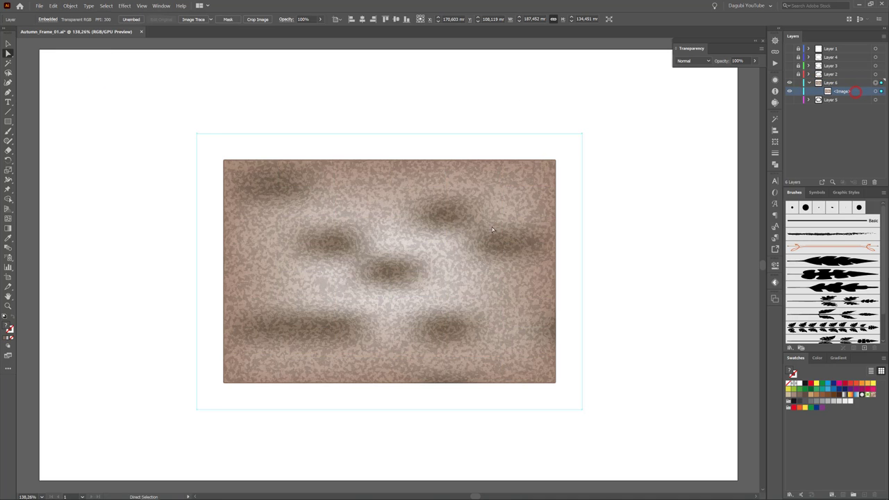
{"action": "mouse_move", "coordinate": [435, 213]}
{"action": "left_mouse_down"}
{"action": "mouse_move", "coordinate": [500, 275]}
{"action": "mouse_move", "coordinate": [489, 274]}
{"action": "mouse_move", "coordinate": [489, 217]}
{"action": "left_mouse_up"}
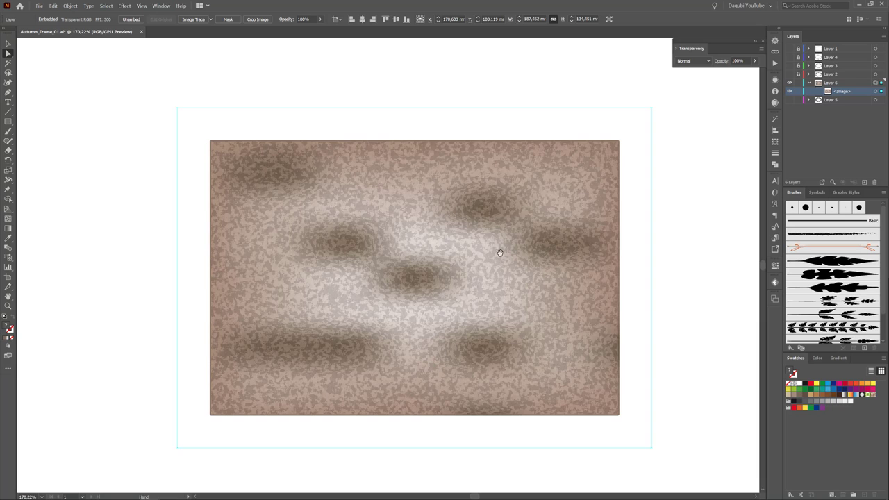
{"action": "key", "text": "space"}
{"action": "left_click", "coordinate": [161, 7]}
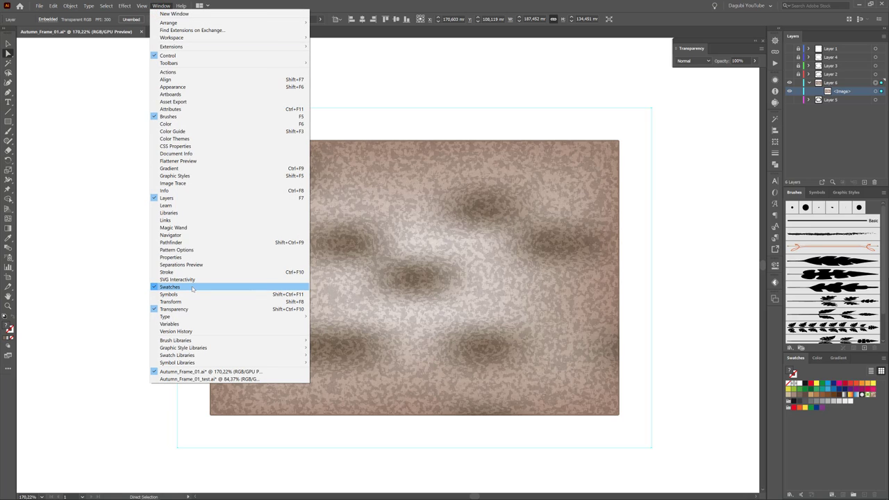
Image Trace the sponge image with the Low Fidelity Photo preset, accepting the large-image warning.
{"action": "left_click", "coordinate": [186, 184]}
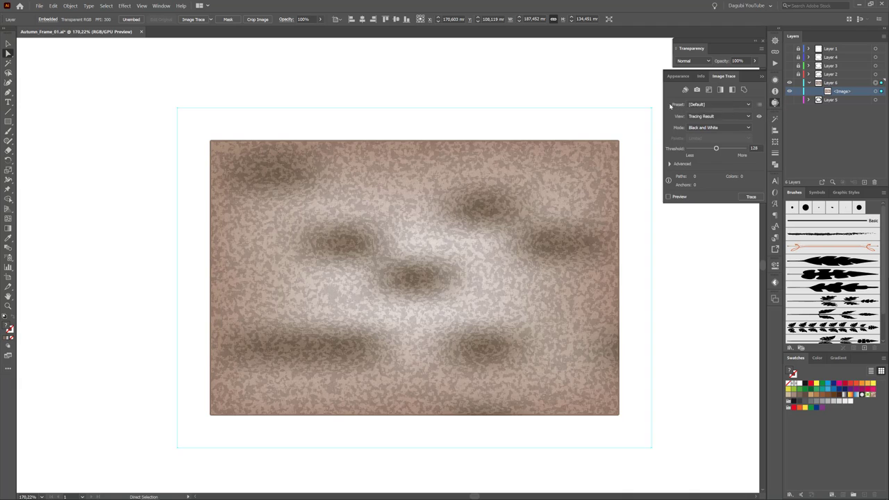
{"action": "left_click", "coordinate": [749, 105]}
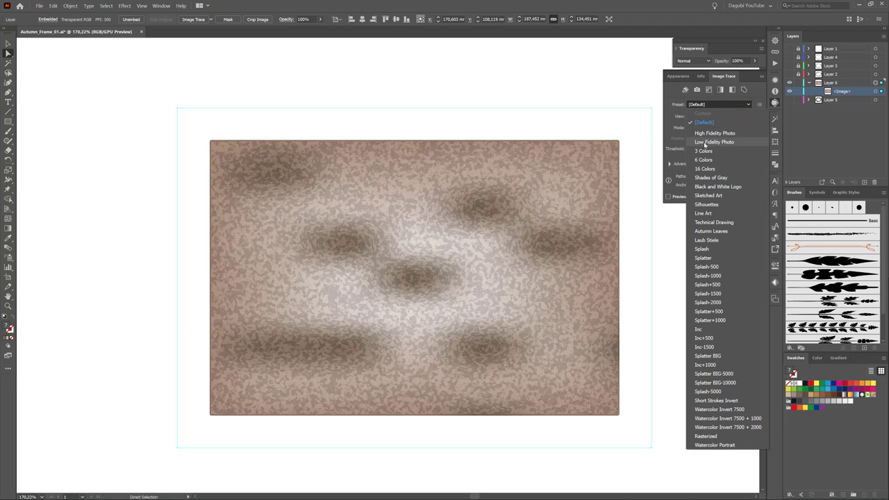
{"action": "left_click", "coordinate": [719, 142]}
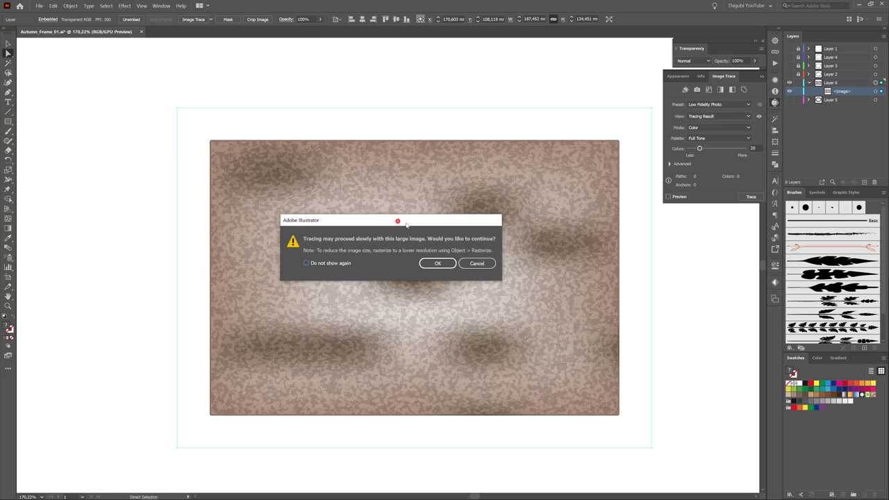
{"action": "left_click_drag", "start_coordinate": [399, 223], "coordinate": [424, 239]}
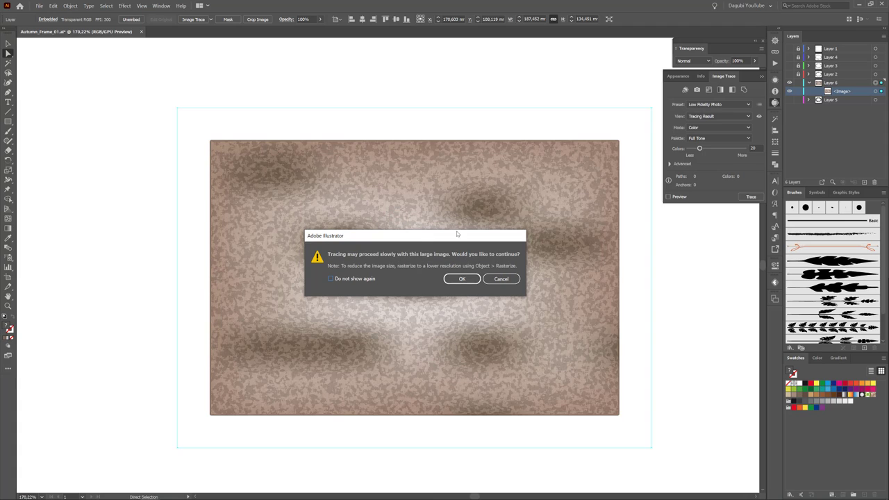
{"action": "mouse_move", "coordinate": [450, 238]}
{"action": "left_mouse_down"}
{"action": "mouse_move", "coordinate": [456, 224]}
{"action": "mouse_move", "coordinate": [438, 234]}
{"action": "left_mouse_up"}
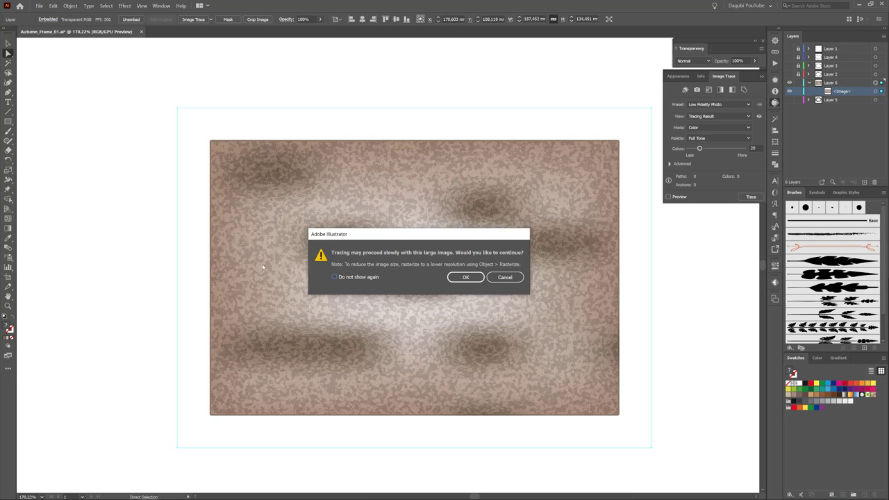
{"action": "left_click_drag", "start_coordinate": [427, 230], "coordinate": [440, 220]}
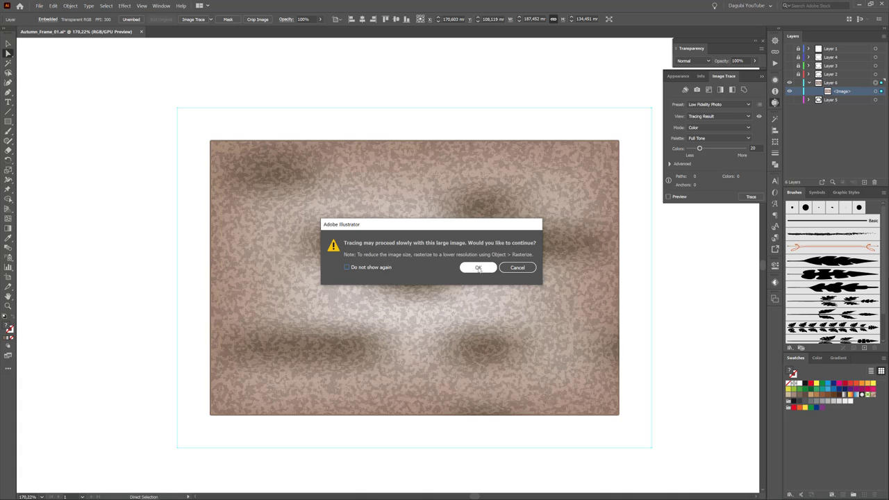
{"action": "left_click", "coordinate": [477, 268]}
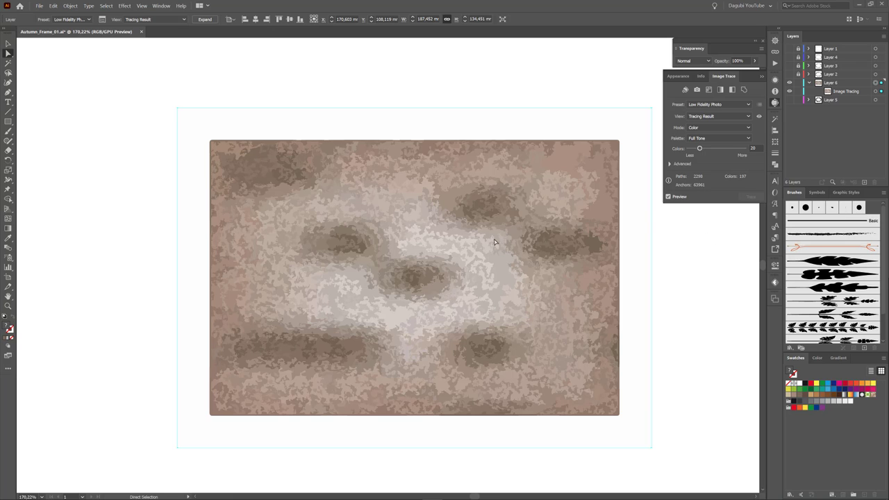
{"action": "left_click", "coordinate": [70, 5]}
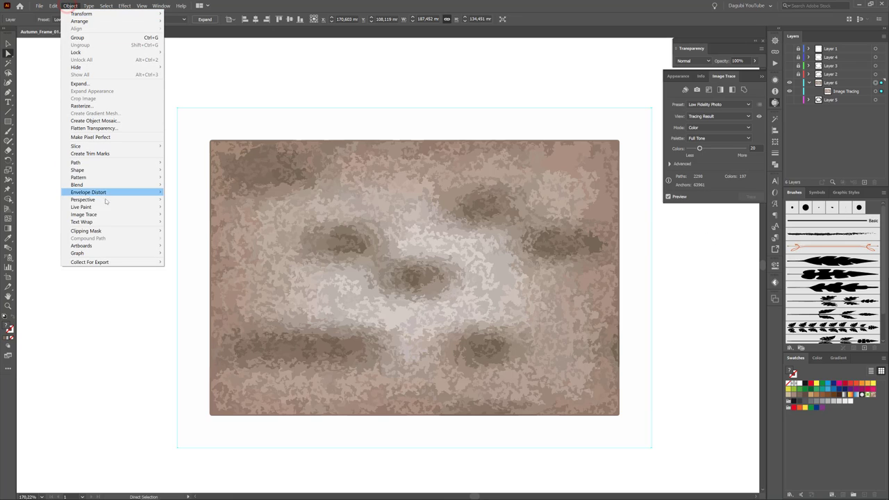
{"action": "mouse_move", "coordinate": [84, 213]}
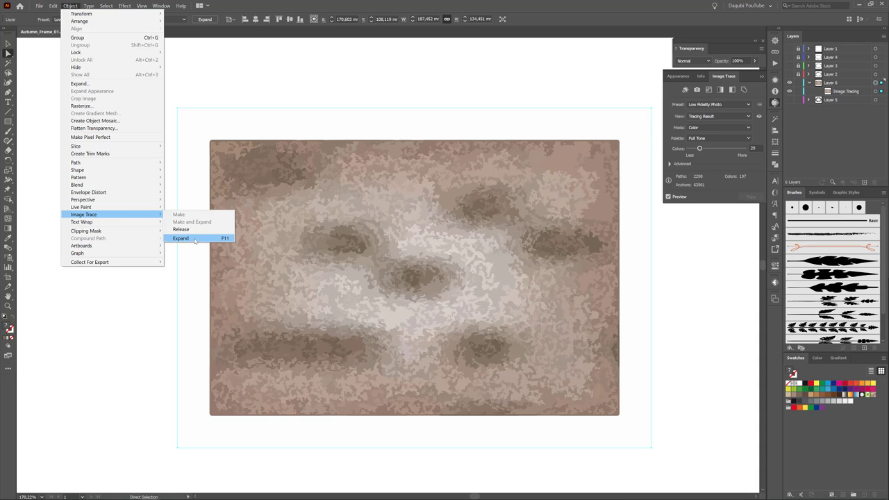
Expand the image trace into editable vector paths.
{"action": "left_click", "coordinate": [187, 238]}
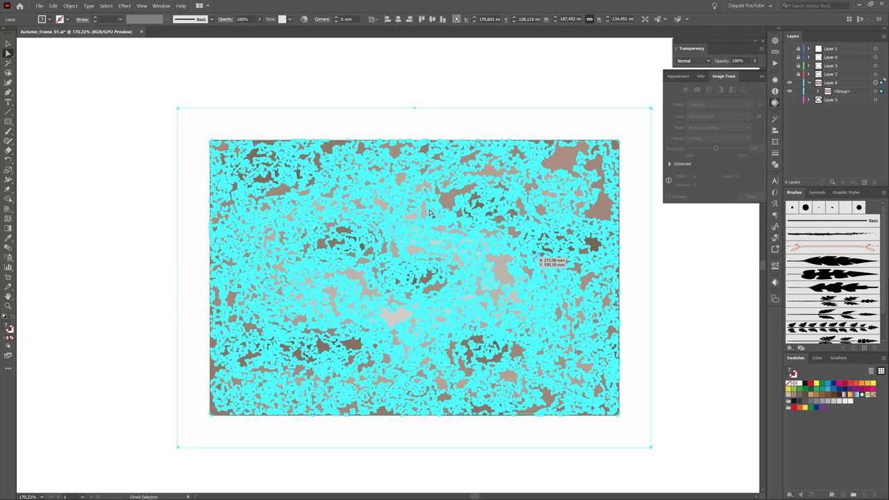
{"action": "key", "text": "z"}
{"action": "left_click_drag", "start_coordinate": [391, 152], "coordinate": [467, 236]}
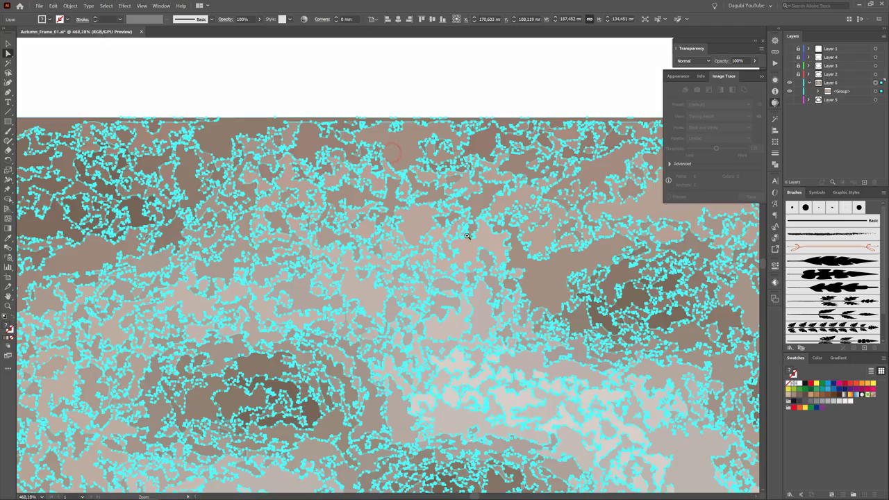
{"action": "left_click", "coordinate": [466, 236], "text": "alt"}
{"action": "mouse_move", "coordinate": [462, 217]}
{"action": "left_mouse_down"}
{"action": "mouse_move", "coordinate": [386, 130]}
{"action": "mouse_move", "coordinate": [370, 141]}
{"action": "left_mouse_up"}
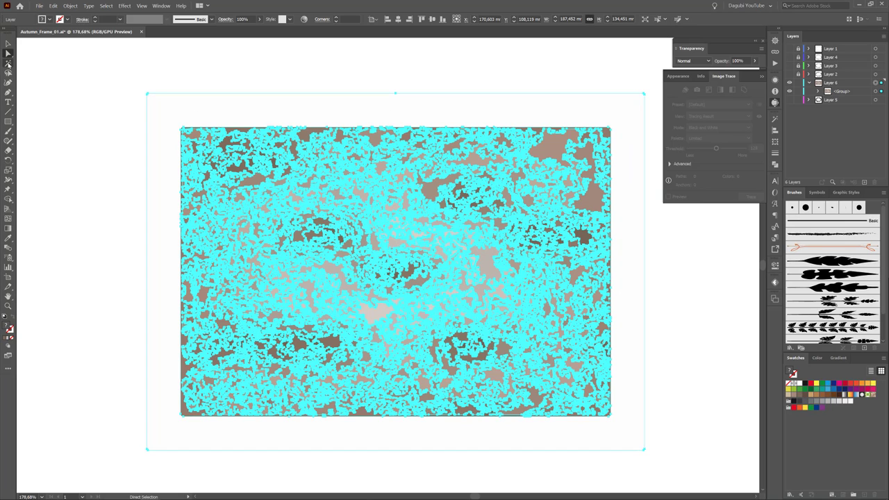
Set Magic Wand tolerance to 0 and cut away the white background frame.
{"action": "left_click", "coordinate": [9, 63]}
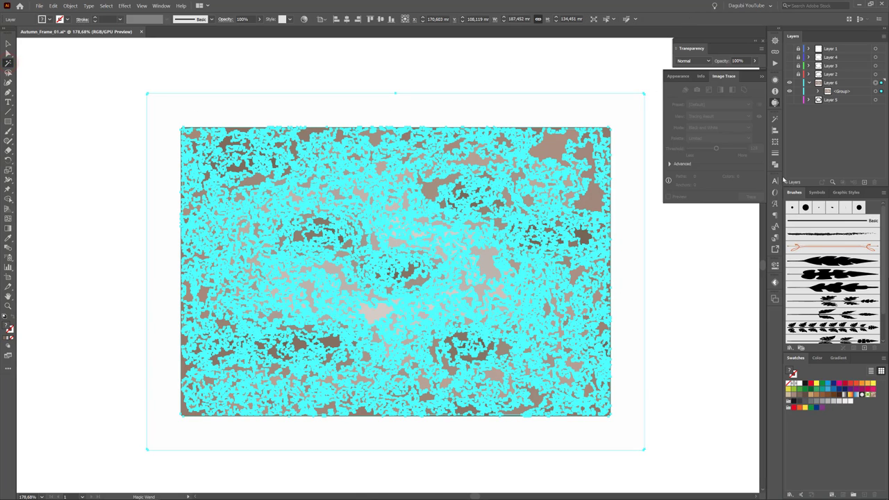
{"action": "left_click", "coordinate": [774, 119]}
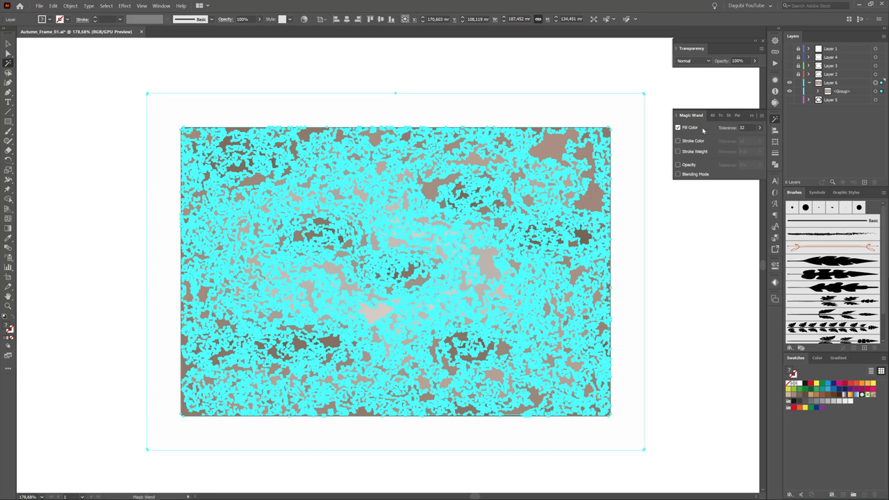
{"action": "double_click", "coordinate": [749, 128]}
{"action": "type", "text": "0"}
{"action": "left_click", "coordinate": [590, 60]}
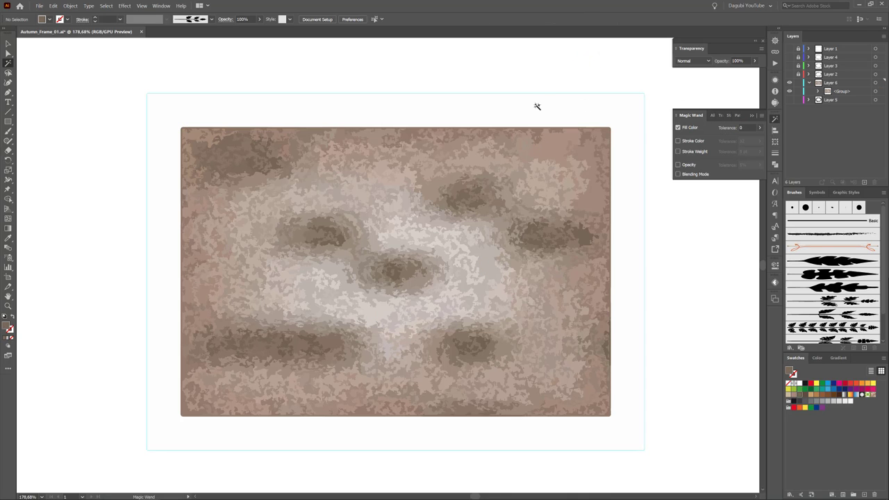
{"action": "left_click", "coordinate": [537, 106]}
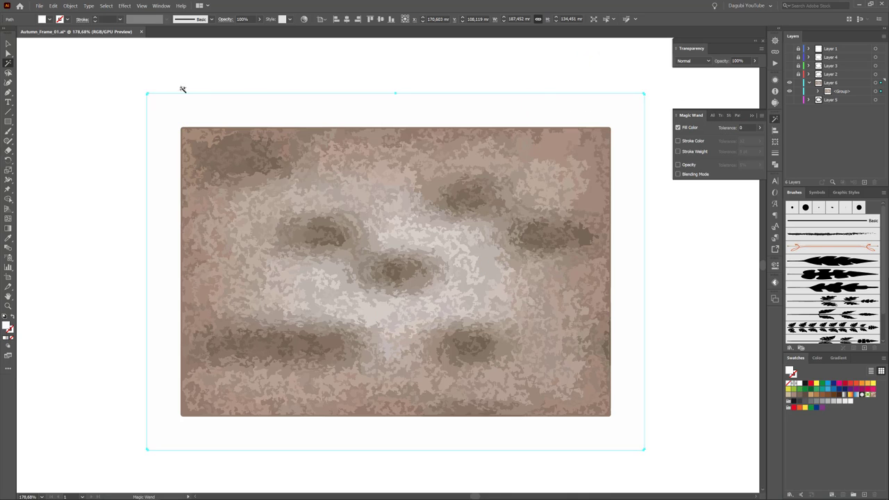
{"action": "left_click", "coordinate": [52, 5]}
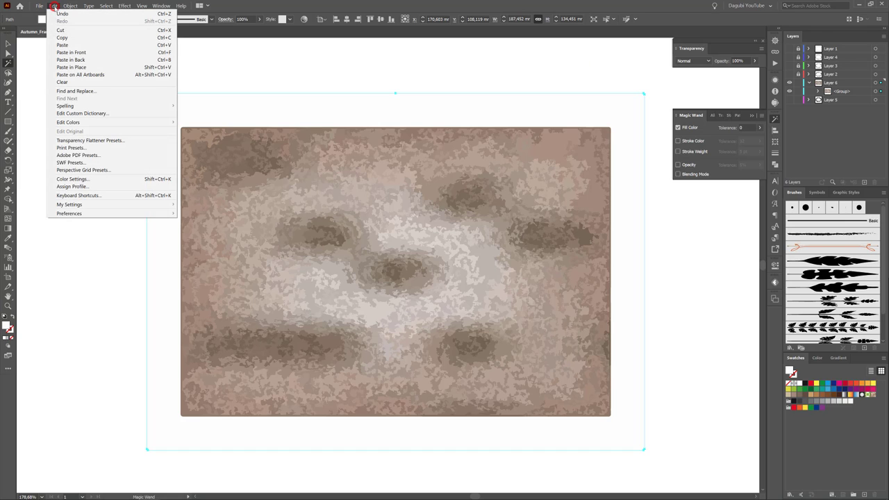
{"action": "left_click", "coordinate": [60, 31]}
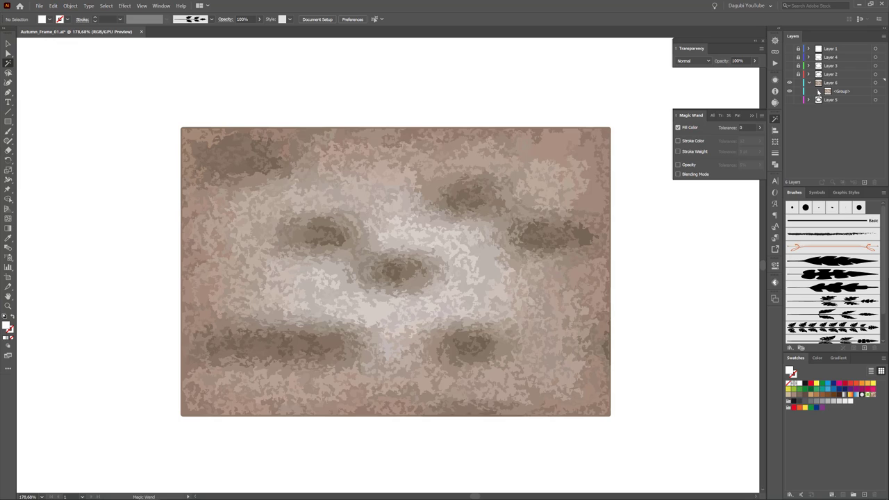
Inspect the texture's paths in Layer 6, then select all of its artwork.
{"action": "left_click", "coordinate": [818, 91]}
{"action": "mouse_move", "coordinate": [882, 55]}
{"action": "left_mouse_down"}
{"action": "mouse_move", "coordinate": [884, 73]}
{"action": "mouse_move", "coordinate": [884, 50]}
{"action": "left_mouse_up"}
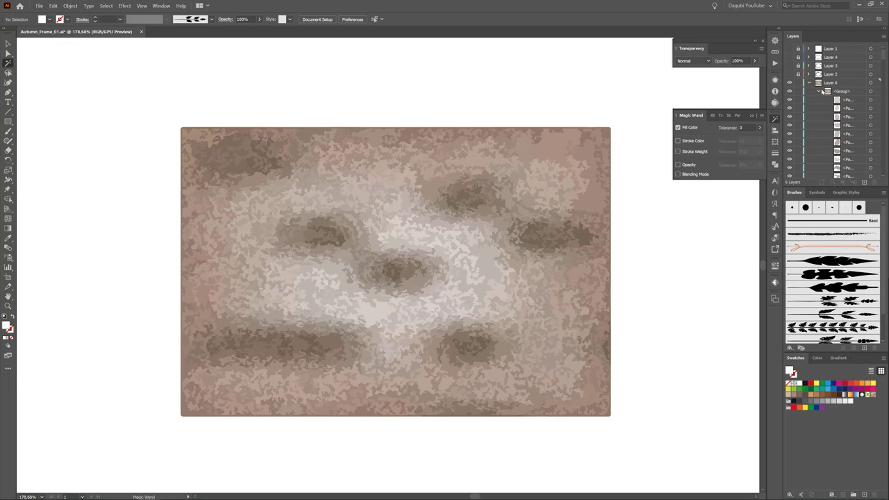
{"action": "left_click", "coordinate": [819, 92]}
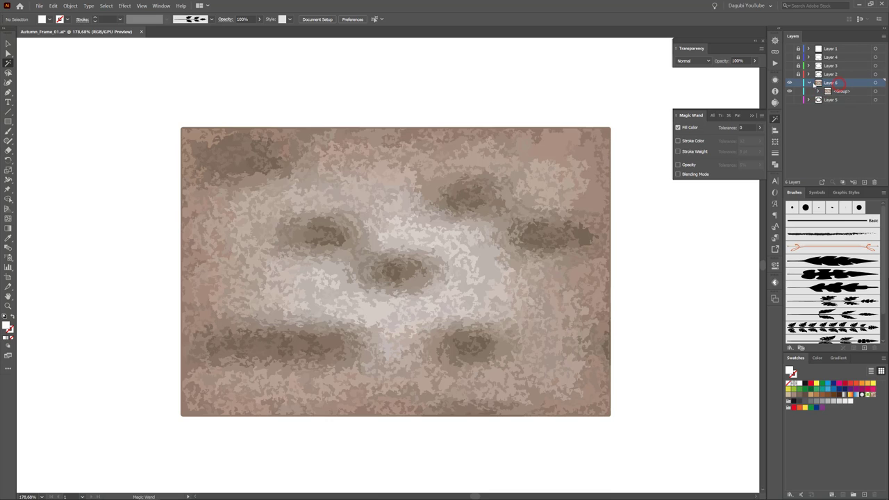
{"action": "left_click", "coordinate": [809, 82]}
{"action": "left_click", "coordinate": [875, 83]}
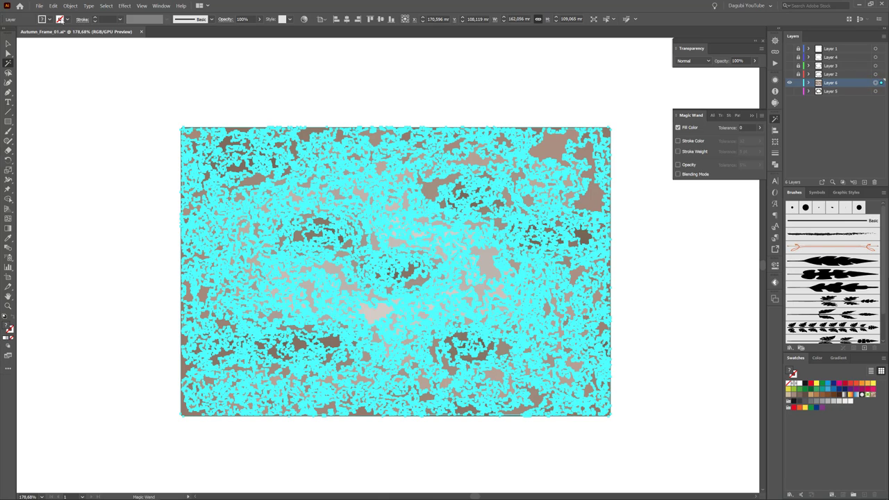
Copy the texture, hide Layer 6, and show Layers 2 and 1.
{"action": "left_click", "coordinate": [54, 8]}
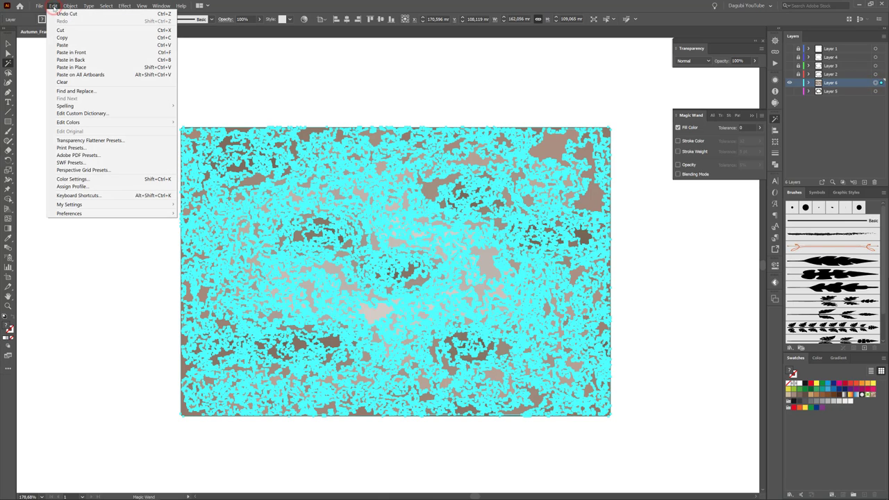
{"action": "left_click", "coordinate": [59, 39]}
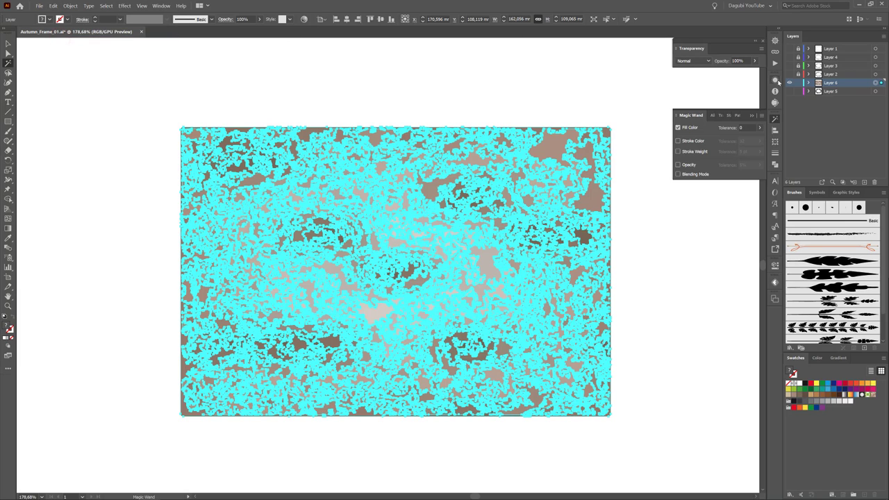
{"action": "left_click", "coordinate": [789, 83]}
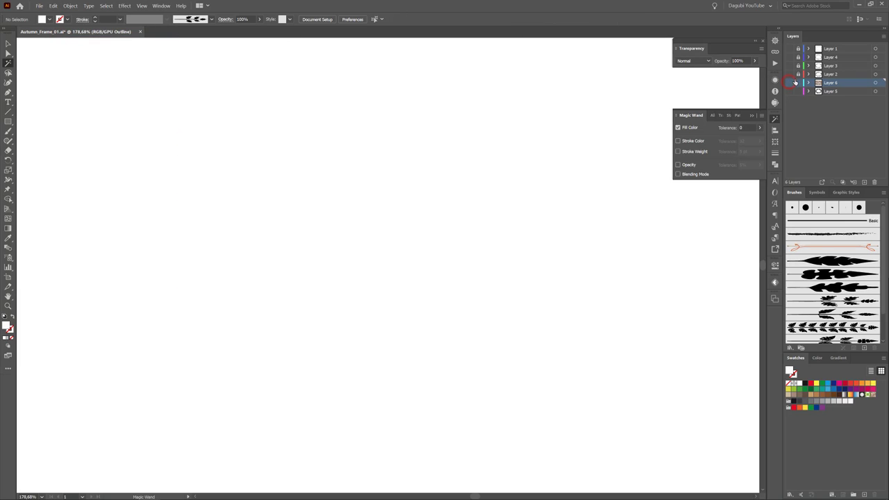
{"action": "left_click", "coordinate": [789, 74]}
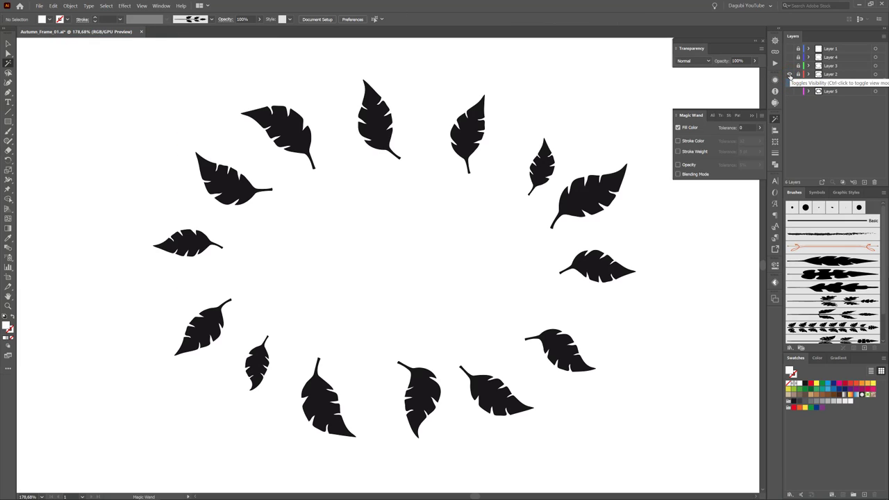
{"action": "left_click", "coordinate": [790, 49]}
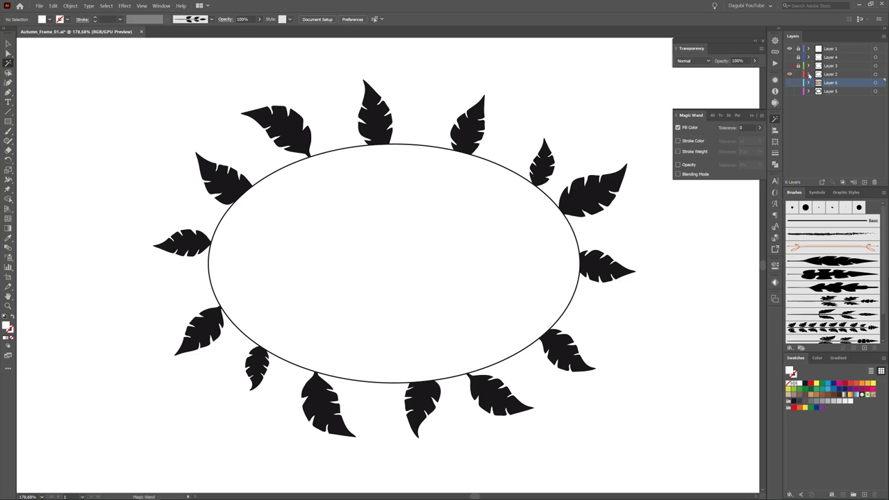
Expand the Layer 2 leaves' appearance and merge them into one compound path.
{"action": "left_click", "coordinate": [808, 73]}
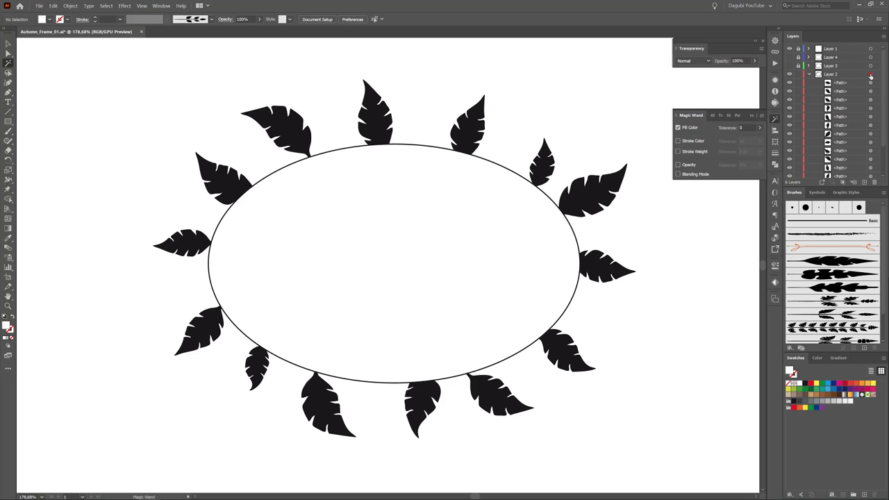
{"action": "left_click", "coordinate": [870, 74]}
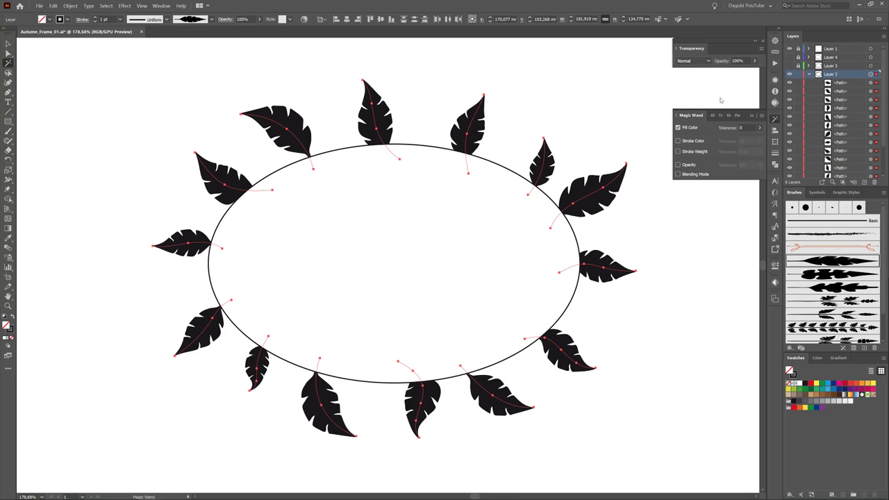
{"action": "left_click", "coordinate": [70, 5]}
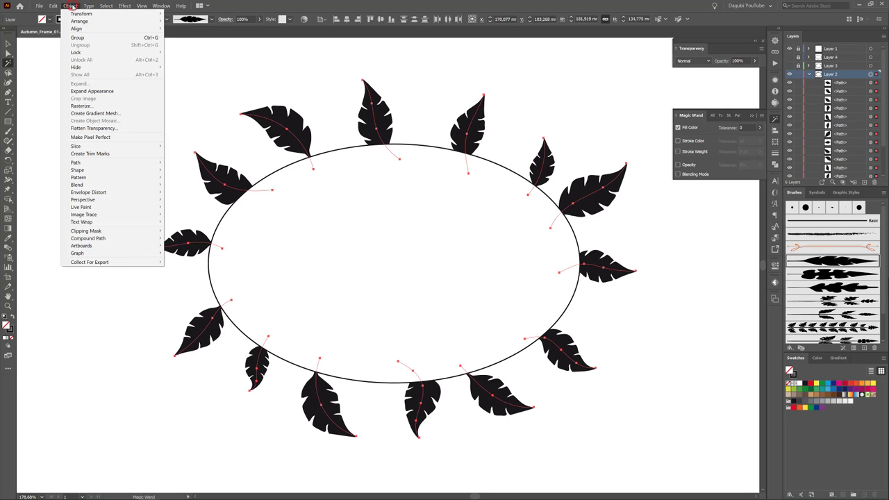
{"action": "left_click", "coordinate": [91, 94]}
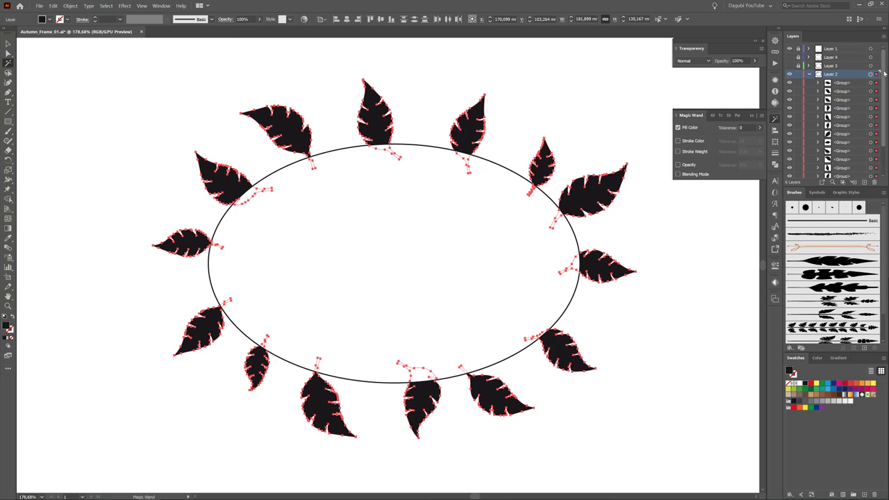
{"action": "left_click_drag", "start_coordinate": [884, 76], "coordinate": [883, 115]}
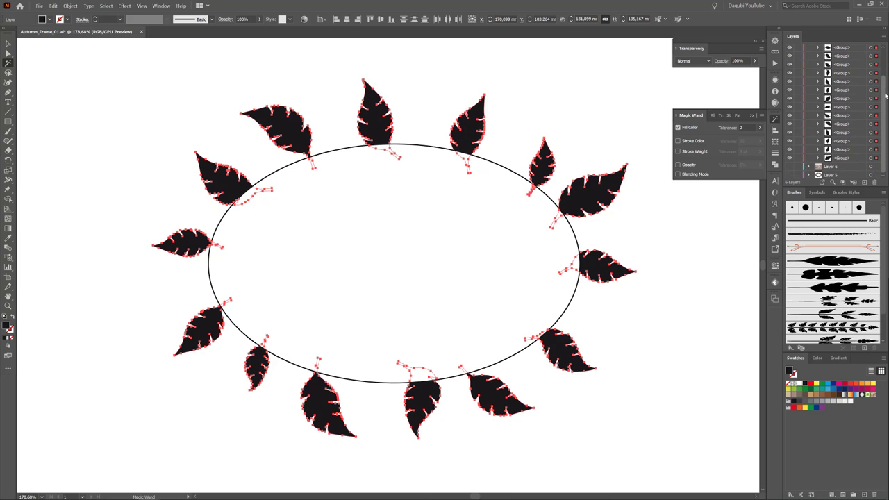
{"action": "scroll", "coordinate": [843, 65], "scroll_direction": "up", "scroll_amount": 2}
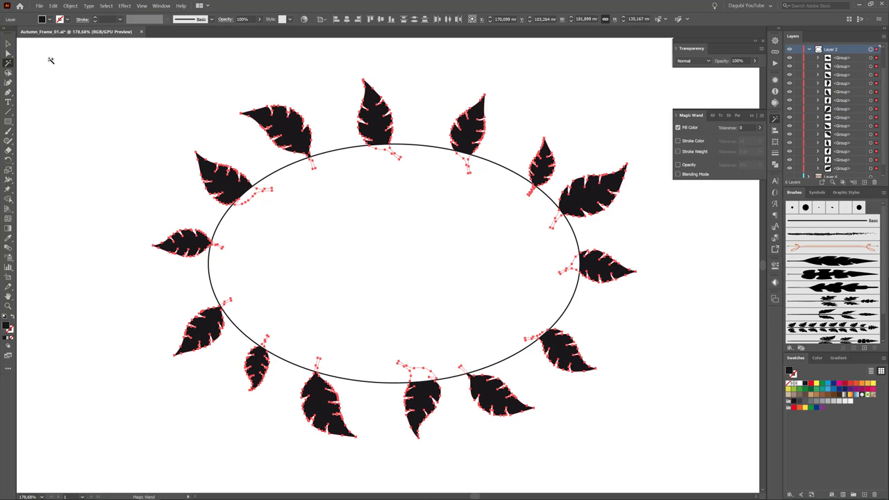
{"action": "left_click", "coordinate": [71, 6]}
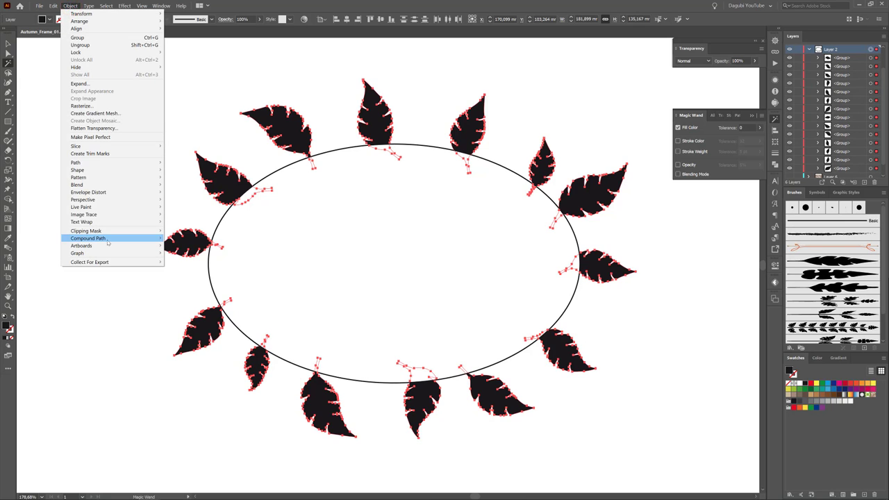
{"action": "mouse_move", "coordinate": [88, 239]}
{"action": "left_click", "coordinate": [182, 238]}
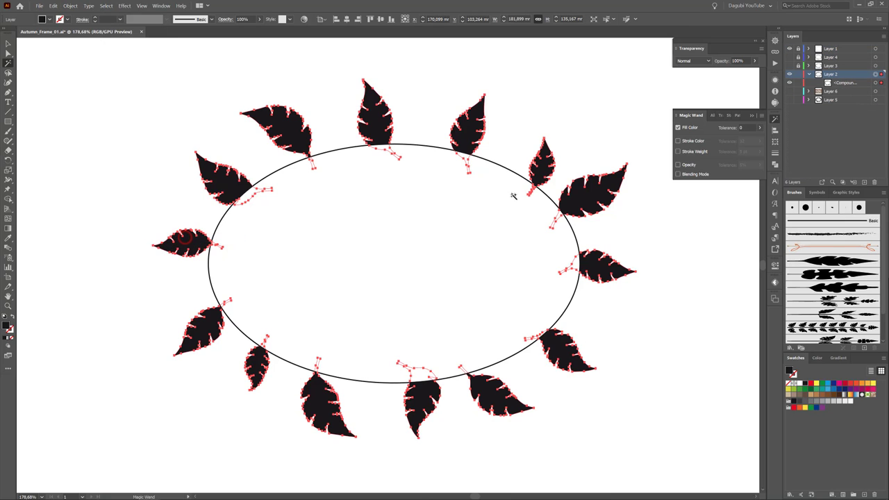
{"action": "left_click", "coordinate": [846, 84]}
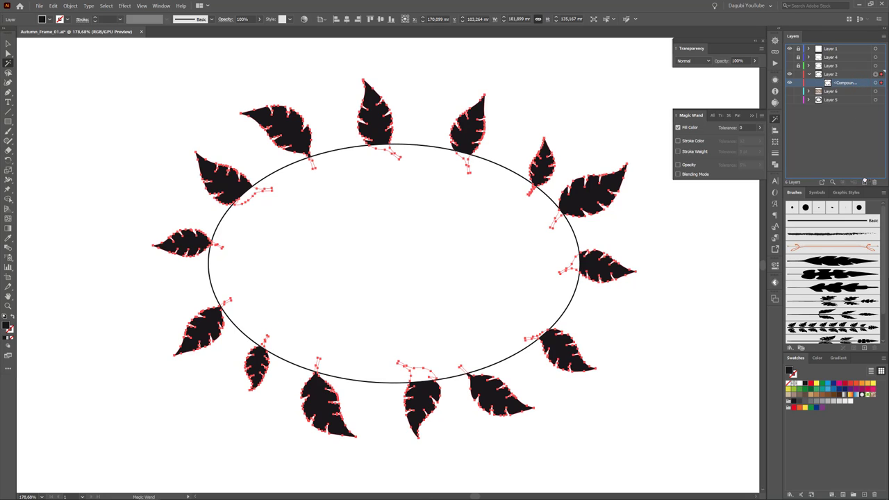
Make the leaf compound path a clipping mask for Layer 2 and lock it.
{"action": "left_click_drag", "start_coordinate": [864, 182], "coordinate": [864, 182]}
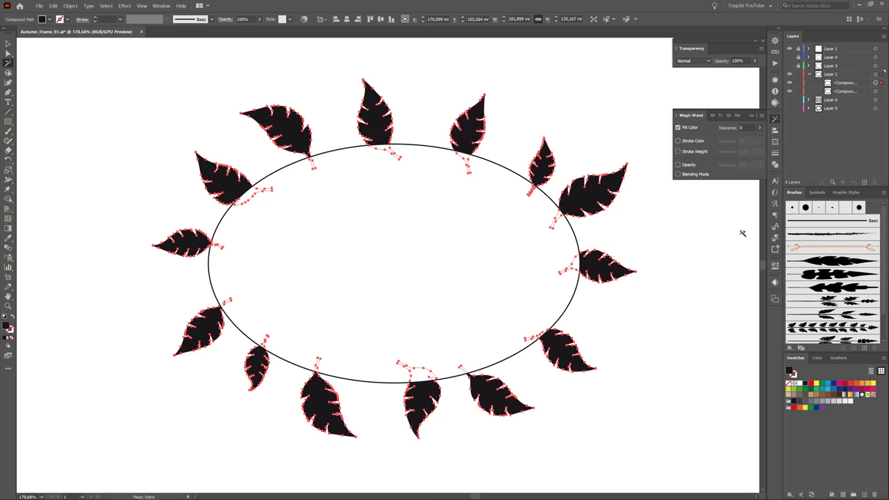
{"action": "left_click", "coordinate": [106, 6]}
{"action": "left_click", "coordinate": [116, 28]}
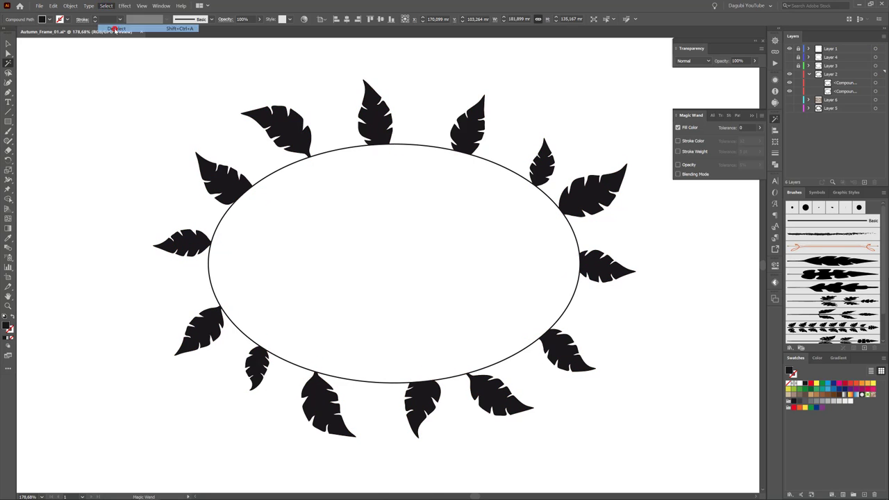
{"action": "left_click", "coordinate": [835, 75]}
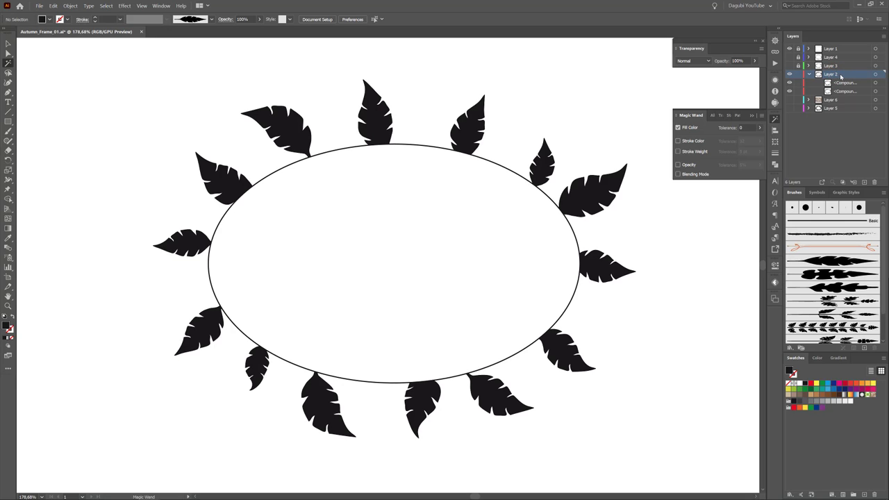
{"action": "left_click", "coordinate": [842, 182]}
{"action": "left_click", "coordinate": [789, 91]}
{"action": "left_click", "coordinate": [790, 89]}
{"action": "left_click", "coordinate": [798, 83]}
Paste the sponge texture into Layer 2 and hide the selection edges.
{"action": "left_click", "coordinate": [842, 74]}
{"action": "left_click", "coordinate": [53, 6]}
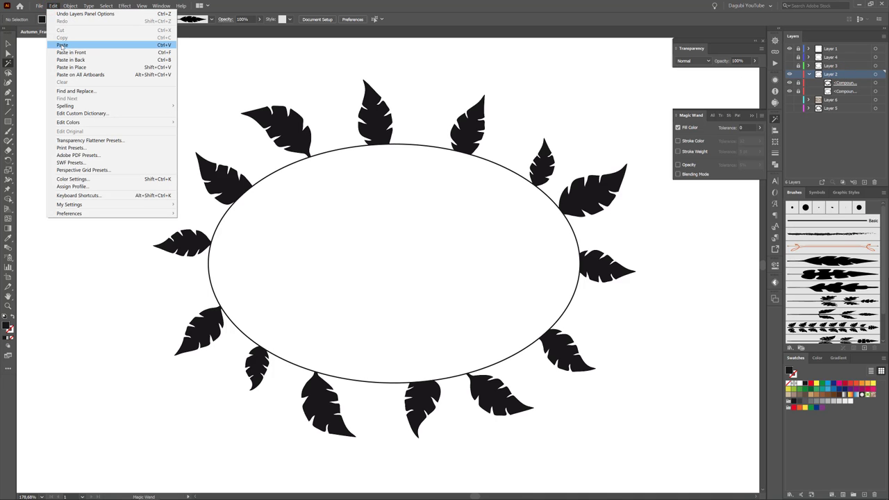
{"action": "left_click", "coordinate": [62, 46]}
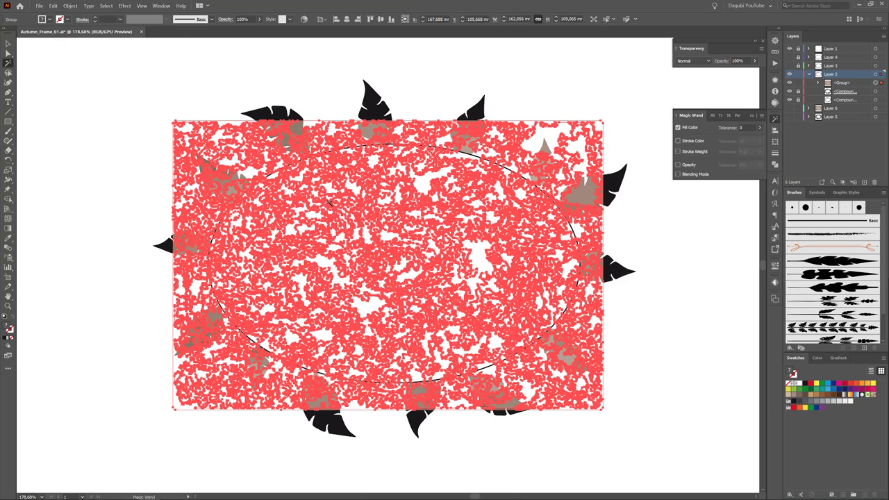
{"action": "left_click", "coordinate": [160, 6]}
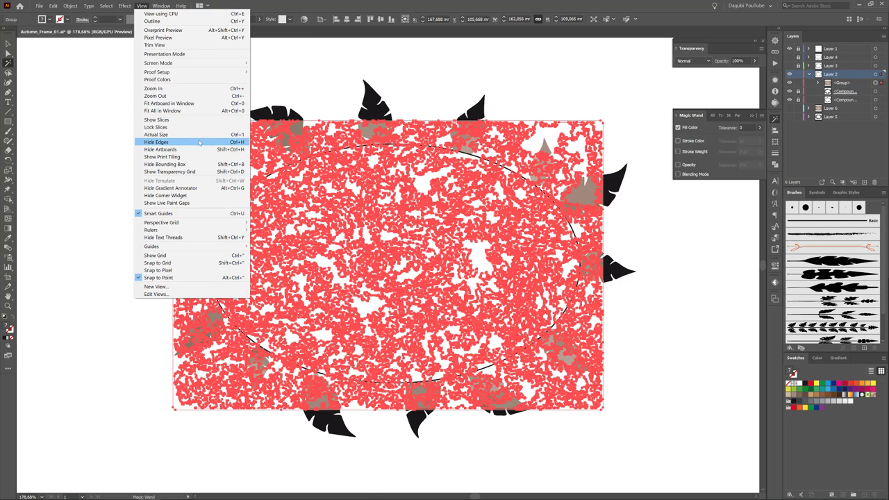
{"action": "left_click", "coordinate": [179, 143]}
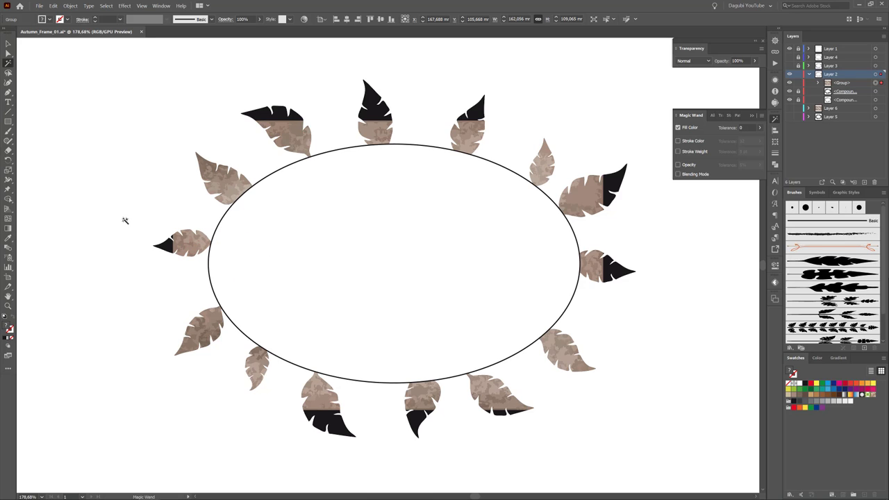
Enlarge the texture with Free Transform until every leaf is covered, then bring up Recolor Artwork.
{"action": "key", "text": "e"}
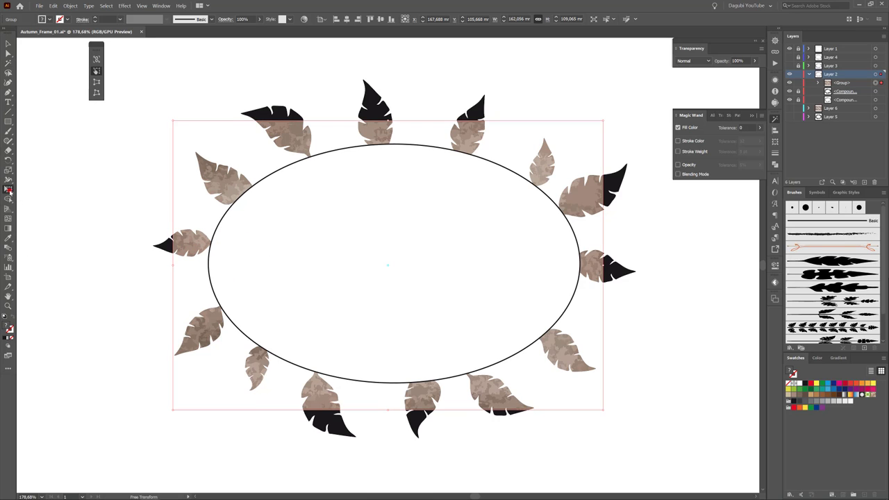
{"action": "right_click", "coordinate": [9, 193]}
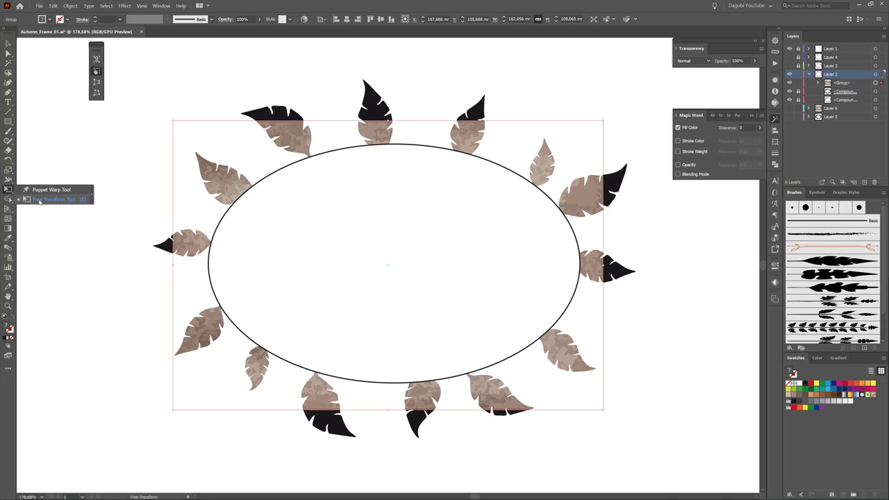
{"action": "left_click", "coordinate": [39, 200]}
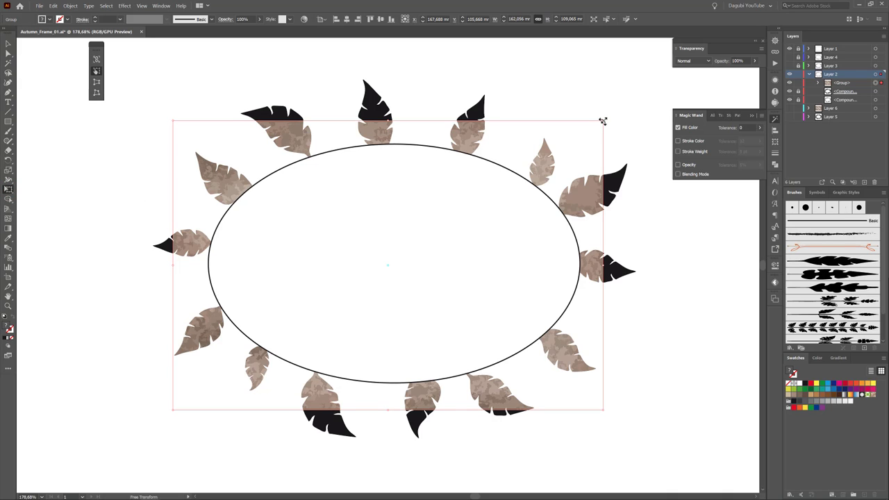
{"action": "mouse_move", "coordinate": [602, 121]}
{"action": "left_mouse_down"}
{"action": "mouse_move", "coordinate": [684, 56]}
{"action": "mouse_move", "coordinate": [686, 63]}
{"action": "left_mouse_up"}
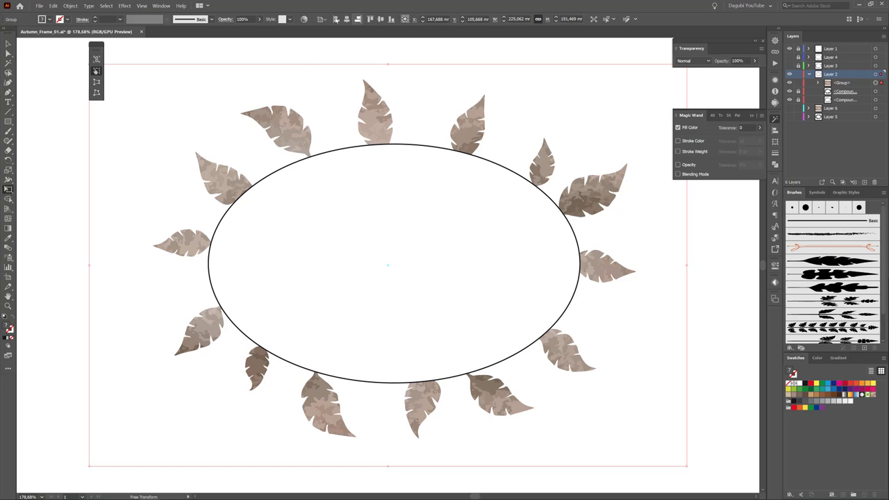
{"action": "left_click", "coordinate": [305, 18]}
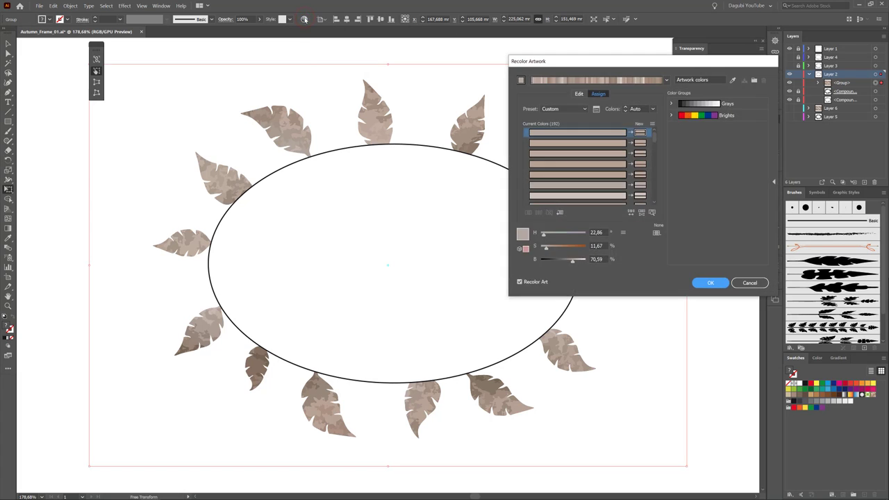
Link harmony colours and lower the hue to a warm coppery brown (H 13, S 33).
{"action": "left_click", "coordinate": [580, 94]}
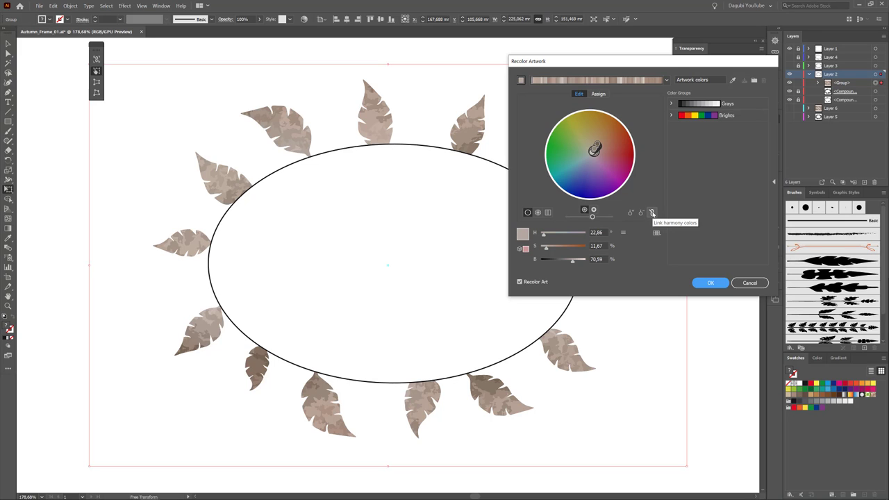
{"action": "left_click", "coordinate": [651, 212]}
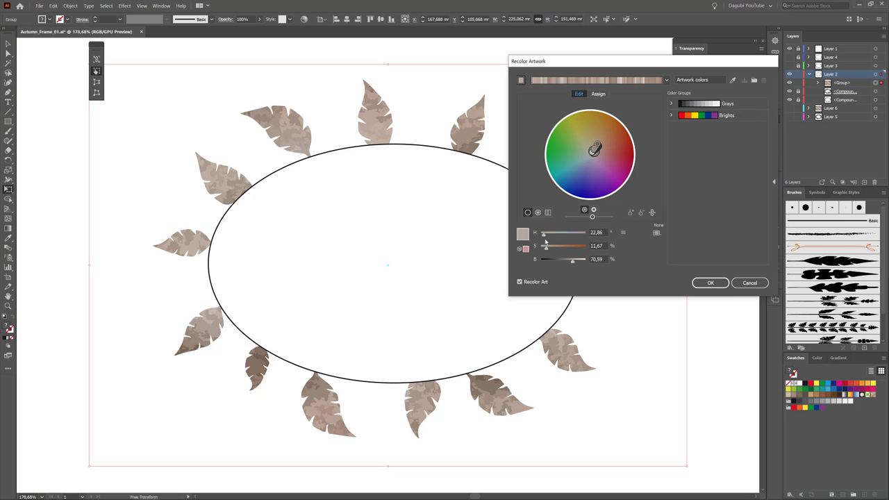
{"action": "mouse_move", "coordinate": [545, 236]}
{"action": "left_mouse_down"}
{"action": "mouse_move", "coordinate": [556, 248]}
{"action": "mouse_move", "coordinate": [543, 236]}
{"action": "left_mouse_up"}
{"action": "type", "text": "33"}
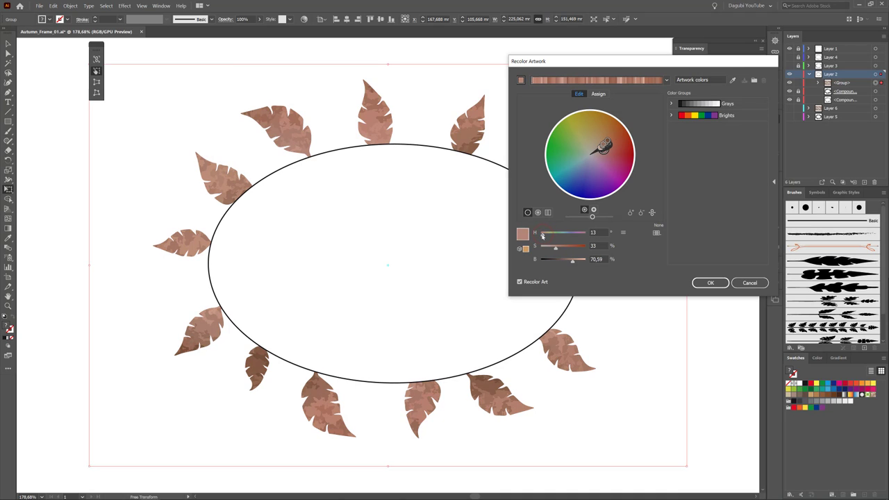
{"action": "left_click", "coordinate": [717, 282]}
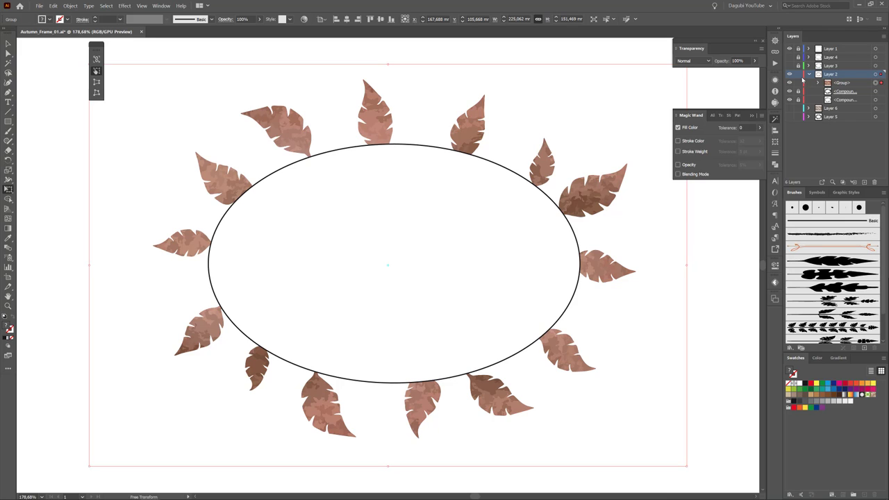
Copy the recolored texture, then show Layer 3 and select all its monstera artwork.
{"action": "left_click", "coordinate": [875, 82]}
{"action": "left_click", "coordinate": [874, 82]}
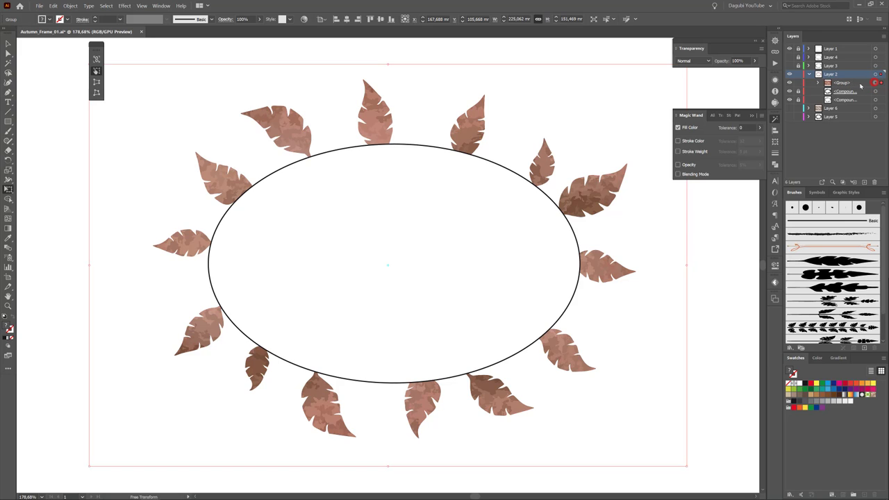
{"action": "left_click", "coordinate": [53, 5]}
{"action": "left_click", "coordinate": [62, 37]}
{"action": "left_click", "coordinate": [809, 74]}
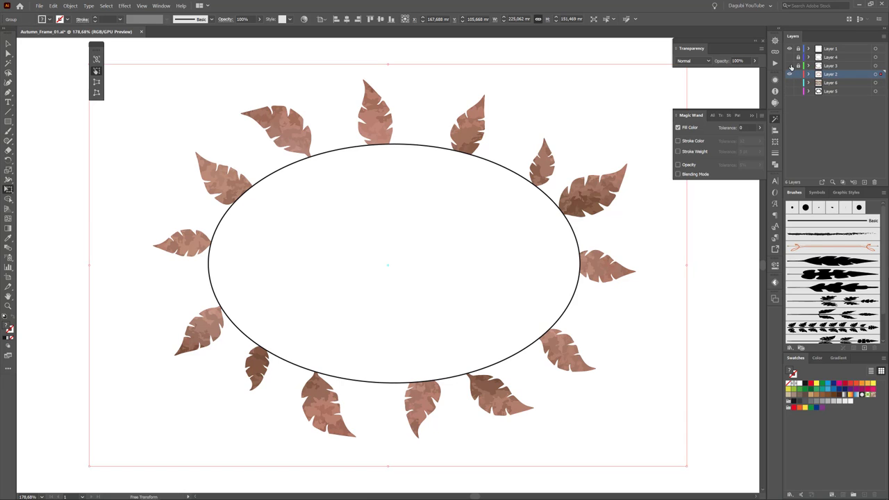
{"action": "left_click", "coordinate": [789, 66]}
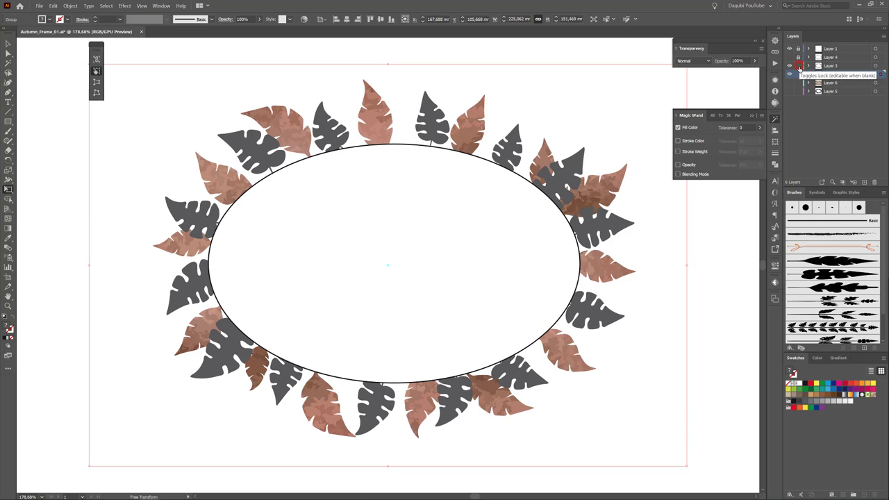
{"action": "left_click", "coordinate": [798, 74]}
{"action": "left_click", "coordinate": [808, 65]}
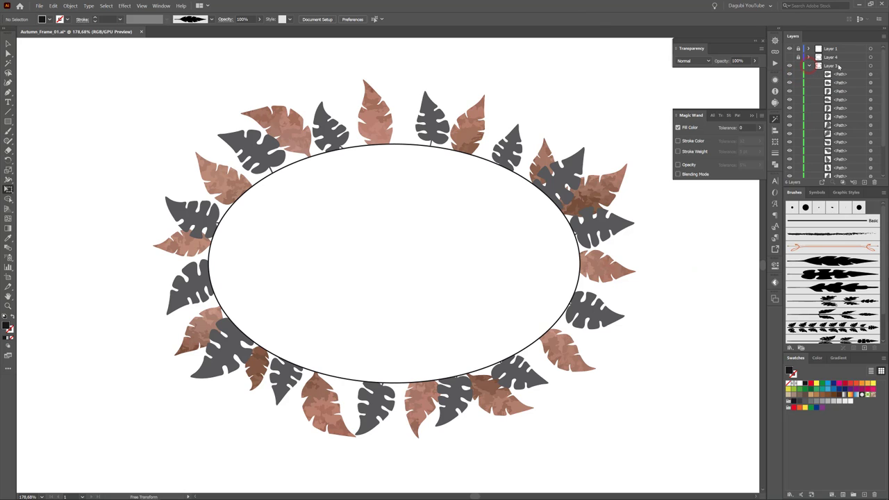
{"action": "left_click", "coordinate": [870, 66]}
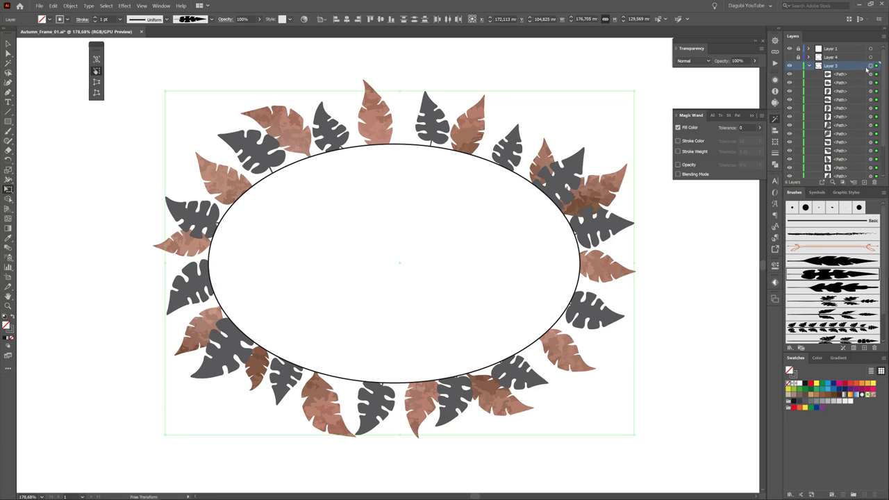
Expand the monstera leaves, merge them into a compound path, duplicate it and deselect.
{"action": "left_click", "coordinate": [70, 5]}
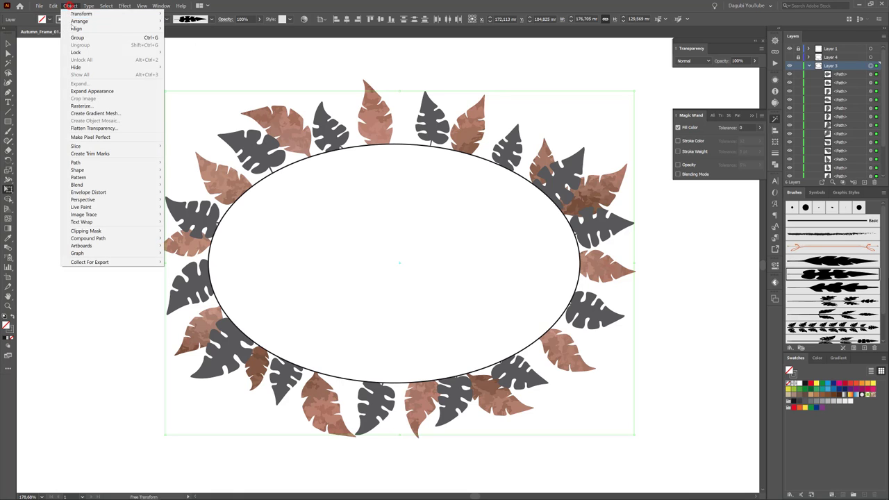
{"action": "left_click", "coordinate": [89, 91]}
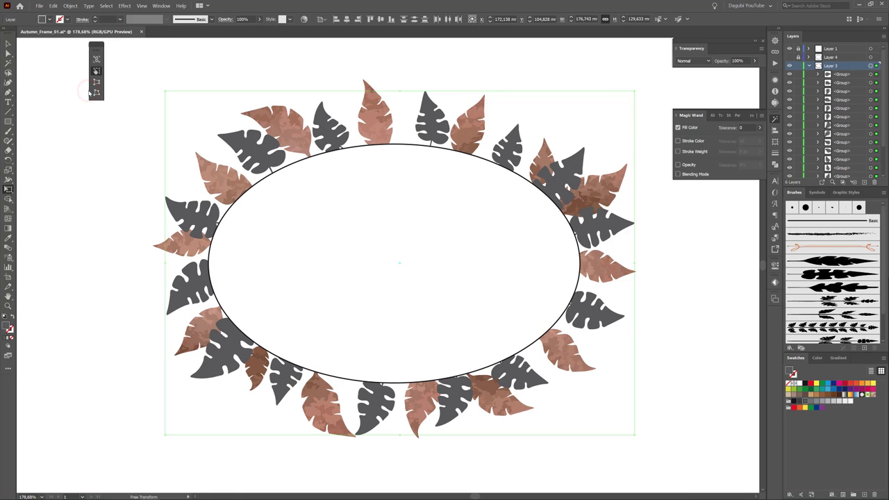
{"action": "left_click", "coordinate": [325, 128]}
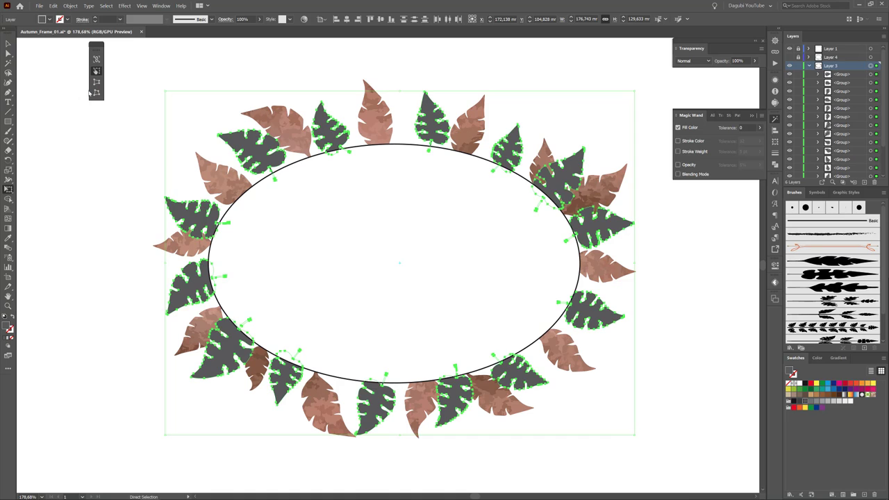
{"action": "left_click", "coordinate": [69, 7]}
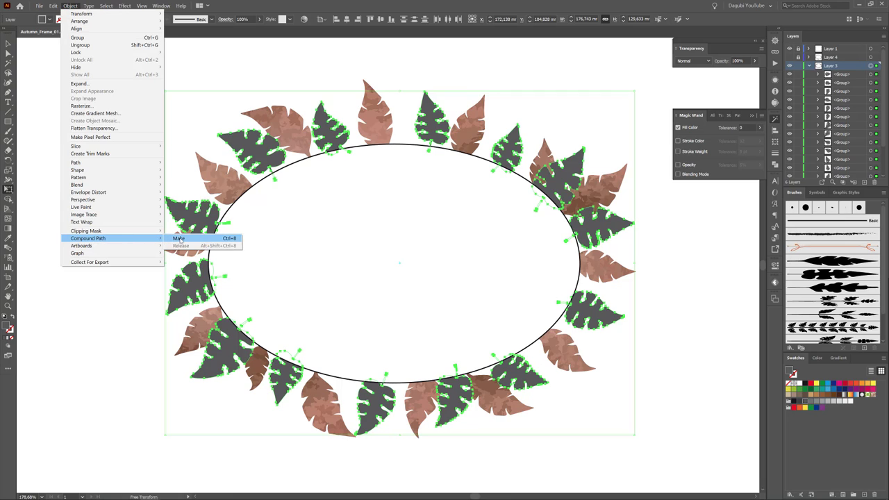
{"action": "left_click", "coordinate": [180, 238]}
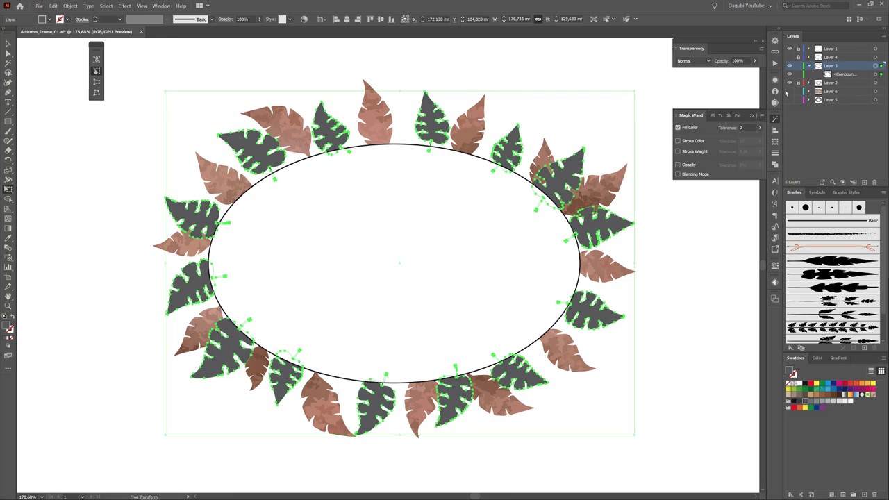
{"action": "left_click", "coordinate": [853, 74]}
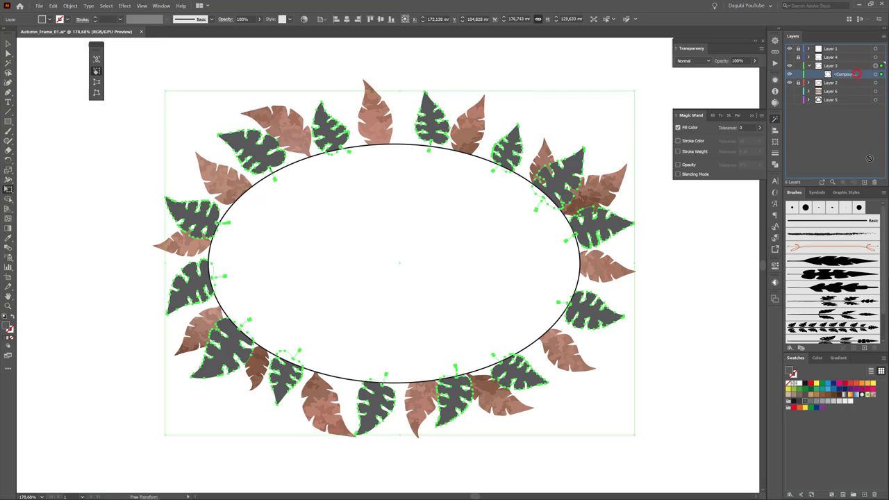
{"action": "left_click_drag", "start_coordinate": [852, 74], "coordinate": [864, 182]}
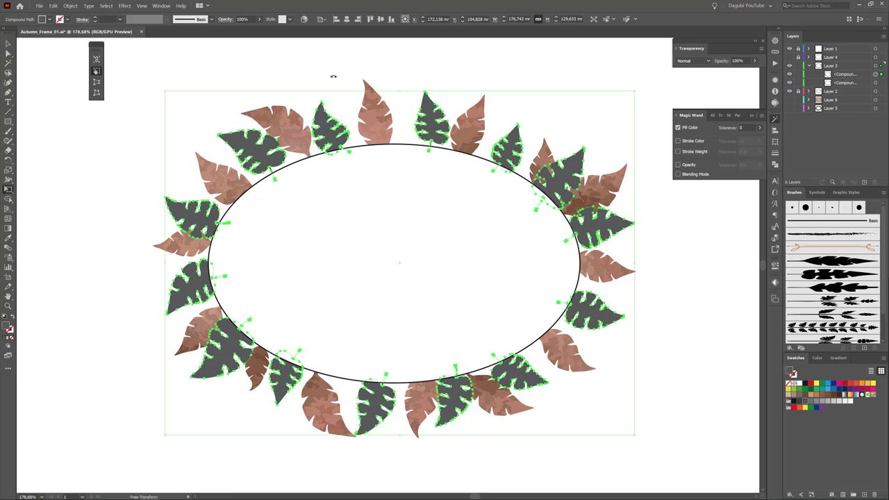
{"action": "left_click", "coordinate": [105, 6]}
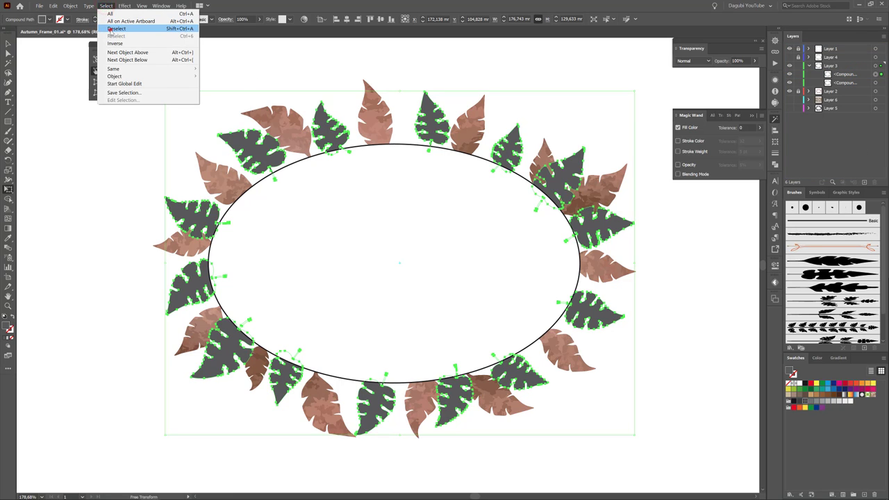
{"action": "left_click", "coordinate": [110, 30]}
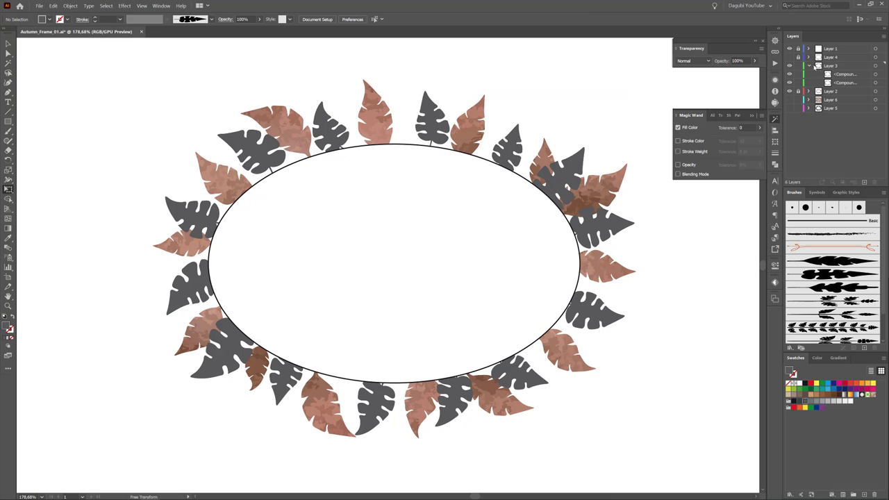
Paste the sponge texture into Layer 3 and clip it to the monstera compound path.
{"action": "left_click", "coordinate": [842, 66]}
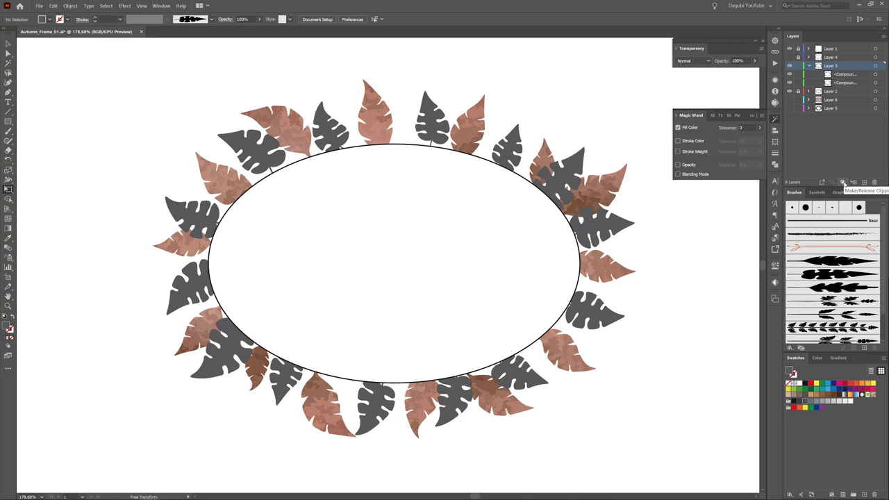
{"action": "left_click", "coordinate": [842, 182]}
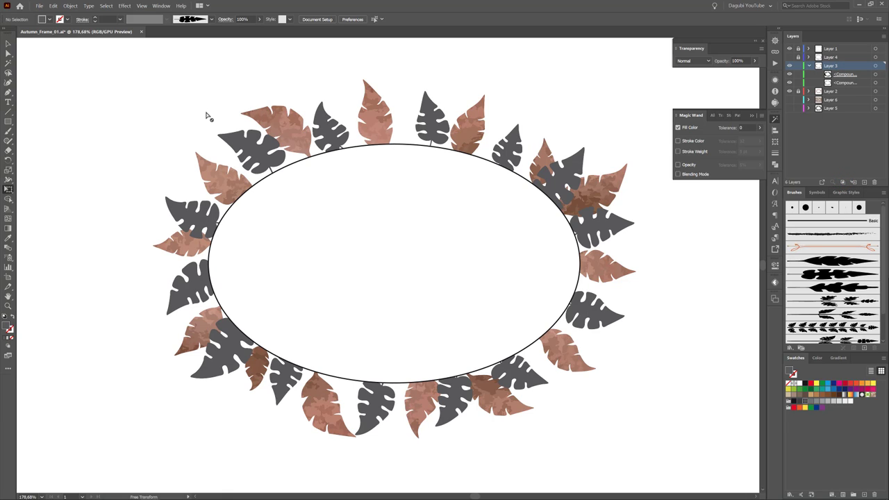
{"action": "left_click", "coordinate": [55, 7]}
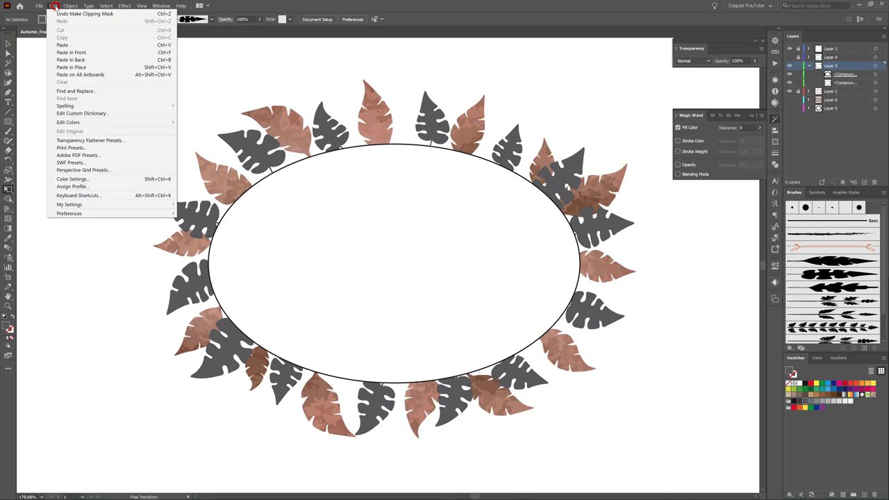
{"action": "left_click", "coordinate": [64, 47]}
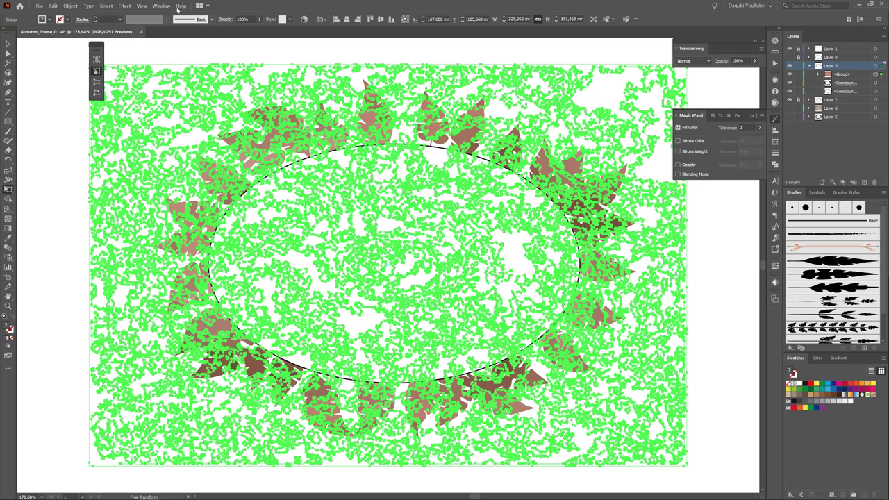
{"action": "key", "text": "ctrl+h"}
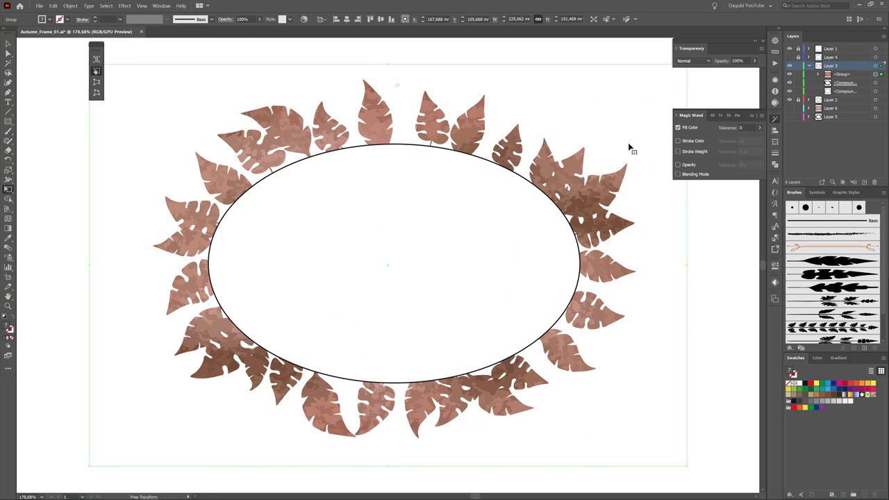
Scale the Layer 3 texture up from its centre and rotate it about 2.73° clockwise.
{"action": "left_click", "coordinate": [843, 75]}
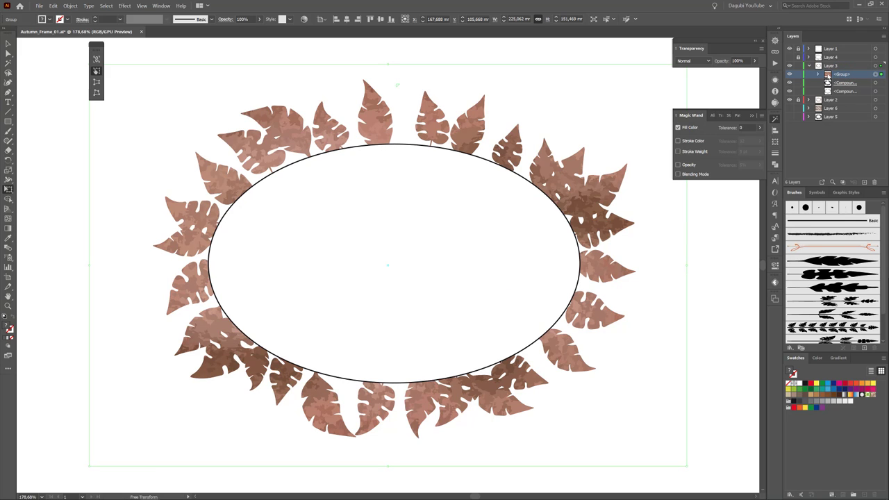
{"action": "key", "text": "ctrl+minus"}
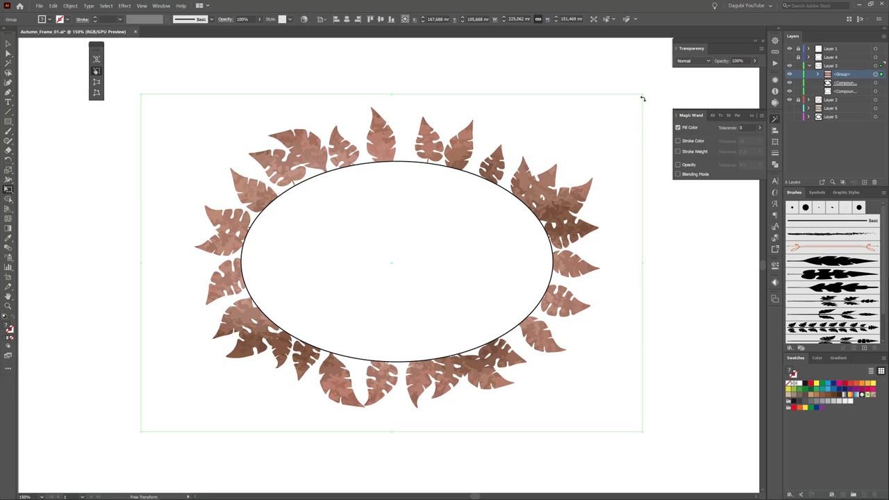
{"action": "left_click_drag", "start_coordinate": [642, 94], "coordinate": [685, 66]}
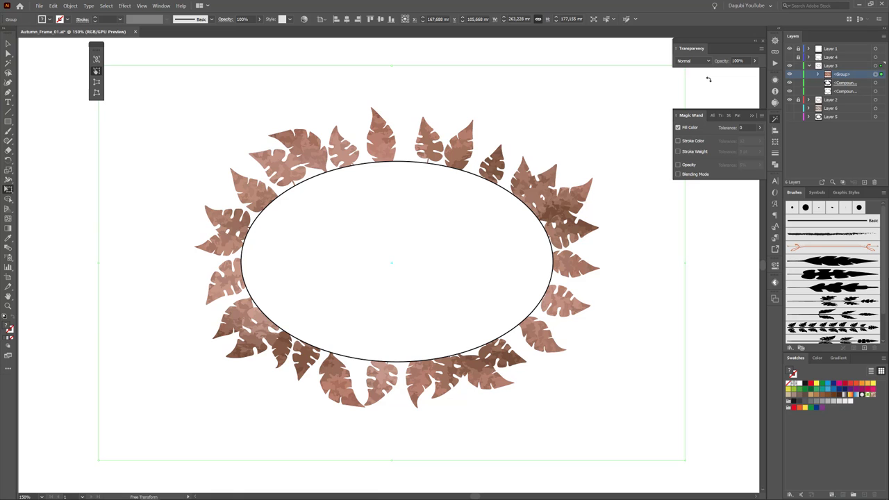
{"action": "left_click_drag", "start_coordinate": [708, 78], "coordinate": [716, 109]}
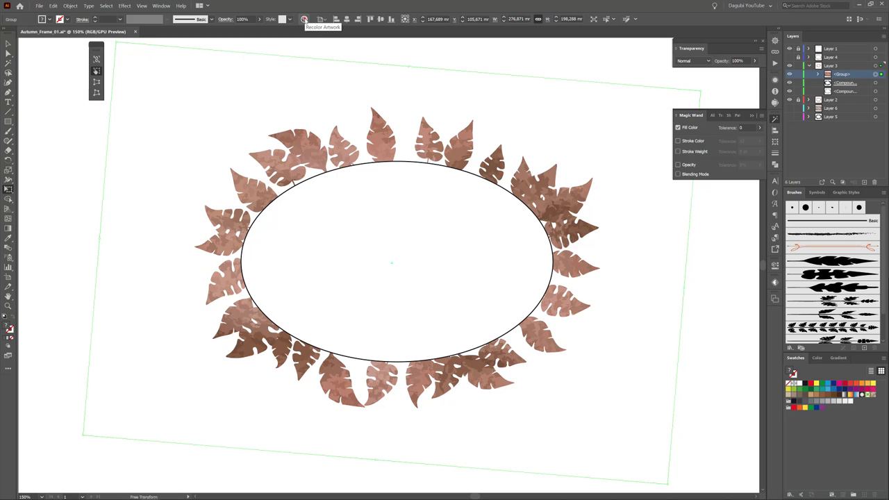
Recolor the Layer 3 texture with linked harmony colours to H 20 and S 50.
{"action": "left_click", "coordinate": [304, 19]}
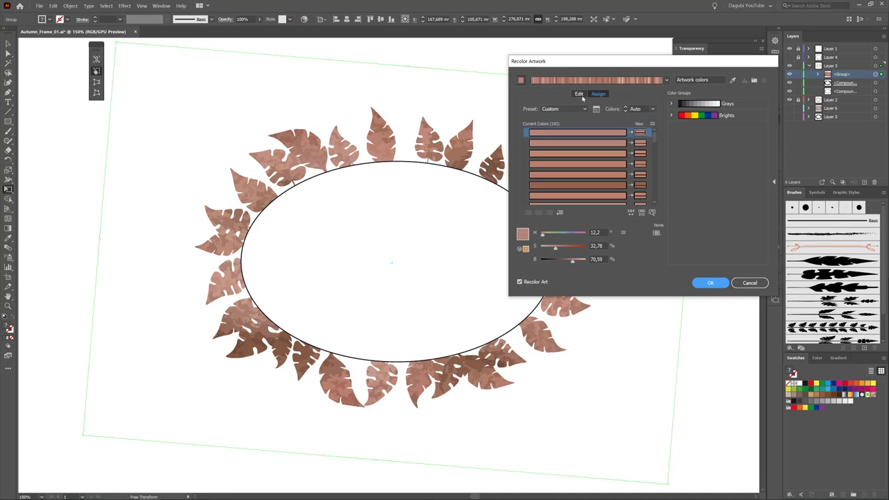
{"action": "left_click", "coordinate": [579, 94]}
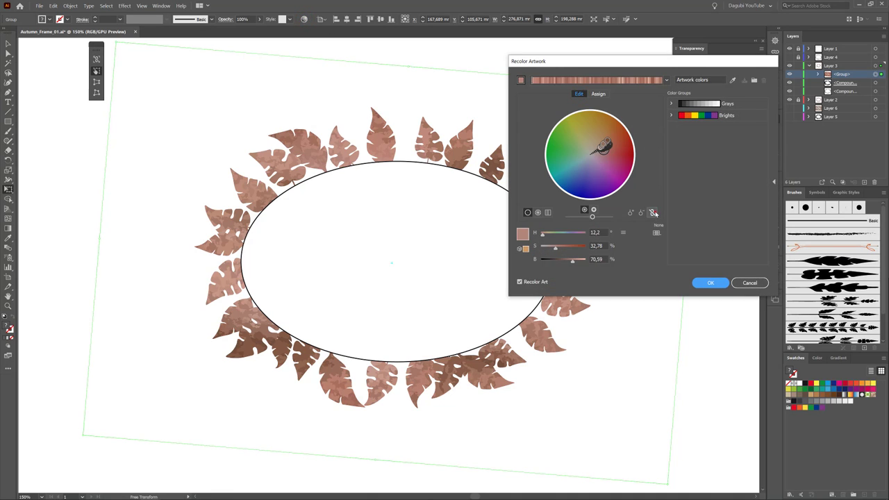
{"action": "left_click", "coordinate": [651, 212]}
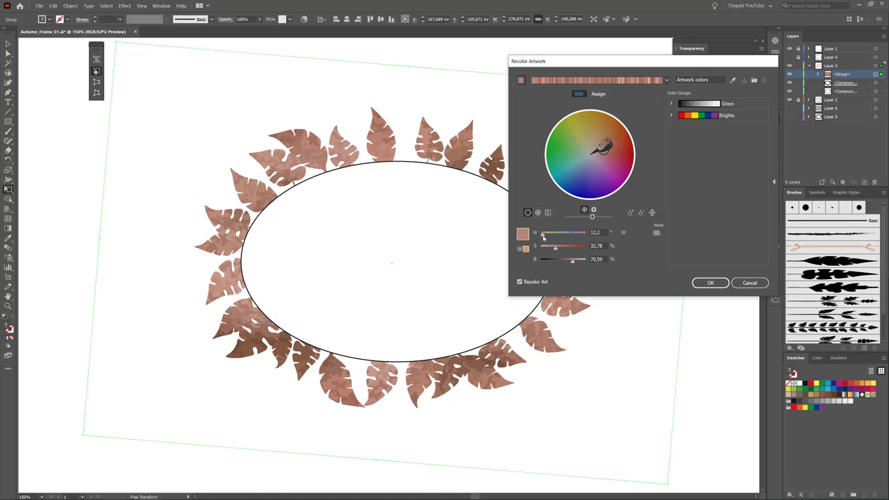
{"action": "left_click_drag", "start_coordinate": [543, 237], "coordinate": [544, 238]}
{"action": "left_click_drag", "start_coordinate": [555, 248], "coordinate": [564, 249]}
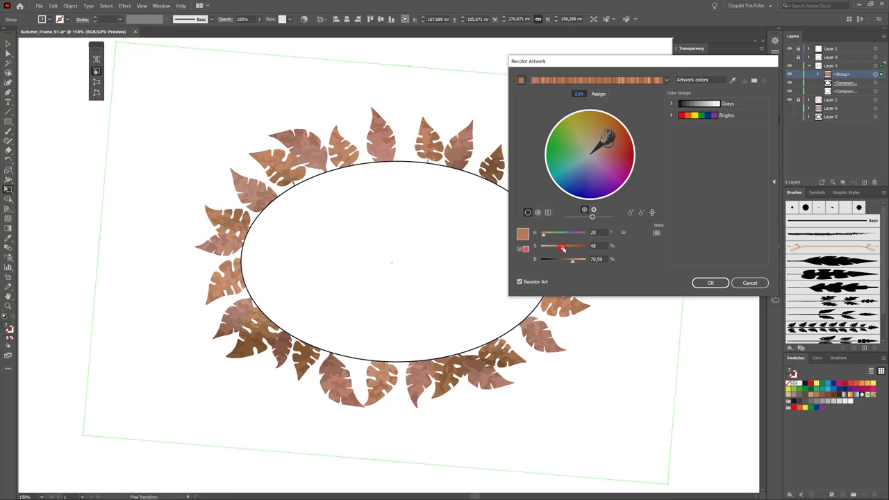
{"action": "left_click", "coordinate": [712, 285]}
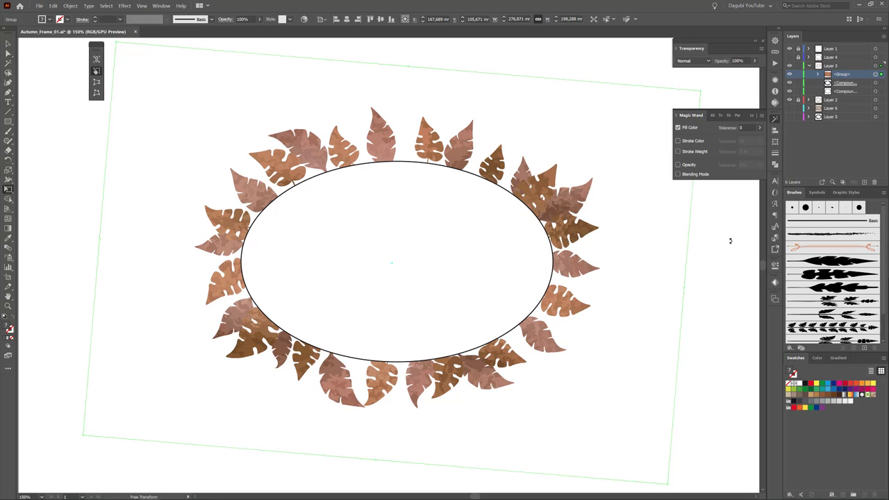
{"action": "left_click", "coordinate": [809, 65]}
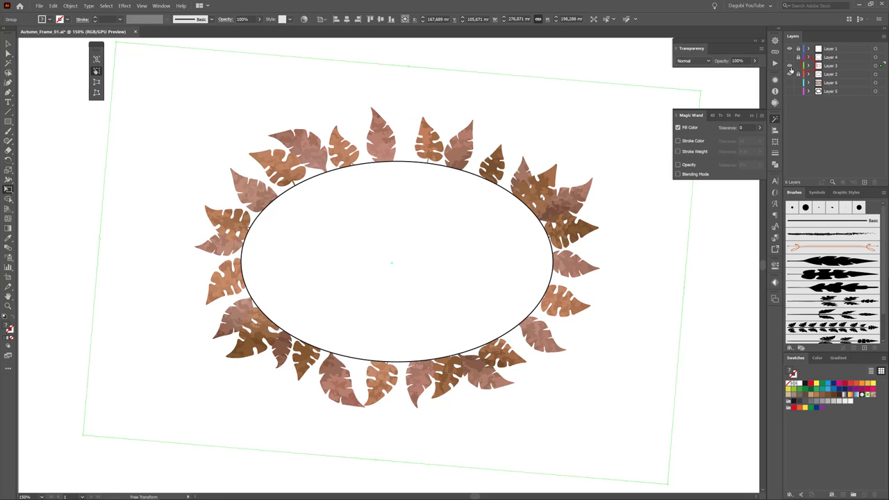
Lock Layer 3, show Layer 4, and merge its expanded leaves into one compound path.
{"action": "left_click", "coordinate": [798, 66]}
{"action": "left_click", "coordinate": [789, 57]}
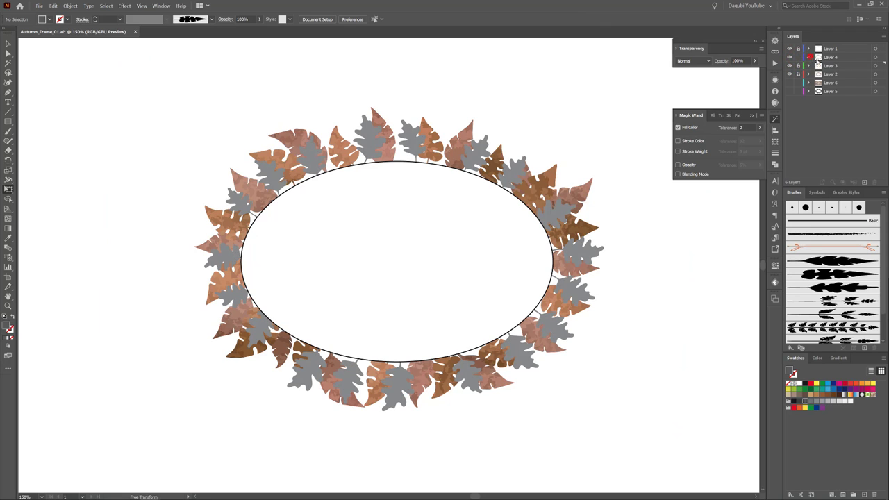
{"action": "left_click", "coordinate": [809, 57]}
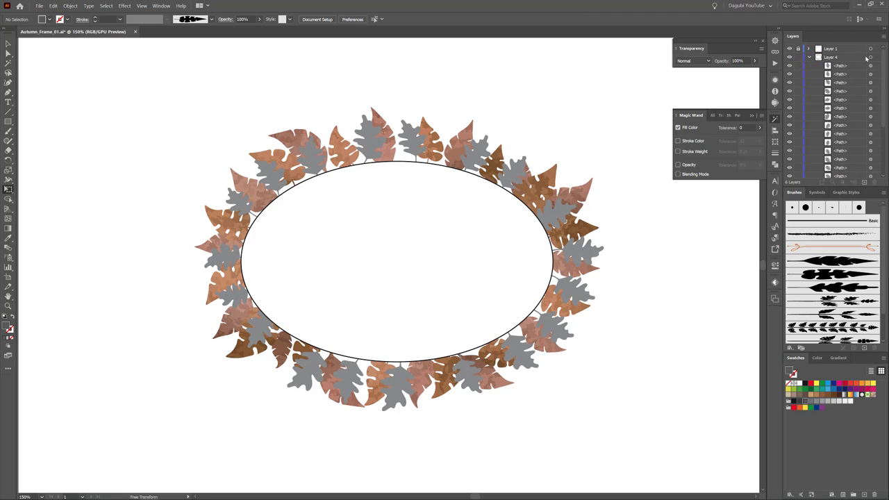
{"action": "left_click", "coordinate": [870, 57]}
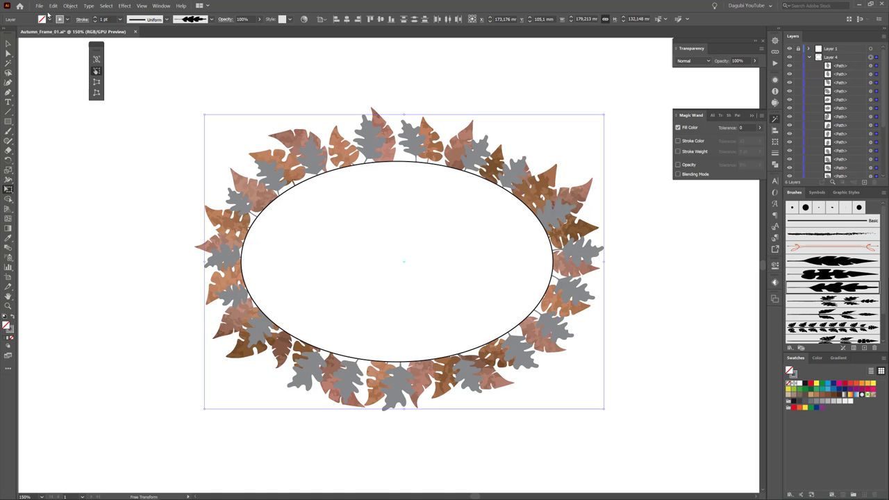
{"action": "left_click", "coordinate": [70, 6]}
{"action": "left_click", "coordinate": [81, 91]}
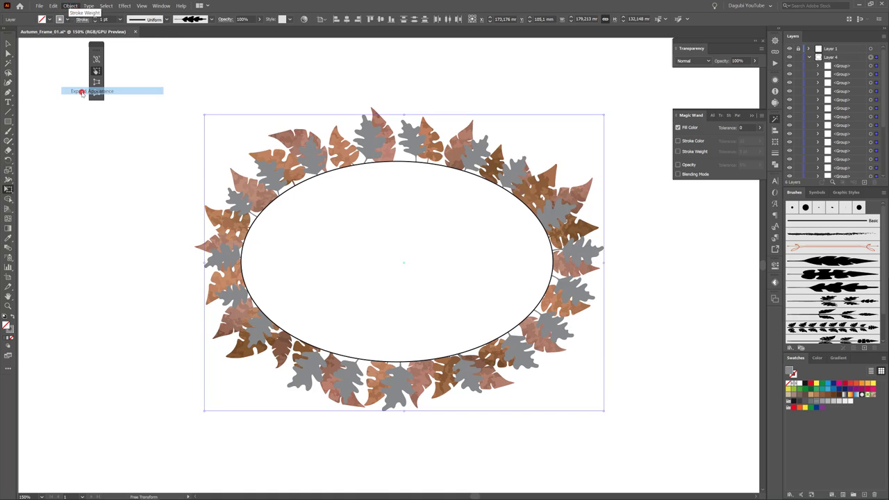
{"action": "left_click", "coordinate": [71, 6]}
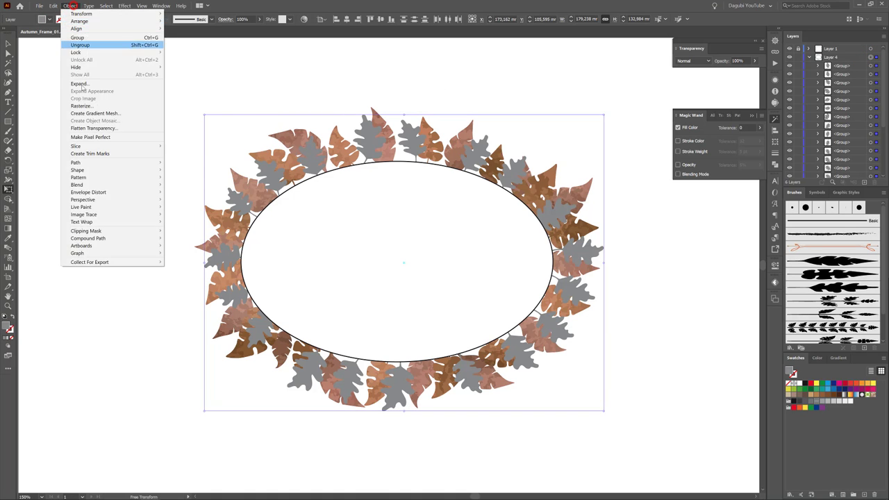
{"action": "mouse_move", "coordinate": [88, 238]}
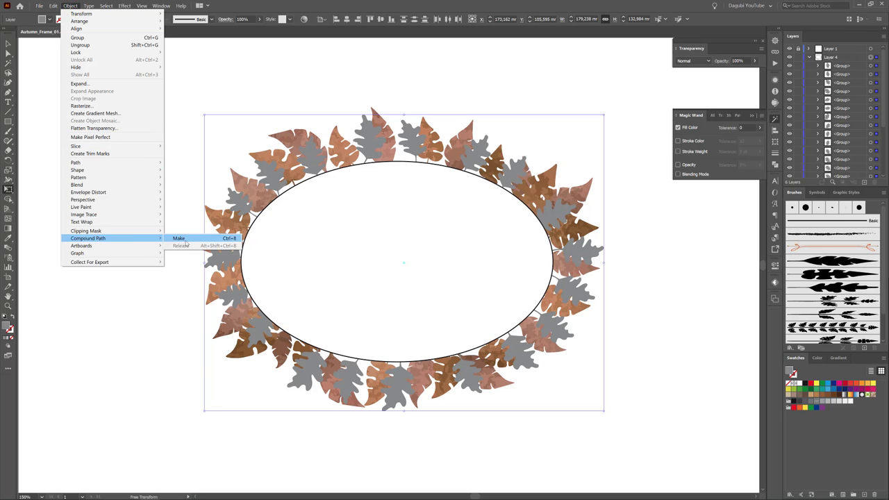
{"action": "left_click", "coordinate": [185, 241]}
Duplicate the Layer 4 compound path and use it to clip the sponge texture to the leaves.
{"action": "double_click", "coordinate": [852, 66]}
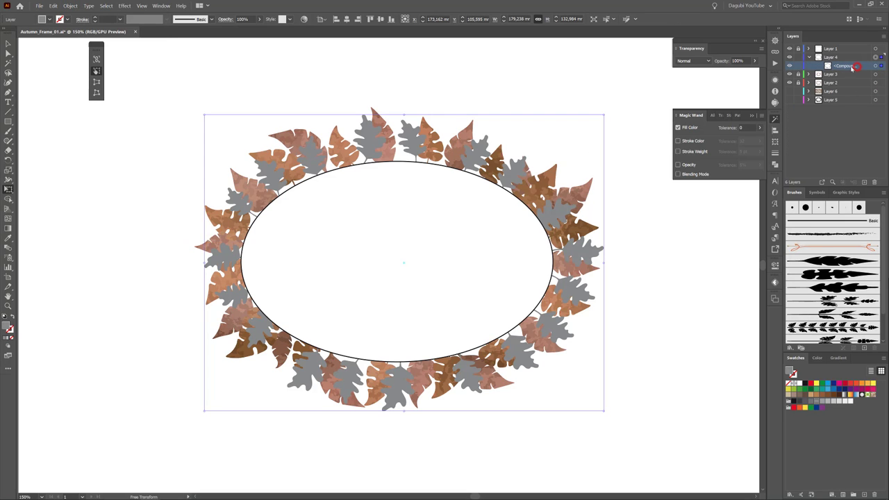
{"action": "left_click", "coordinate": [852, 69]}
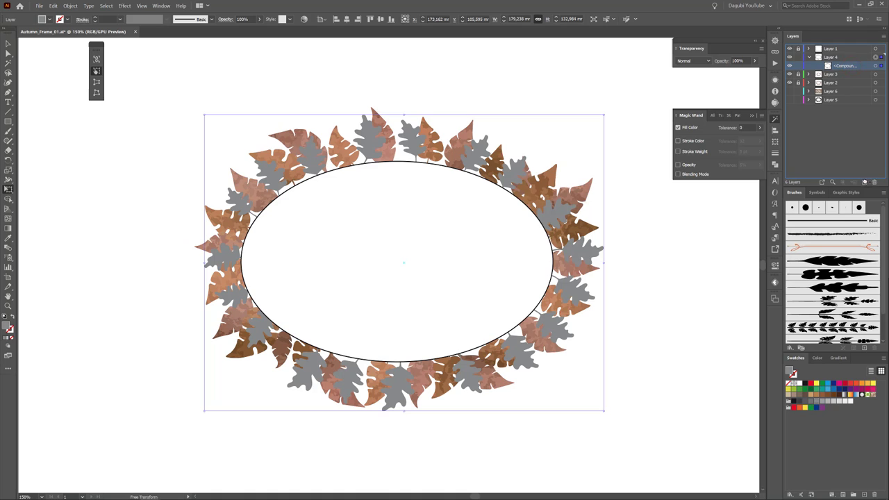
{"action": "left_click", "coordinate": [864, 182]}
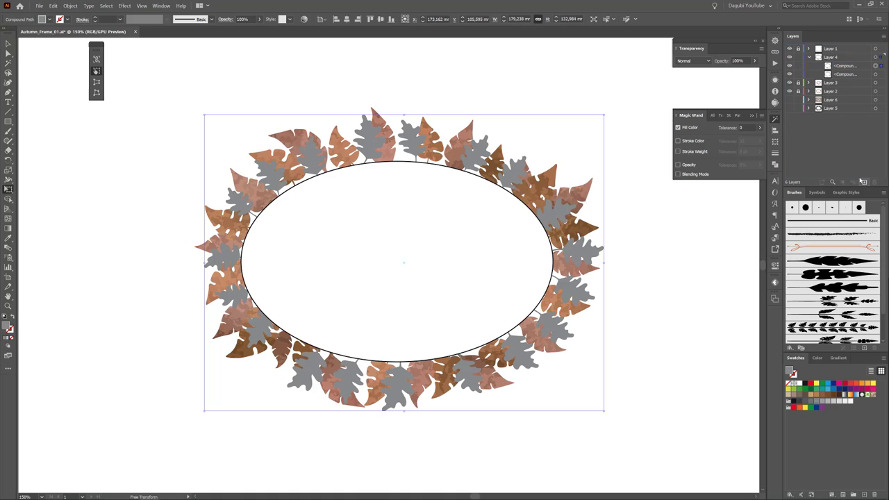
{"action": "left_click", "coordinate": [106, 5]}
{"action": "left_click", "coordinate": [109, 31]}
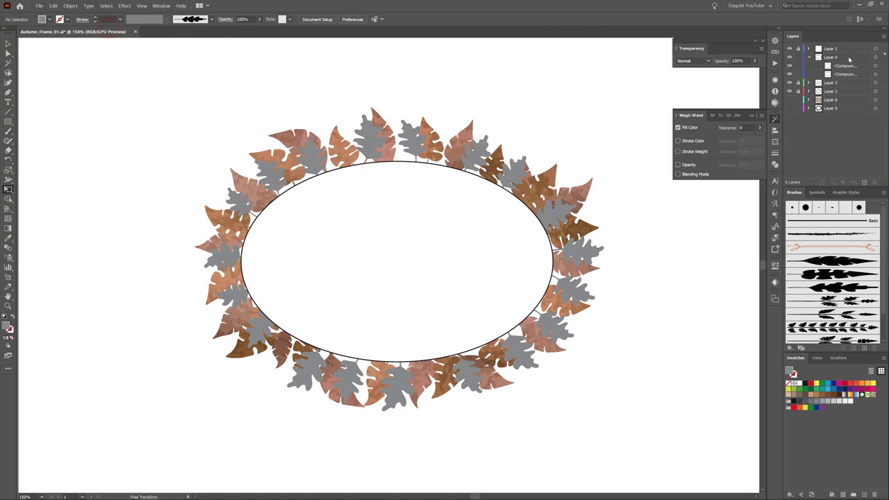
{"action": "left_click", "coordinate": [847, 58]}
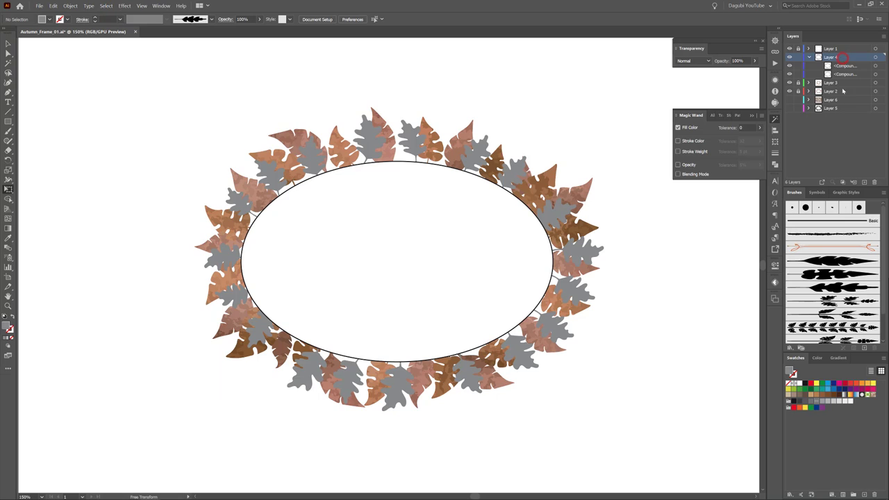
{"action": "left_click", "coordinate": [843, 183]}
{"action": "key", "text": "ctrl+7"}
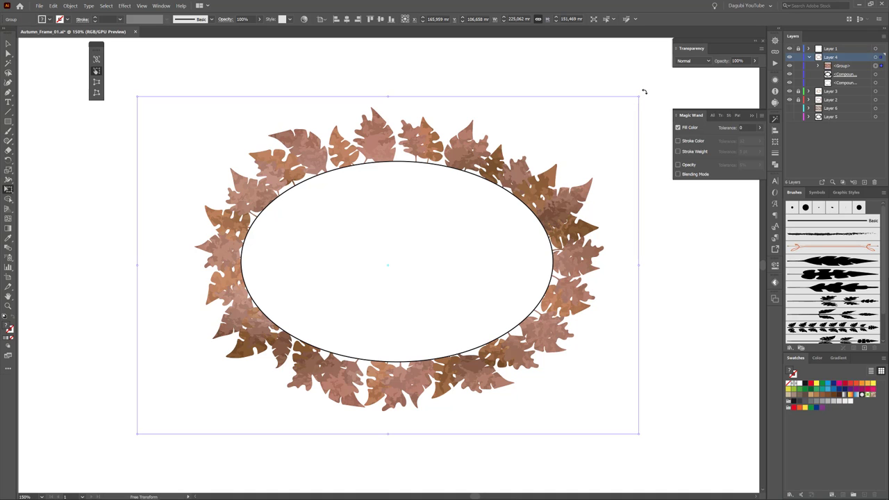
Flip the Layer 4 sponge texture 180°, tilt it about 3.65°, and bring up Recolor Artwork.
{"action": "mouse_move", "coordinate": [643, 91]}
{"action": "left_mouse_down"}
{"action": "mouse_move", "coordinate": [366, 405]}
{"action": "mouse_move", "coordinate": [157, 352]}
{"action": "left_mouse_up"}
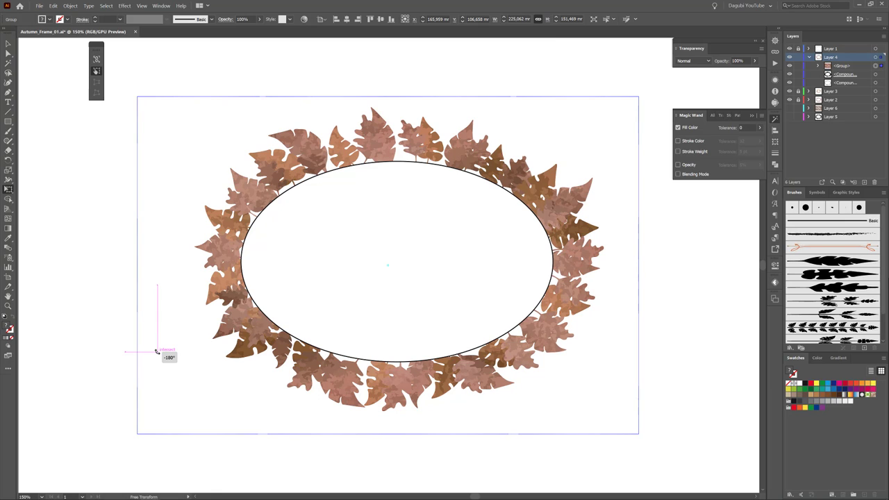
{"action": "left_click_drag", "start_coordinate": [157, 352], "coordinate": [154, 354]}
{"action": "mouse_move", "coordinate": [642, 89]}
{"action": "left_mouse_down"}
{"action": "mouse_move", "coordinate": [627, 71]}
{"action": "mouse_move", "coordinate": [644, 82]}
{"action": "left_mouse_up"}
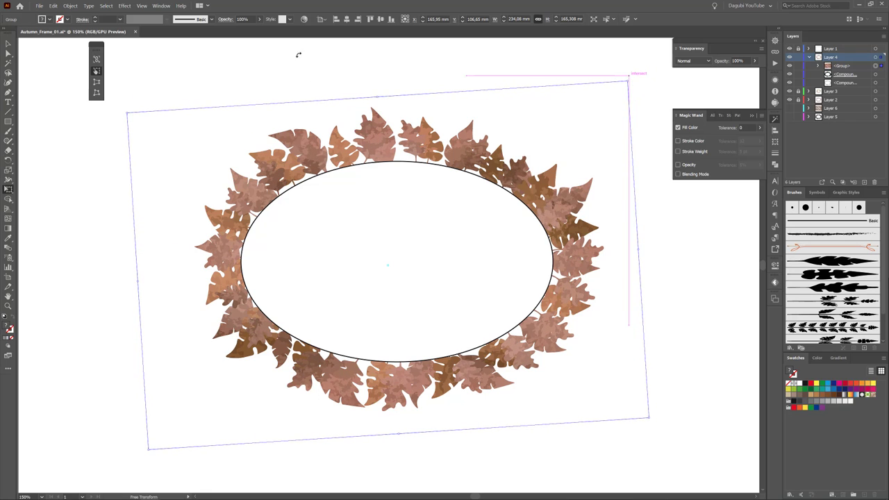
{"action": "left_click", "coordinate": [303, 20]}
Recolour the Layer 4 texture with linked harmony colours to golden orange H 27, S 65, B 84.
{"action": "left_click", "coordinate": [578, 93]}
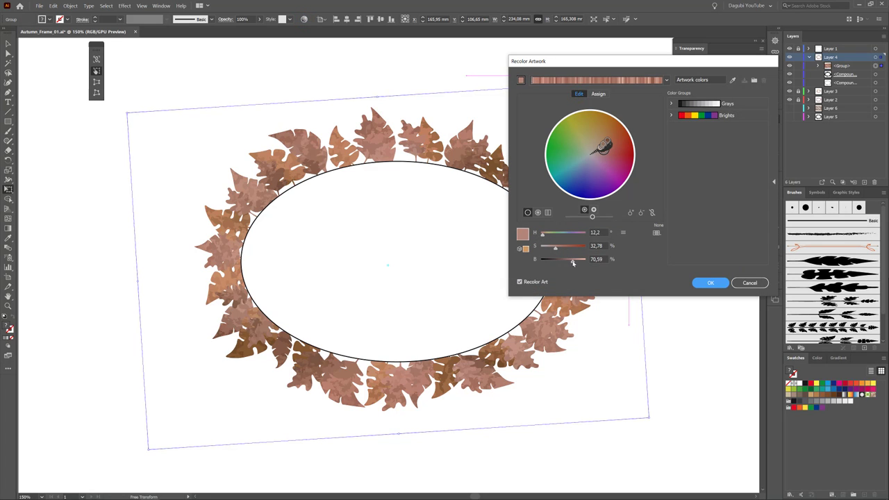
{"action": "left_click_drag", "start_coordinate": [573, 262], "coordinate": [574, 263]}
{"action": "left_click_drag", "start_coordinate": [573, 259], "coordinate": [581, 260]}
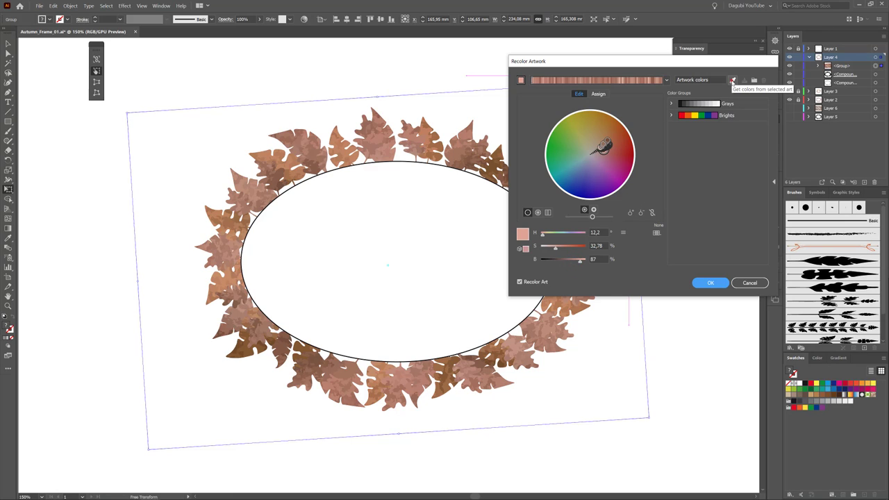
{"action": "left_click", "coordinate": [732, 81]}
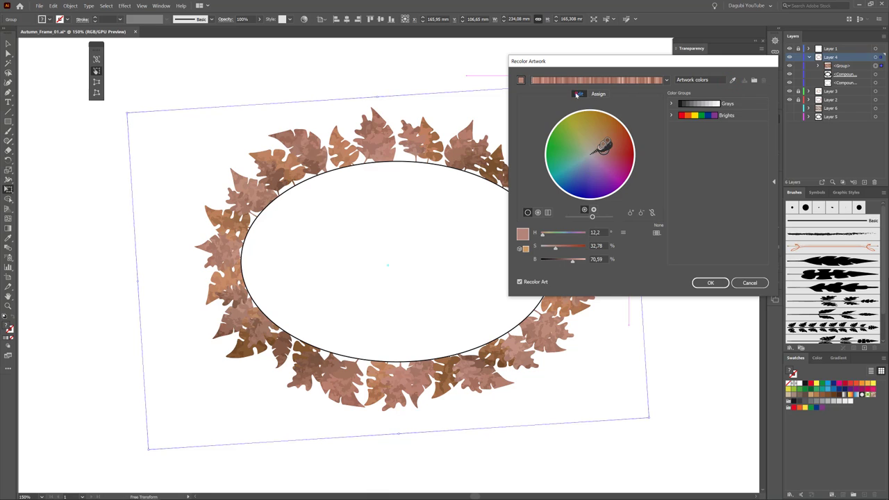
{"action": "left_click", "coordinate": [579, 94]}
{"action": "left_click", "coordinate": [651, 213]}
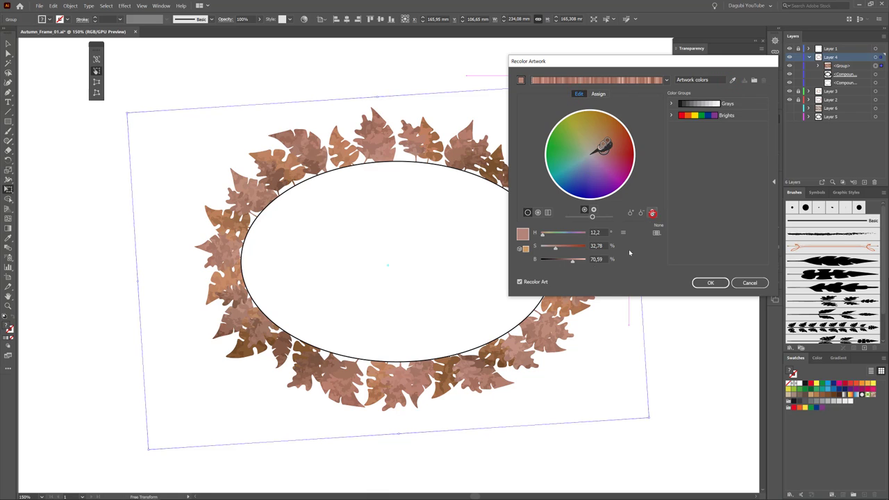
{"action": "left_click", "coordinate": [572, 262]}
{"action": "left_click_drag", "start_coordinate": [572, 262], "coordinate": [578, 263]}
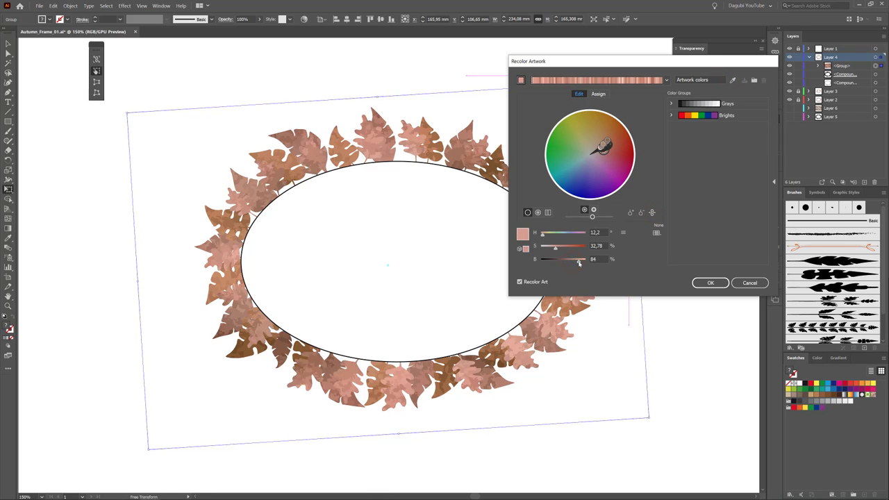
{"action": "left_click_drag", "start_coordinate": [544, 236], "coordinate": [571, 249]}
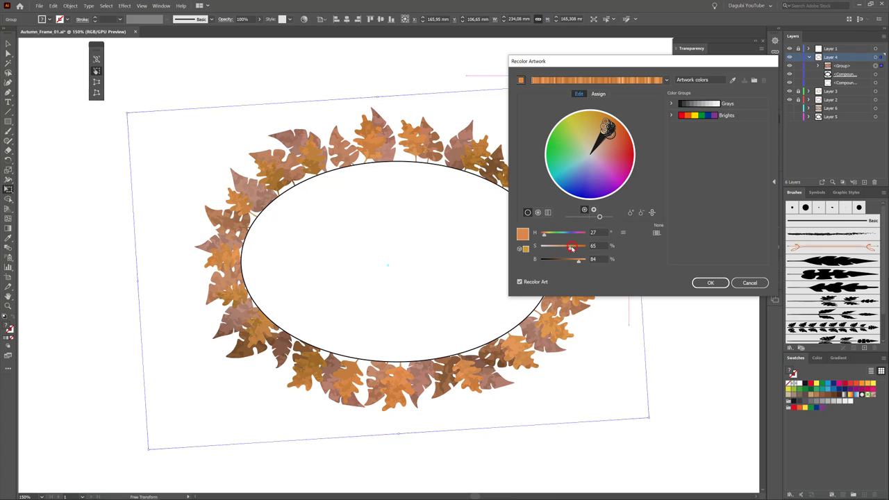
{"action": "left_click", "coordinate": [709, 282]}
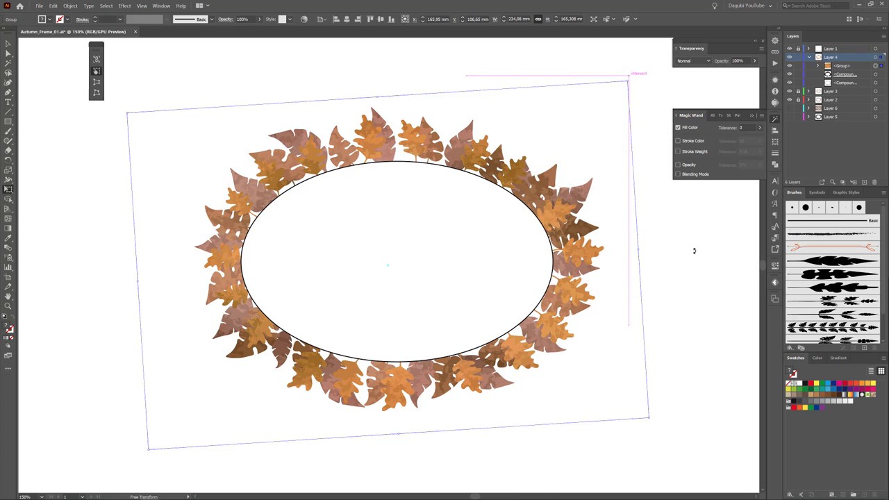
Show Layer 5 and select all its black leaf branches.
{"action": "left_click", "coordinate": [808, 57]}
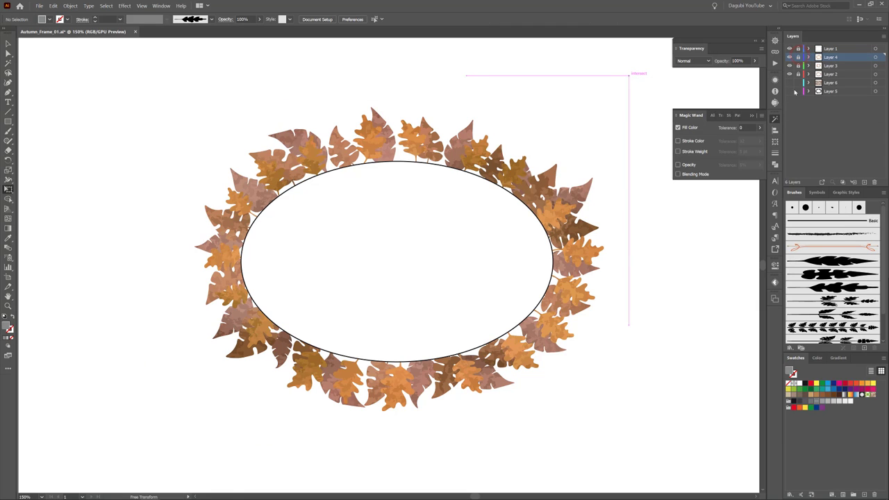
{"action": "left_click", "coordinate": [789, 91]}
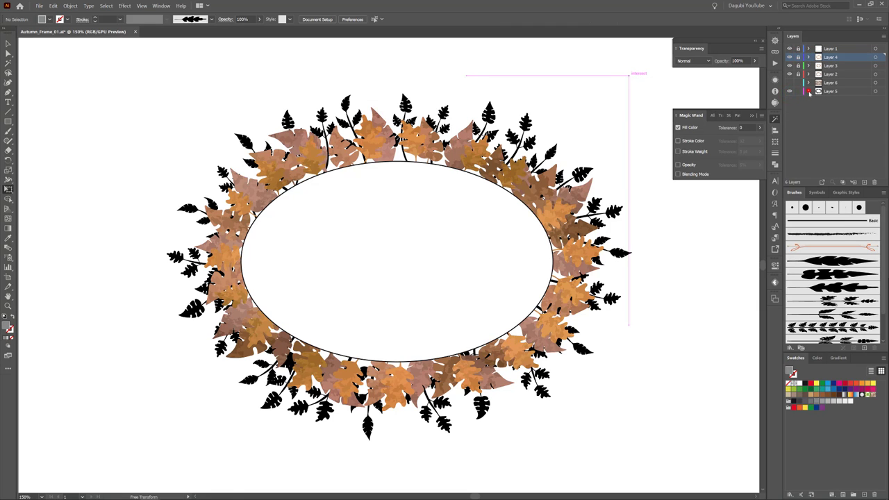
{"action": "left_click", "coordinate": [808, 91]}
{"action": "left_click", "coordinate": [840, 92]}
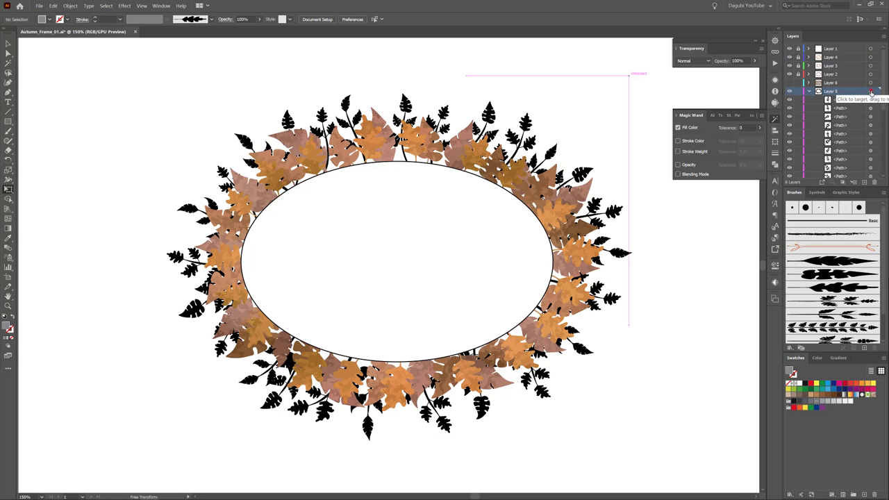
{"action": "left_click", "coordinate": [871, 91]}
Expand the branches' appearance and merge them into one compound path.
{"action": "left_click", "coordinate": [71, 6]}
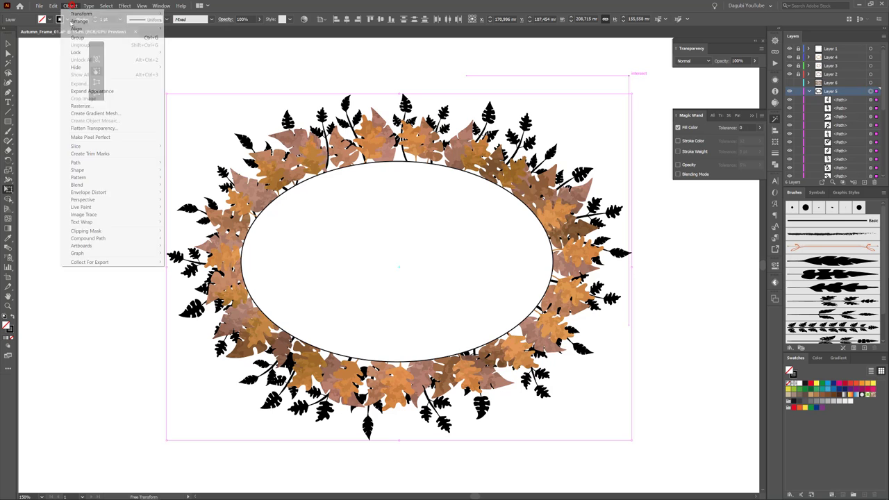
{"action": "left_click", "coordinate": [82, 91]}
{"action": "left_click", "coordinate": [71, 6]}
{"action": "mouse_move", "coordinate": [88, 238]}
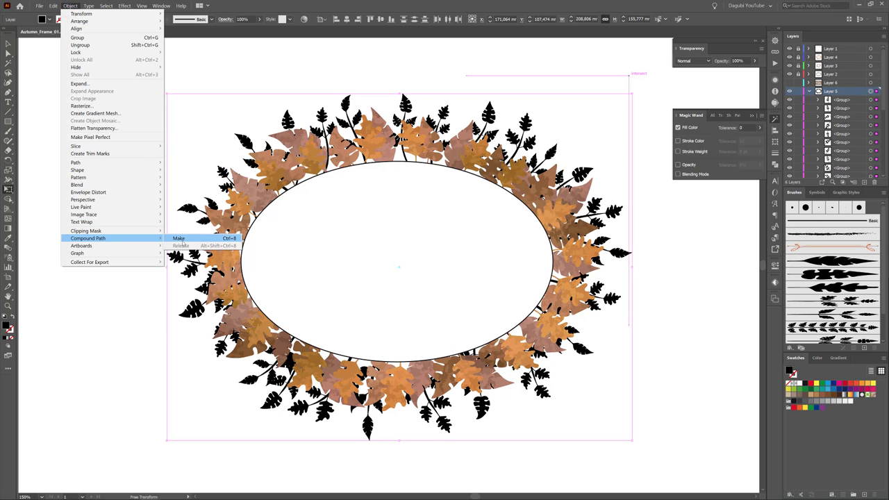
{"action": "left_click", "coordinate": [180, 239]}
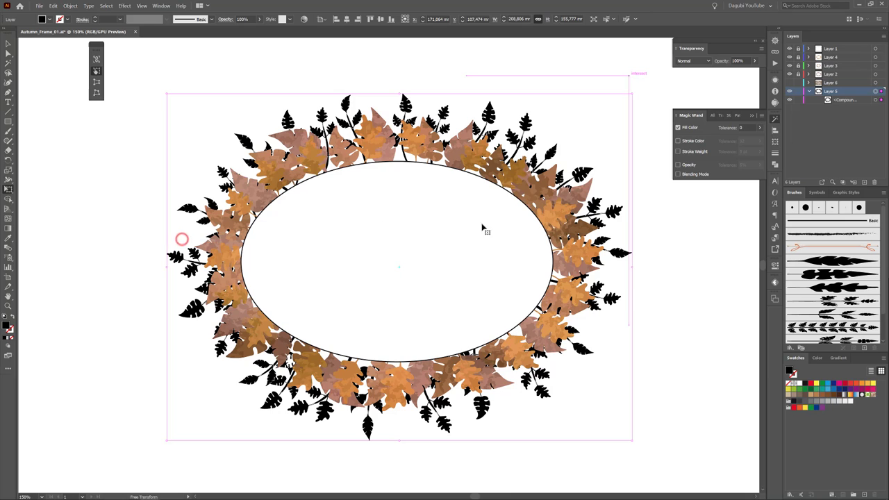
Duplicate the branch compound path in the Layers panel, keeping Layer 5 active.
{"action": "left_click", "coordinate": [862, 101]}
{"action": "left_click_drag", "start_coordinate": [862, 101], "coordinate": [866, 183]}
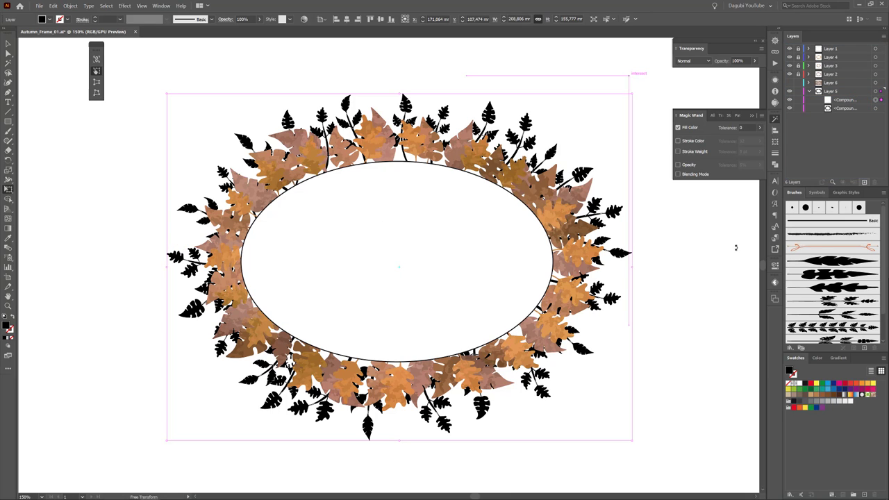
{"action": "left_click", "coordinate": [717, 249]}
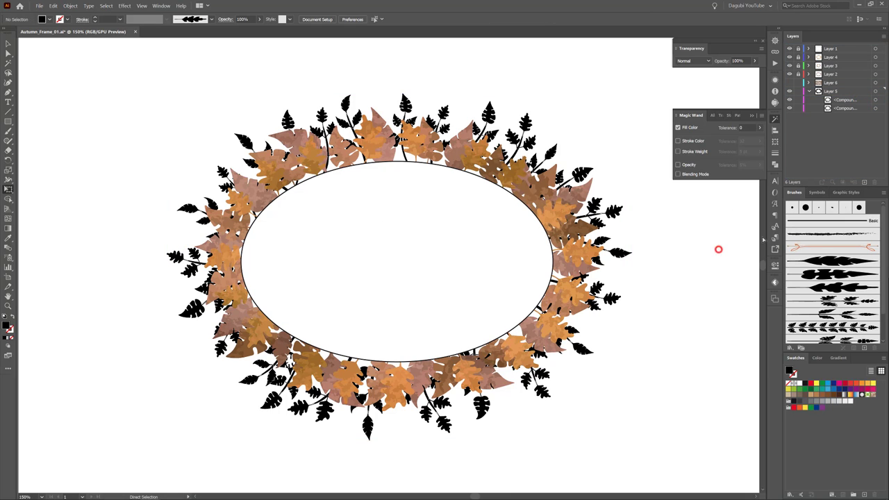
{"action": "left_click", "coordinate": [854, 91]}
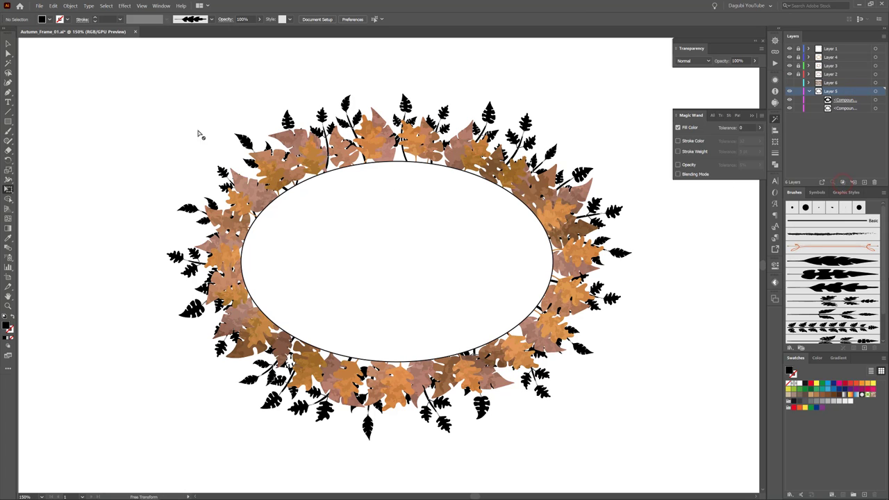
Paste the brown sponge texture group onto Layer 5 and select it.
{"action": "left_click", "coordinate": [53, 5]}
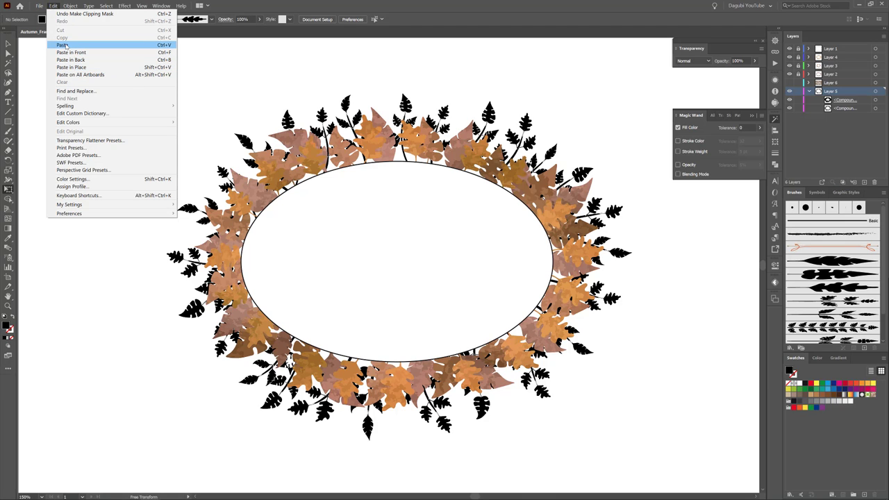
{"action": "left_click", "coordinate": [65, 45]}
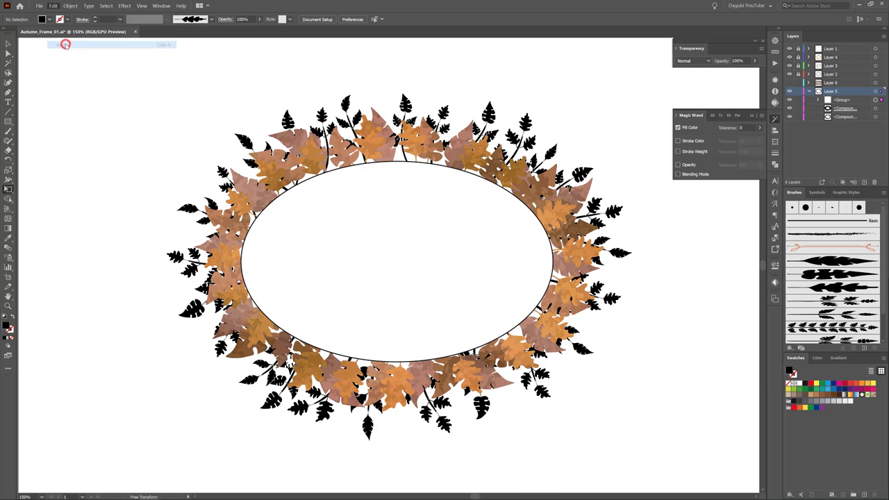
{"action": "left_click", "coordinate": [875, 100]}
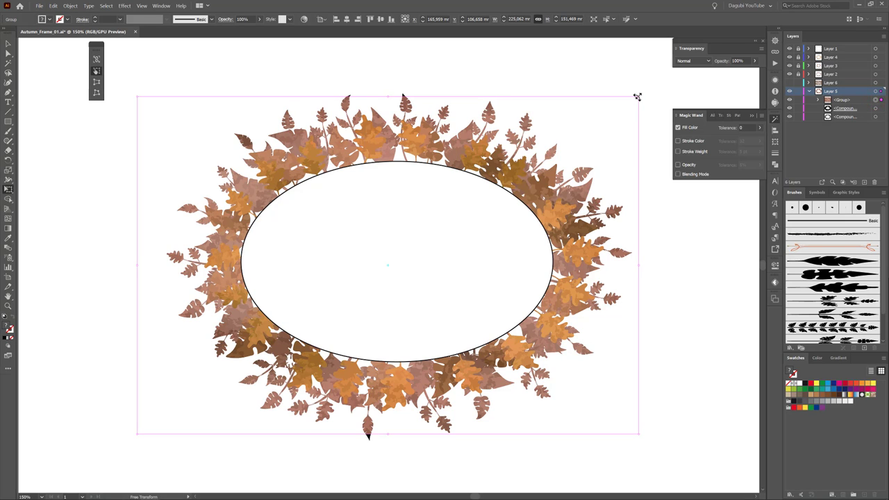
Enlarge the texture and tilt it about 2.79° so it covers the whole wreath.
{"action": "left_click_drag", "start_coordinate": [637, 97], "coordinate": [708, 50]}
{"action": "left_click_drag", "start_coordinate": [730, 261], "coordinate": [608, 238]}
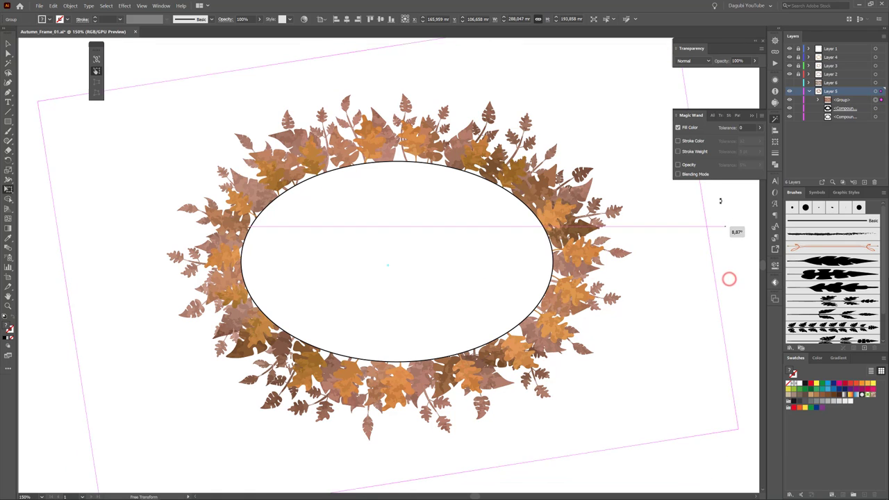
{"action": "scroll", "coordinate": [436, 248], "scroll_direction": "down", "scroll_amount": 1}
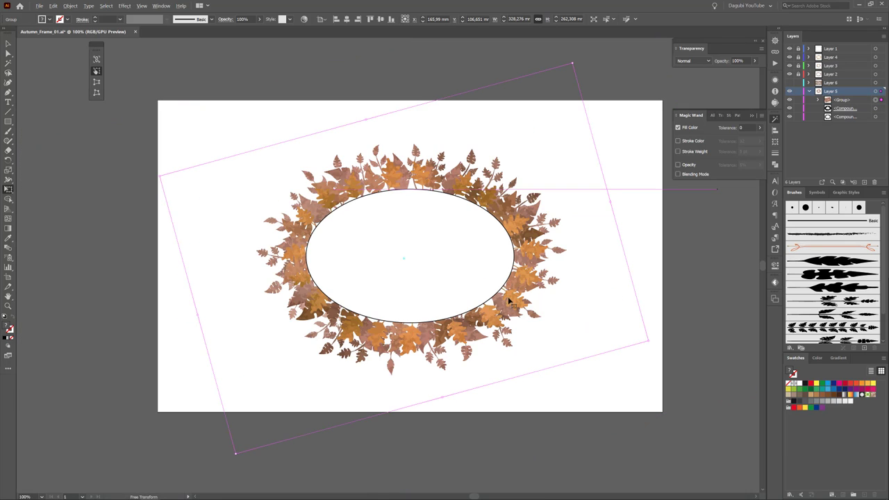
{"action": "mouse_move", "coordinate": [647, 341]}
{"action": "left_mouse_down"}
{"action": "mouse_move", "coordinate": [652, 385]}
{"action": "mouse_move", "coordinate": [663, 355]}
{"action": "left_mouse_up"}
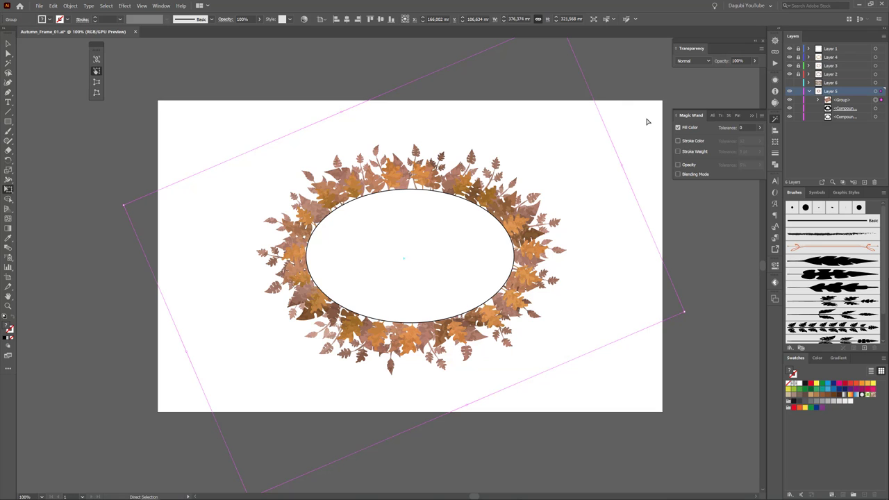
{"action": "left_click", "coordinate": [647, 122]}
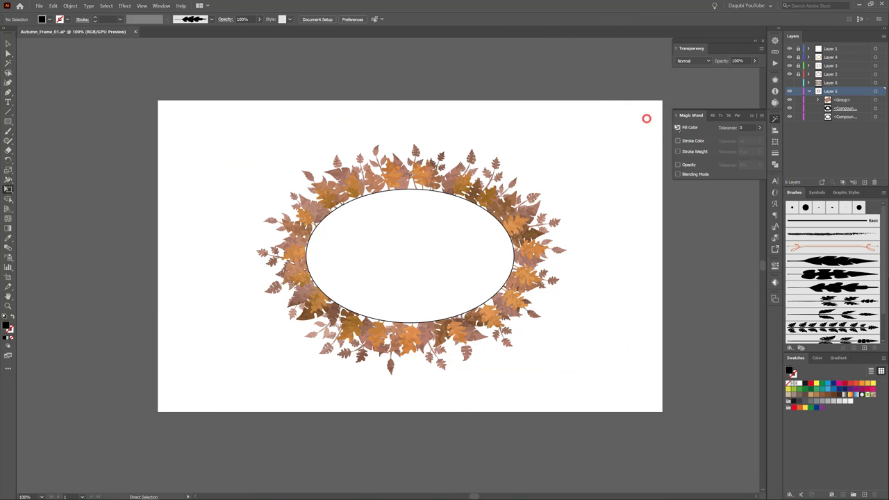
{"action": "left_click", "coordinate": [875, 100]}
{"action": "scroll", "coordinate": [447, 213], "scroll_direction": "up", "scroll_amount": 1}
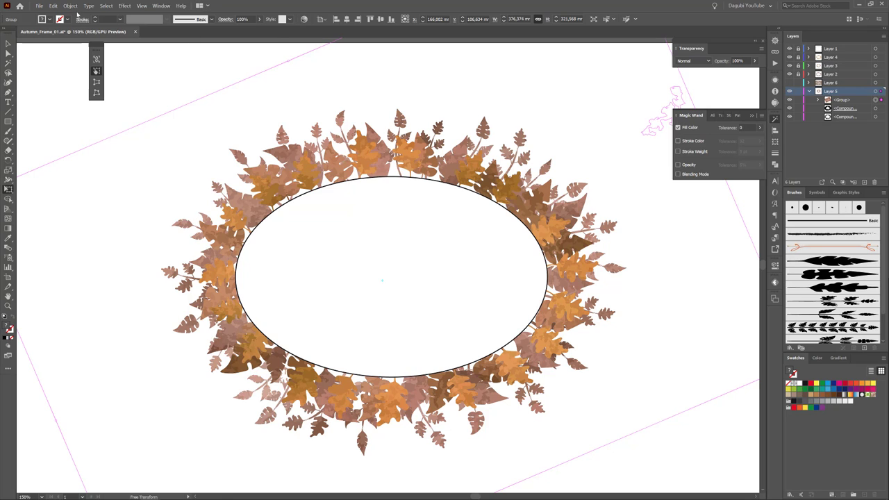
Recolour the Layer 5 texture with linked harmony colours to deep reddish-brown H 12.2, S 52, B 53.
{"action": "left_click", "coordinate": [303, 19]}
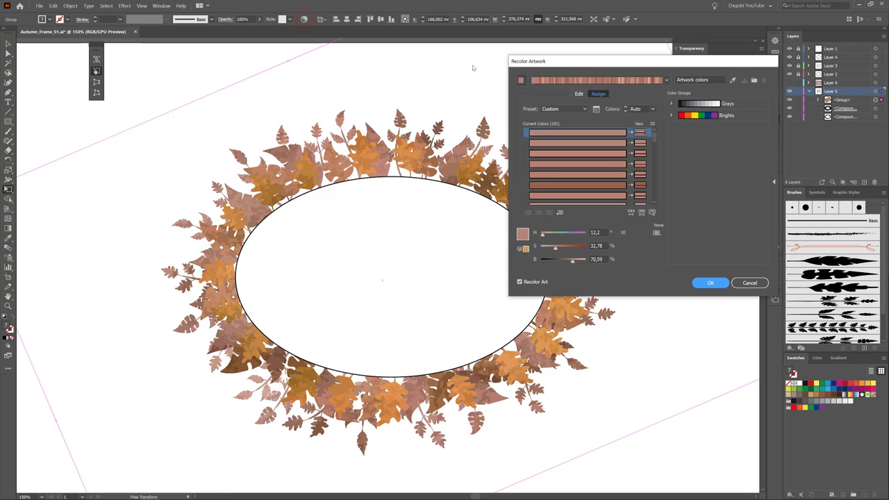
{"action": "left_click", "coordinate": [577, 94]}
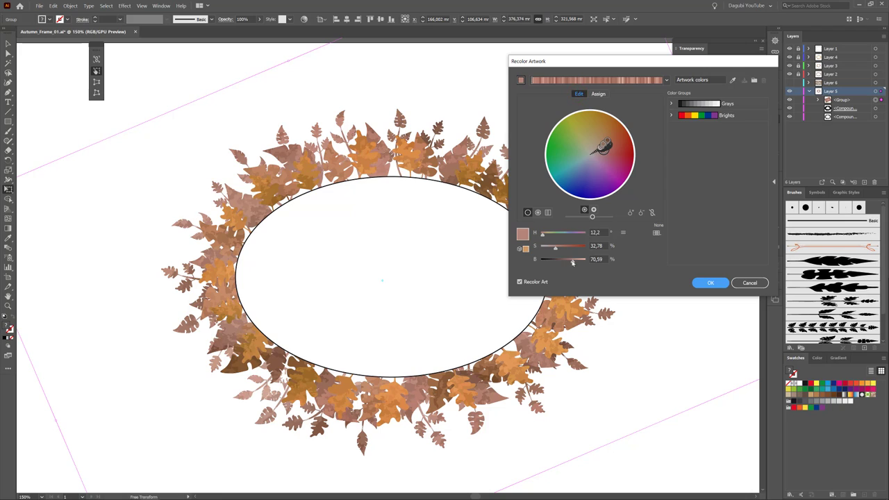
{"action": "left_click_drag", "start_coordinate": [572, 262], "coordinate": [567, 263]}
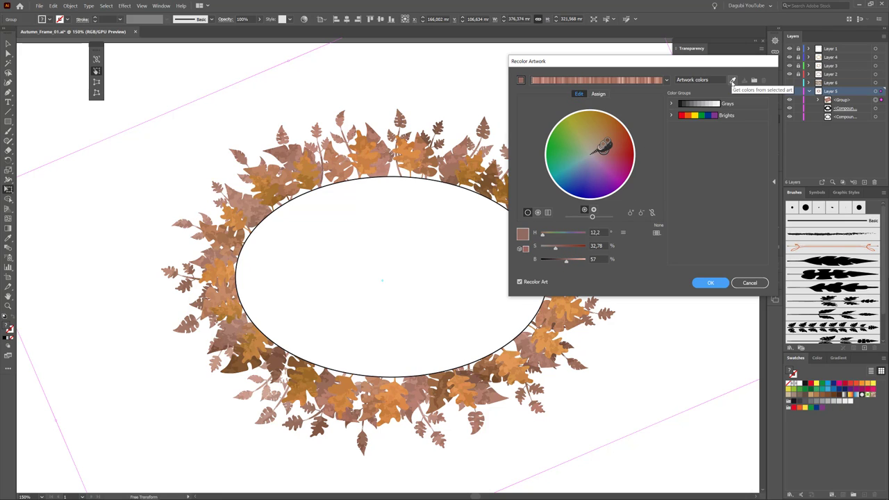
{"action": "left_click", "coordinate": [732, 82]}
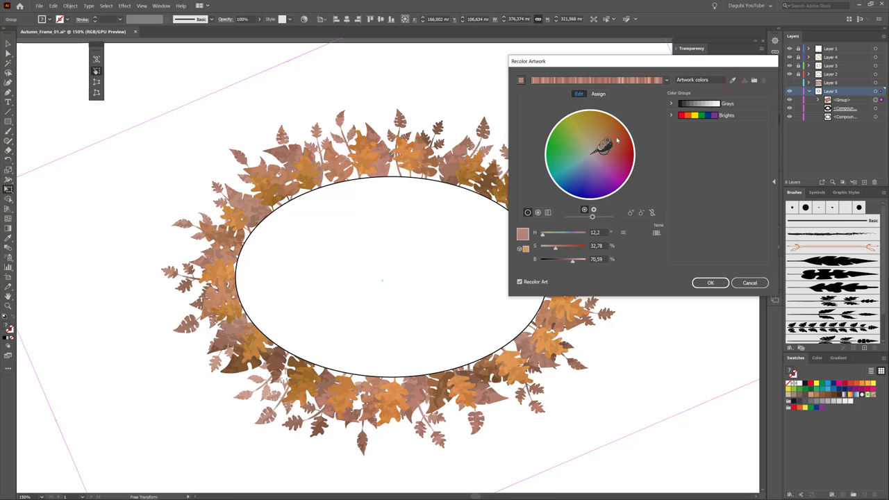
{"action": "left_click", "coordinate": [651, 212]}
{"action": "left_click_drag", "start_coordinate": [570, 262], "coordinate": [565, 262]}
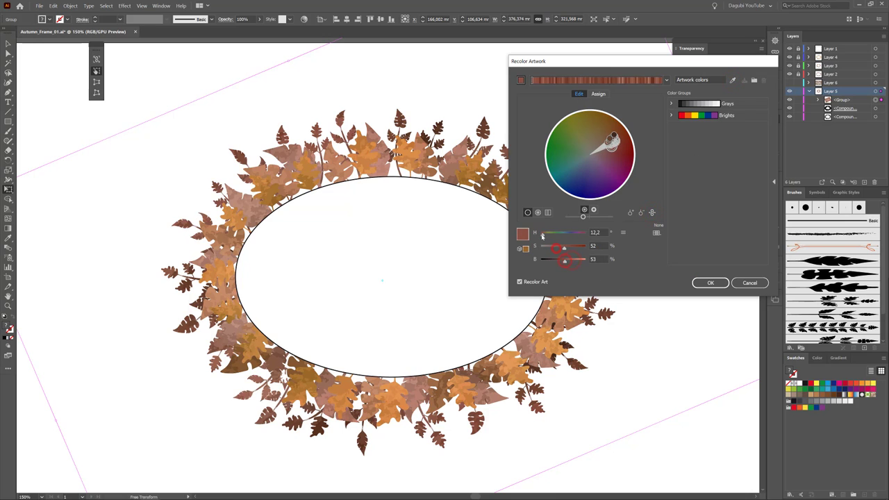
{"action": "left_click", "coordinate": [722, 282]}
Deselect everything and zoom in on the upper-right branch tips.
{"action": "left_click", "coordinate": [720, 283]}
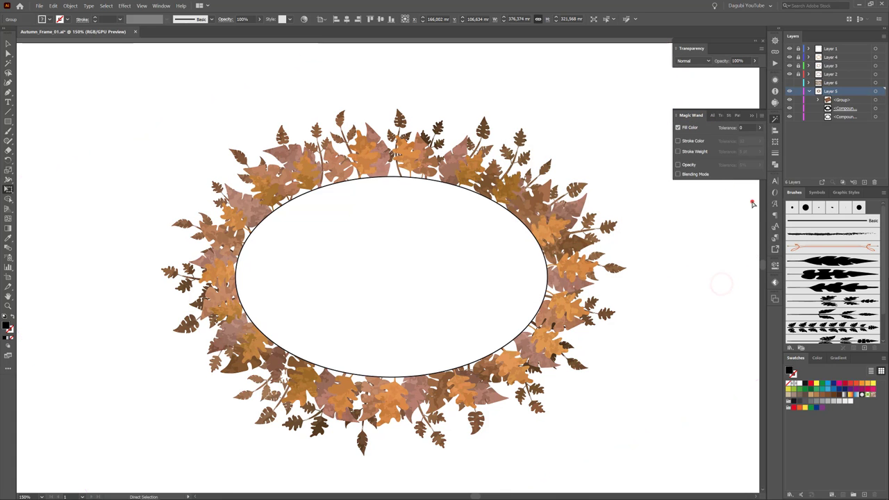
{"action": "key", "text": "ctrl+0"}
{"action": "left_click_drag", "start_coordinate": [518, 152], "coordinate": [620, 281]}
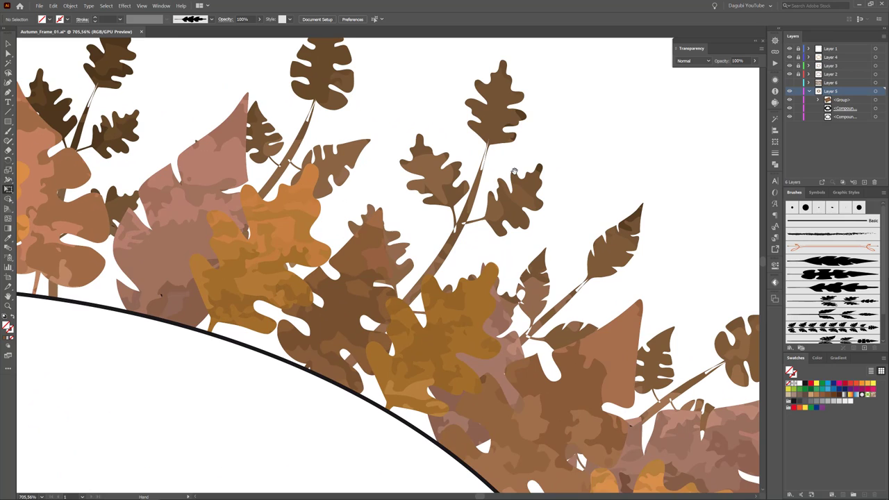
{"action": "left_click_drag", "start_coordinate": [512, 173], "coordinate": [499, 231]}
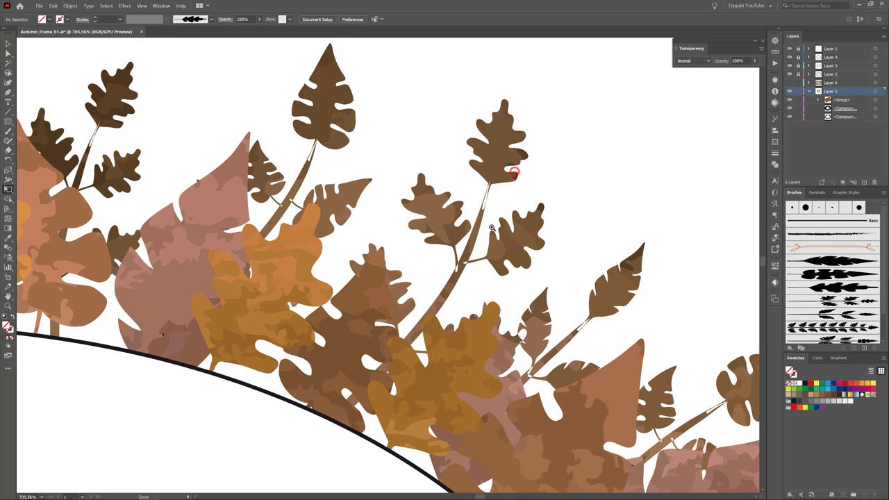
{"action": "key", "text": "e"}
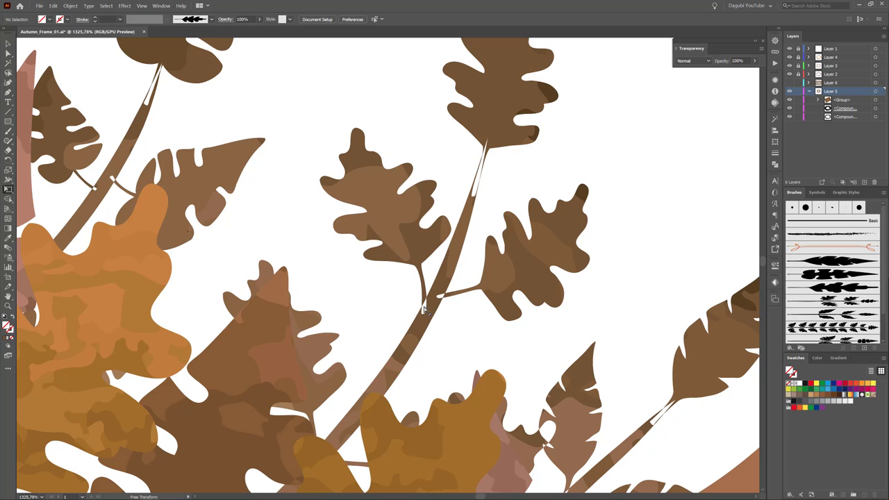
Release the spare branch compound path into separate shapes filled solid black.
{"action": "left_click", "coordinate": [789, 108]}
{"action": "left_click", "coordinate": [853, 109]}
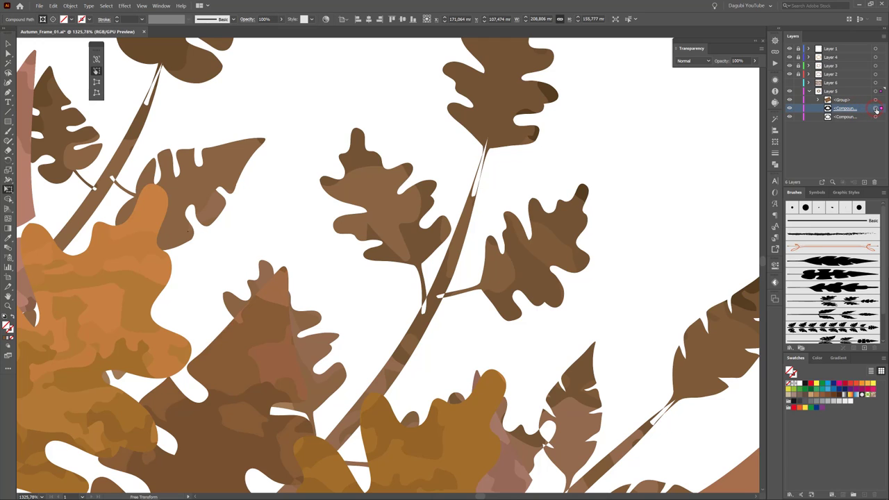
{"action": "left_click", "coordinate": [71, 6]}
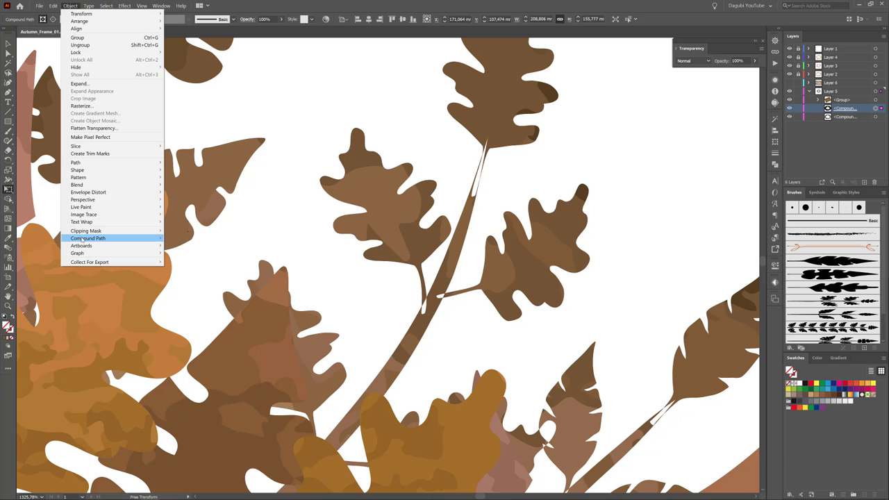
{"action": "mouse_move", "coordinate": [88, 238]}
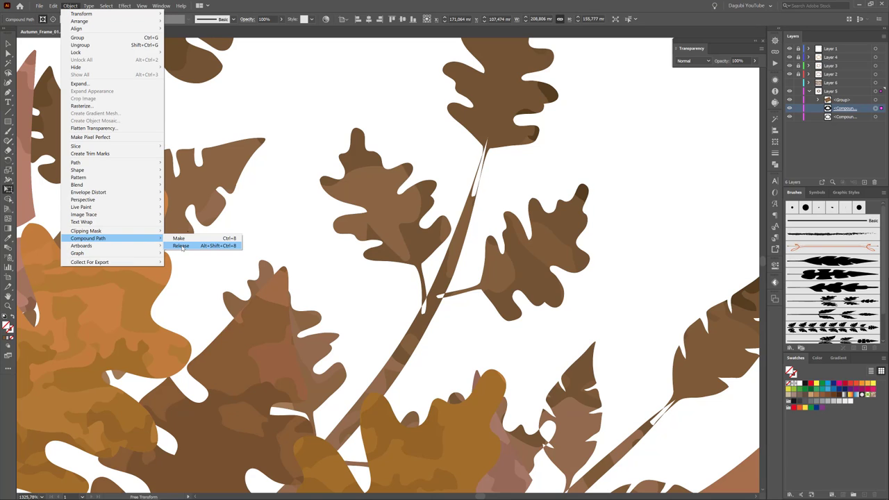
{"action": "left_click", "coordinate": [182, 247]}
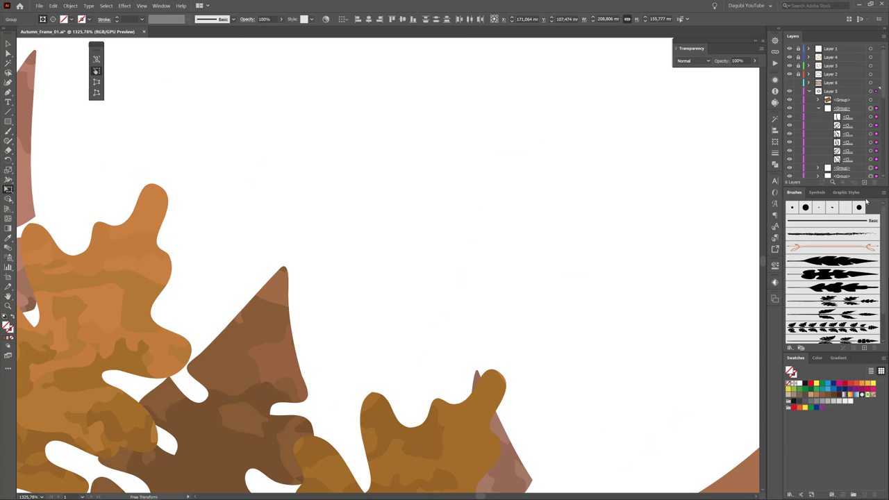
{"action": "left_click", "coordinate": [798, 383]}
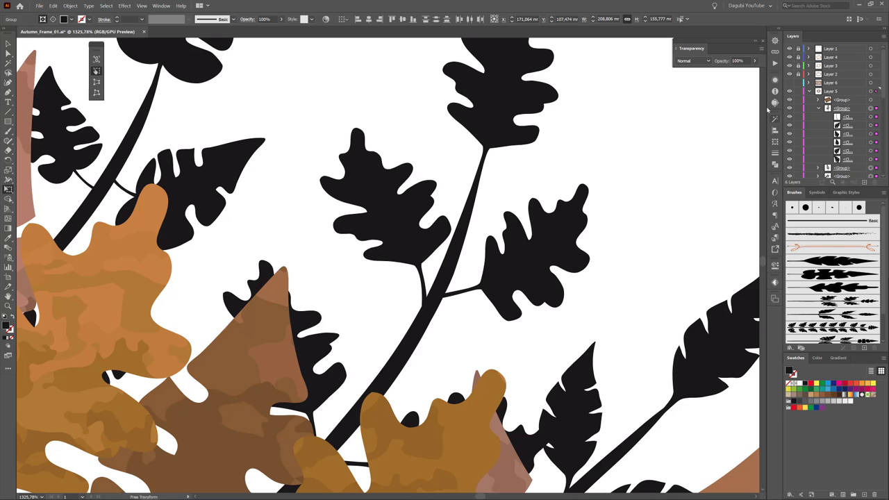
Select all the black leaf silhouettes and Unite them into one shape with Pathfinder.
{"action": "left_click", "coordinate": [776, 165]}
{"action": "key", "text": "a"}
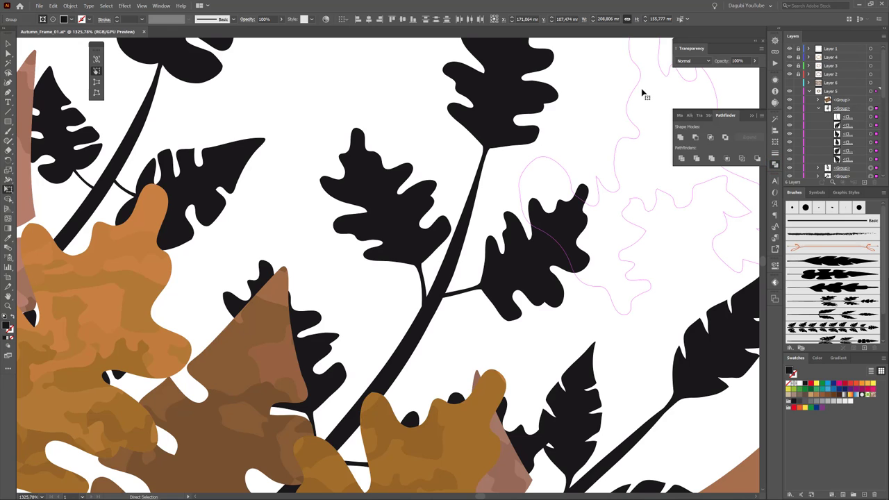
{"action": "key", "text": "ctrl+a"}
{"action": "key", "text": "e"}
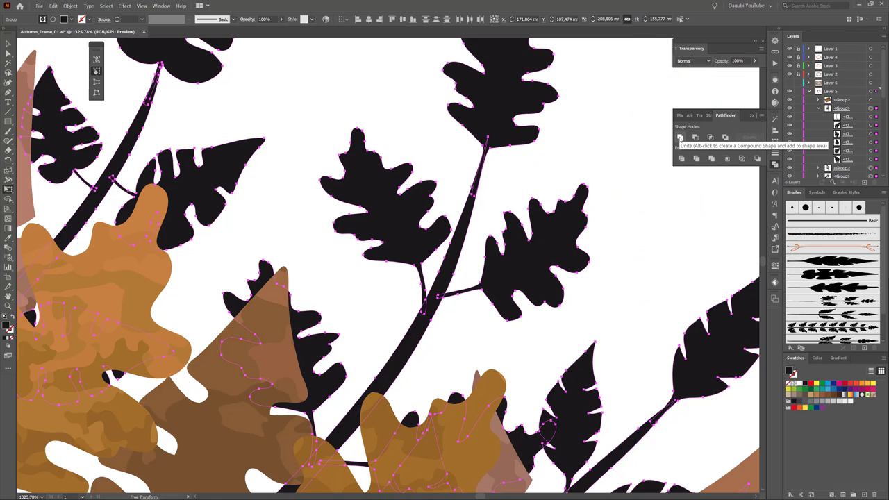
{"action": "left_click", "coordinate": [679, 137]}
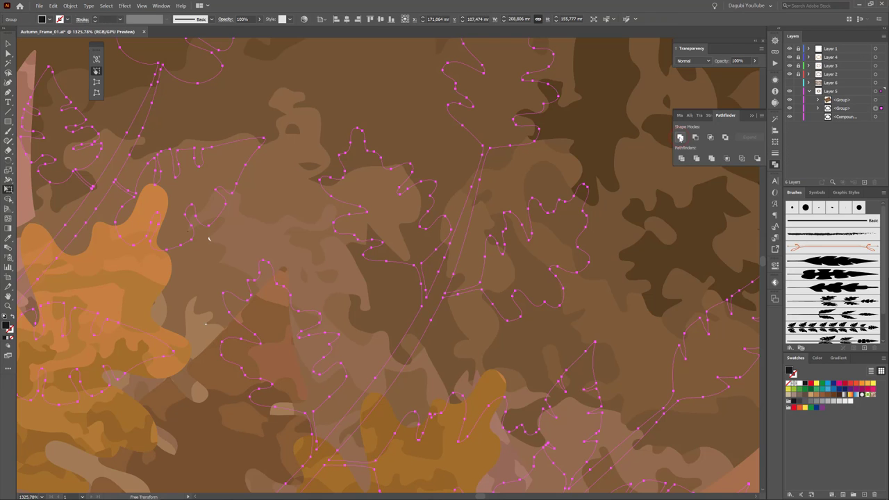
Make the camouflage texture group a compound path and move the merged leaves above it.
{"action": "left_click", "coordinate": [844, 109]}
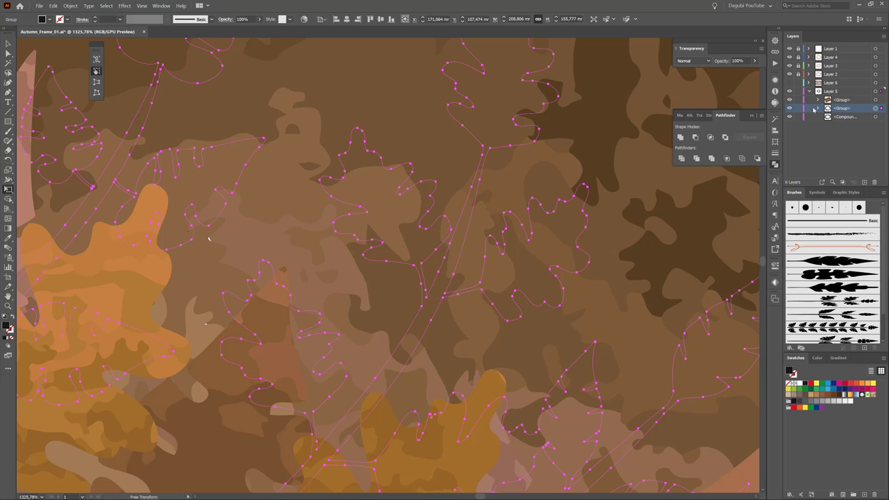
{"action": "left_click", "coordinate": [817, 108]}
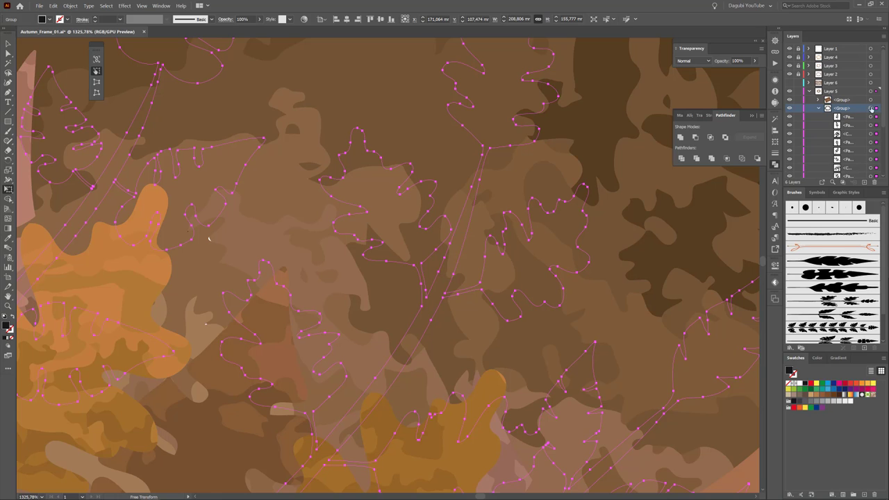
{"action": "left_click", "coordinate": [70, 5]}
{"action": "mouse_move", "coordinate": [89, 238]}
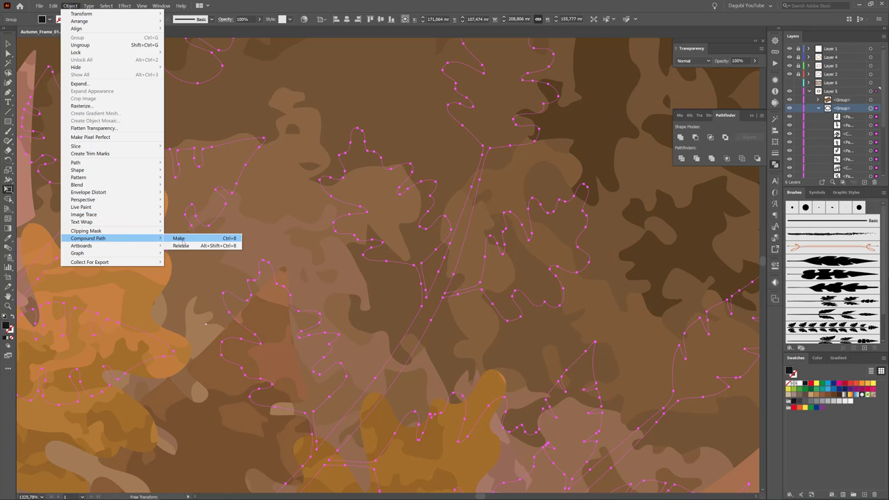
{"action": "left_click", "coordinate": [179, 238]}
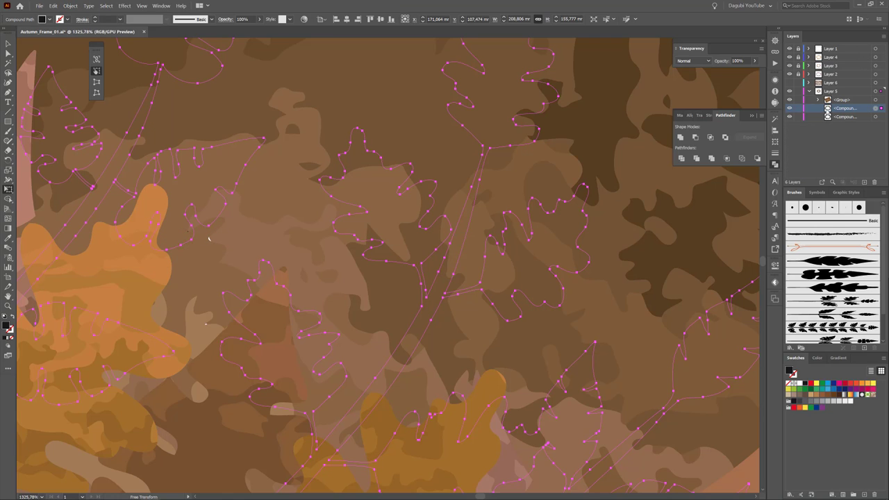
{"action": "left_click", "coordinate": [844, 111]}
{"action": "left_click_drag", "start_coordinate": [844, 110], "coordinate": [838, 100]}
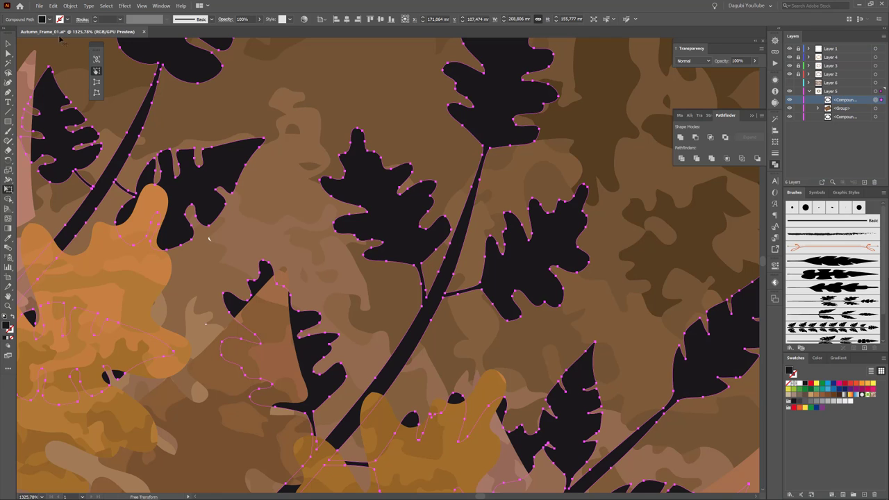
{"action": "left_click", "coordinate": [106, 5]}
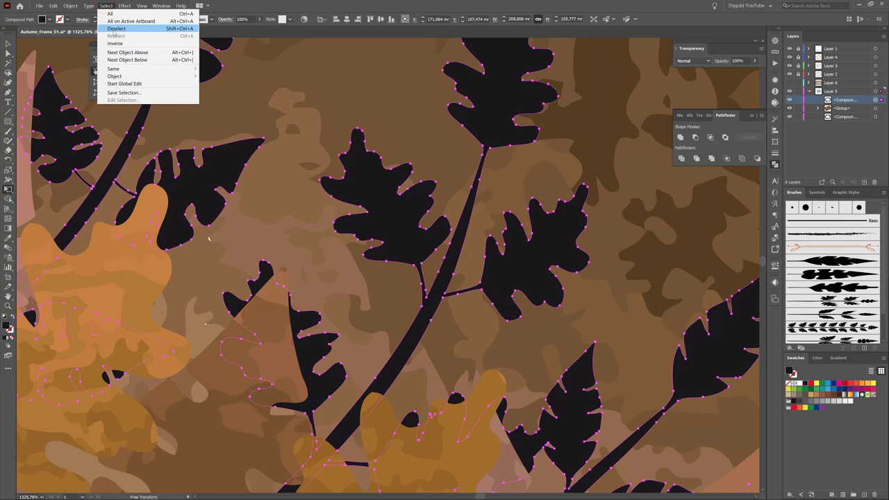
Clip Layer 5 so the camouflage texture fills the leaf silhouettes, then fit the wreath in view.
{"action": "left_click", "coordinate": [112, 30]}
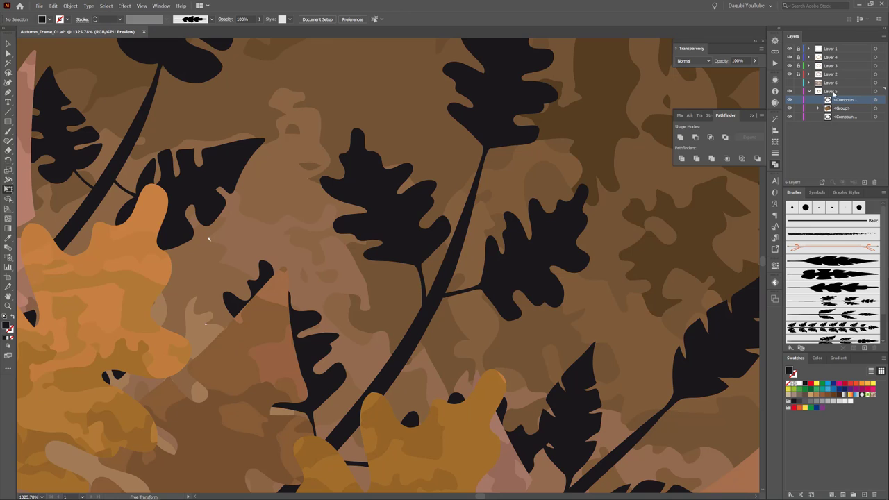
{"action": "left_click", "coordinate": [831, 91]}
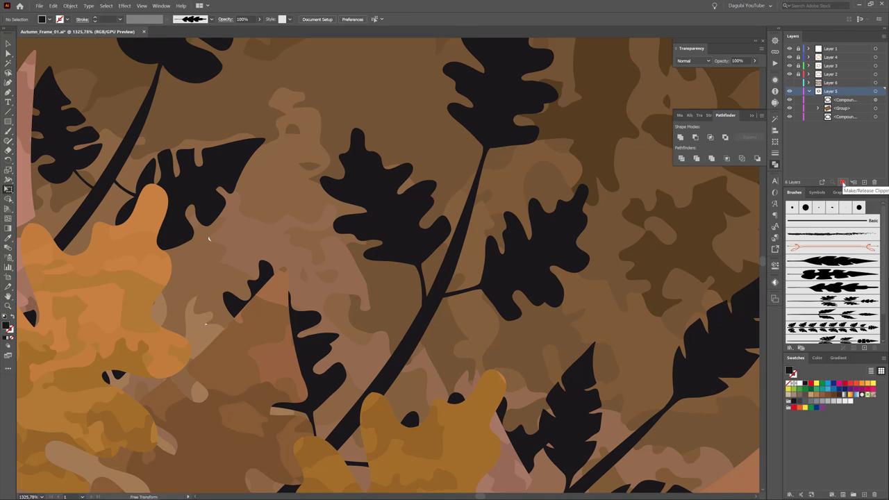
{"action": "left_click", "coordinate": [842, 182]}
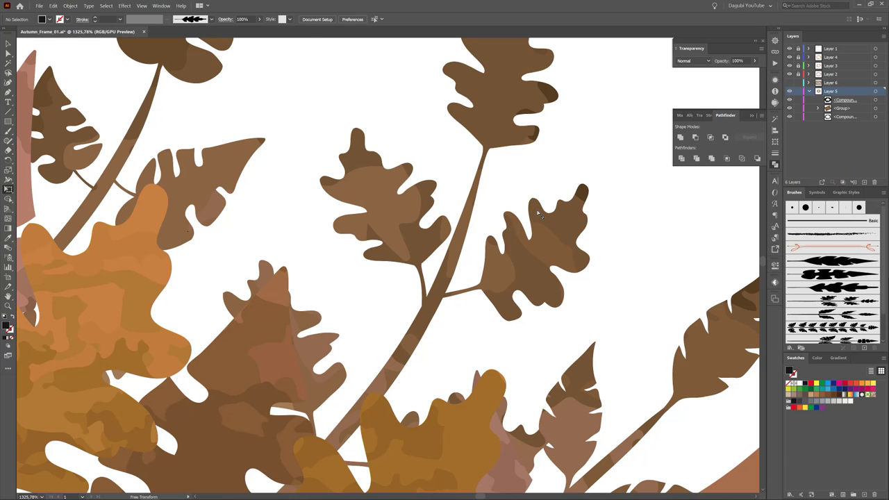
{"action": "key", "text": "ctrl+minus"}
{"action": "key", "text": "ctrl+minus"}
{"action": "key", "text": "ctrl+0"}
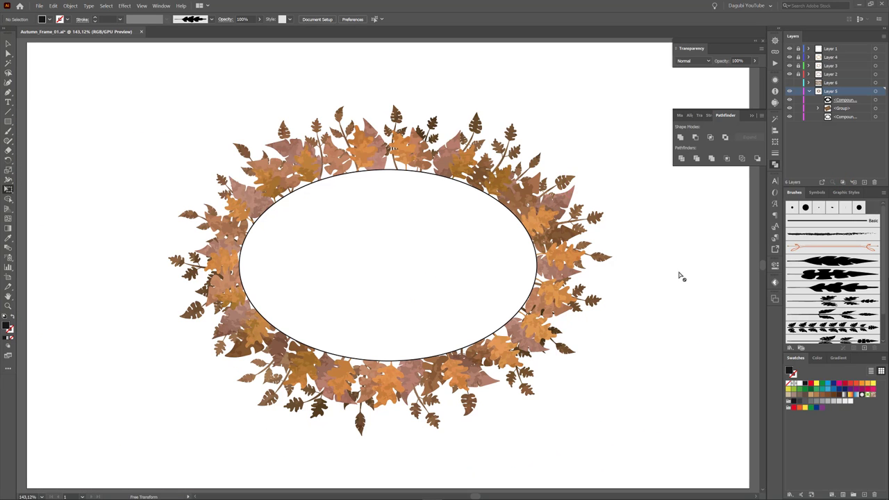
Copy the textured leaf <Group> from Layer 5, then deselect and collapse the layer.
{"action": "left_click", "coordinate": [789, 107]}
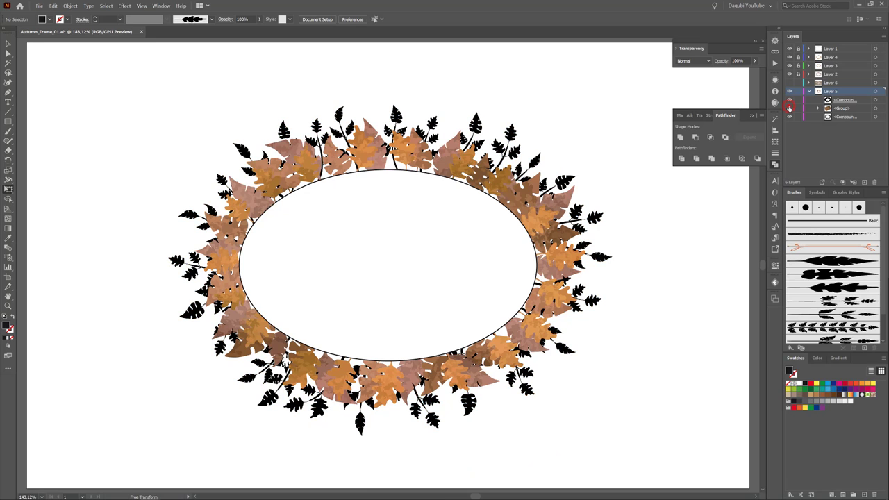
{"action": "left_click", "coordinate": [842, 108]}
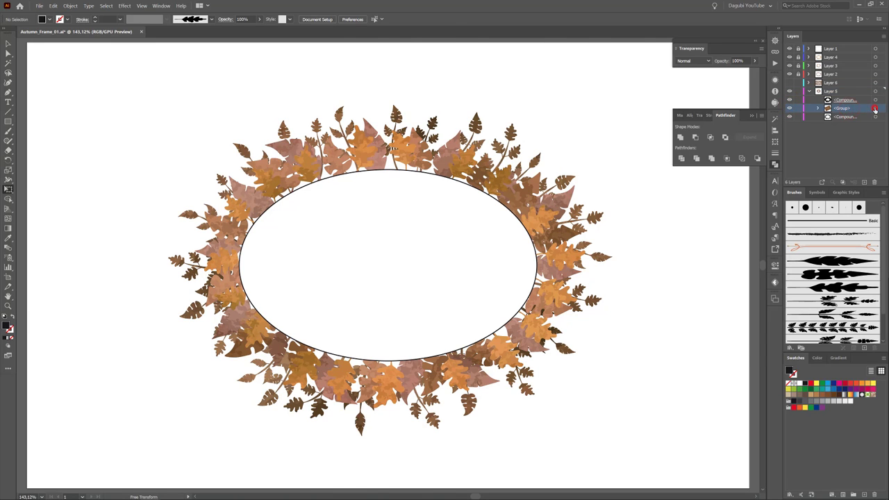
{"action": "left_click", "coordinate": [874, 109]}
{"action": "left_click", "coordinate": [55, 7]}
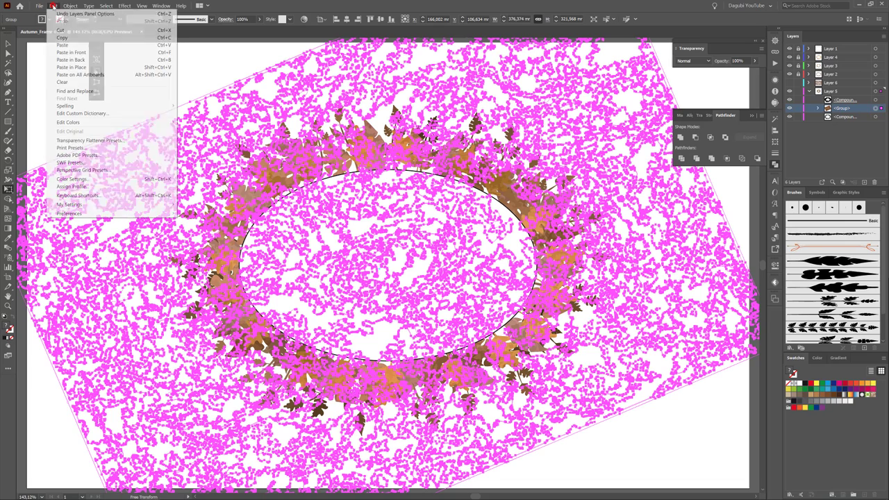
{"action": "left_click", "coordinate": [61, 37]}
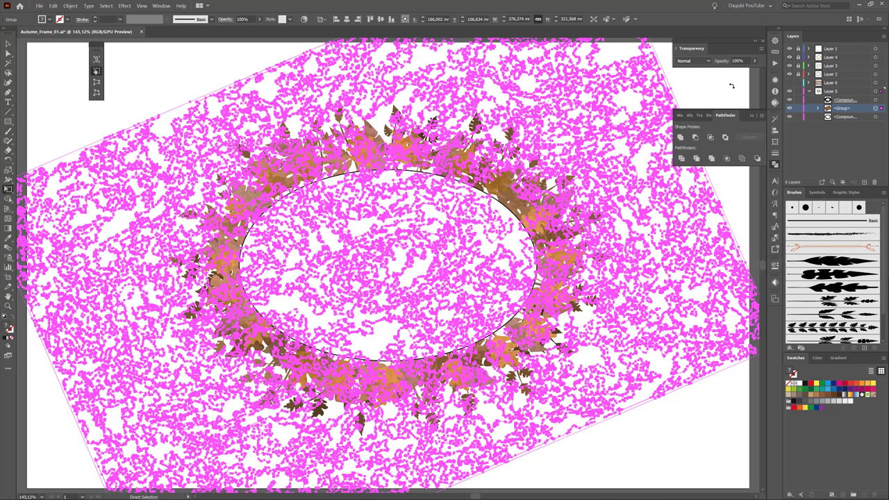
{"action": "left_click", "coordinate": [731, 85]}
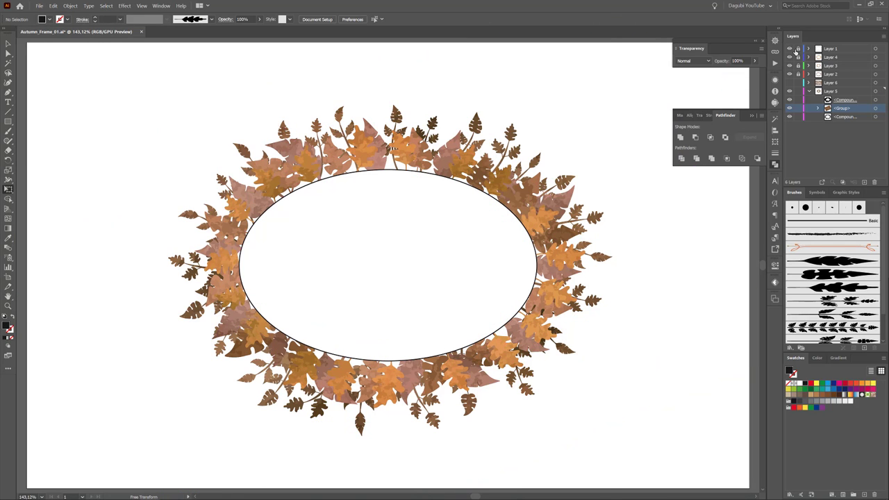
{"action": "left_click", "coordinate": [808, 92]}
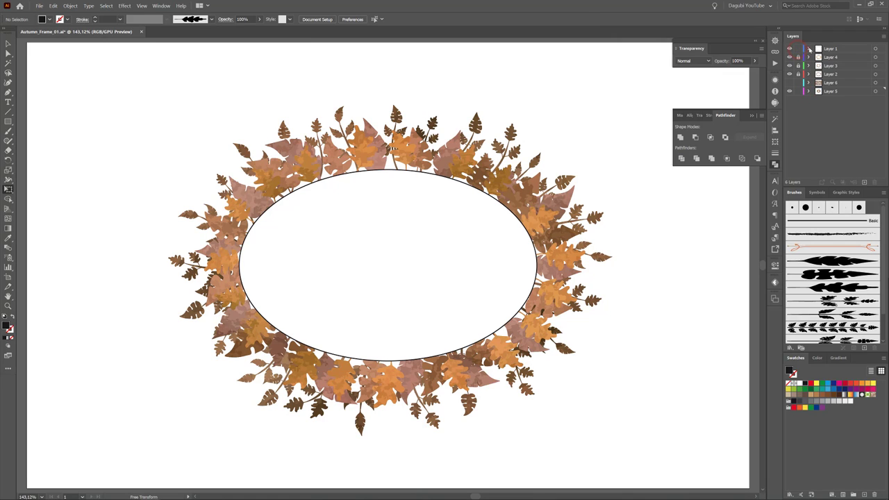
Duplicate the <Ellipse> inside Layer 1 with an Alt-drag.
{"action": "left_click", "coordinate": [809, 48]}
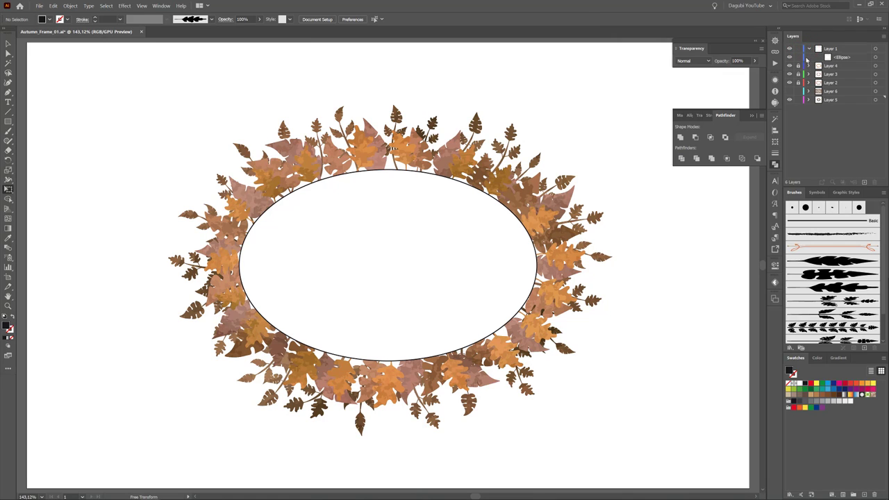
{"action": "left_click", "coordinate": [852, 57]}
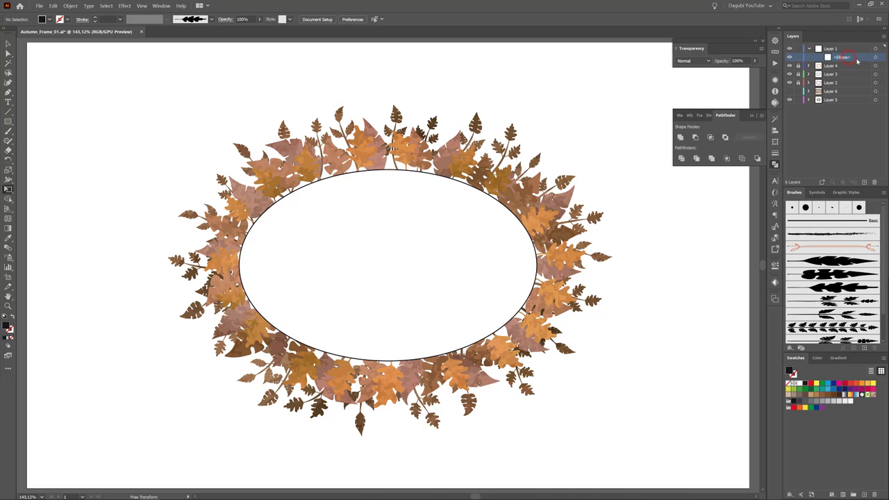
{"action": "left_click_drag", "start_coordinate": [865, 183], "coordinate": [864, 183]}
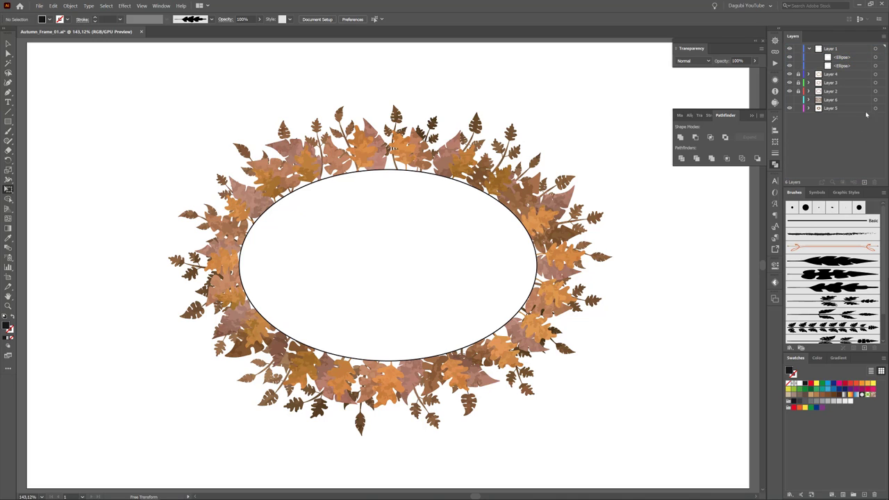
{"action": "left_click", "coordinate": [835, 50]}
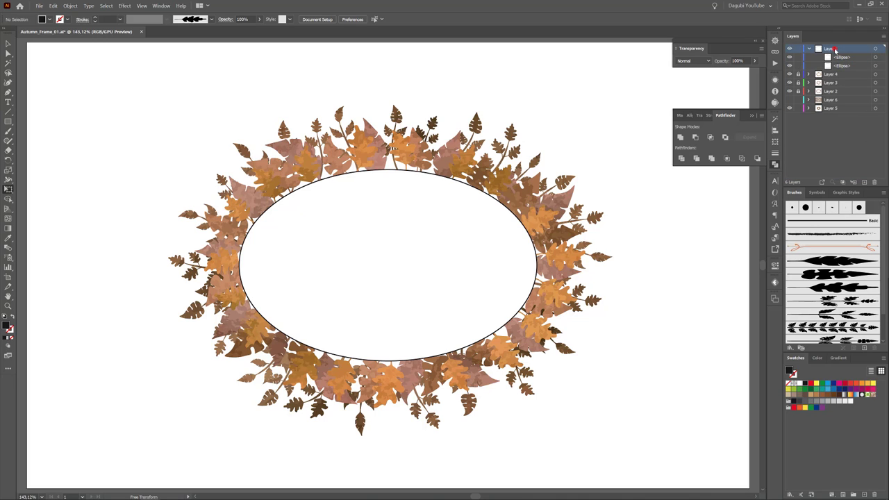
Make the top ellipse Layer 1's clipping mask and paste the copied texture group into it.
{"action": "left_click", "coordinate": [105, 5]}
{"action": "left_click", "coordinate": [117, 33]}
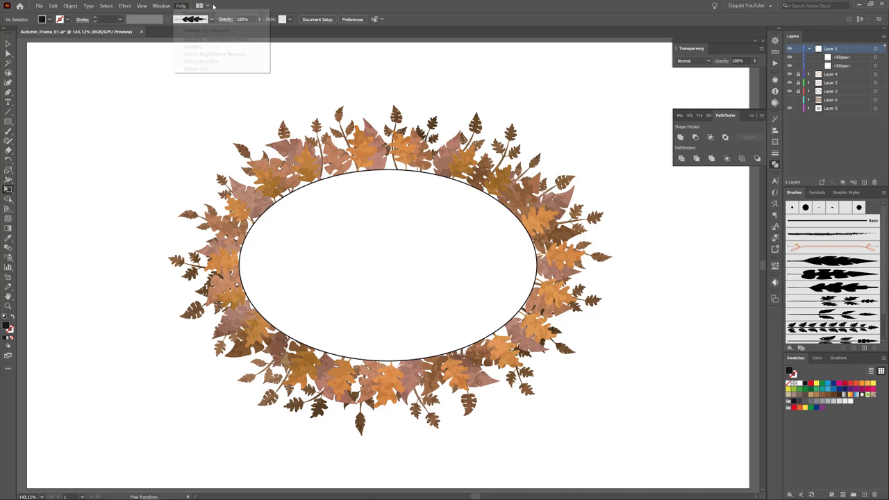
{"action": "left_click", "coordinate": [54, 7]}
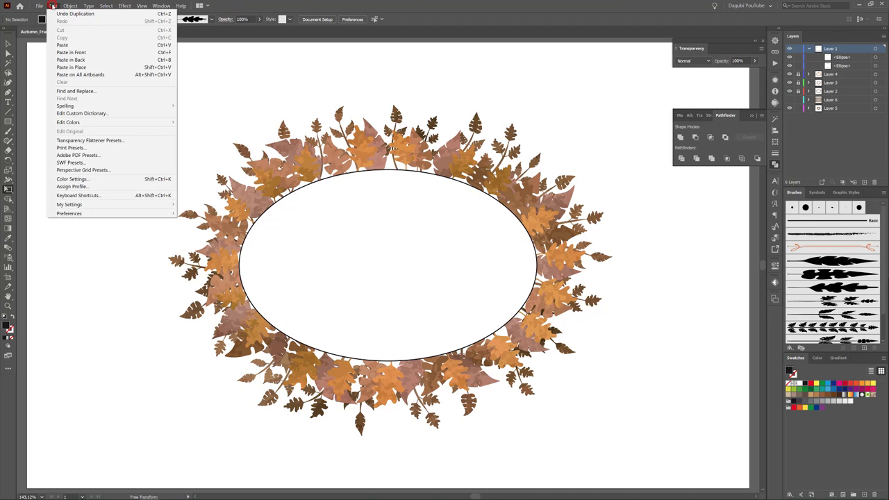
{"action": "left_click", "coordinate": [840, 48]}
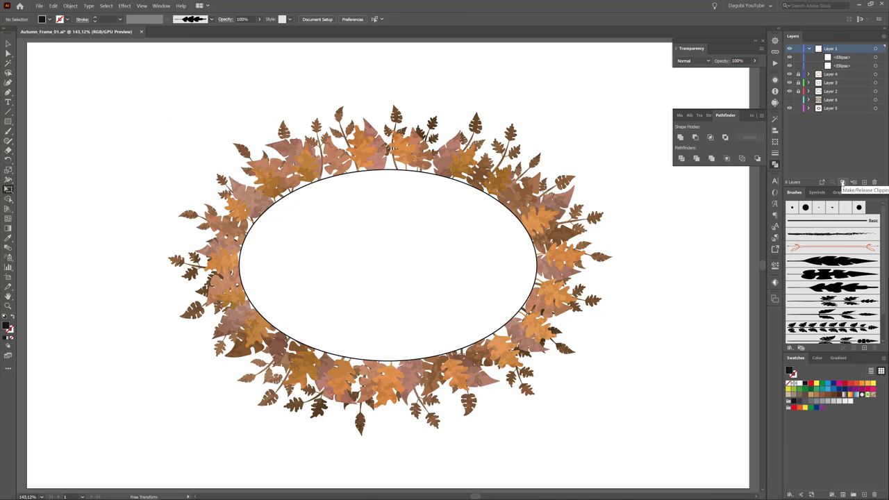
{"action": "left_click", "coordinate": [841, 183]}
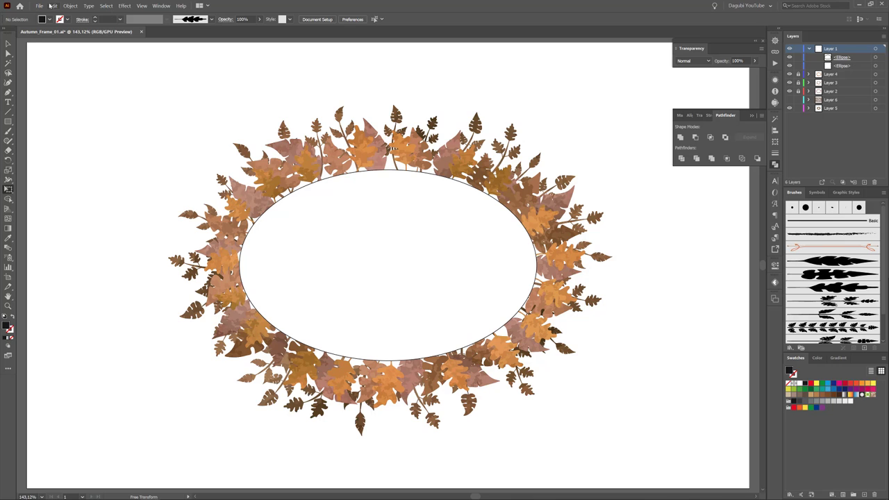
{"action": "left_click", "coordinate": [54, 7]}
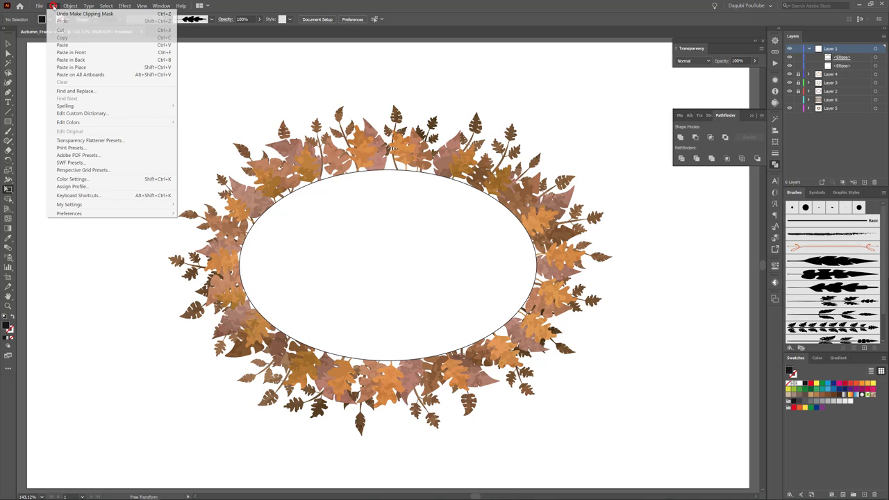
{"action": "left_click", "coordinate": [61, 47]}
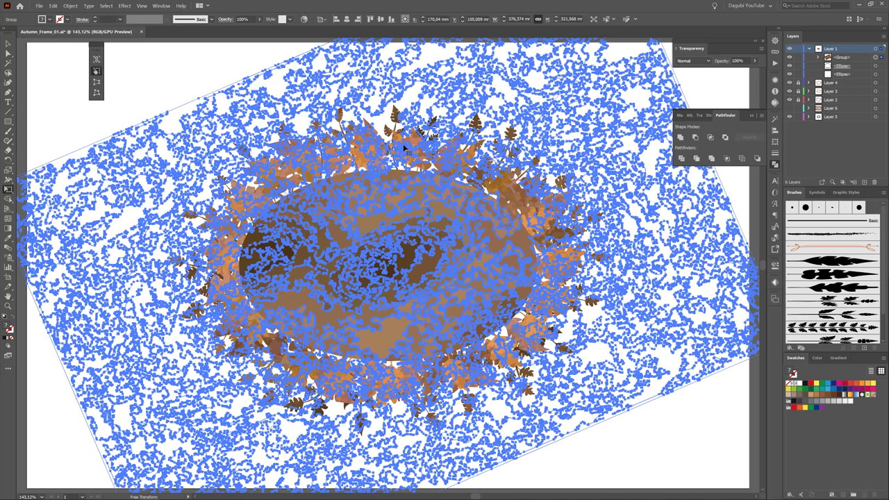
Rotate the pasted texture about -15.5°, shift it left and enlarge it to 398.72 × 269.07 mm.
{"action": "key", "text": "ctrl"}
{"action": "key", "text": "ctrl+h"}
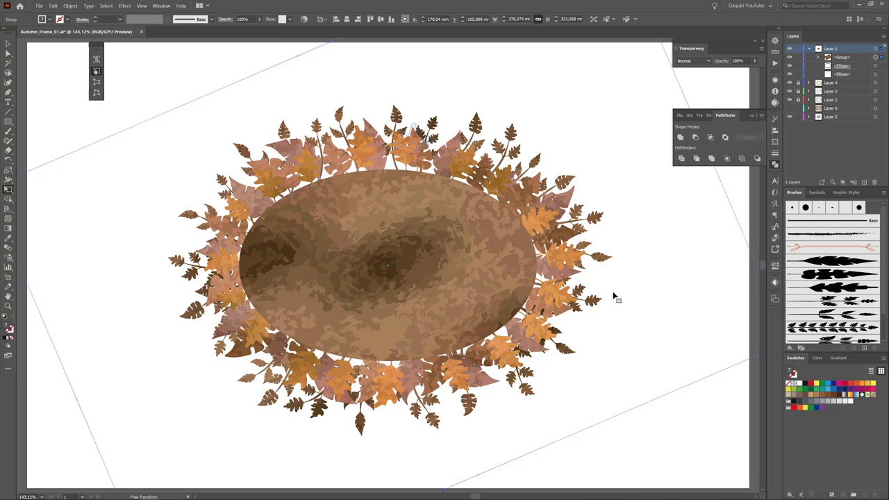
{"action": "scroll", "coordinate": [616, 301], "scroll_direction": "down", "scroll_amount": 3, "text": "alt"}
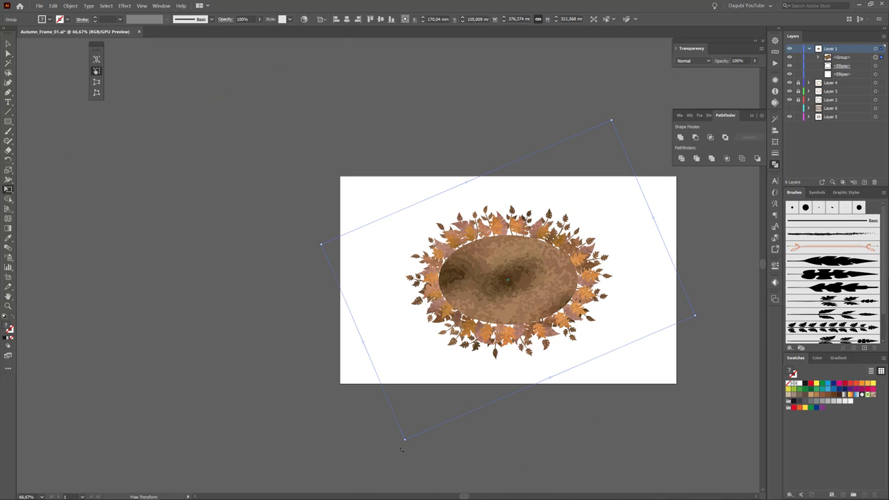
{"action": "left_click_drag", "start_coordinate": [402, 449], "coordinate": [337, 400]}
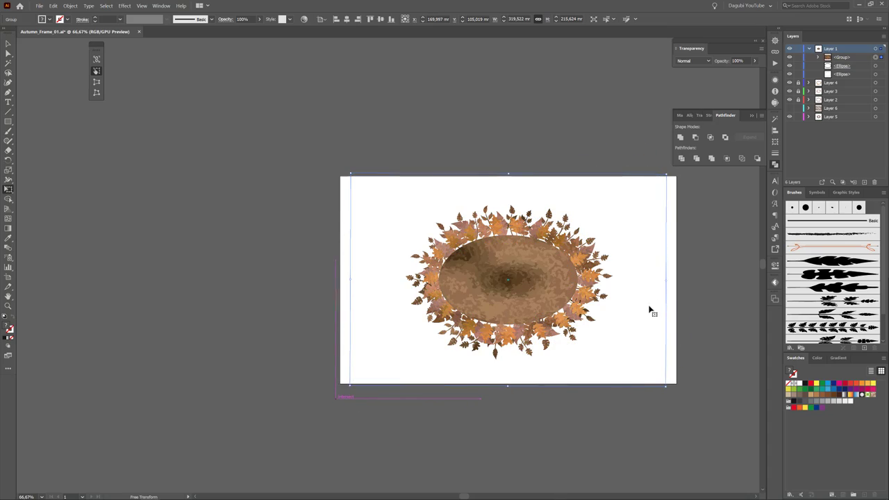
{"action": "mouse_move", "coordinate": [649, 310]}
{"action": "left_mouse_down"}
{"action": "mouse_move", "coordinate": [604, 315]}
{"action": "mouse_move", "coordinate": [654, 357]}
{"action": "left_mouse_up"}
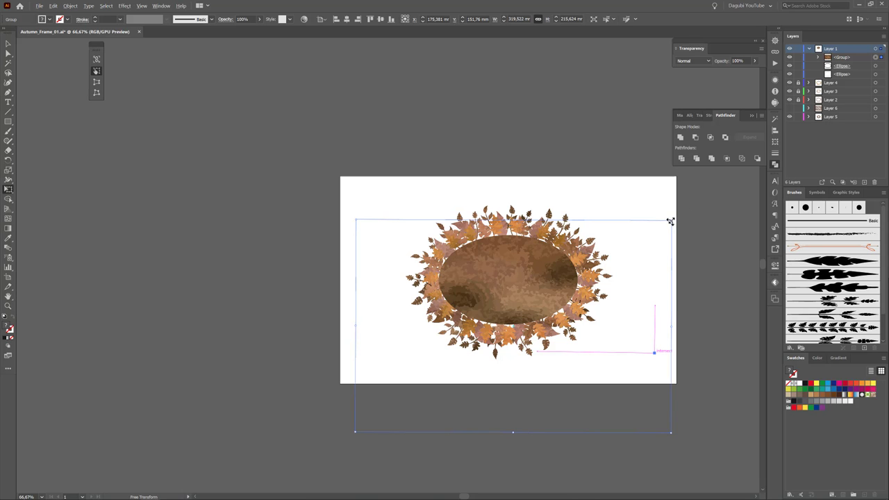
{"action": "left_click_drag", "start_coordinate": [670, 221], "coordinate": [709, 192]}
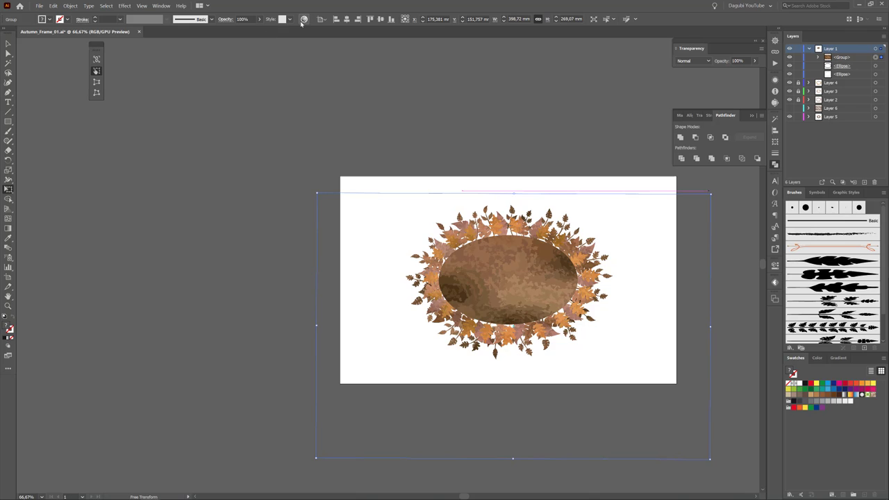
Fade the texture to 42% opacity and deselect it.
{"action": "left_click", "coordinate": [260, 20]}
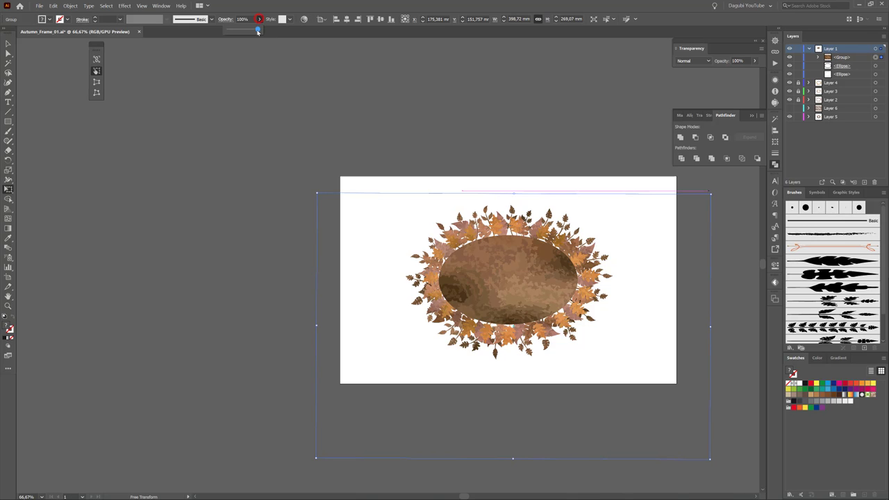
{"action": "left_click_drag", "start_coordinate": [260, 31], "coordinate": [240, 32]}
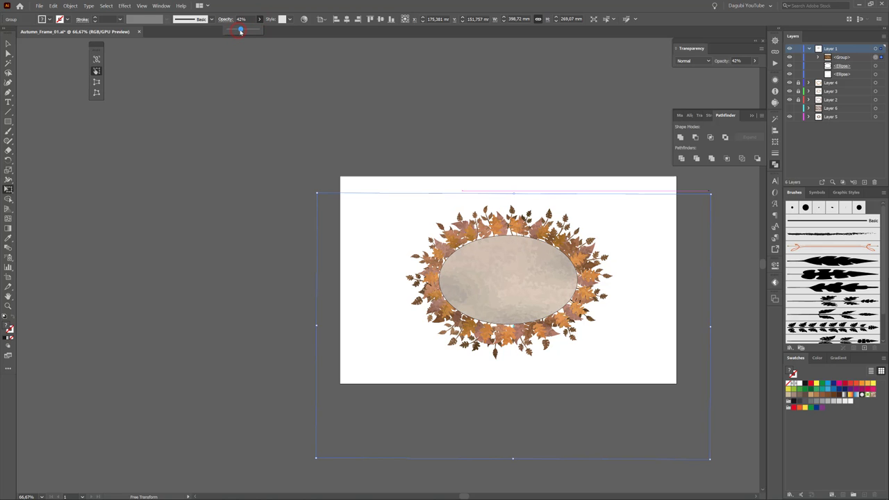
{"action": "left_click", "coordinate": [218, 166]}
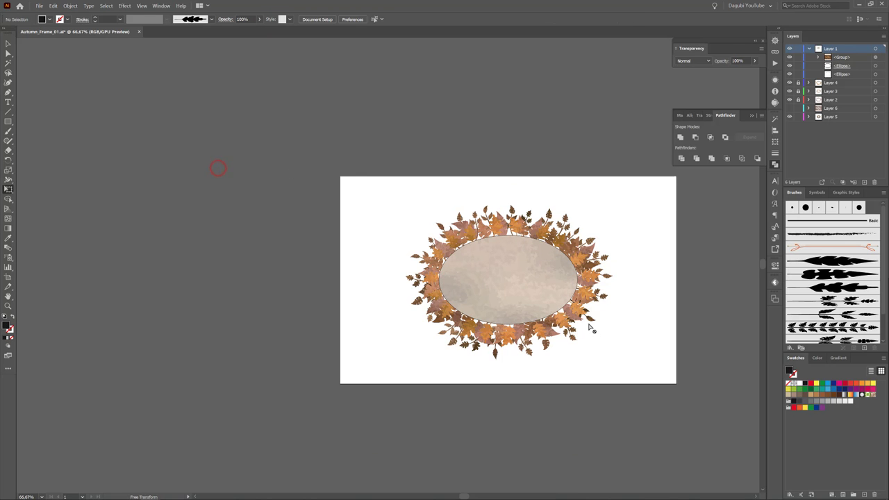
Give the lower oval ellipse a 5 pt reddish-brown stroke.
{"action": "scroll", "coordinate": [574, 291], "scroll_direction": "up", "scroll_amount": 2}
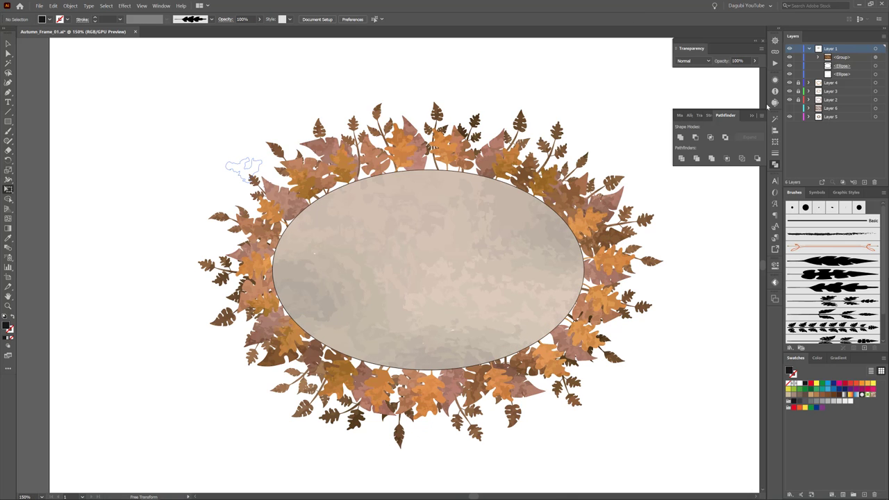
{"action": "left_click", "coordinate": [789, 74]}
{"action": "left_click", "coordinate": [849, 74]}
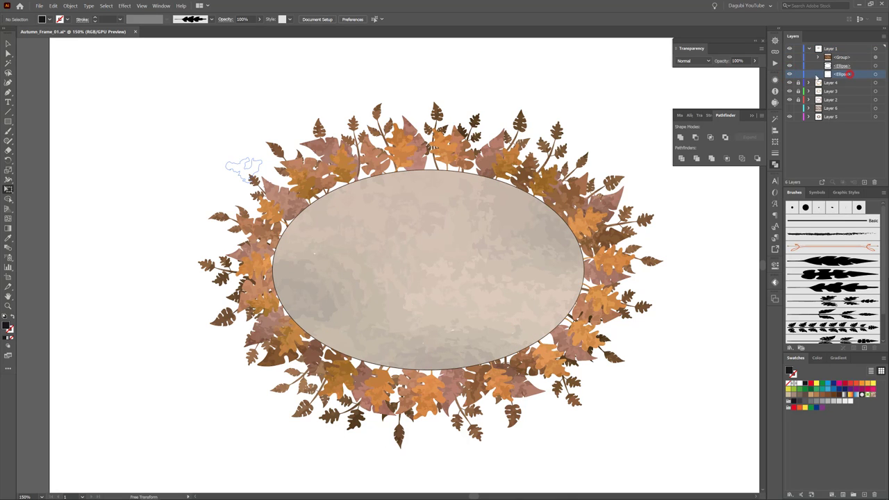
{"action": "left_click", "coordinate": [874, 74]}
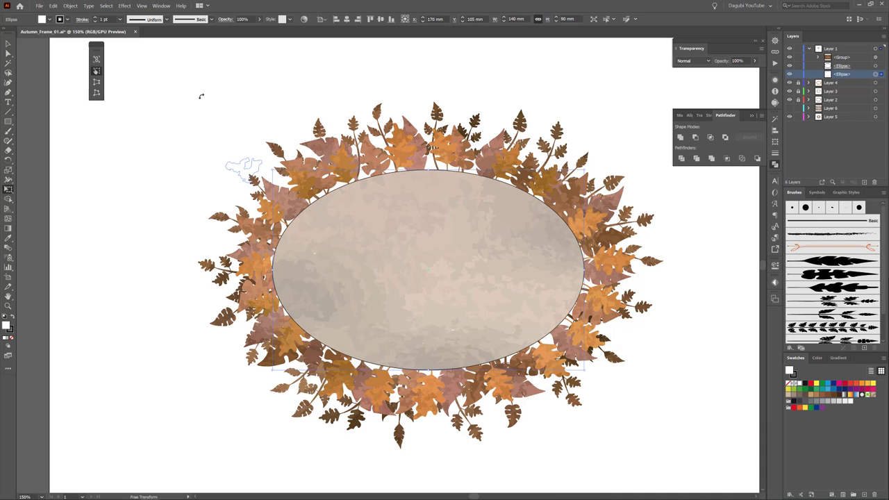
{"action": "left_click", "coordinate": [96, 18]}
{"action": "left_click", "coordinate": [96, 17]}
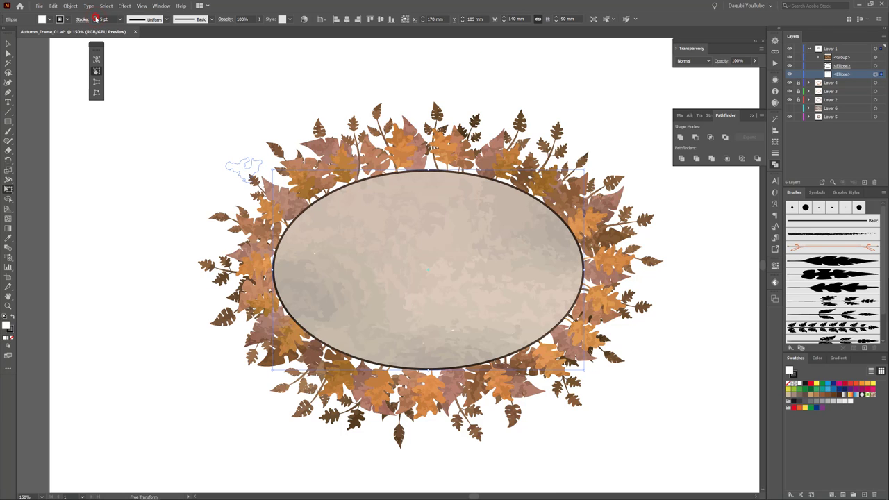
{"action": "left_click", "coordinate": [792, 374]}
{"action": "left_click", "coordinate": [857, 384]}
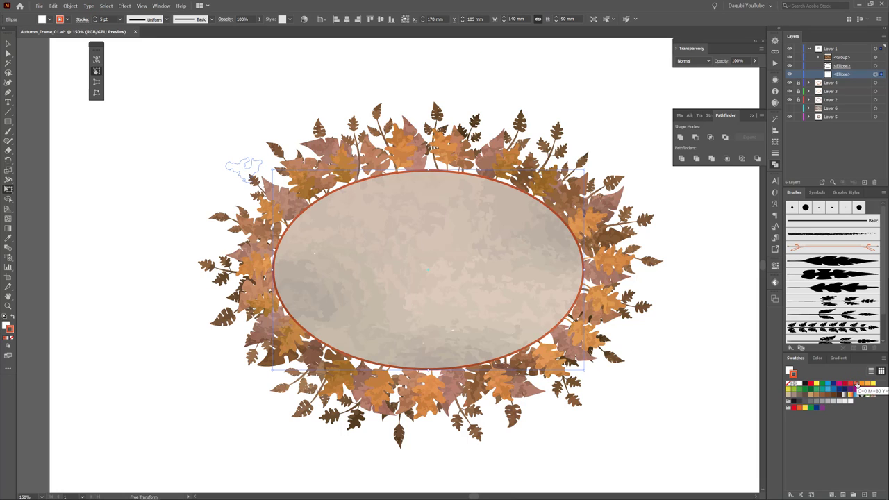
{"action": "left_click", "coordinate": [733, 426]}
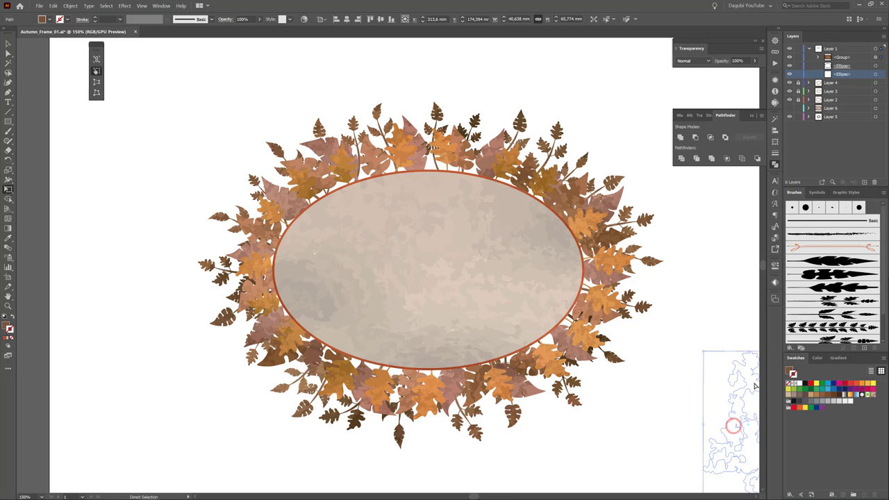
Move Layer 6 below Layer 5 and select all the orange leaf artwork on Layer 4.
{"action": "left_click", "coordinate": [809, 48]}
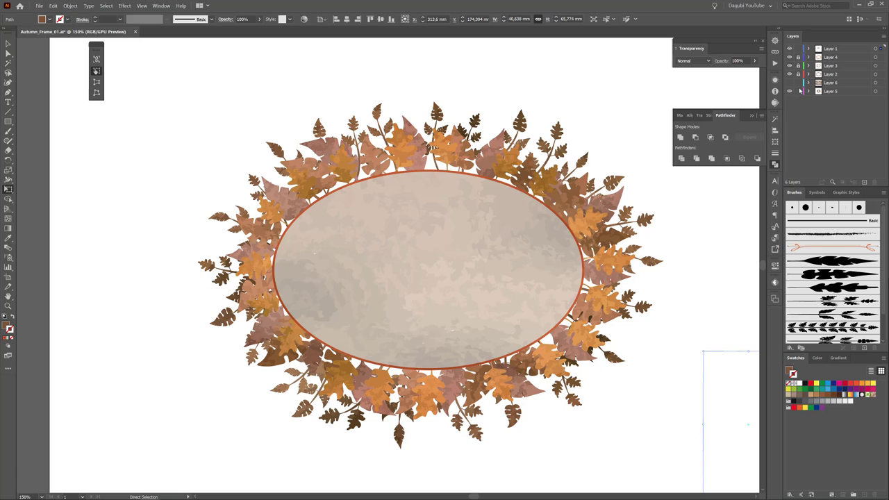
{"action": "left_click_drag", "start_coordinate": [844, 83], "coordinate": [844, 96]}
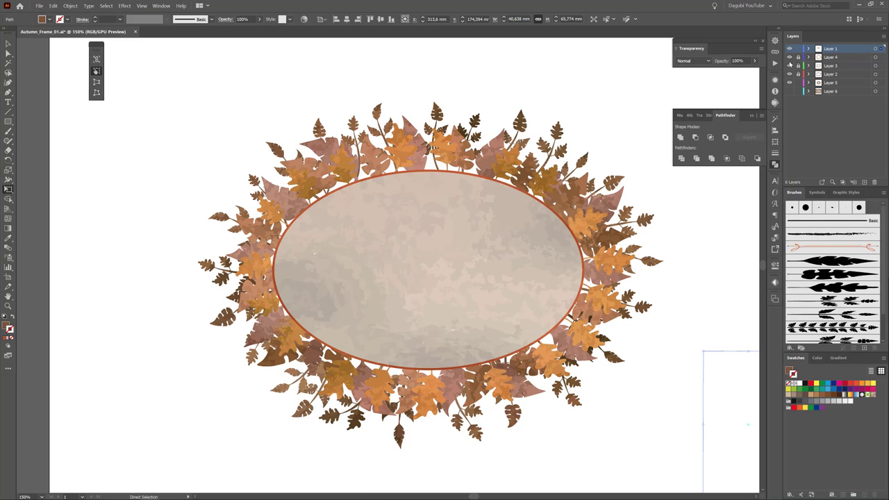
{"action": "left_click", "coordinate": [789, 57]}
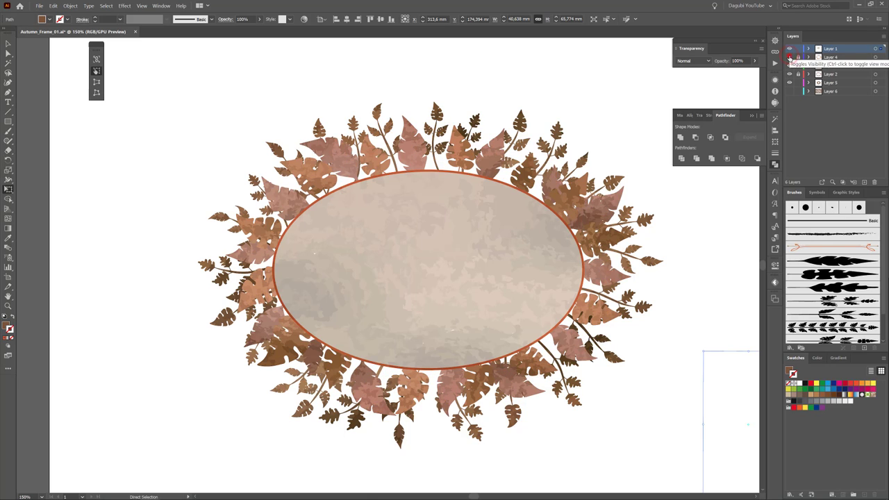
{"action": "left_click", "coordinate": [842, 57]}
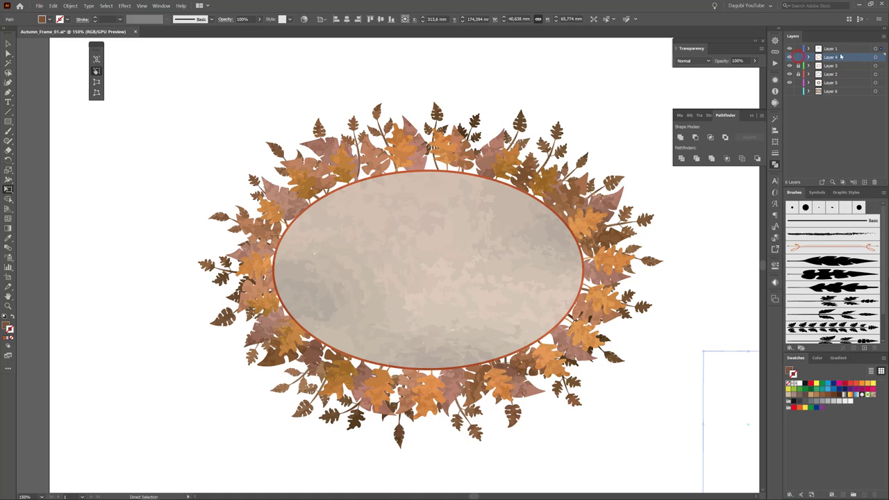
{"action": "left_click", "coordinate": [875, 58]}
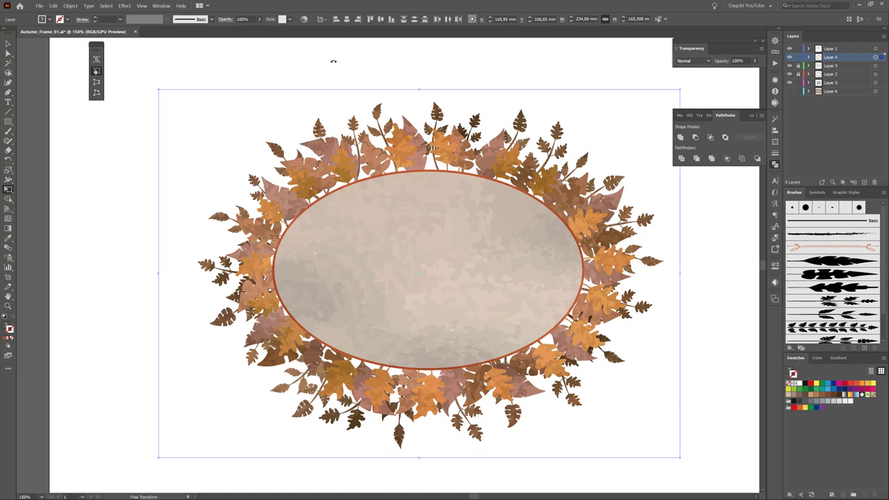
{"action": "left_click", "coordinate": [53, 7]}
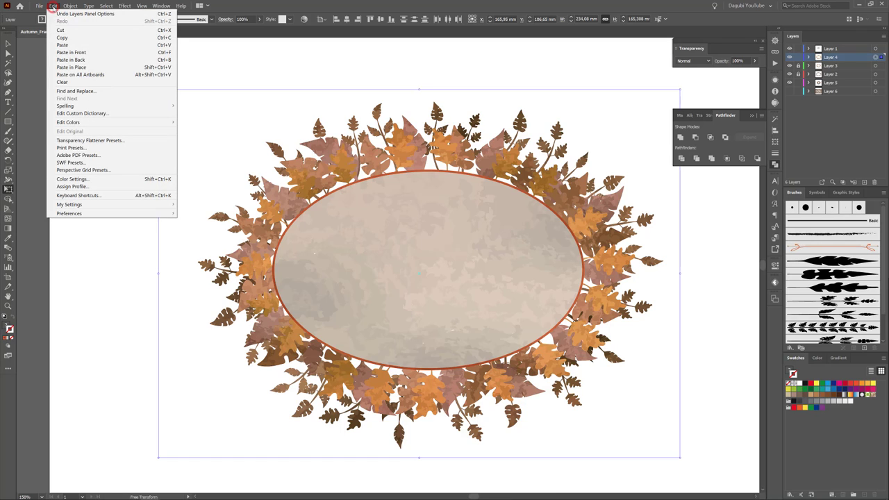
{"action": "mouse_move", "coordinate": [68, 122]}
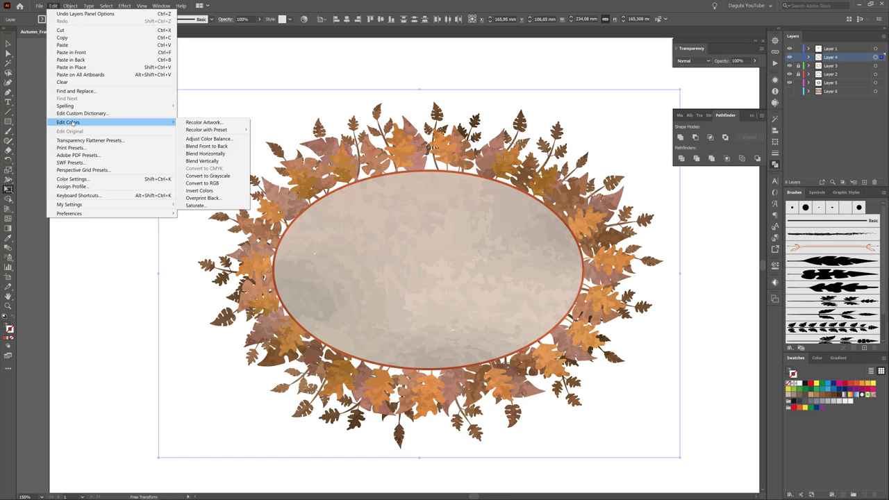
Adjust the Layer 4 leaves' color balance to Red 6% and Blue -29% with preview on.
{"action": "left_click", "coordinate": [208, 139]}
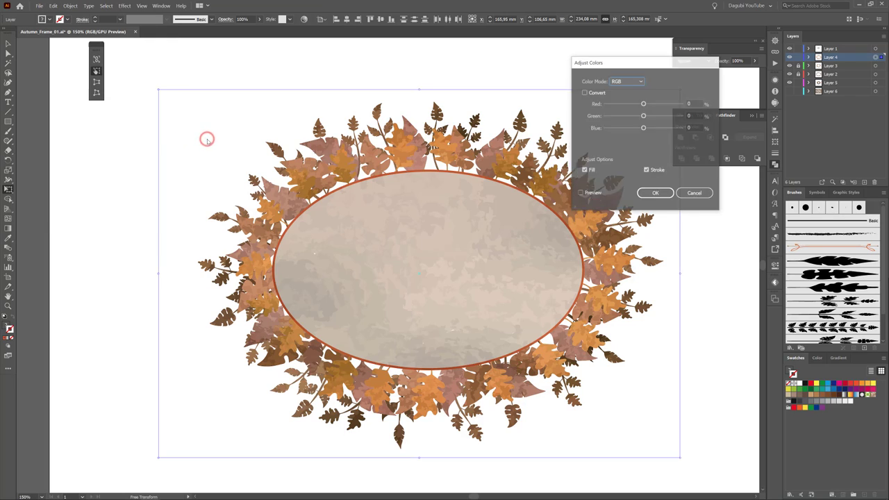
{"action": "left_click", "coordinate": [592, 194]}
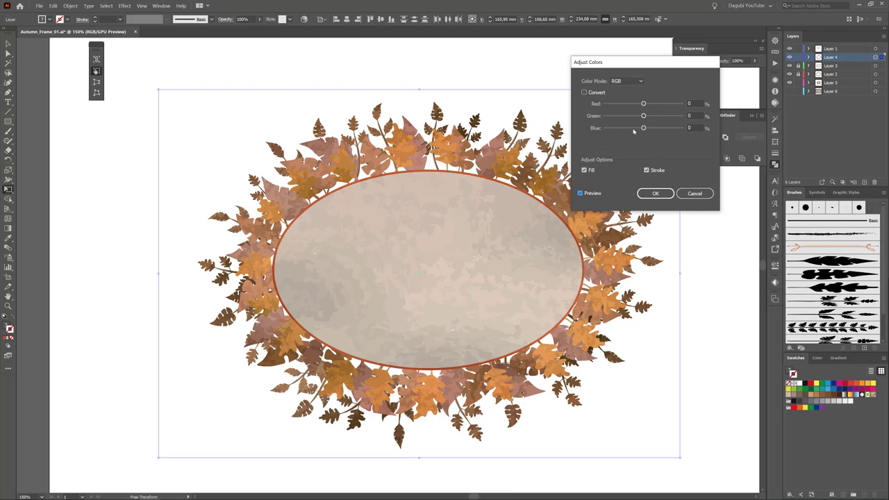
{"action": "left_click_drag", "start_coordinate": [643, 128], "coordinate": [633, 130]}
{"action": "left_click_drag", "start_coordinate": [647, 104], "coordinate": [647, 103]}
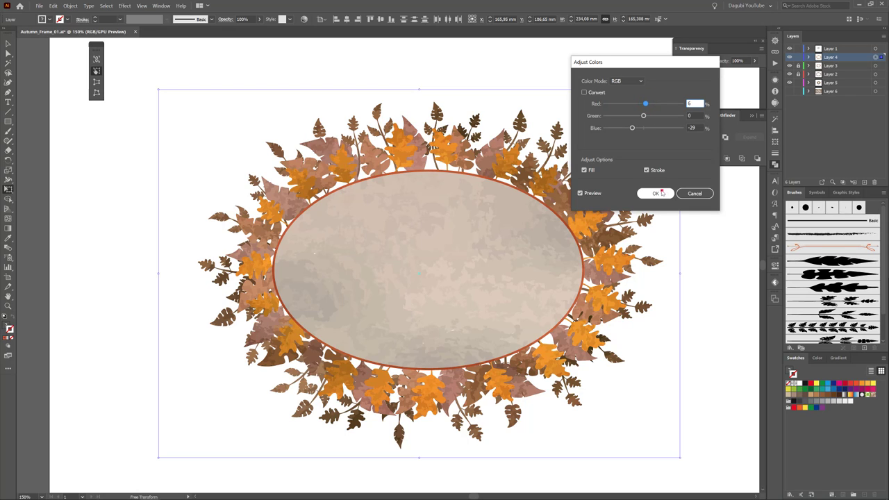
{"action": "left_click", "coordinate": [662, 194]}
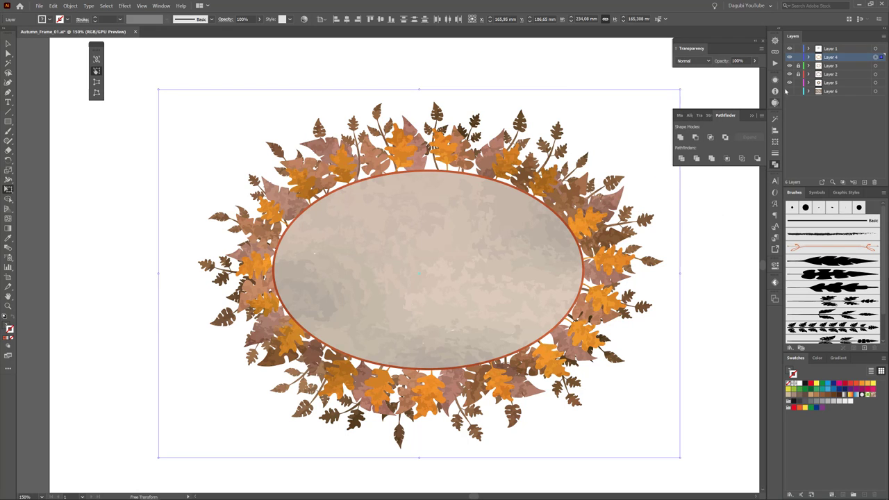
{"action": "left_click", "coordinate": [853, 77]}
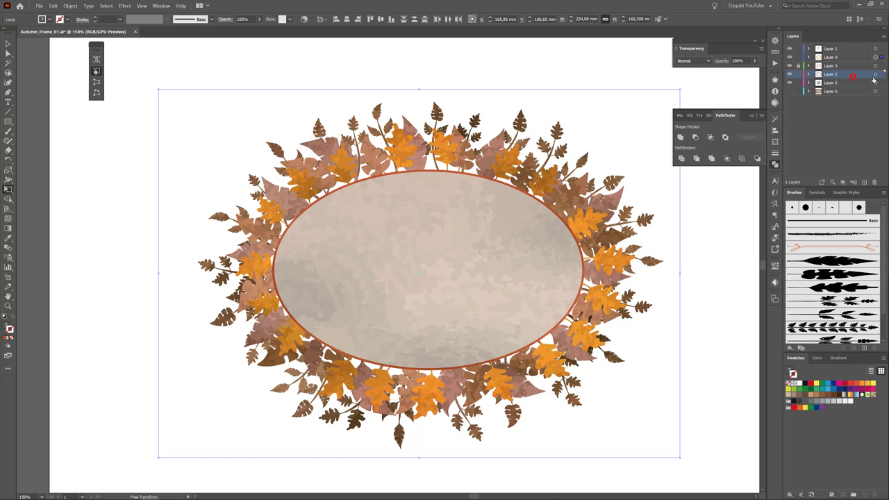
{"action": "left_click", "coordinate": [875, 74]}
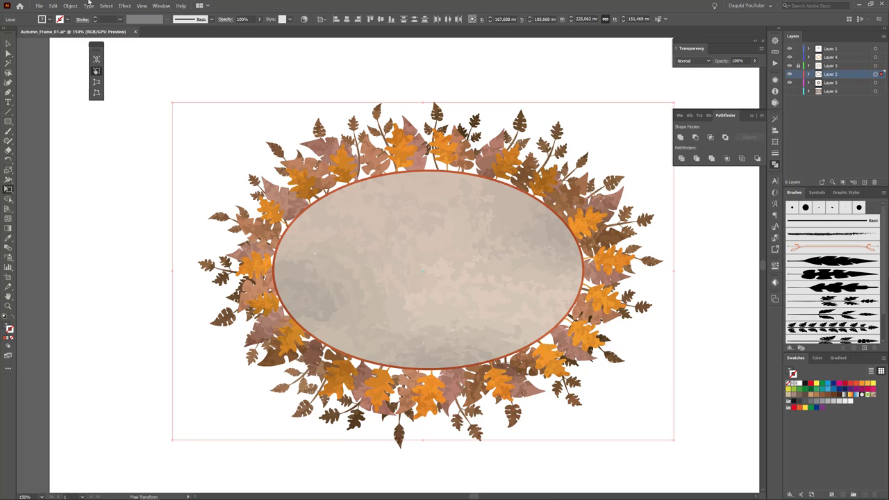
{"action": "left_click", "coordinate": [53, 6]}
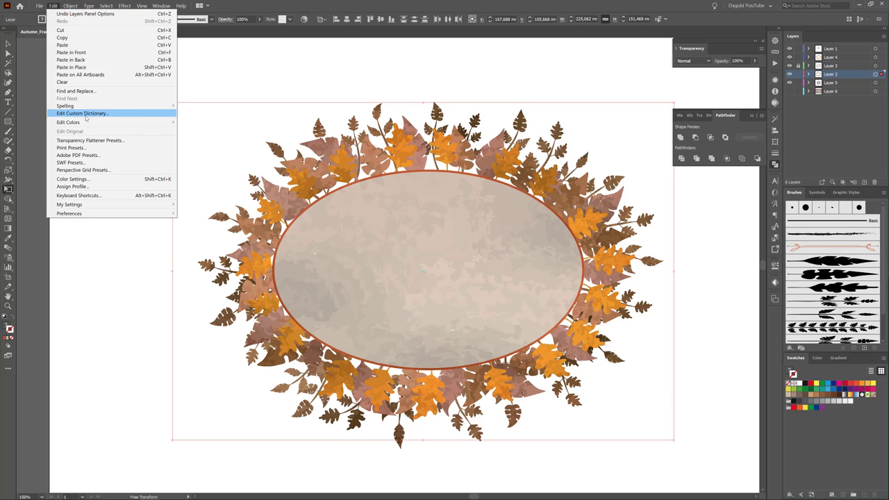
{"action": "mouse_move", "coordinate": [68, 122]}
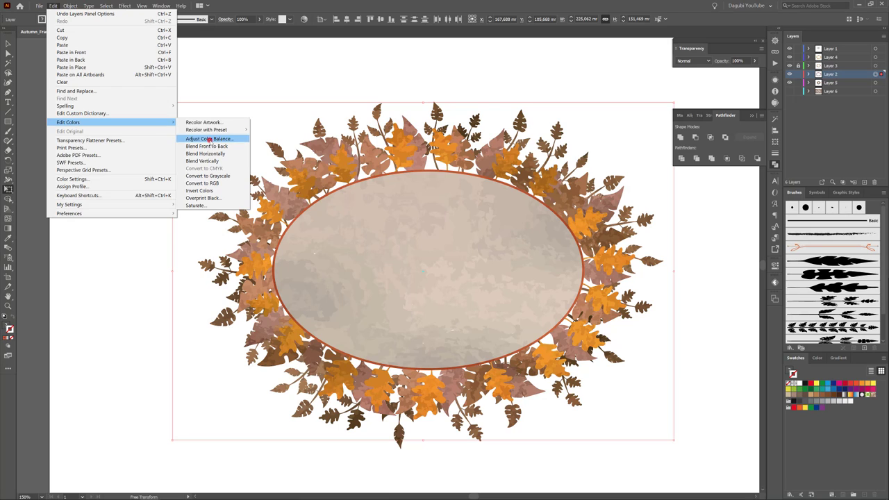
{"action": "left_click", "coordinate": [209, 139]}
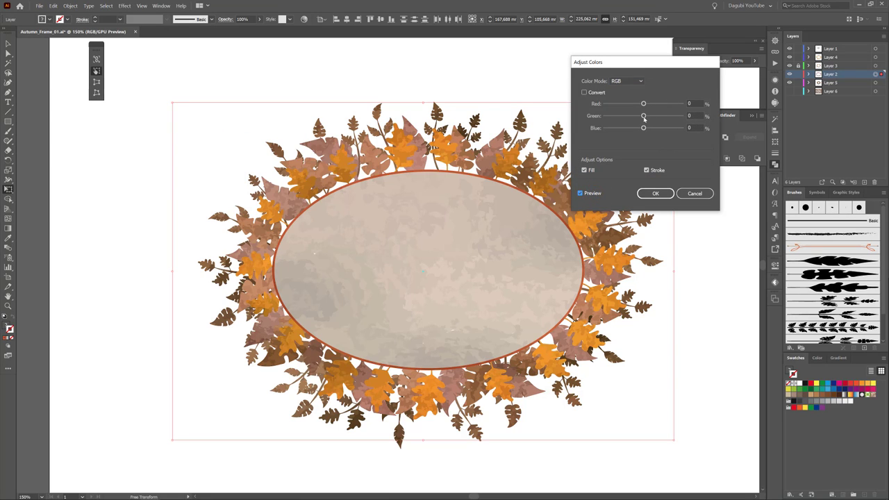
{"action": "mouse_move", "coordinate": [643, 116]}
{"action": "left_mouse_down"}
{"action": "mouse_move", "coordinate": [641, 127]}
{"action": "mouse_move", "coordinate": [638, 117]}
{"action": "left_mouse_up"}
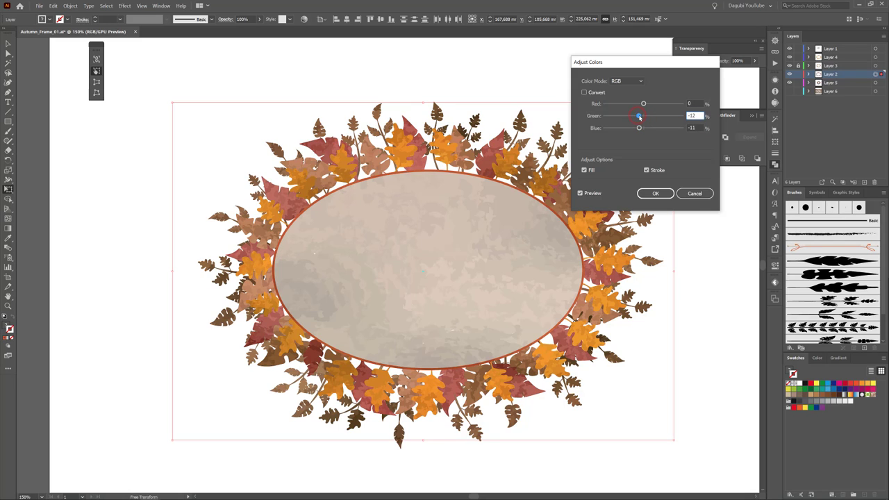
{"action": "left_click", "coordinate": [656, 194]}
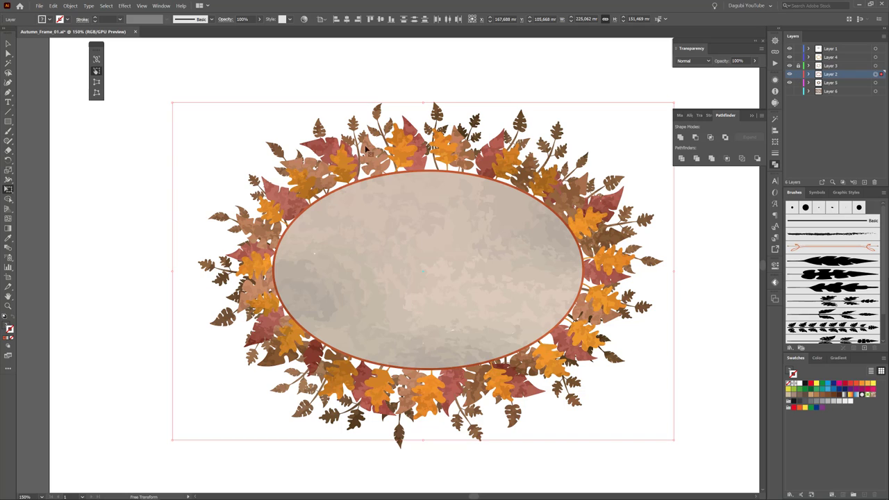
Lock Layers 2 and 5 after checking their contents.
{"action": "left_click", "coordinate": [808, 74]}
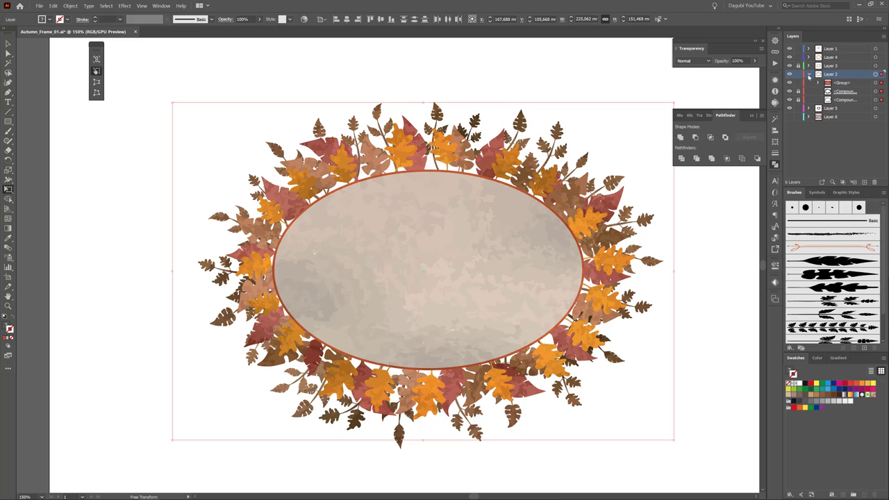
{"action": "left_click", "coordinate": [809, 74]}
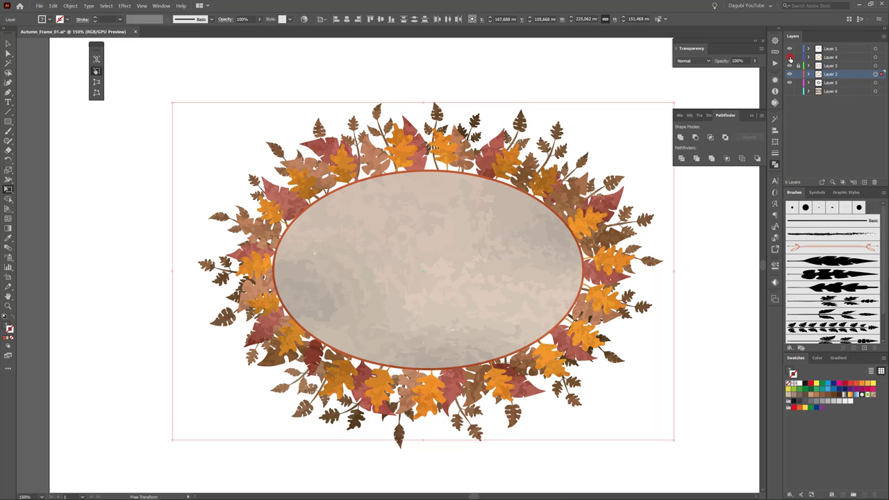
{"action": "left_click", "coordinate": [789, 59]}
{"action": "left_click", "coordinate": [789, 59]}
{"action": "left_click_drag", "start_coordinate": [798, 74], "coordinate": [798, 82]}
Move Layer 4's lower <Compound Path> above its leaf <Group> and select it.
{"action": "left_click", "coordinate": [808, 57]}
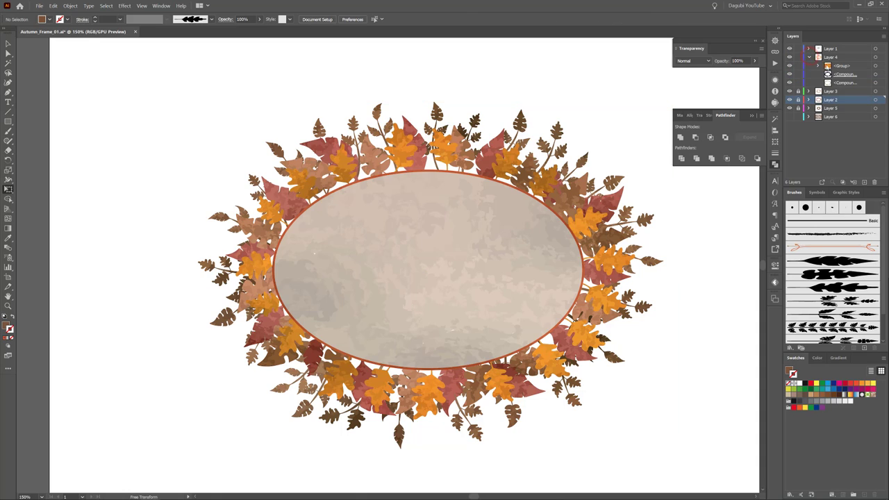
{"action": "left_click", "coordinate": [842, 83]}
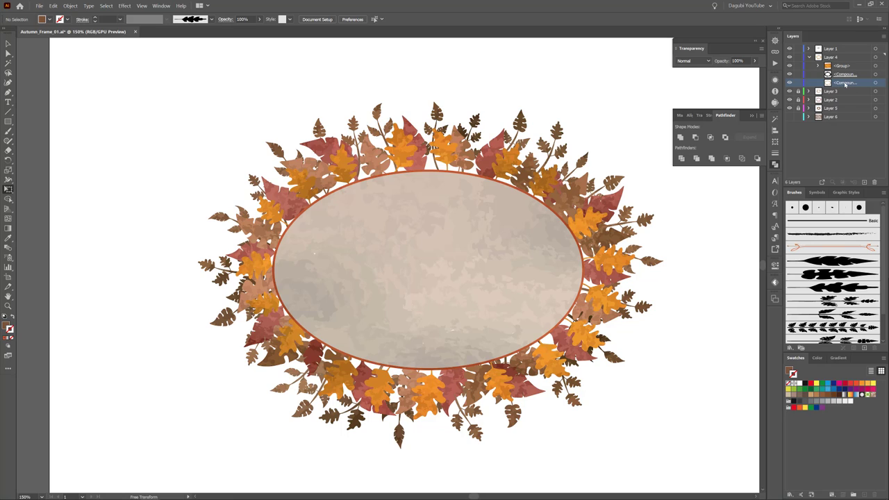
{"action": "left_click_drag", "start_coordinate": [845, 84], "coordinate": [849, 65]}
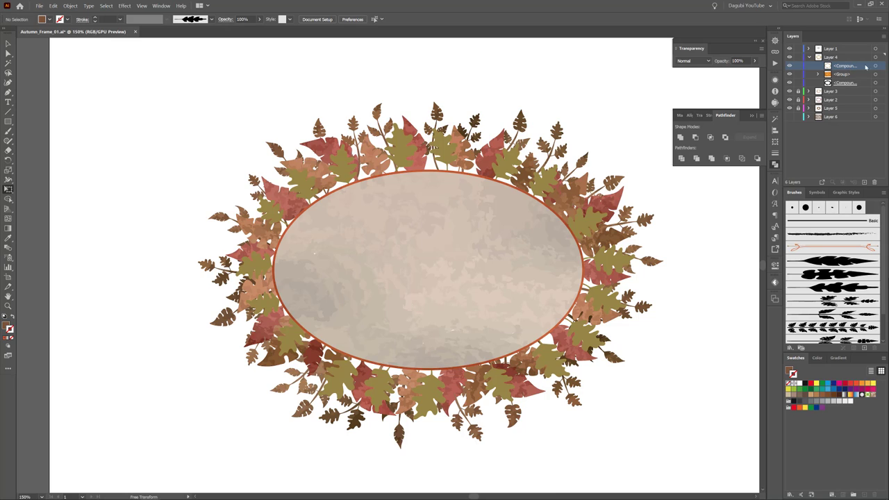
{"action": "left_click", "coordinate": [875, 66]}
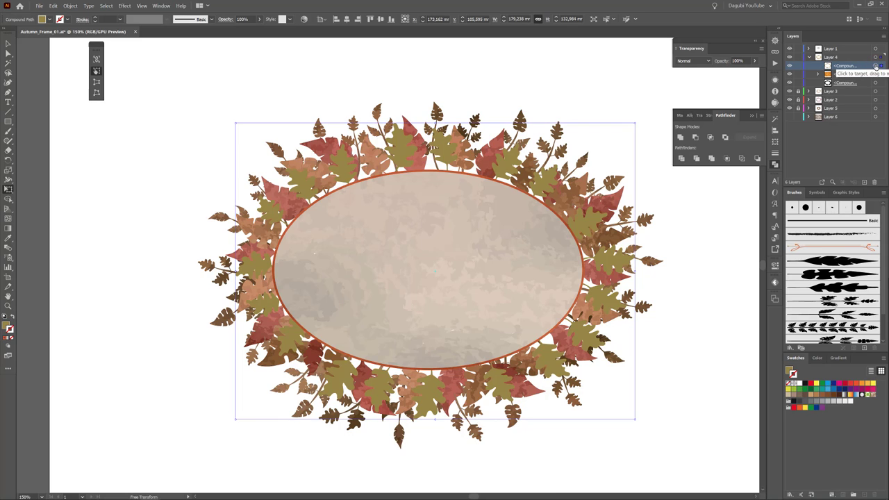
Set the compound path to Overlay blend mode, then release it into separate groups.
{"action": "left_click", "coordinate": [688, 60]}
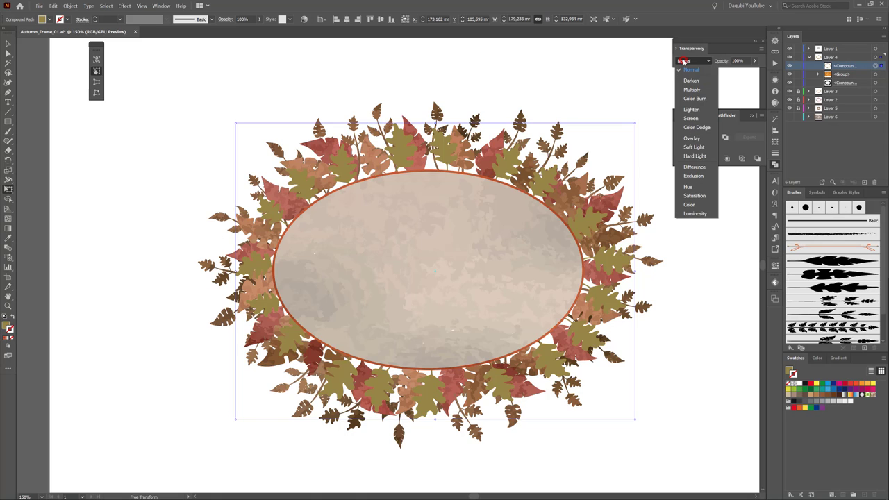
{"action": "left_click", "coordinate": [691, 138]}
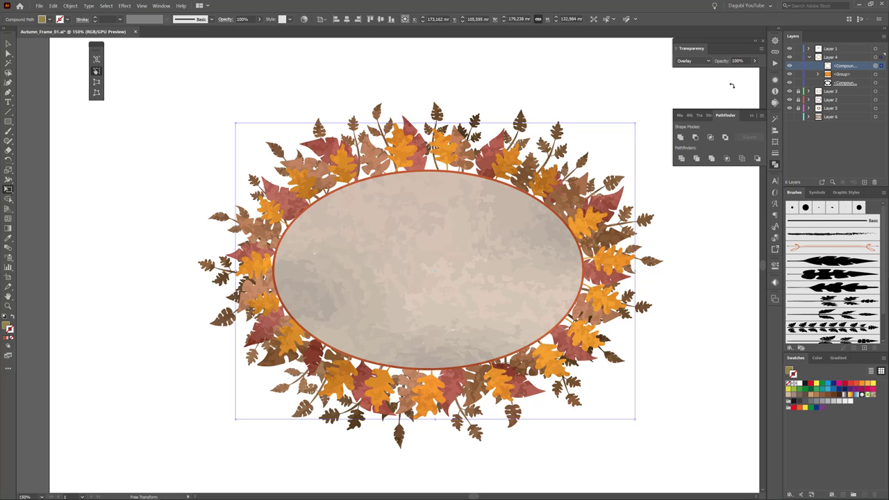
{"action": "left_click", "coordinate": [68, 6]}
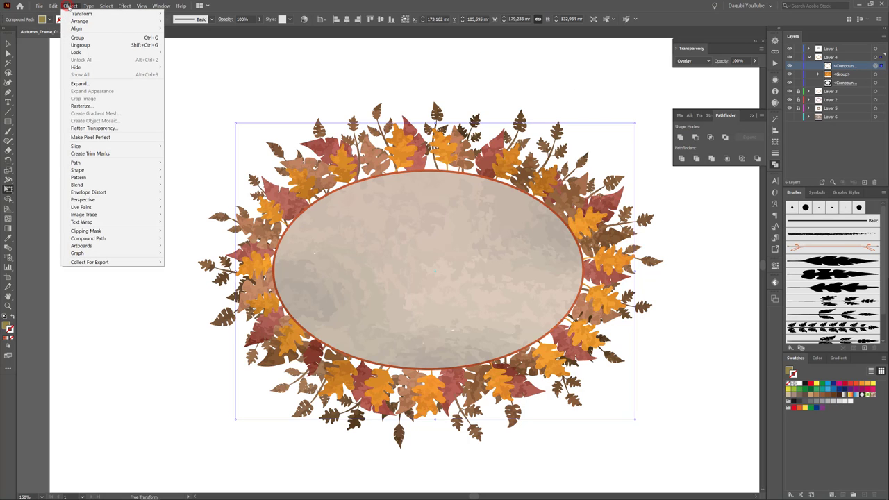
{"action": "mouse_move", "coordinate": [88, 239]}
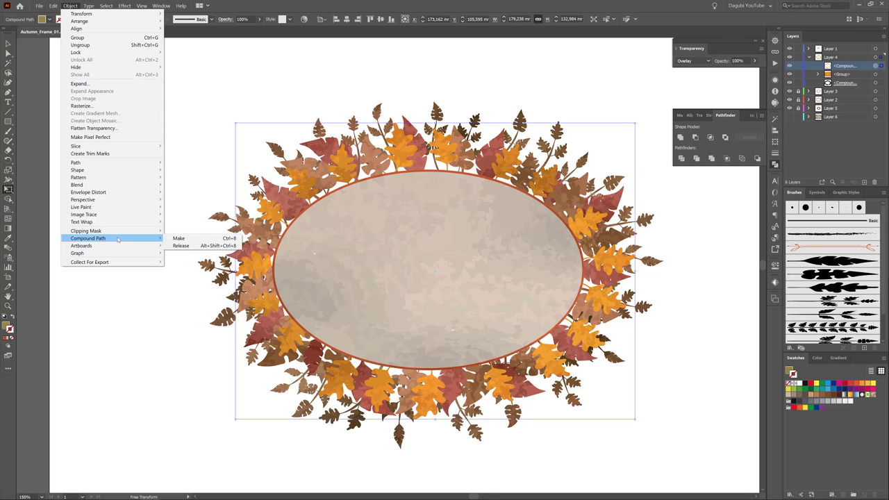
{"action": "left_click", "coordinate": [186, 247]}
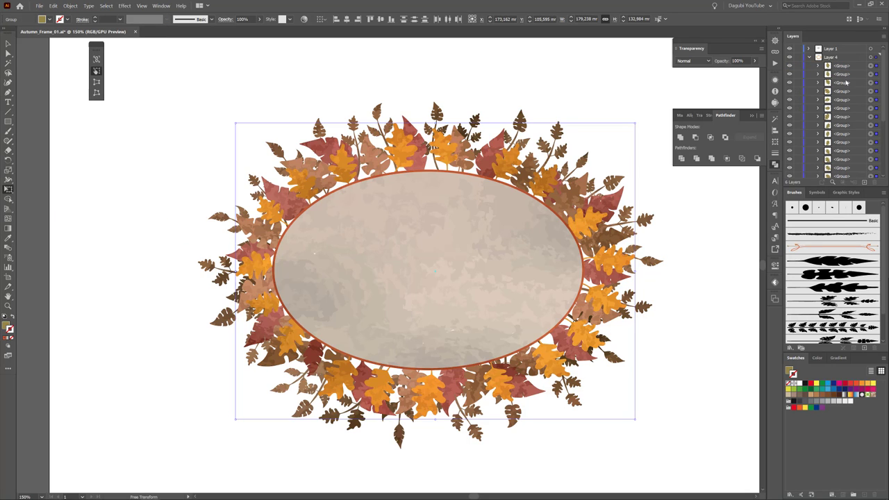
{"action": "scroll", "coordinate": [840, 76], "scroll_direction": "down", "scroll_amount": 2}
{"action": "scroll", "coordinate": [848, 88], "scroll_direction": "down", "scroll_amount": 5}
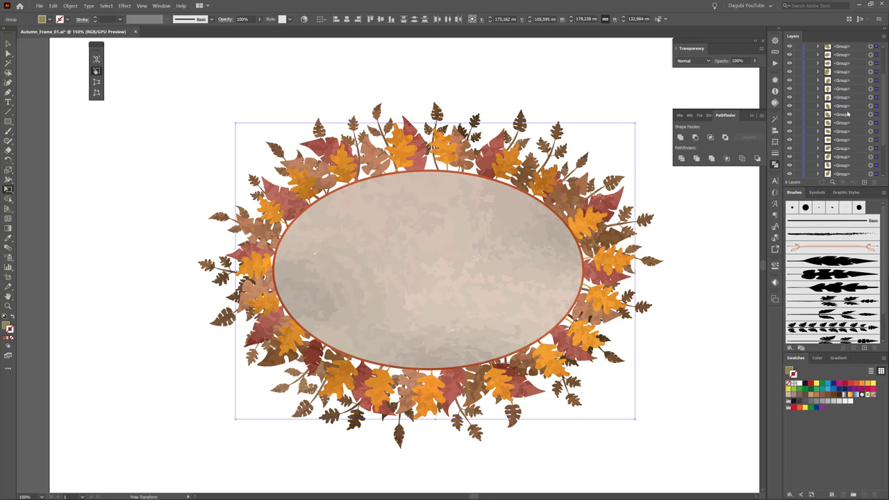
{"action": "scroll", "coordinate": [851, 124], "scroll_direction": "up", "scroll_amount": 6}
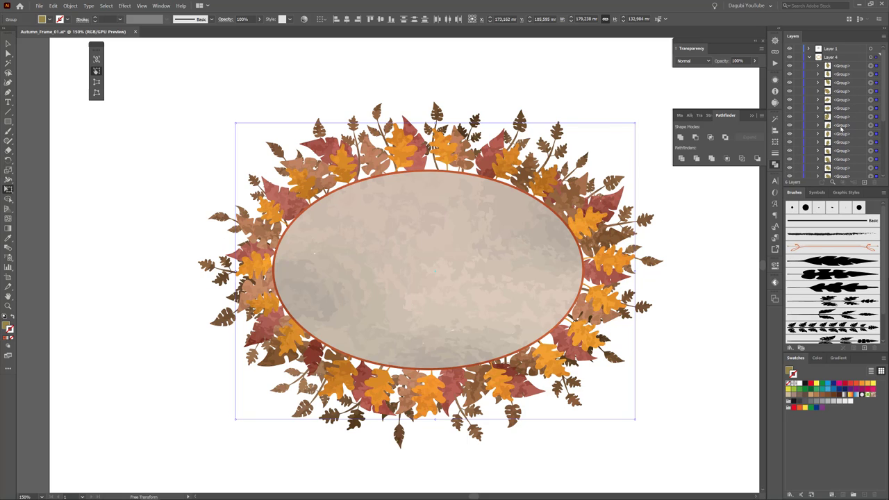
Lock the lower group, the compound path and Layer 1 in the Layers panel.
{"action": "left_click", "coordinate": [871, 84]}
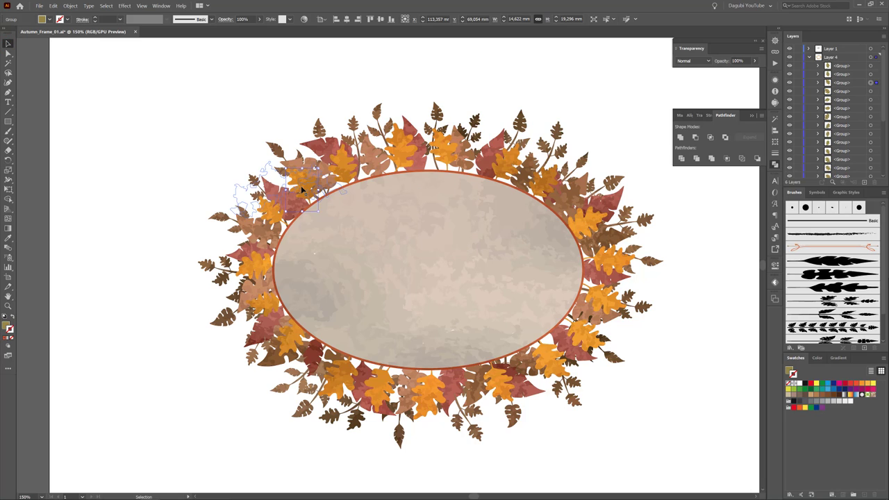
{"action": "left_click", "coordinate": [513, 163]}
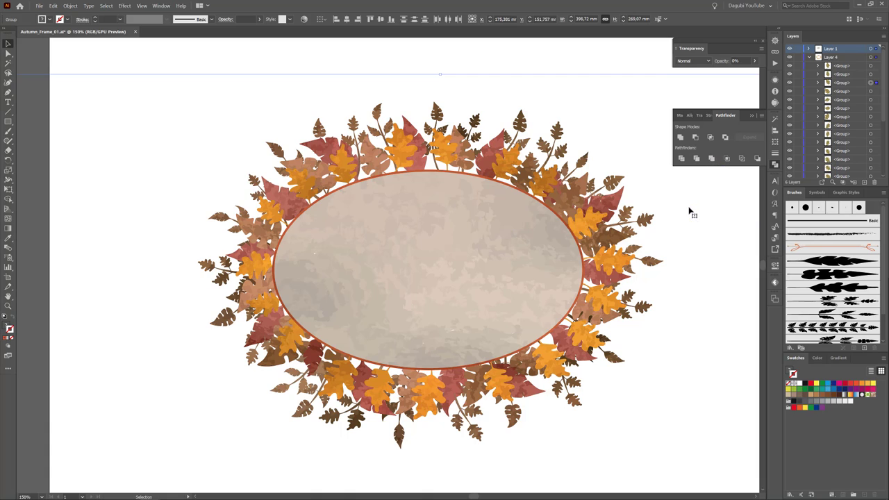
{"action": "scroll", "coordinate": [848, 106], "scroll_direction": "down", "scroll_amount": 5}
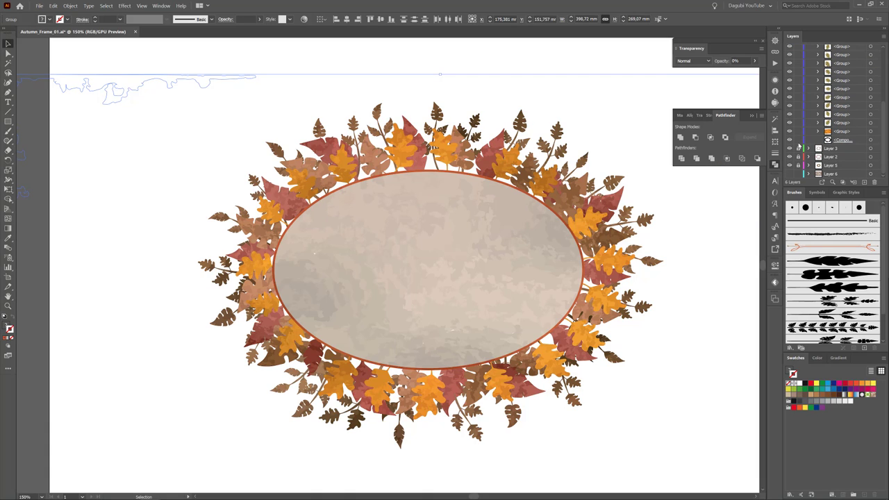
{"action": "left_click", "coordinate": [798, 132]}
{"action": "left_click", "coordinate": [799, 139]}
{"action": "left_click", "coordinate": [341, 55]}
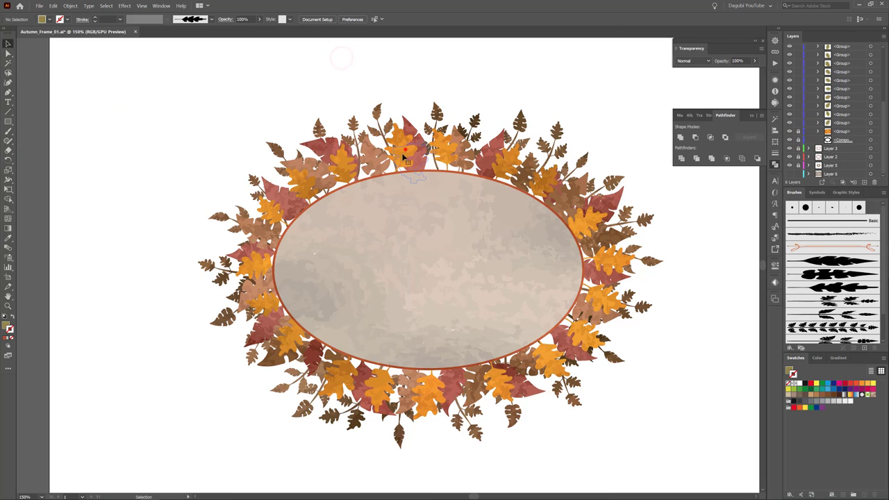
{"action": "left_click_drag", "start_coordinate": [404, 149], "coordinate": [743, 181]}
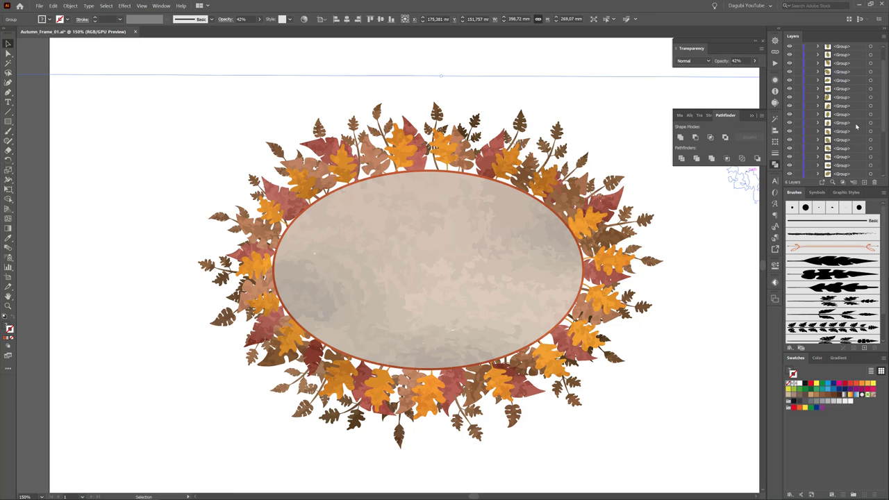
{"action": "scroll", "coordinate": [856, 113], "scroll_direction": "up", "scroll_amount": 5}
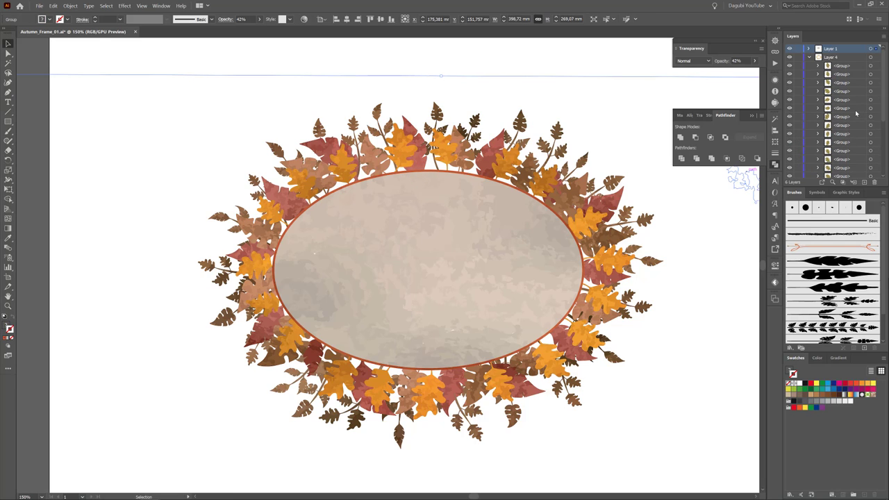
{"action": "left_click", "coordinate": [798, 49]}
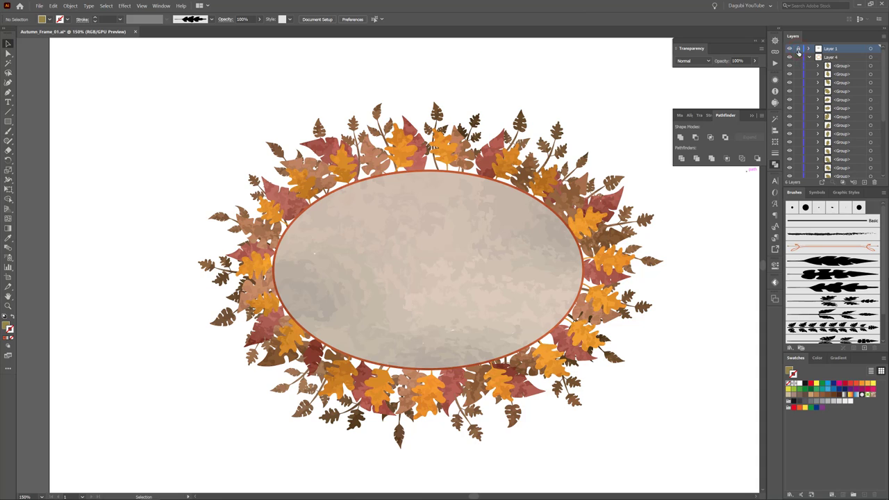
{"action": "left_click", "coordinate": [809, 58]}
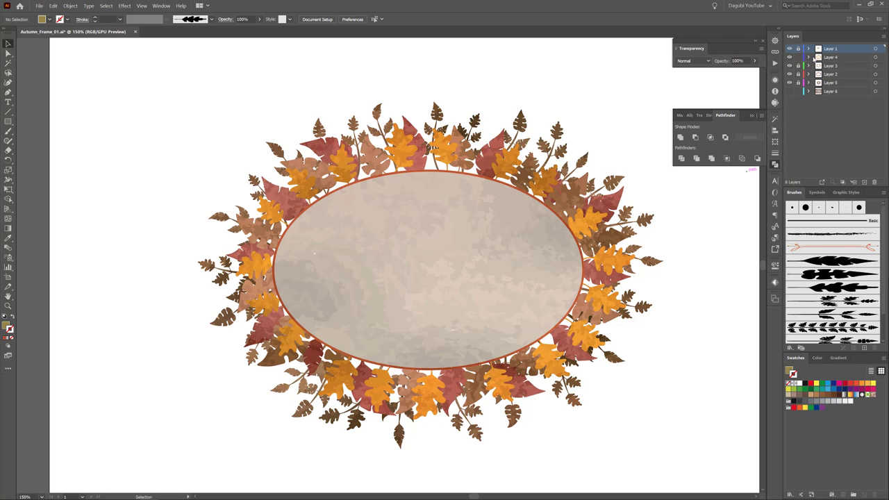
{"action": "left_click", "coordinate": [809, 58]}
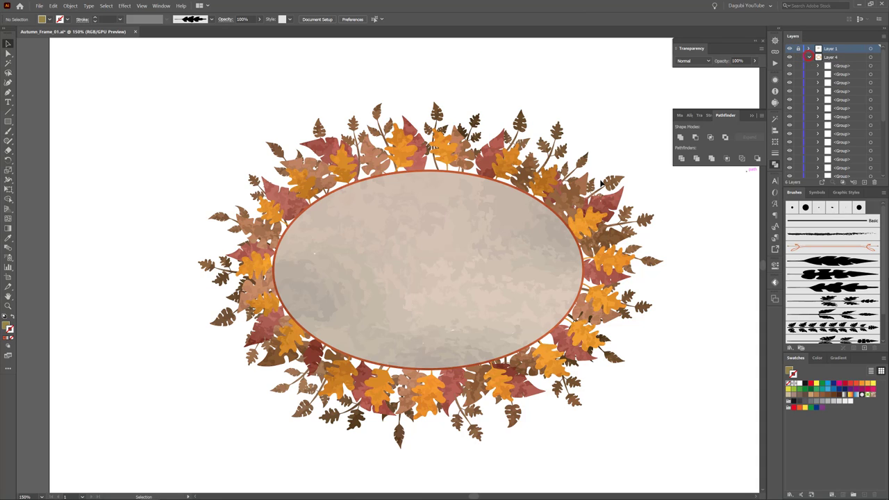
Select five orange leaf groups at the wreath's top, right, bottom, left and far left.
{"action": "left_click", "coordinate": [396, 149]}
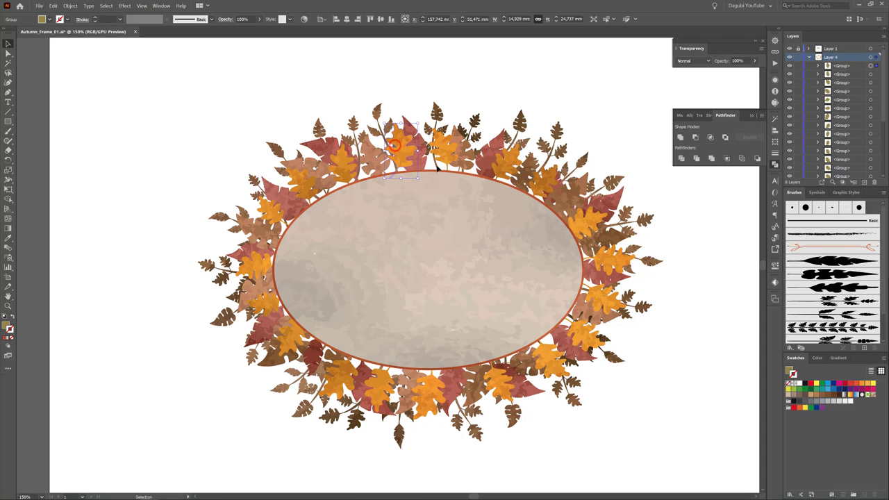
{"action": "left_click", "coordinate": [579, 223], "text": "shift"}
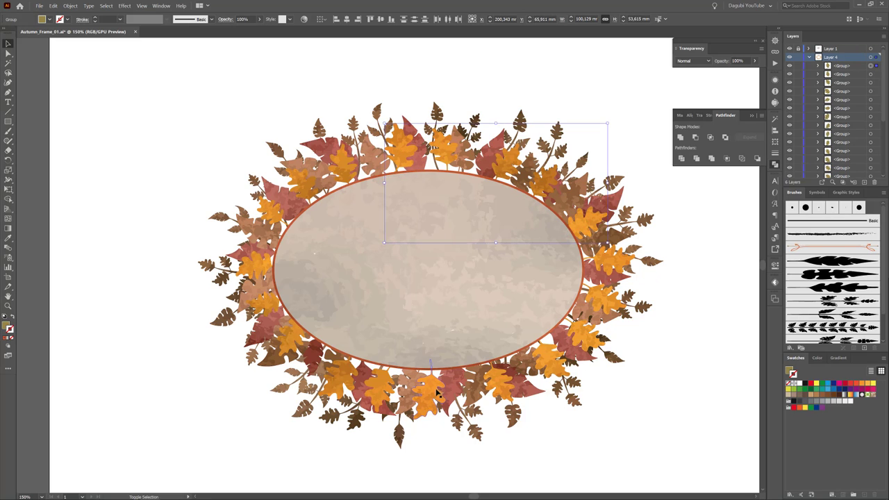
{"action": "left_click", "coordinate": [435, 392], "text": "shift"}
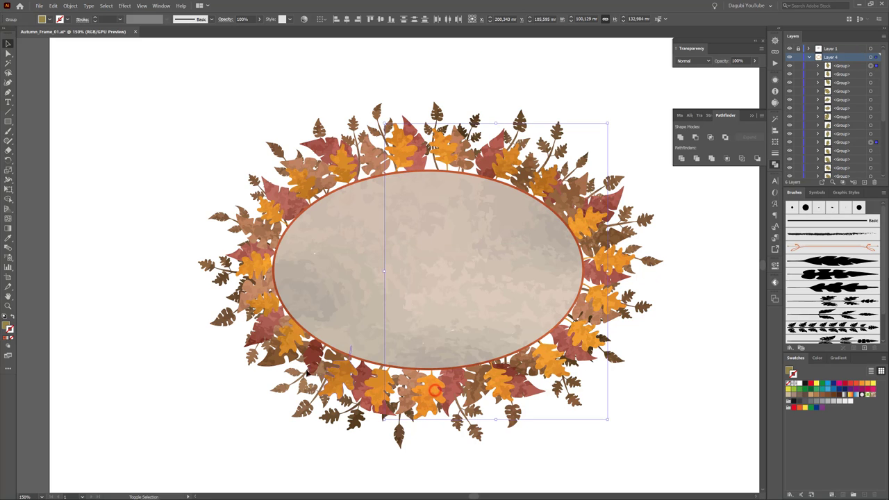
{"action": "left_click", "coordinate": [290, 345], "text": "shift"}
{"action": "left_click", "coordinate": [250, 269], "text": "shift"}
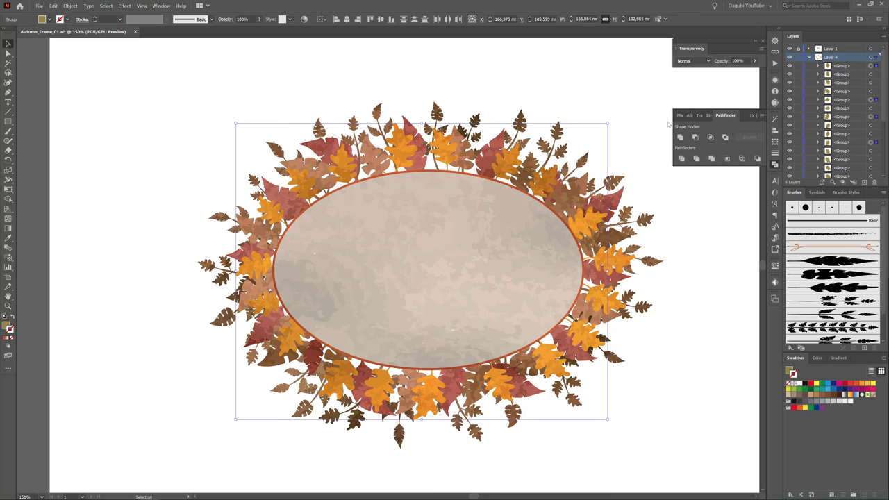
Recolor the selected leaf groups to bright yellow (H 87°, S 78%, B 71%) on the unlinked colour wheel.
{"action": "left_click", "coordinate": [304, 19]}
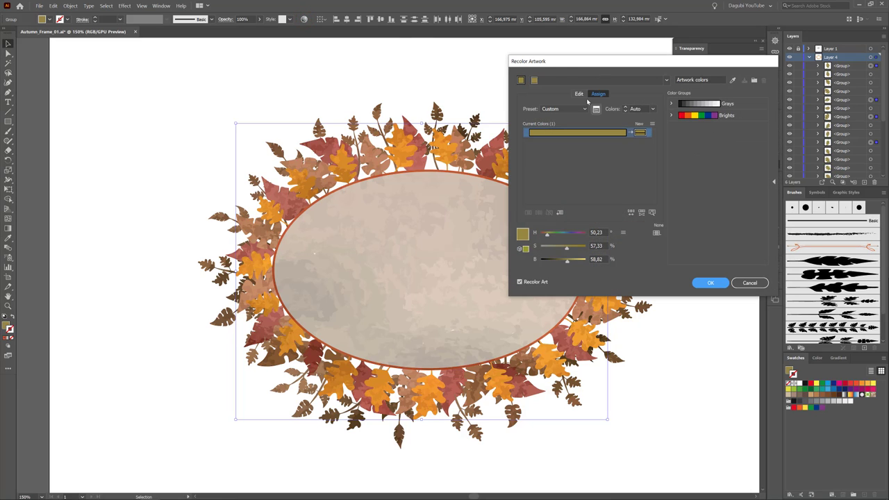
{"action": "left_click", "coordinate": [578, 94]}
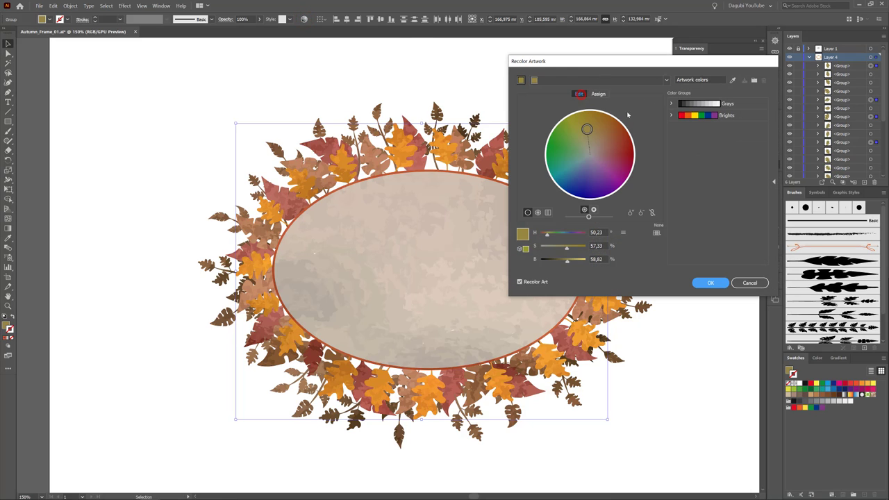
{"action": "left_click", "coordinate": [651, 212]}
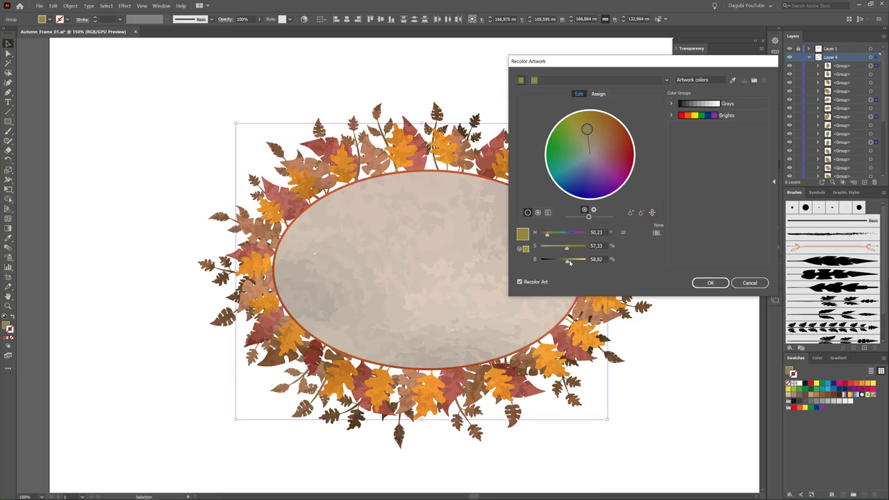
{"action": "mouse_move", "coordinate": [547, 237]}
{"action": "left_mouse_down"}
{"action": "mouse_move", "coordinate": [575, 249]}
{"action": "mouse_move", "coordinate": [573, 261]}
{"action": "left_mouse_up"}
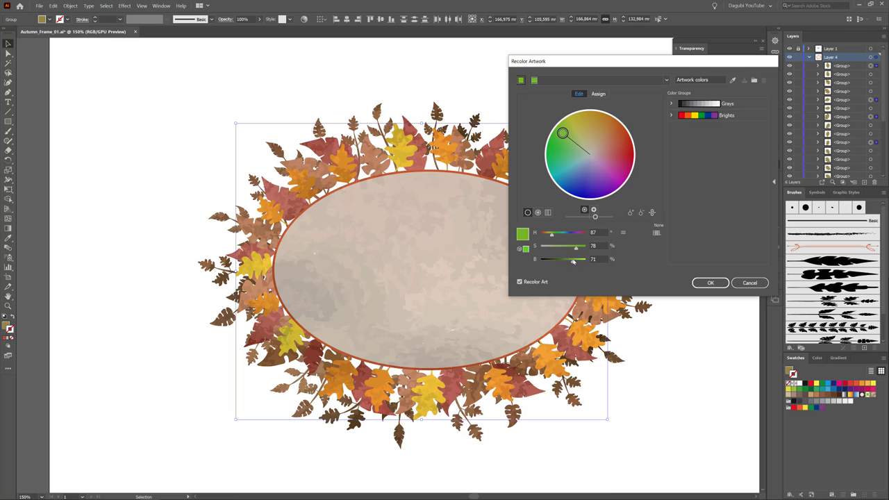
{"action": "left_click", "coordinate": [710, 284]}
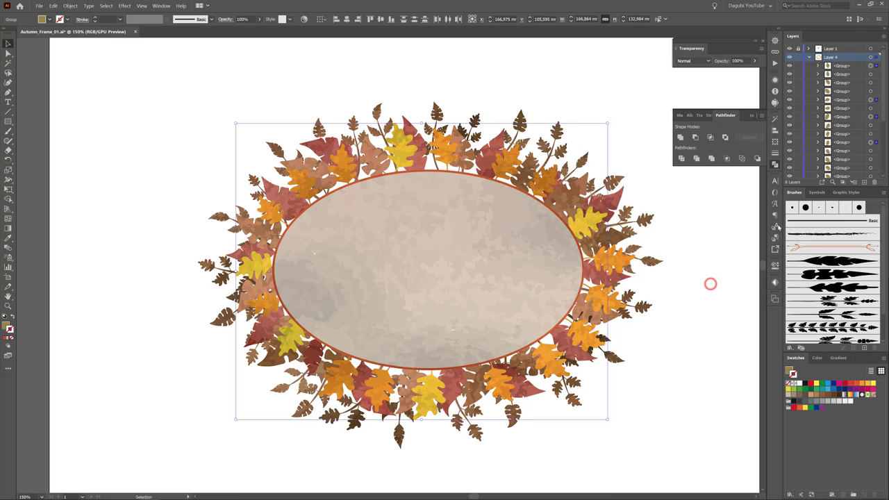
Unlock Layer 3 and move its texture compound path above the leaf group.
{"action": "left_click", "coordinate": [809, 57]}
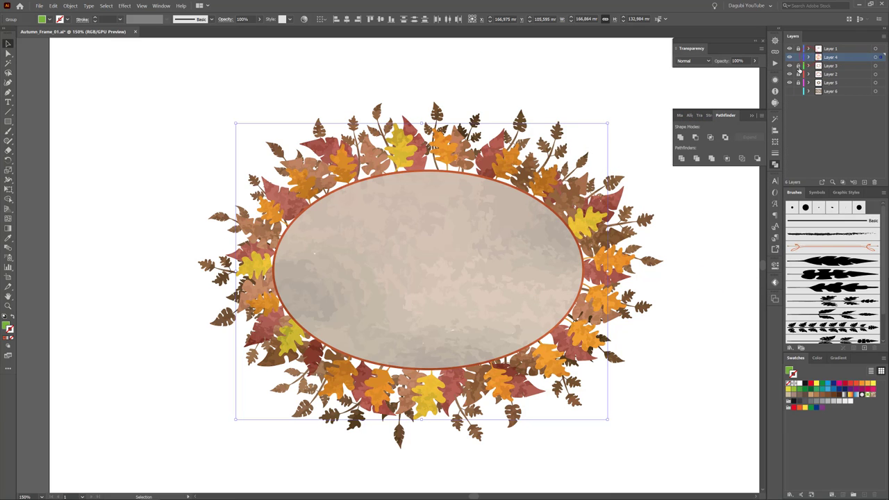
{"action": "left_click", "coordinate": [799, 66]}
{"action": "left_click", "coordinate": [808, 65]}
{"action": "left_click", "coordinate": [841, 91]}
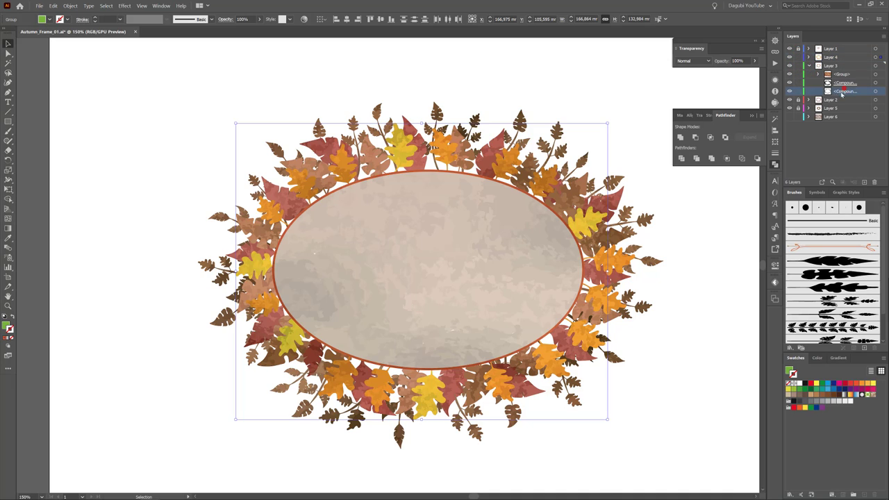
{"action": "left_click_drag", "start_coordinate": [841, 94], "coordinate": [845, 72]}
{"action": "left_click", "coordinate": [858, 72]}
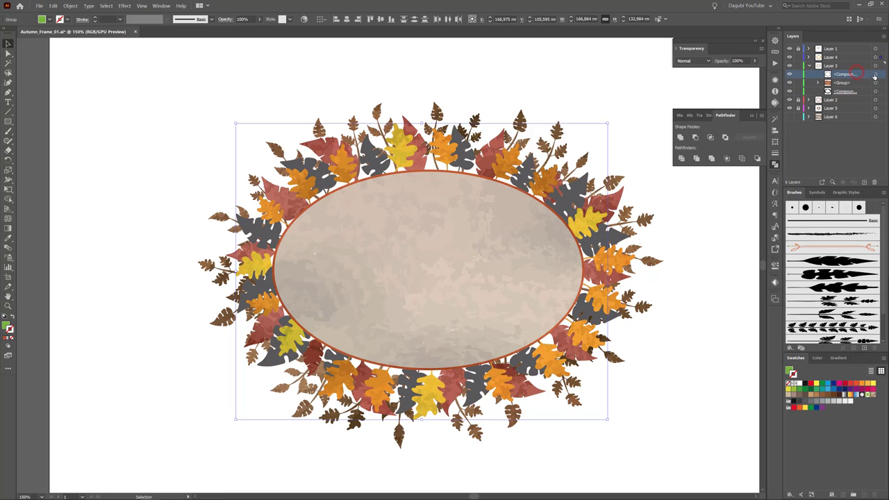
{"action": "left_click", "coordinate": [875, 73]}
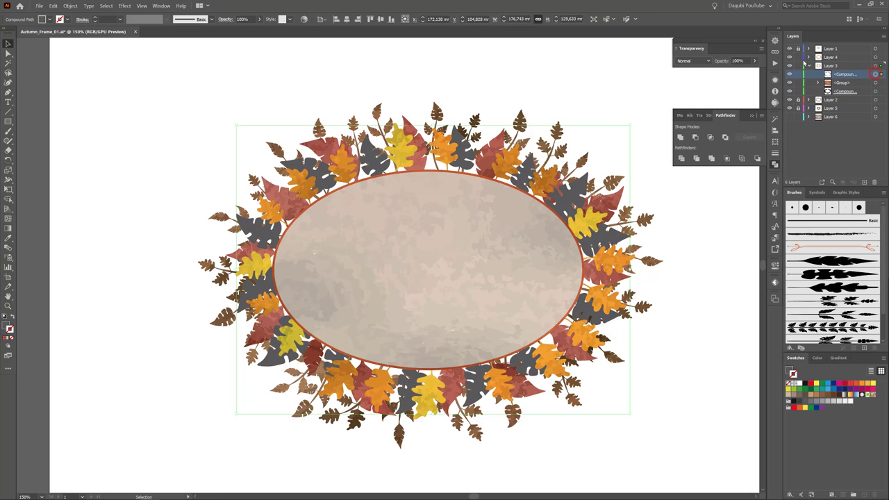
Set the texture to Overlay blend mode and release the compound path into pieces.
{"action": "left_click", "coordinate": [686, 62]}
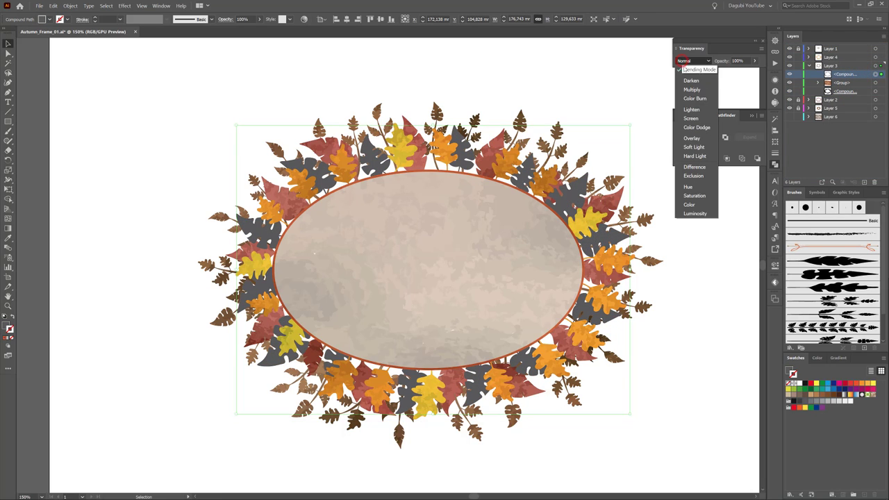
{"action": "left_click", "coordinate": [694, 138]}
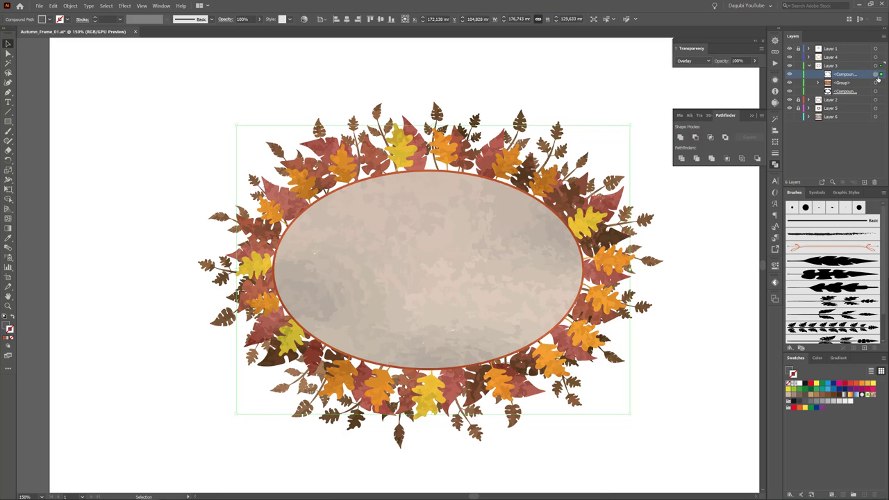
{"action": "left_click", "coordinate": [70, 6]}
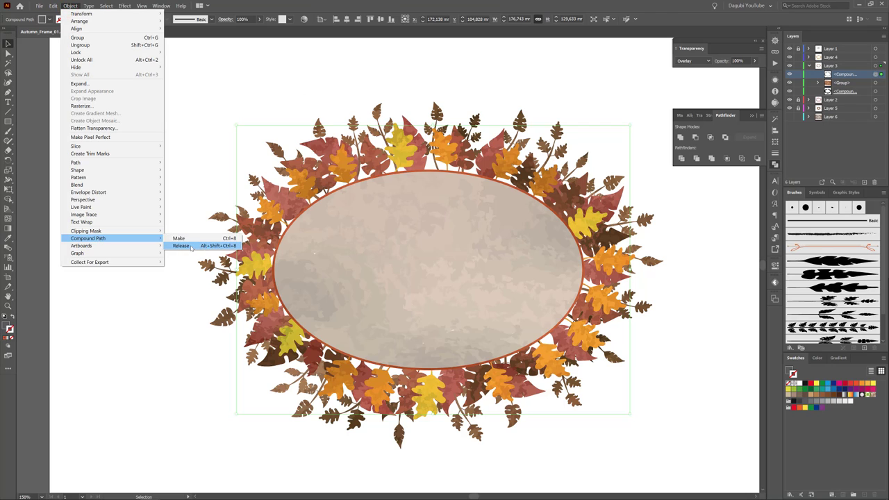
{"action": "left_click", "coordinate": [190, 245]}
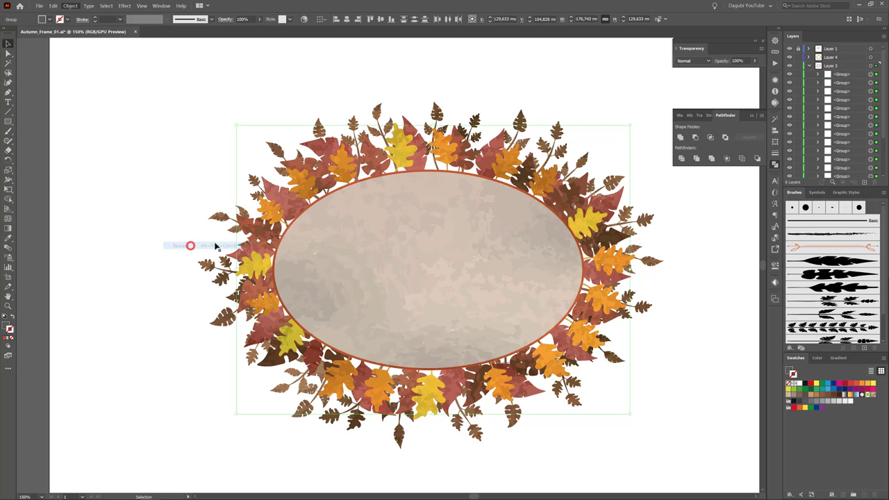
Target four scattered leaf groups of Layer 3 in the Layers panel.
{"action": "left_click", "coordinate": [870, 92]}
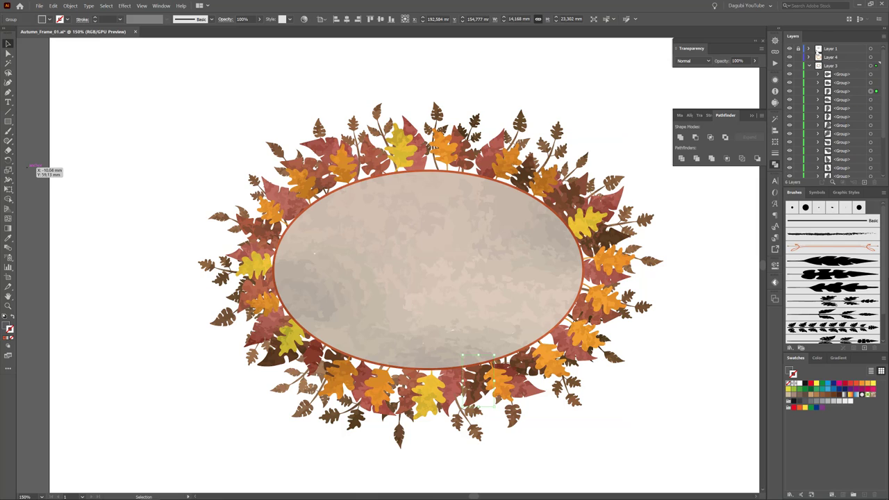
{"action": "left_click", "coordinate": [871, 82]}
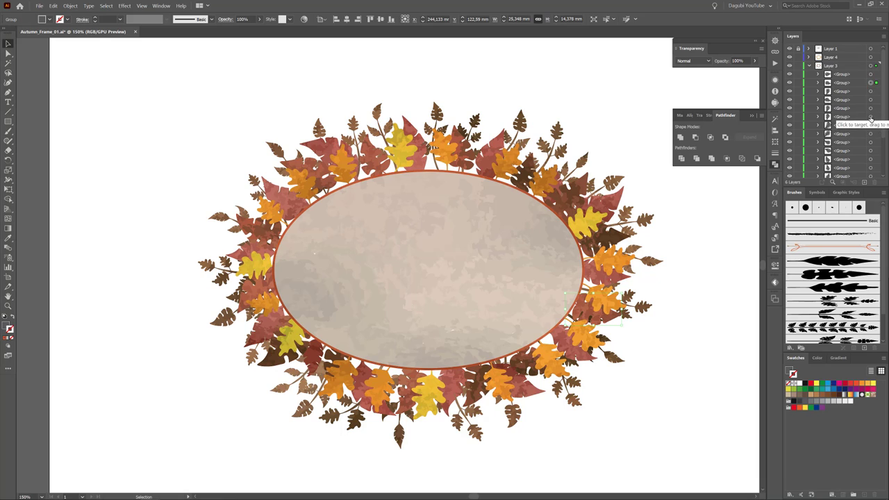
{"action": "left_click", "coordinate": [871, 116]}
{"action": "left_click", "coordinate": [870, 175]}
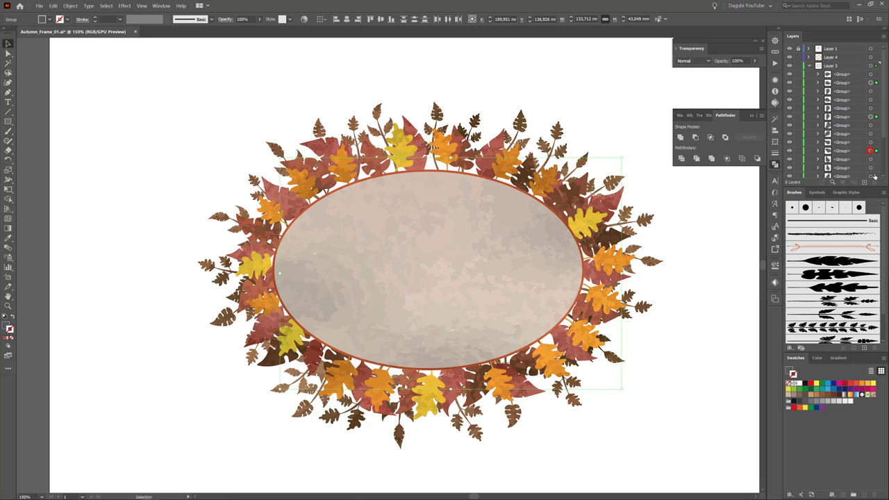
{"action": "scroll", "coordinate": [865, 142], "scroll_direction": "down", "scroll_amount": 2}
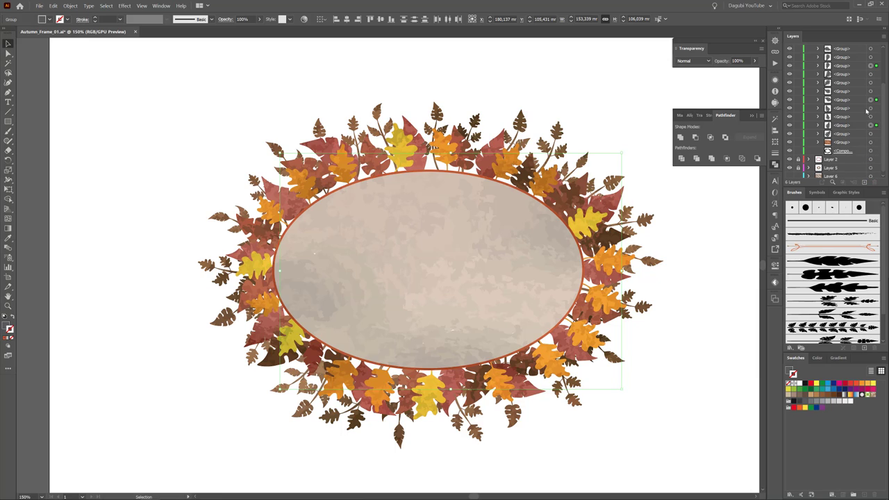
{"action": "scroll", "coordinate": [865, 104], "scroll_direction": "up", "scroll_amount": 2}
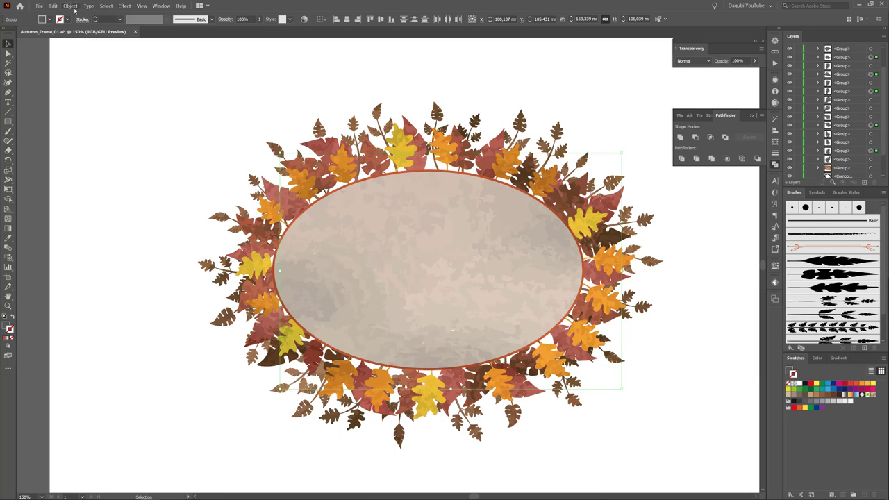
Adjust Color Balance with Green −19% and slightly more Red, then deselect.
{"action": "left_click", "coordinate": [53, 6]}
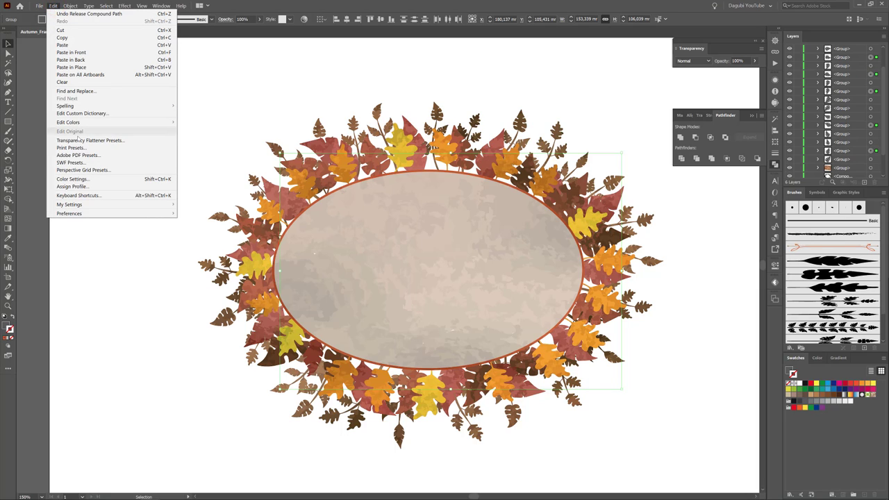
{"action": "mouse_move", "coordinate": [68, 122]}
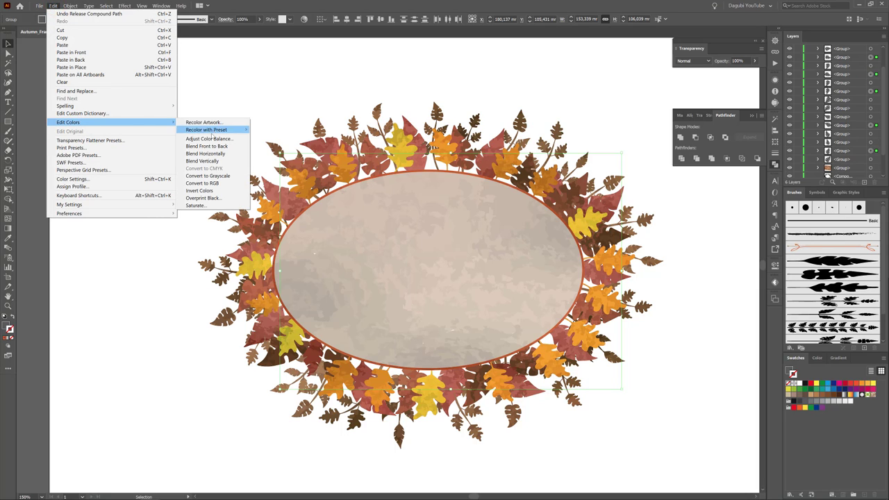
{"action": "left_click", "coordinate": [203, 138]}
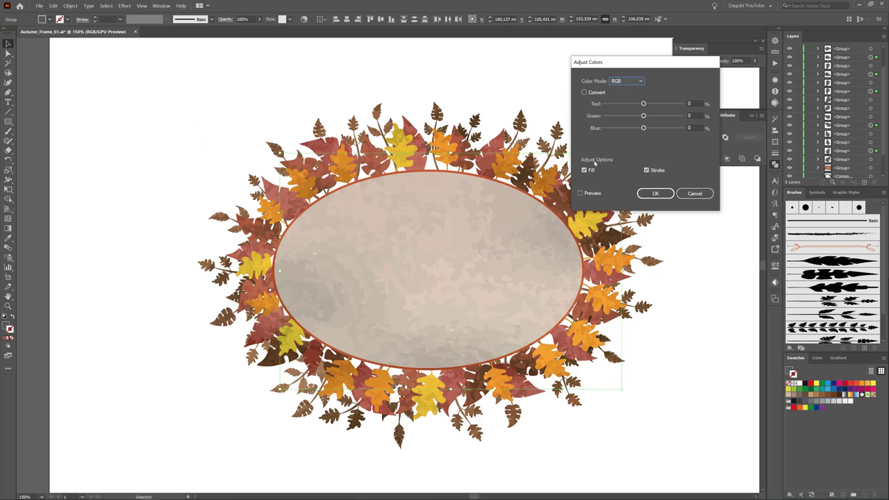
{"action": "left_click", "coordinate": [581, 194]}
{"action": "mouse_move", "coordinate": [643, 116]}
{"action": "left_mouse_down"}
{"action": "mouse_move", "coordinate": [636, 116]}
{"action": "mouse_move", "coordinate": [649, 105]}
{"action": "left_mouse_up"}
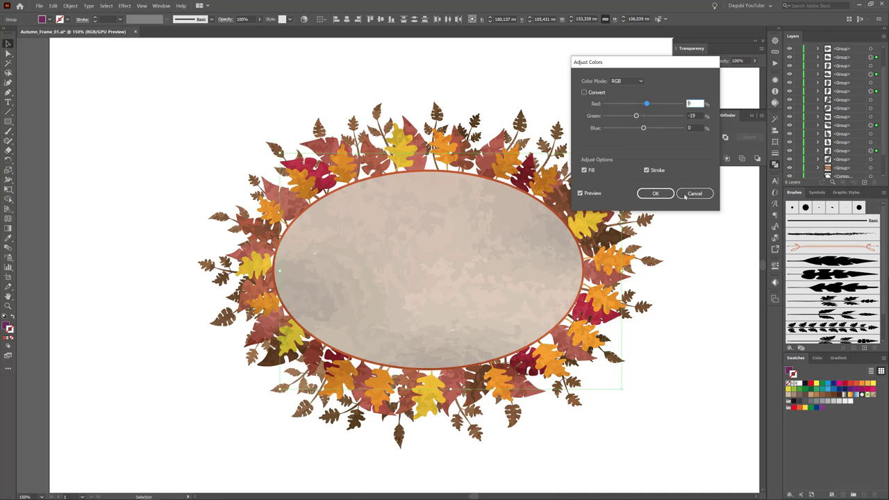
{"action": "left_click", "coordinate": [660, 194]}
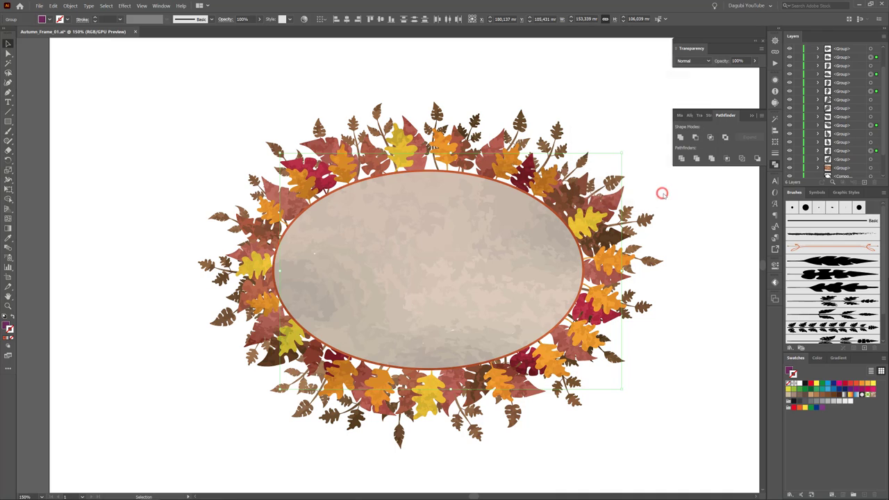
{"action": "left_click", "coordinate": [729, 218]}
Move Layer 5's lower compound path to the top of the layer.
{"action": "scroll", "coordinate": [812, 80], "scroll_direction": "up", "scroll_amount": 2}
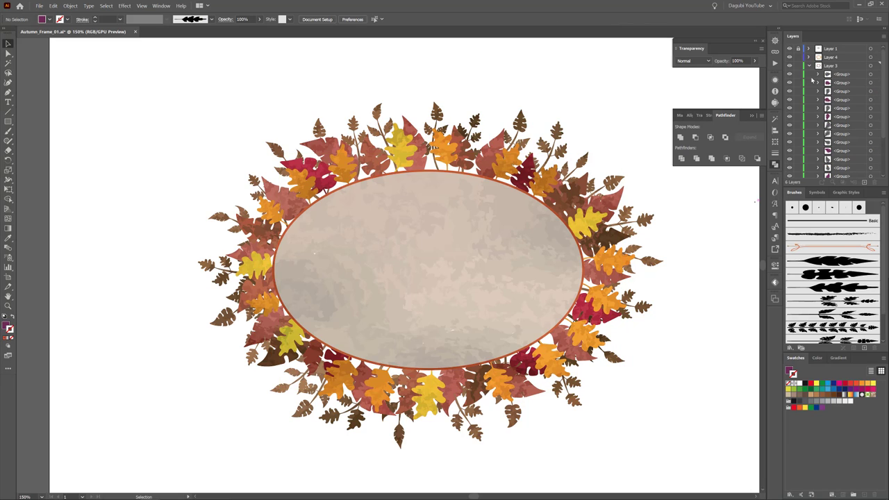
{"action": "left_click", "coordinate": [808, 65]}
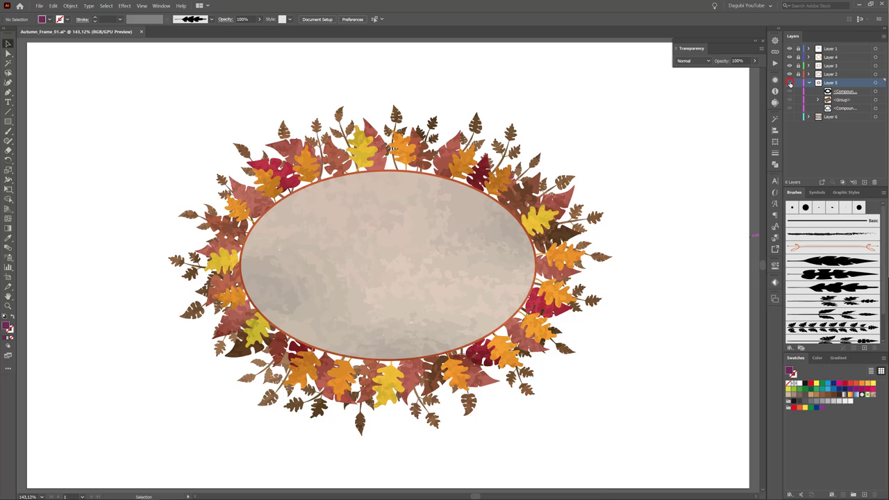
{"action": "left_click", "coordinate": [790, 83]}
{"action": "left_click", "coordinate": [789, 83]}
{"action": "left_click_drag", "start_coordinate": [847, 109], "coordinate": [850, 90]}
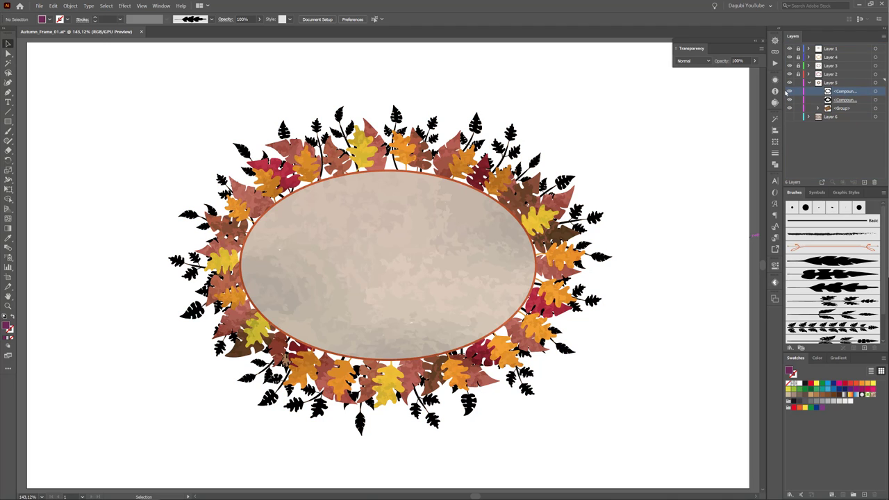
Fill the top compound path with grey and set its blend mode to Overlay.
{"action": "left_click", "coordinate": [874, 91]}
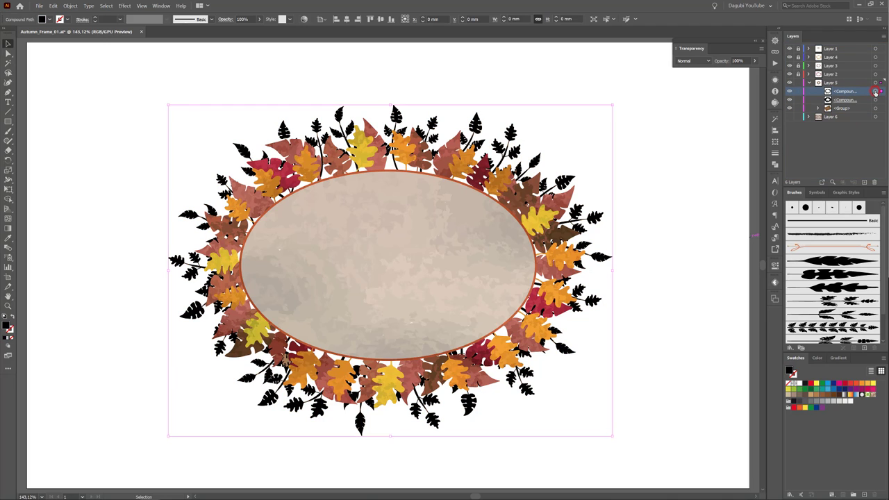
{"action": "left_click", "coordinate": [816, 359]}
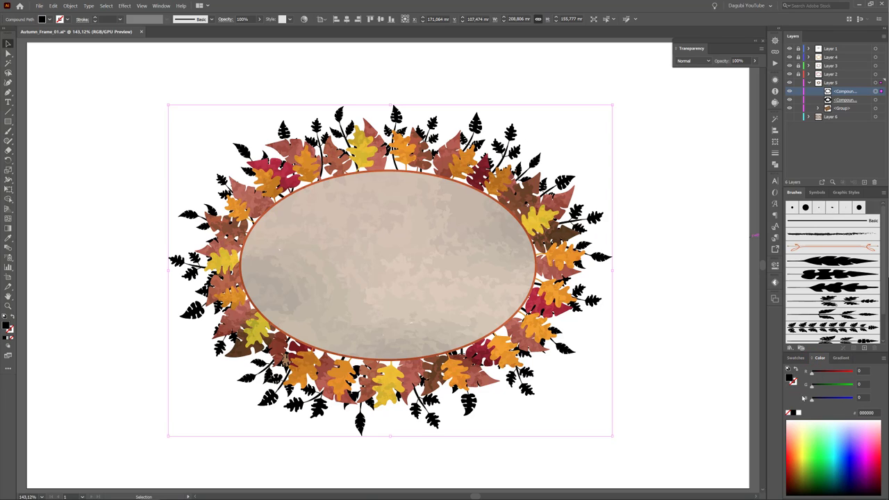
{"action": "left_click", "coordinate": [796, 359]}
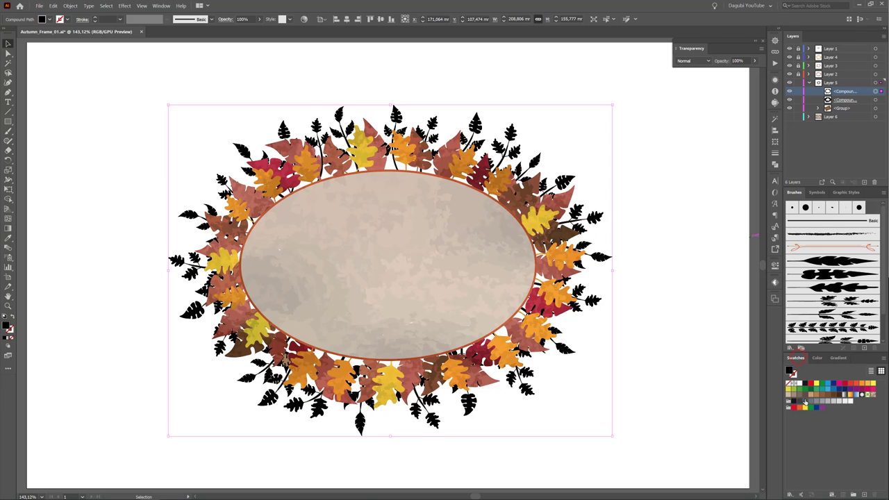
{"action": "left_click", "coordinate": [811, 401]}
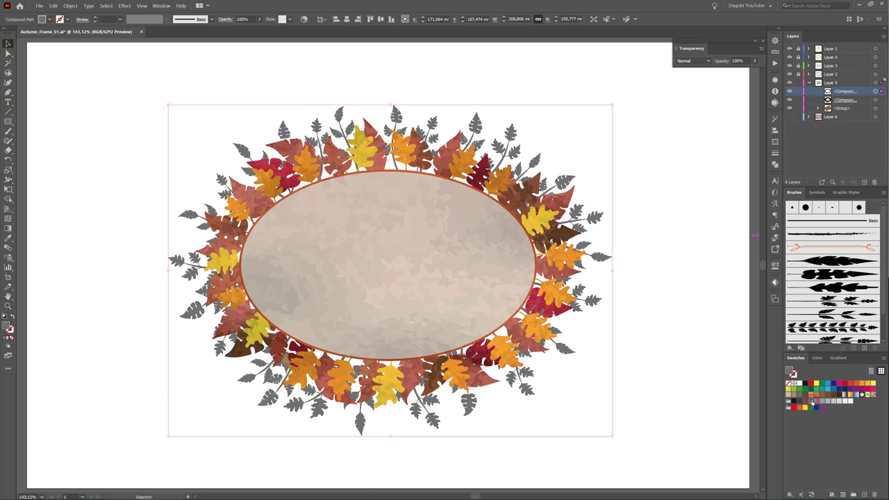
{"action": "left_click", "coordinate": [692, 60]}
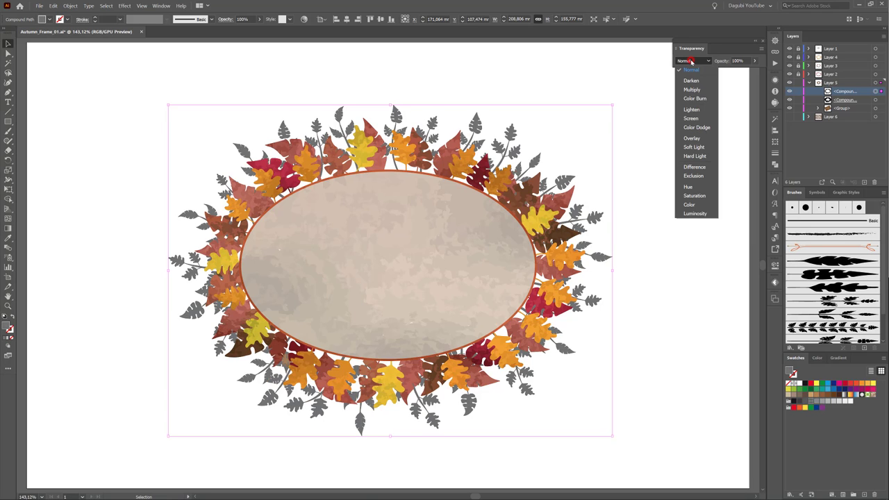
{"action": "left_click", "coordinate": [691, 138]}
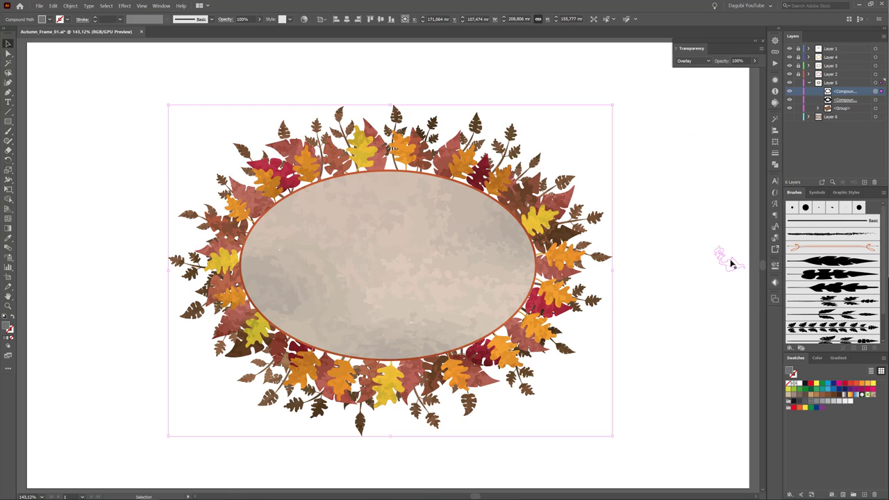
Release the fern texture compound path and raise the red balance of the pieces.
{"action": "left_click", "coordinate": [70, 5]}
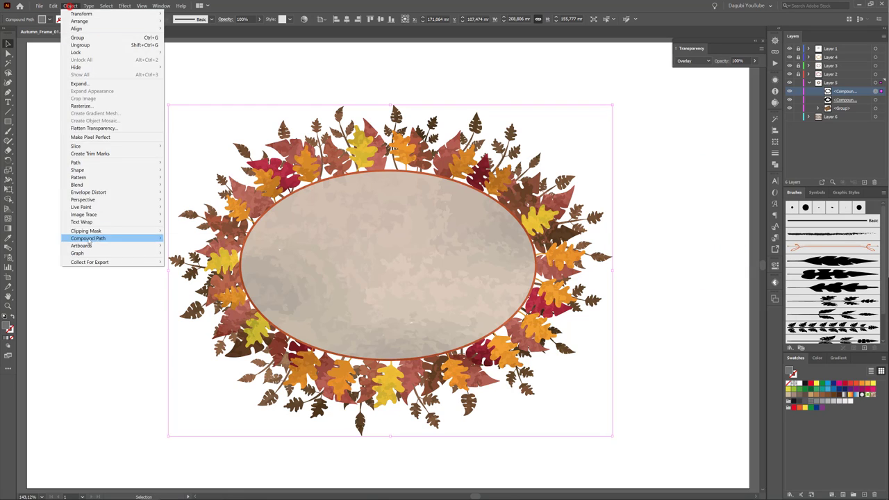
{"action": "left_click", "coordinate": [185, 244]}
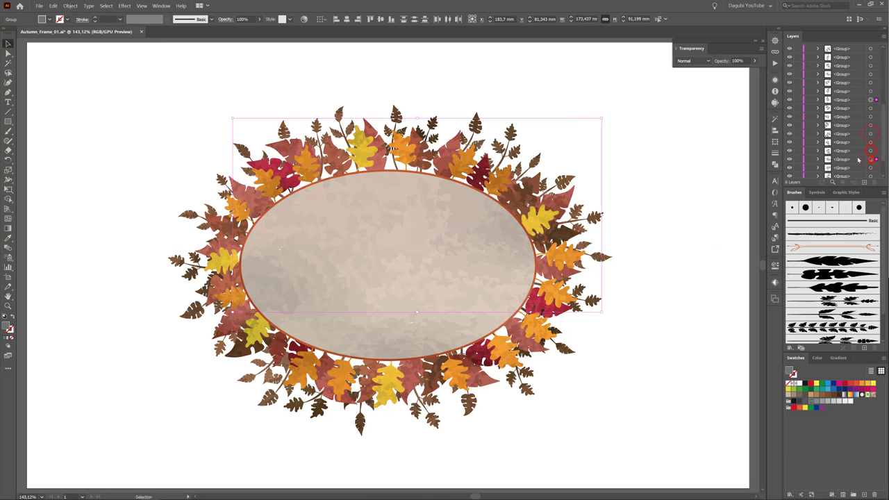
{"action": "left_click", "coordinate": [70, 6]}
{"action": "left_click", "coordinate": [212, 136]}
{"action": "left_click_drag", "start_coordinate": [646, 102], "coordinate": [656, 102]}
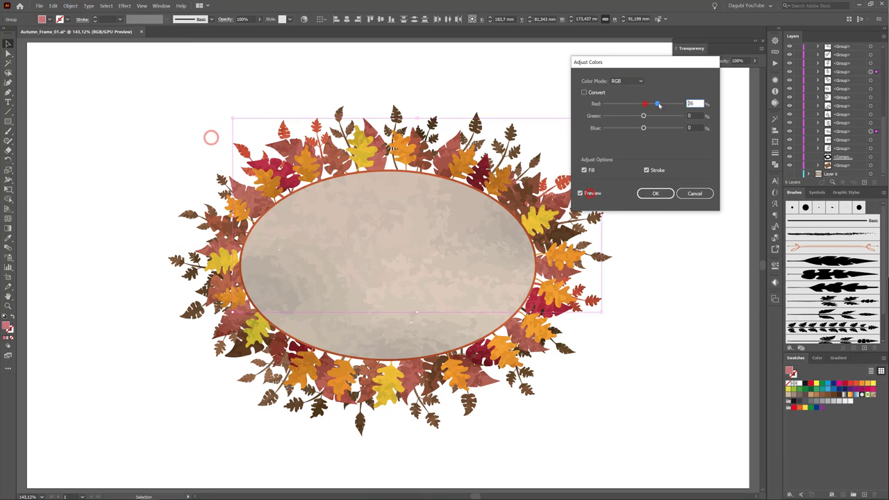
{"action": "left_click", "coordinate": [658, 195]}
Select everything and shift its colours toward green with Recolor Artwork.
{"action": "key", "text": "ctrl+a"}
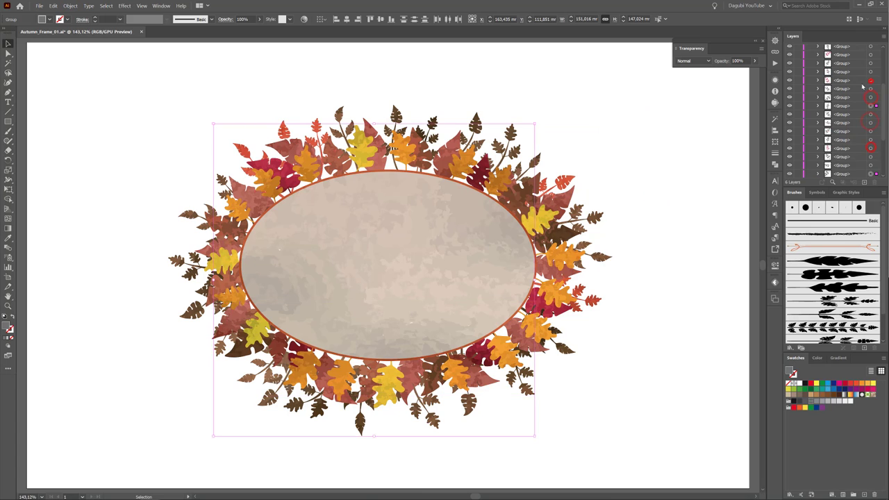
{"action": "left_click", "coordinate": [303, 19]}
{"action": "left_click", "coordinate": [578, 93]}
{"action": "mouse_move", "coordinate": [590, 155]}
{"action": "left_mouse_down"}
{"action": "mouse_move", "coordinate": [578, 170]}
{"action": "mouse_move", "coordinate": [571, 144]}
{"action": "left_mouse_up"}
{"action": "left_click_drag", "start_coordinate": [652, 66], "coordinate": [728, 80]}
{"action": "left_click", "coordinate": [705, 300]}
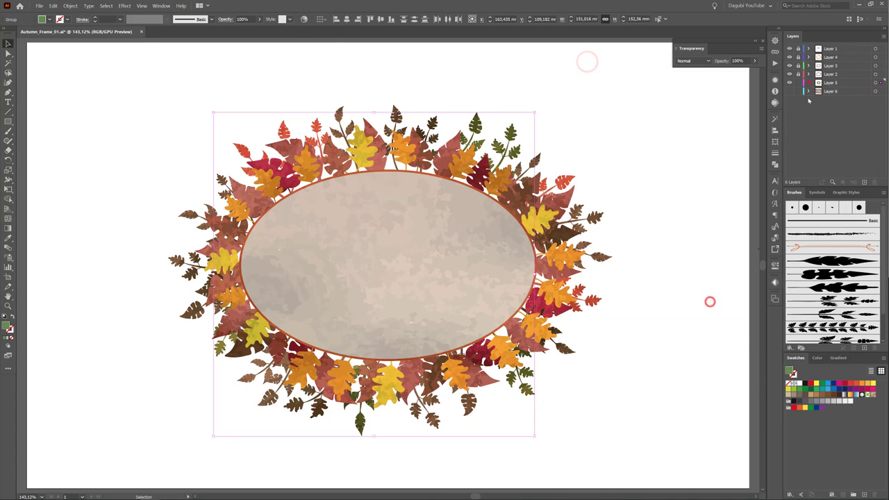
Recolor two more targeted leaf groups toward green, then deselect.
{"action": "scroll", "coordinate": [870, 104], "scroll_direction": "down", "scroll_amount": 3}
{"action": "left_click", "coordinate": [870, 107]}
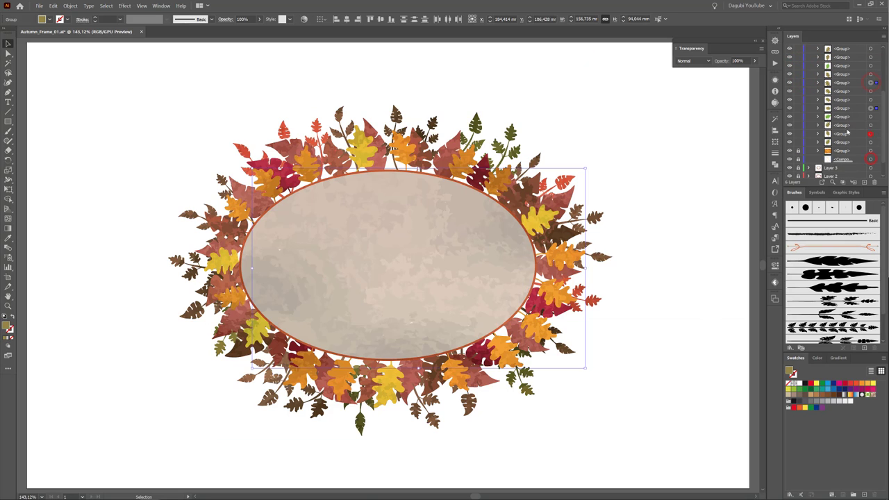
{"action": "left_click", "coordinate": [870, 132], "text": "shift"}
{"action": "left_click", "coordinate": [303, 18]}
{"action": "left_click", "coordinate": [577, 112]}
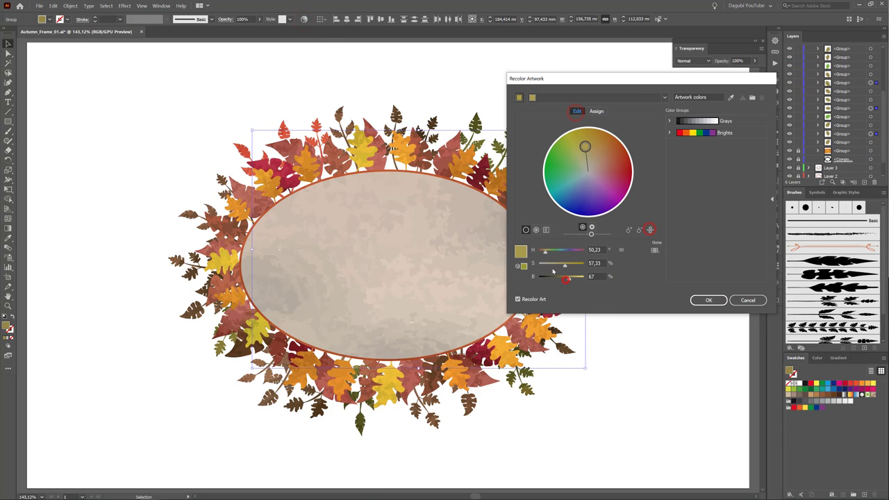
{"action": "left_click_drag", "start_coordinate": [591, 142], "coordinate": [560, 182]}
{"action": "left_click", "coordinate": [709, 300]}
{"action": "left_click", "coordinate": [713, 108]}
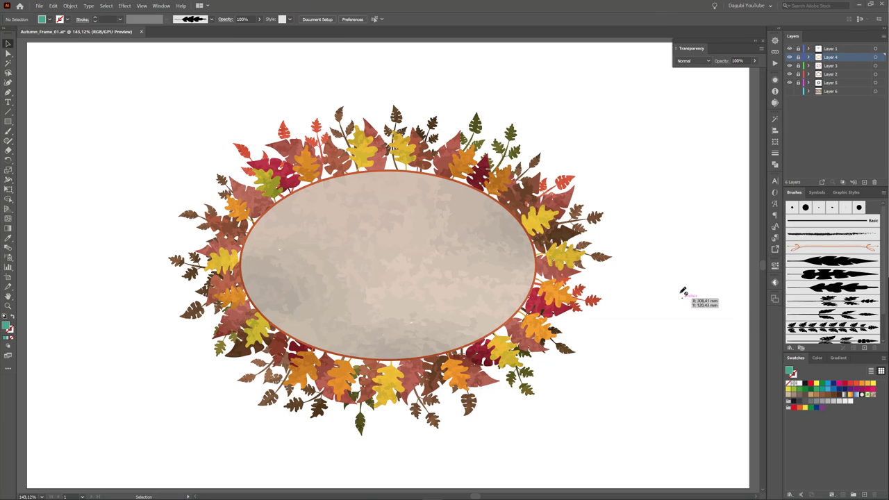
On a new layer, type the title 'Autumn Leaves' inside the oval.
{"action": "left_click", "coordinate": [858, 48]}
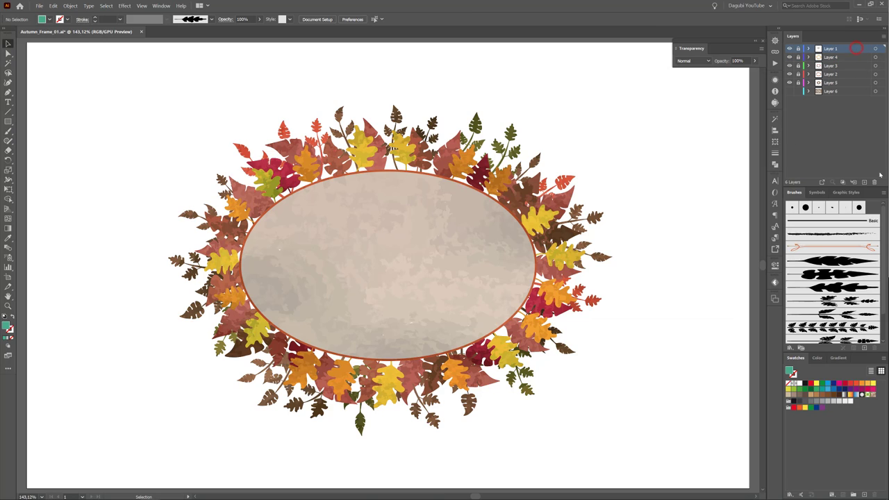
{"action": "left_click", "coordinate": [865, 181]}
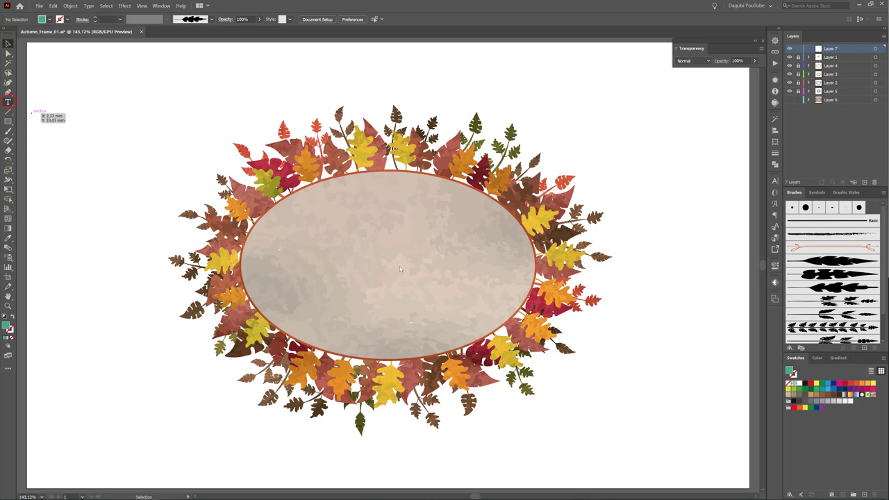
{"action": "left_click", "coordinate": [344, 231]}
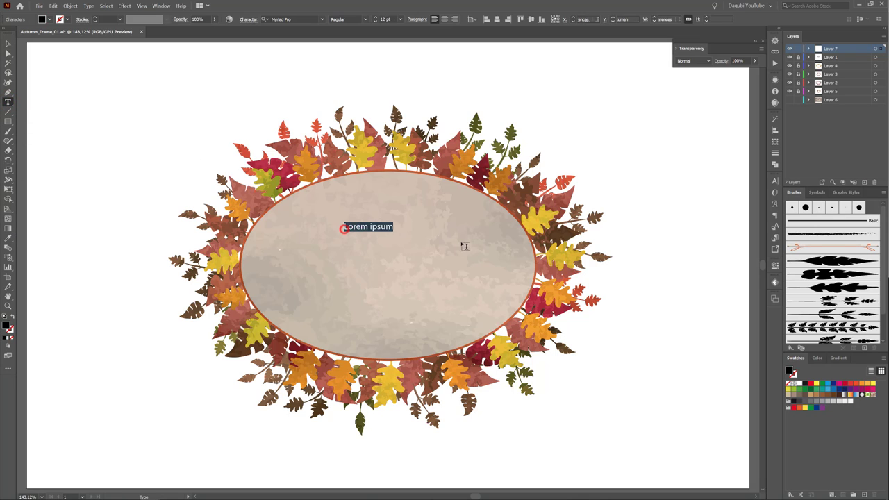
{"action": "type", "text": "Autumn leaves"}
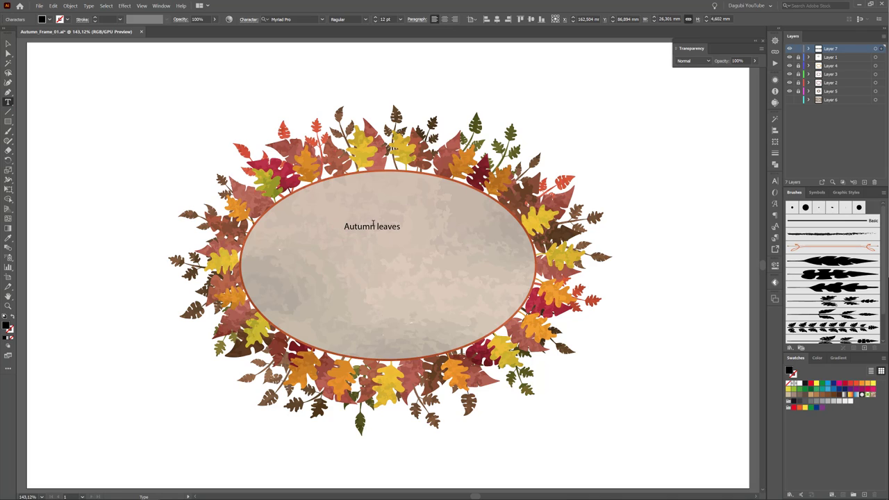
{"action": "left_click", "coordinate": [377, 225]}
{"action": "key", "text": "BackSpace"}
{"action": "type", "text": "L"}
{"action": "left_click", "coordinate": [877, 49]}
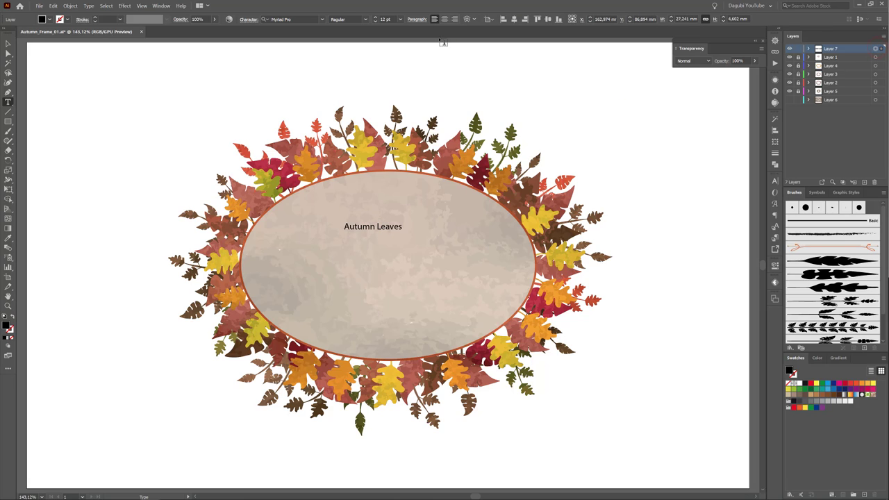
Set the title to 72 pt and move it to the oval's middle.
{"action": "left_click", "coordinate": [401, 20]}
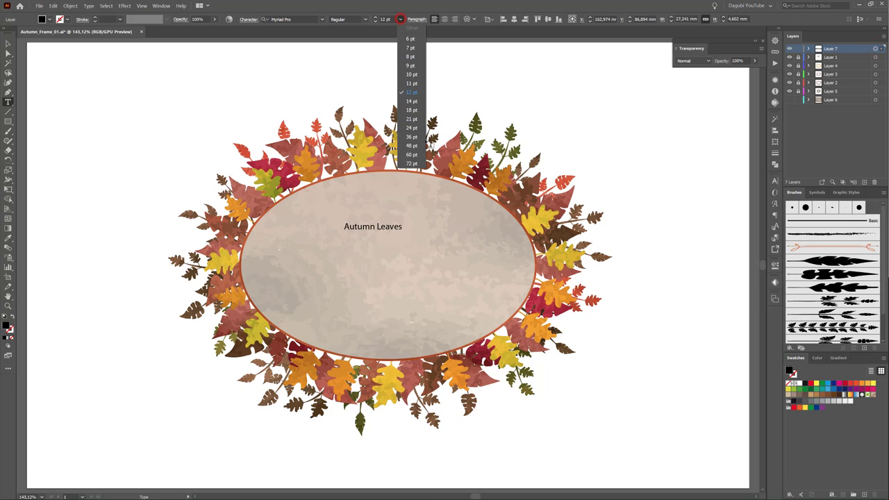
{"action": "left_click", "coordinate": [417, 163]}
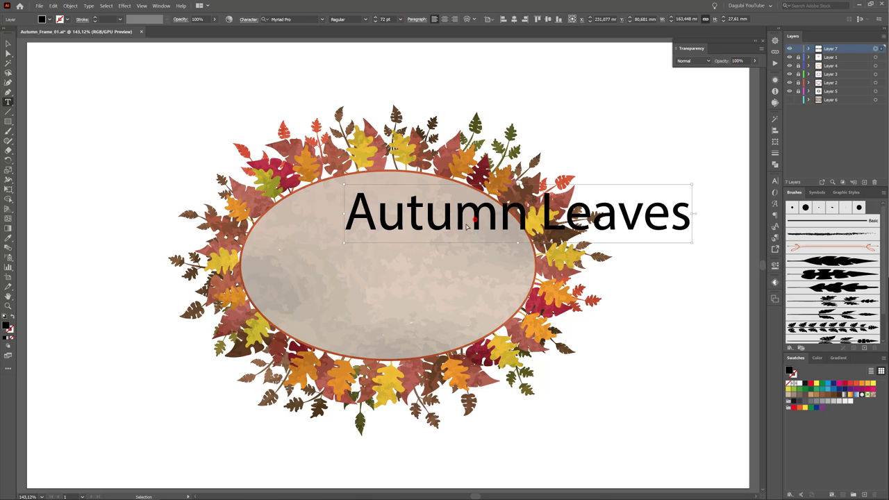
{"action": "mouse_move", "coordinate": [475, 219]}
{"action": "left_mouse_down"}
{"action": "mouse_move", "coordinate": [338, 268]}
{"action": "mouse_move", "coordinate": [346, 265]}
{"action": "left_mouse_up"}
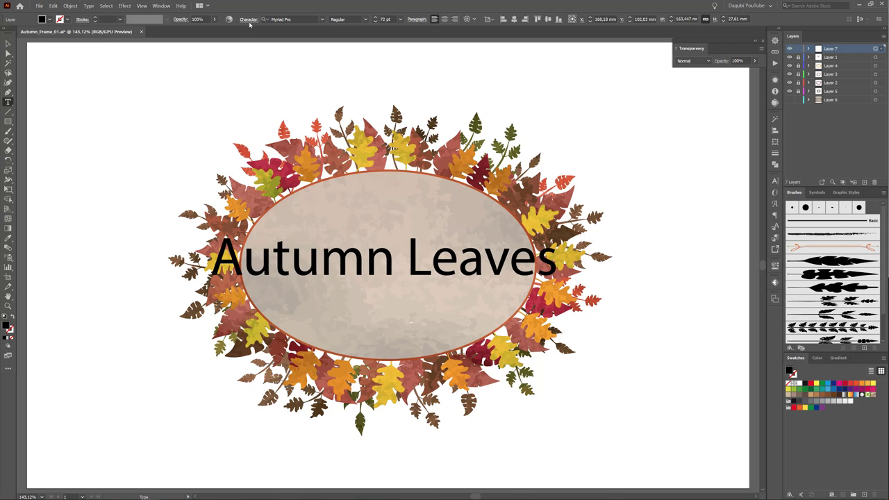
Change the title's font to Monday Bold.
{"action": "left_click", "coordinate": [295, 18]}
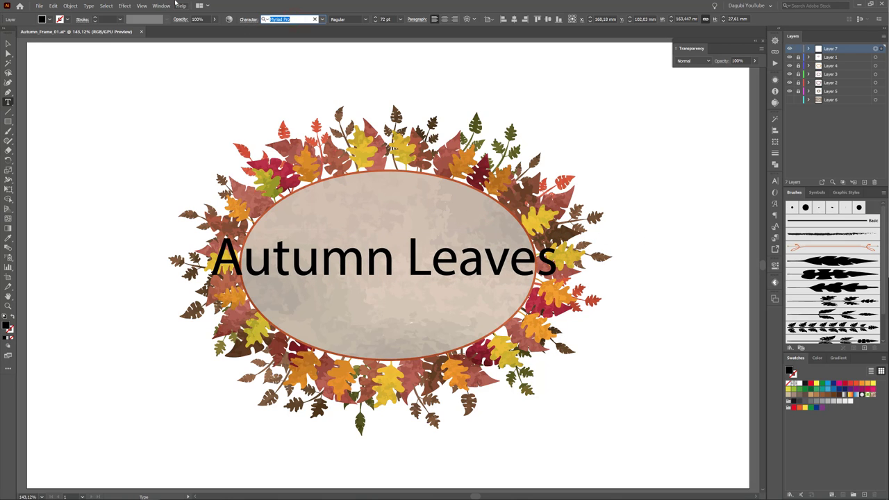
{"action": "type", "text": "mond"}
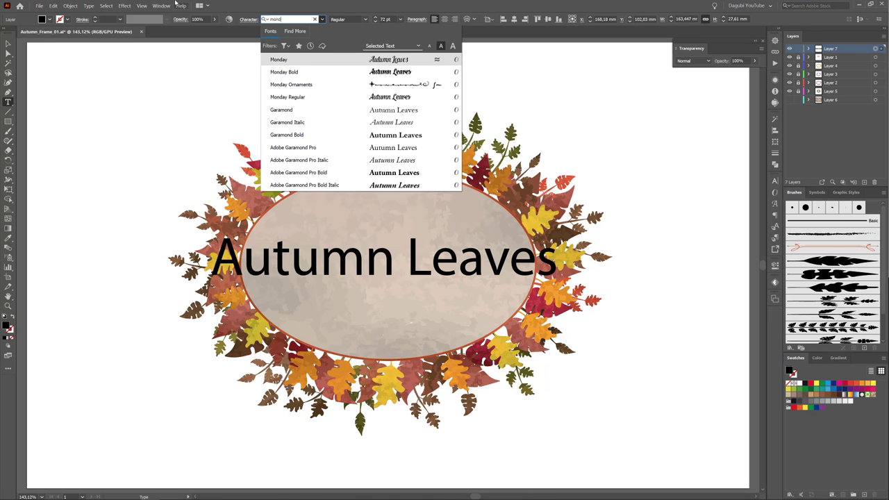
{"action": "left_click", "coordinate": [291, 59]}
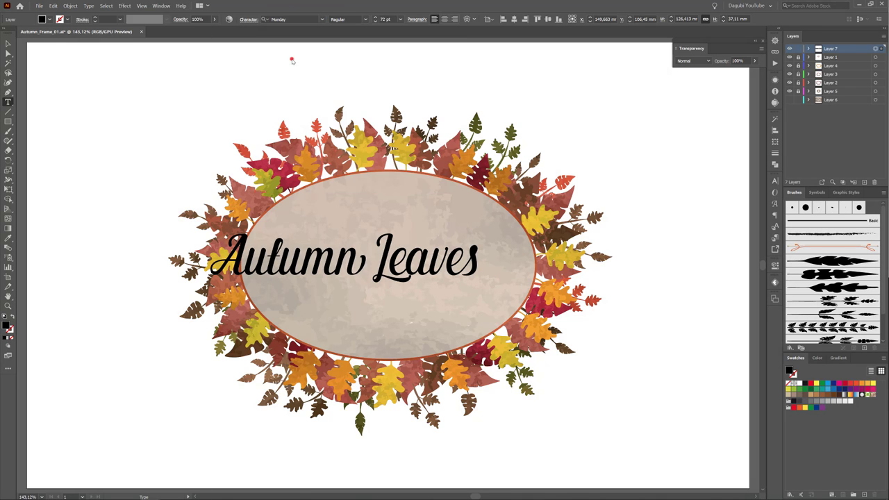
{"action": "left_click", "coordinate": [365, 19]}
{"action": "left_click", "coordinate": [324, 21]}
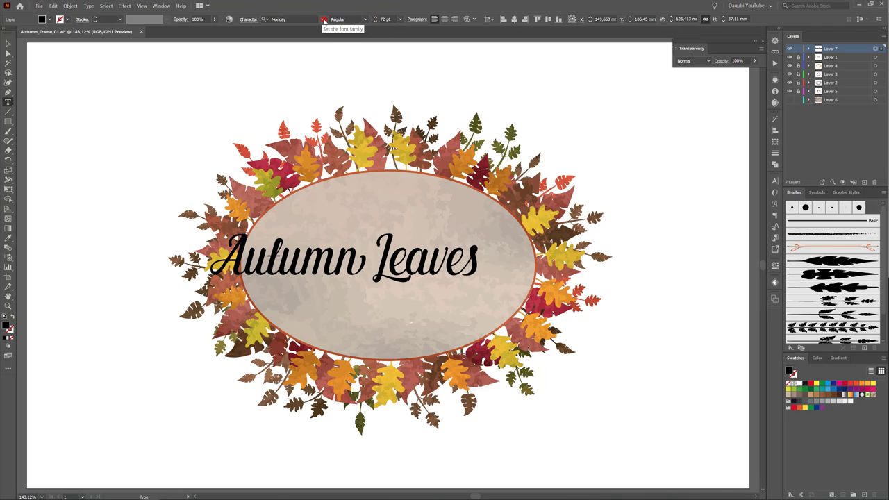
{"action": "left_click", "coordinate": [324, 20]}
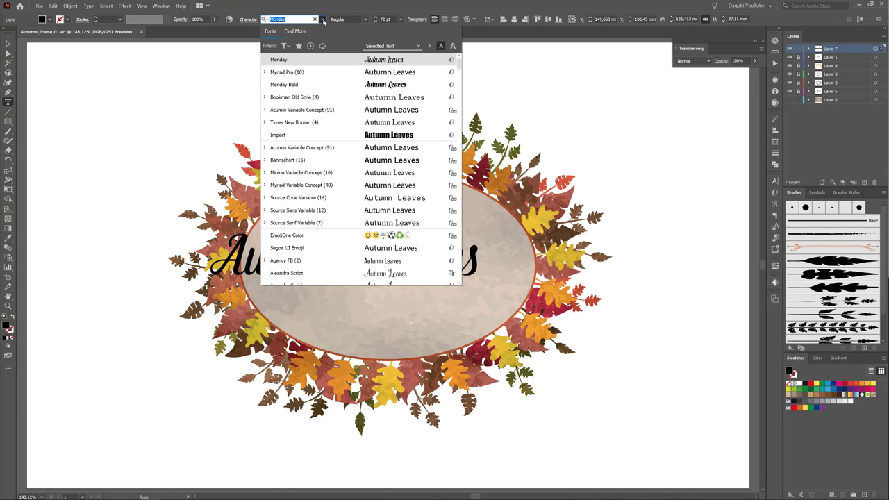
{"action": "left_click", "coordinate": [296, 83]}
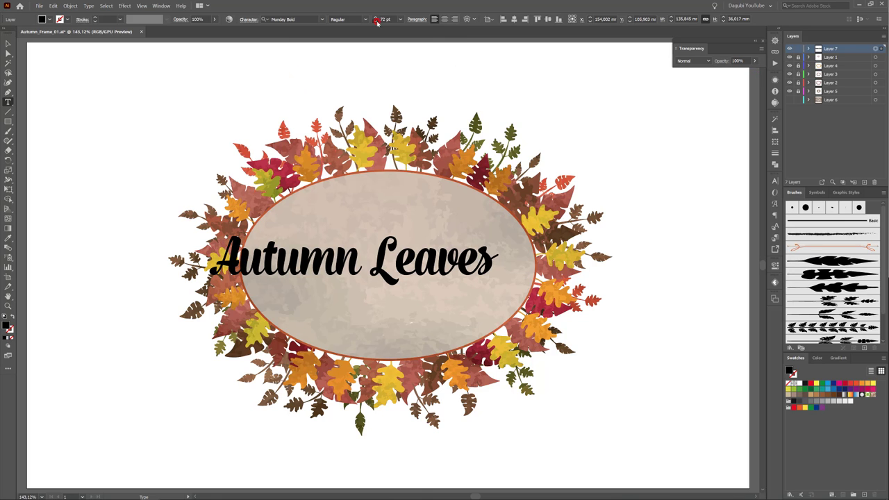
Reduce the title to 62 pt and recentre it across the oval.
{"action": "scroll", "coordinate": [376, 21], "scroll_direction": "down", "scroll_amount": 4}
{"action": "scroll", "coordinate": [376, 21], "scroll_direction": "down", "scroll_amount": 3}
{"action": "scroll", "coordinate": [376, 21], "scroll_direction": "down", "scroll_amount": 3}
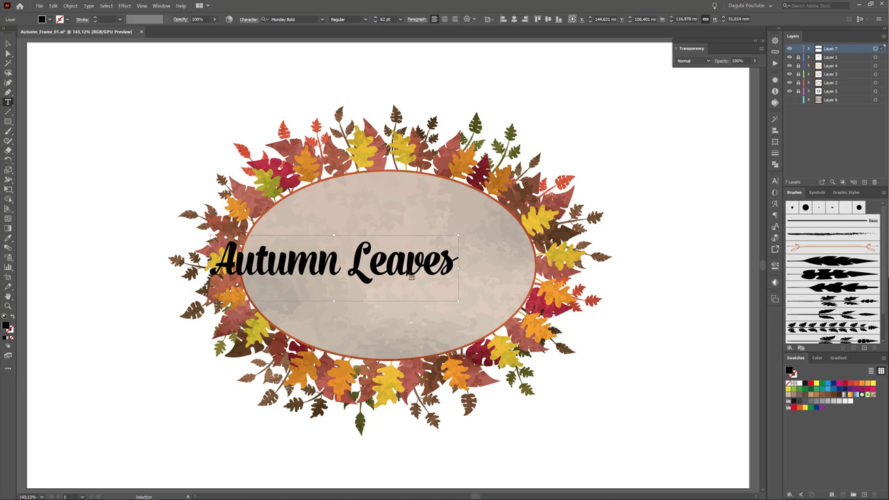
{"action": "mouse_move", "coordinate": [411, 276]}
{"action": "left_mouse_down"}
{"action": "mouse_move", "coordinate": [453, 258]}
{"action": "mouse_move", "coordinate": [455, 271]}
{"action": "left_mouse_up"}
Break the title into two centre-aligned lines, 'Autumn' above 'Leaves'.
{"action": "left_click", "coordinate": [407, 256]}
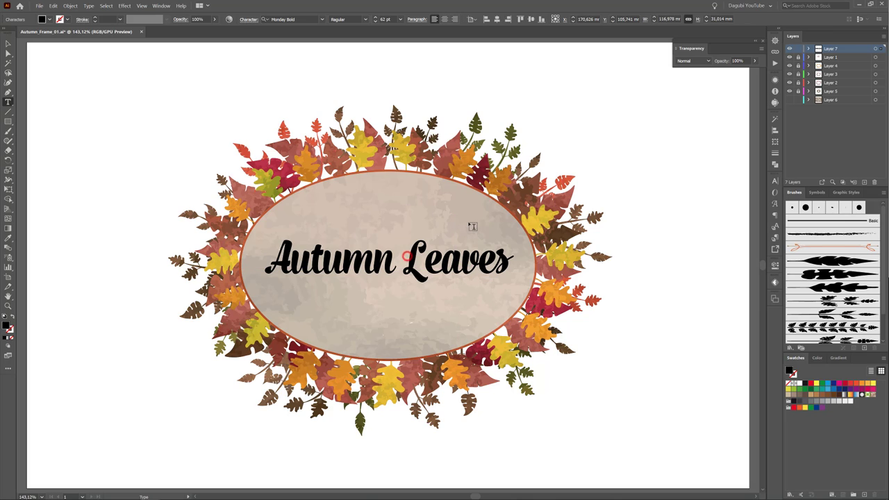
{"action": "key", "text": "BackSpace"}
{"action": "key", "text": "Return"}
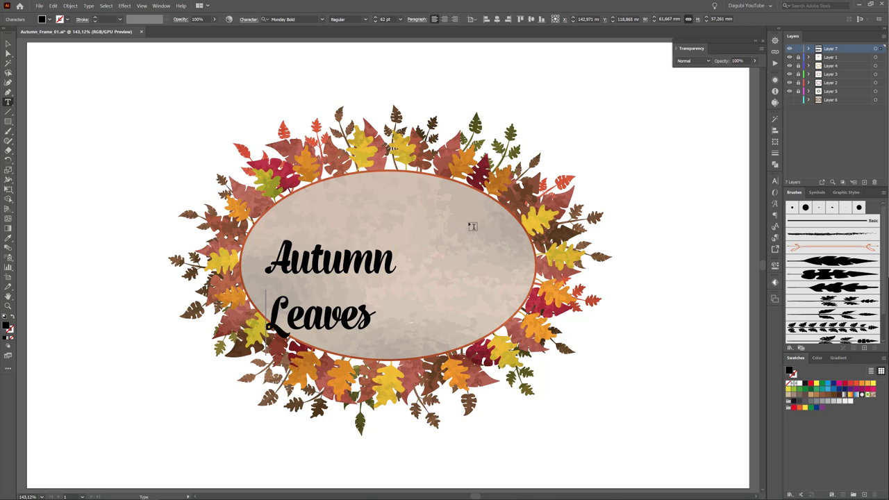
{"action": "left_click_drag", "start_coordinate": [365, 260], "coordinate": [429, 236]}
{"action": "left_click", "coordinate": [445, 19]}
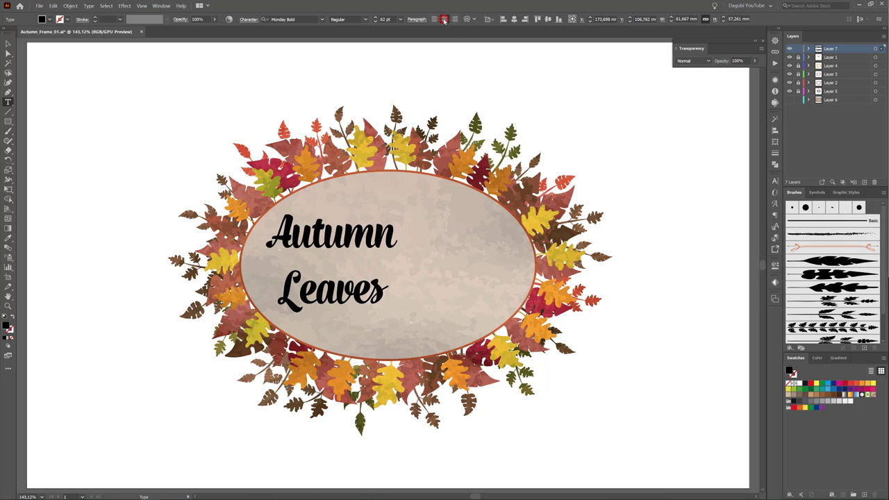
{"action": "left_click_drag", "start_coordinate": [361, 244], "coordinate": [412, 248]}
Enlarge the title to 74 pt, centre it on the artboard and nudge it down slightly.
{"action": "left_click_drag", "start_coordinate": [375, 18], "coordinate": [385, 28]}
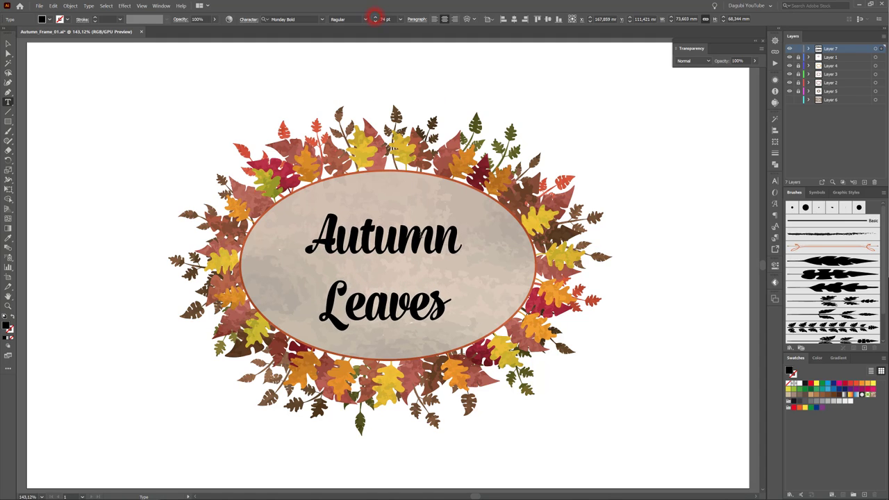
{"action": "left_click_drag", "start_coordinate": [404, 245], "coordinate": [407, 239]}
{"action": "left_click", "coordinate": [514, 19]}
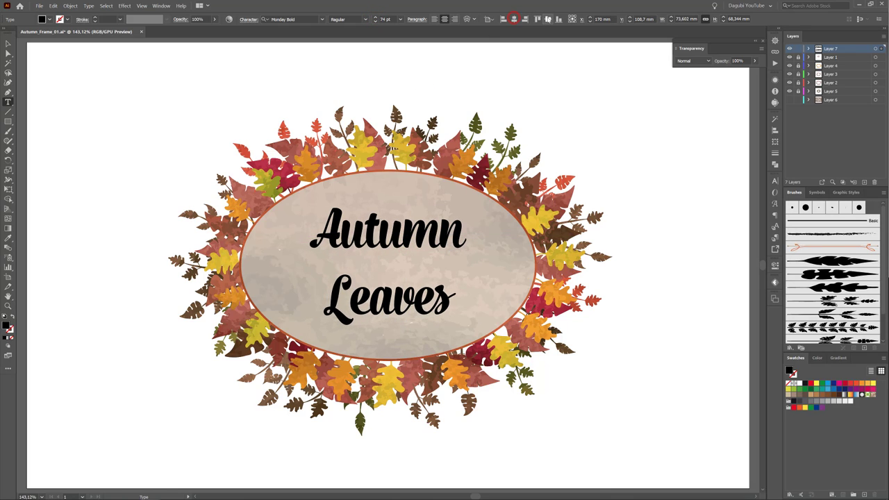
{"action": "left_click", "coordinate": [548, 19]}
{"action": "key", "text": "Down"}
{"action": "key", "text": "Down"}
{"action": "key", "text": "Down"}
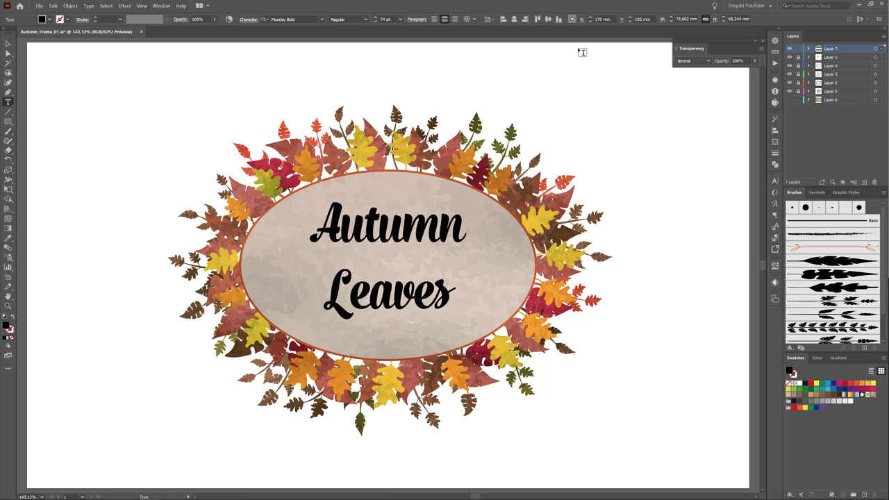
{"action": "key", "text": "Down"}
{"action": "key", "text": "Down"}
{"action": "key", "text": "Down"}
{"action": "key", "text": "Down"}
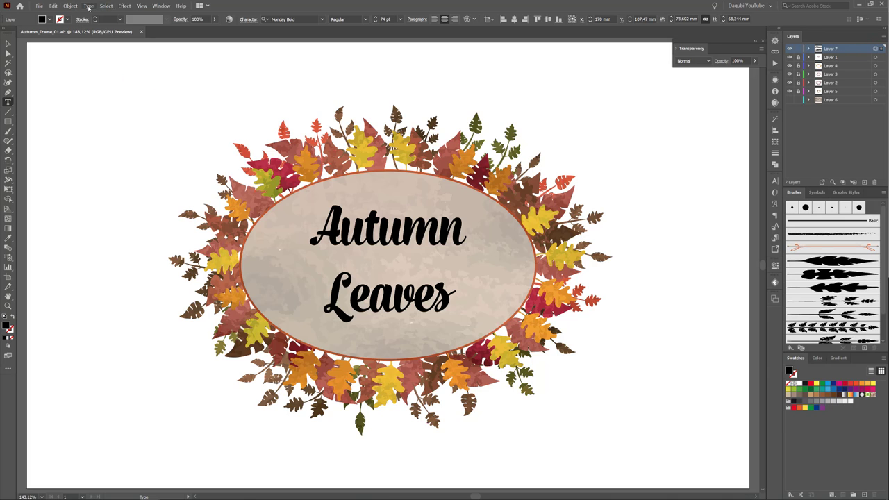
Create outlines from the 'Autumn Leaves' title and Unite its letters in Pathfinder.
{"action": "left_click", "coordinate": [88, 5]}
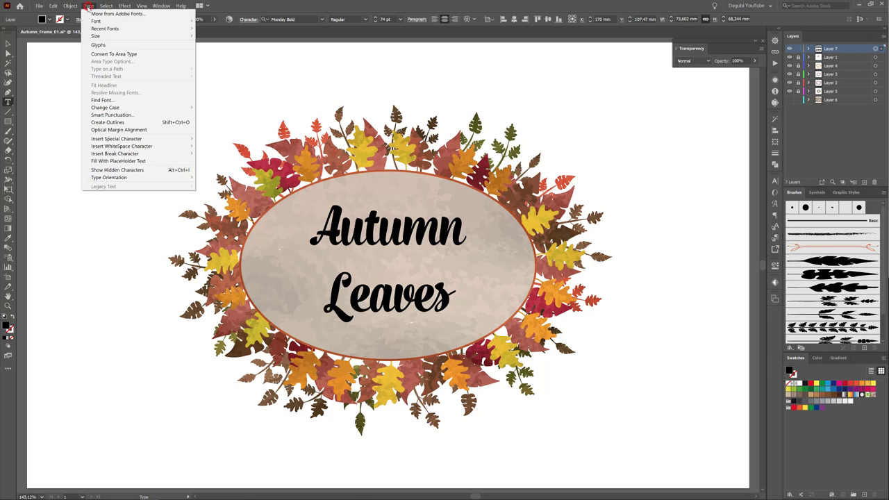
{"action": "left_click", "coordinate": [111, 122]}
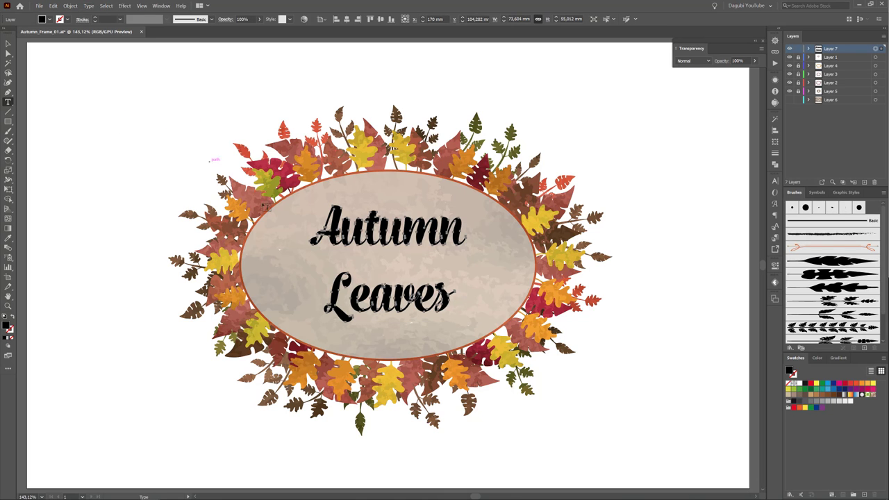
{"action": "left_click", "coordinate": [382, 248]}
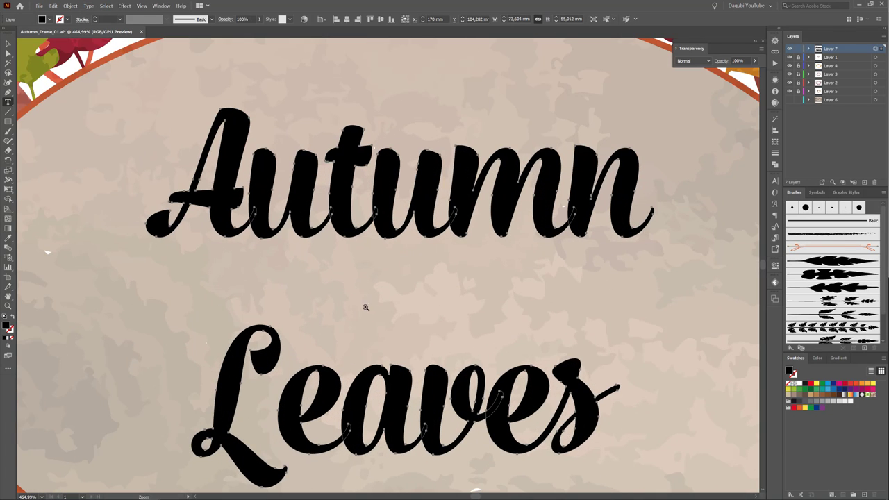
{"action": "left_click", "coordinate": [775, 164]}
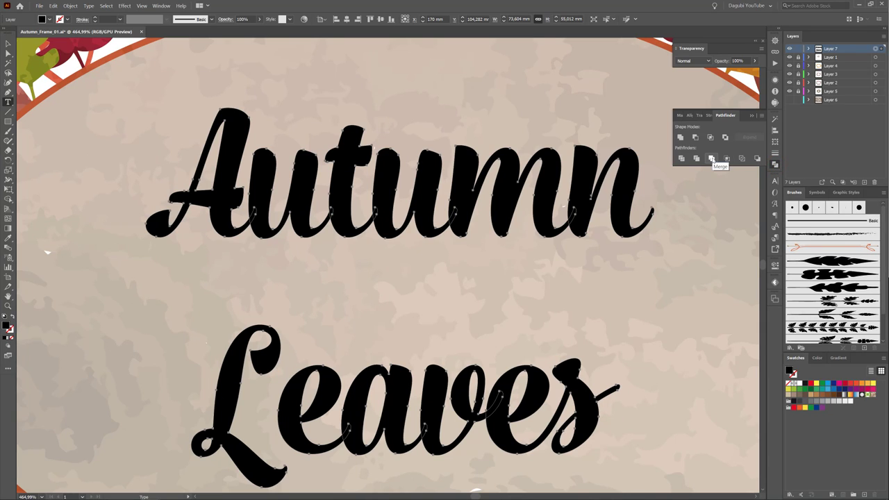
{"action": "left_click", "coordinate": [680, 138]}
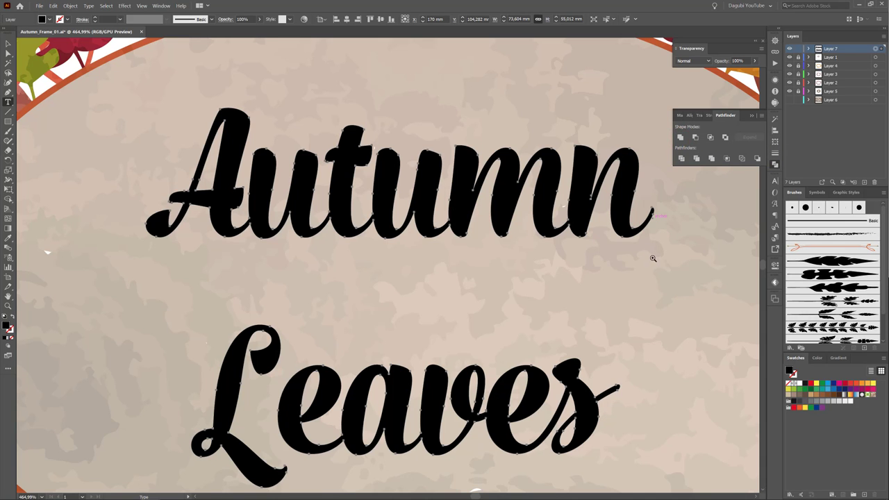
{"action": "left_click_drag", "start_coordinate": [628, 254], "coordinate": [626, 210]}
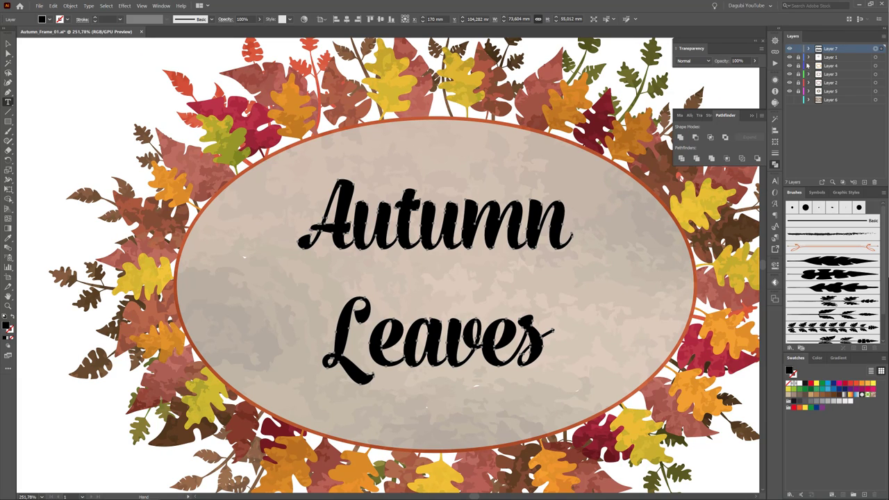
Unlock the texture group in Layer 4 and copy it.
{"action": "left_click", "coordinate": [808, 66]}
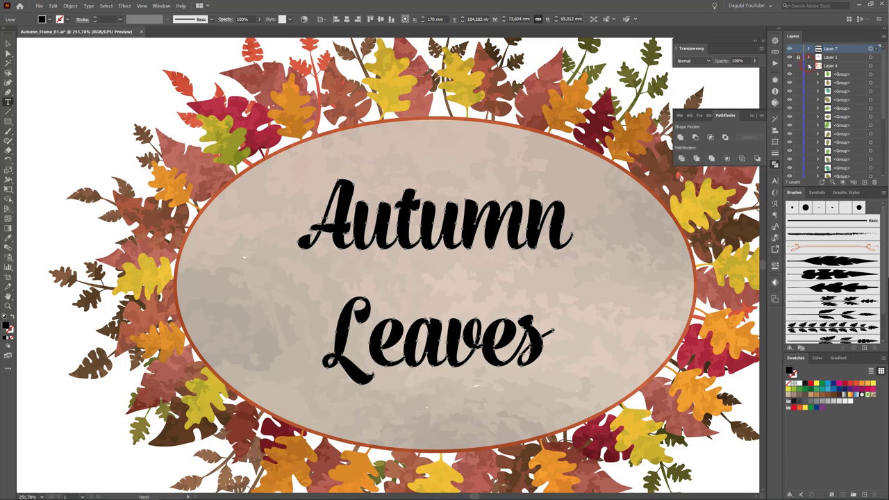
{"action": "scroll", "coordinate": [843, 123], "scroll_direction": "down", "scroll_amount": 5}
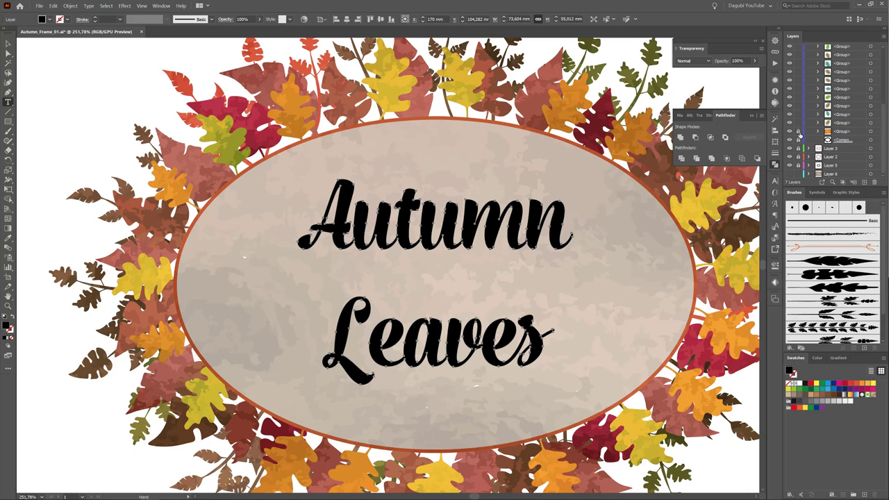
{"action": "left_click", "coordinate": [798, 132]}
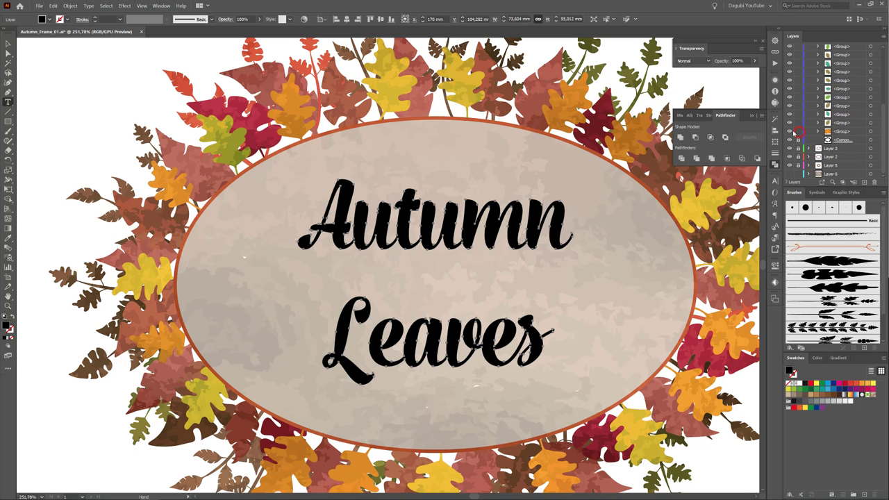
{"action": "left_click", "coordinate": [870, 132]}
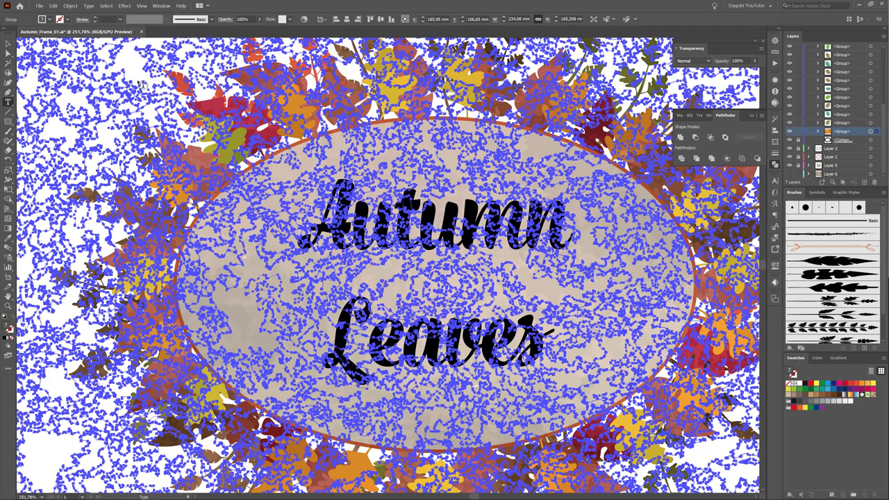
{"action": "left_click", "coordinate": [53, 5]}
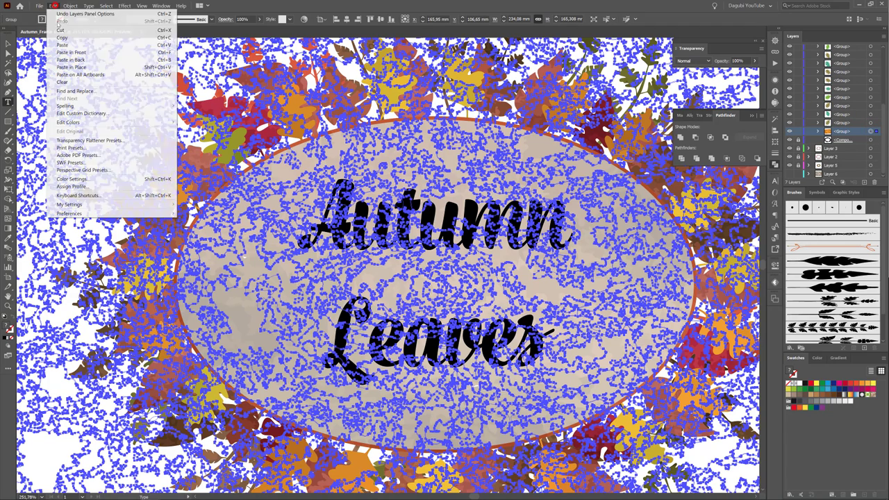
{"action": "left_click", "coordinate": [61, 36]}
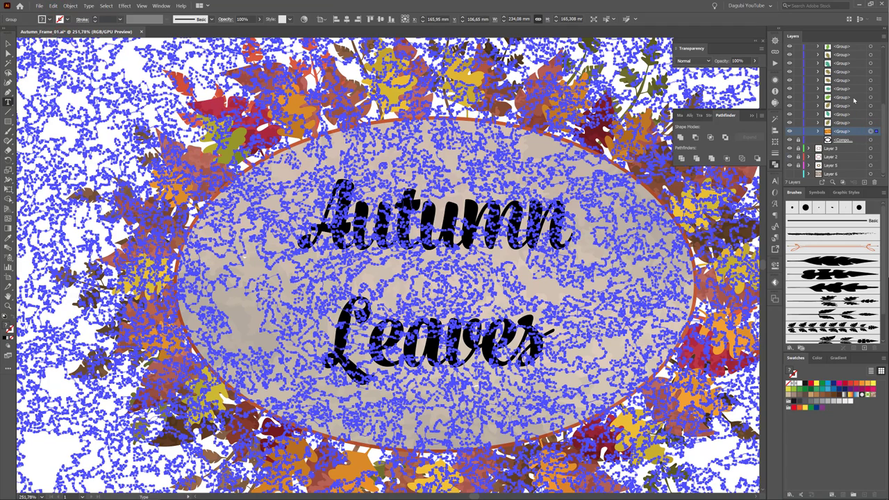
Collapse Layer 4, deselect, and select the lettering group inside Layer 7.
{"action": "scroll", "coordinate": [854, 101], "scroll_direction": "up", "scroll_amount": 5}
{"action": "left_click", "coordinate": [809, 65]}
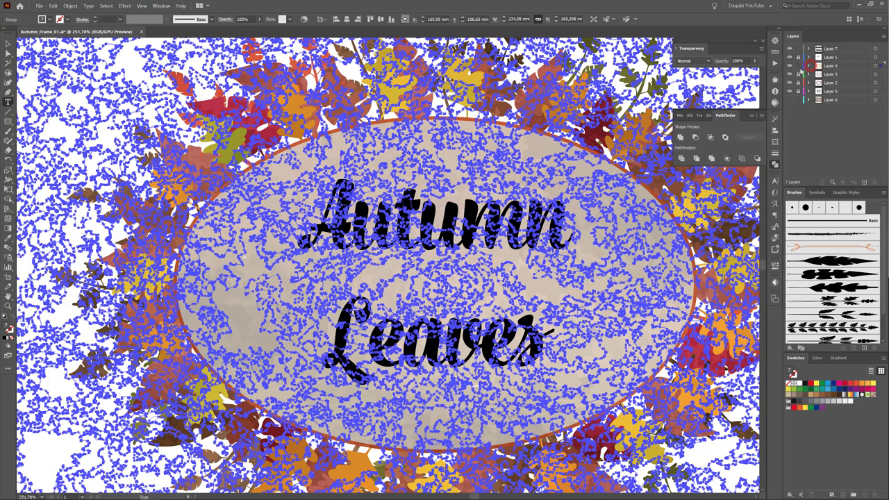
{"action": "key", "text": "ctrl+shift+a"}
{"action": "left_click", "coordinate": [851, 49]}
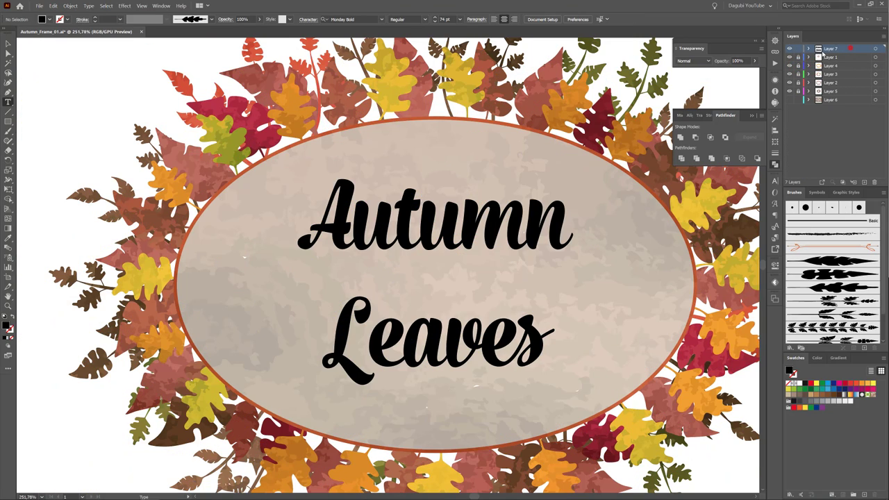
{"action": "left_click", "coordinate": [808, 49]}
{"action": "left_click", "coordinate": [846, 58]}
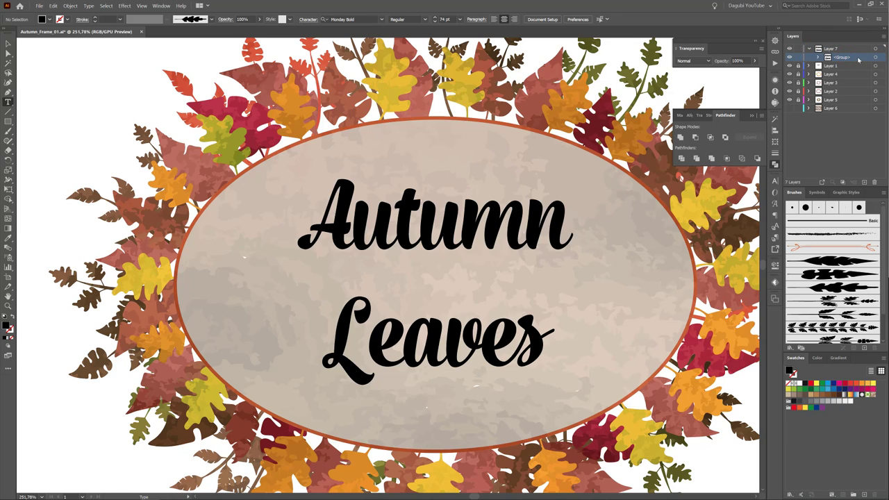
{"action": "left_click", "coordinate": [70, 6]}
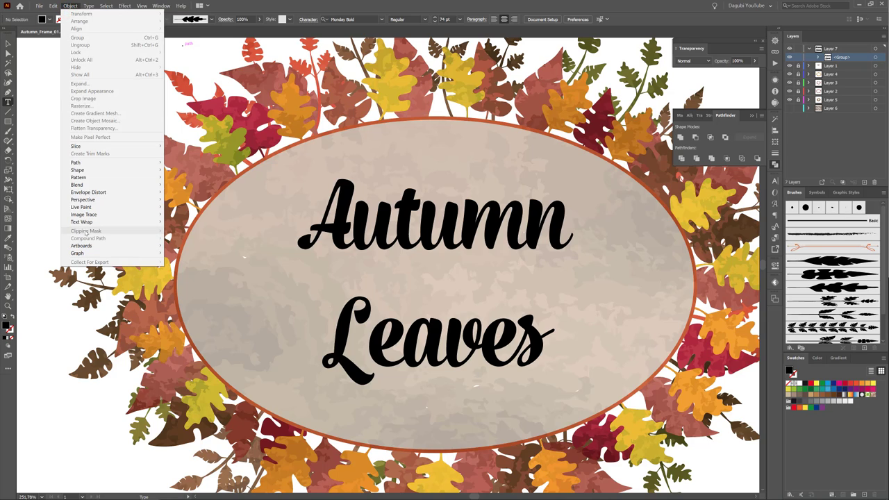
Make the lettering group a compound path.
{"action": "left_click", "coordinate": [875, 57]}
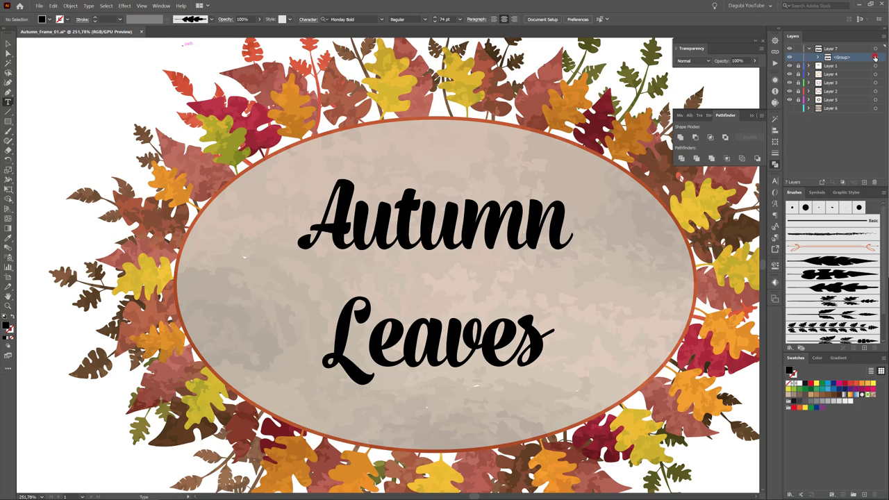
{"action": "left_click", "coordinate": [70, 6]}
{"action": "mouse_move", "coordinate": [88, 238]}
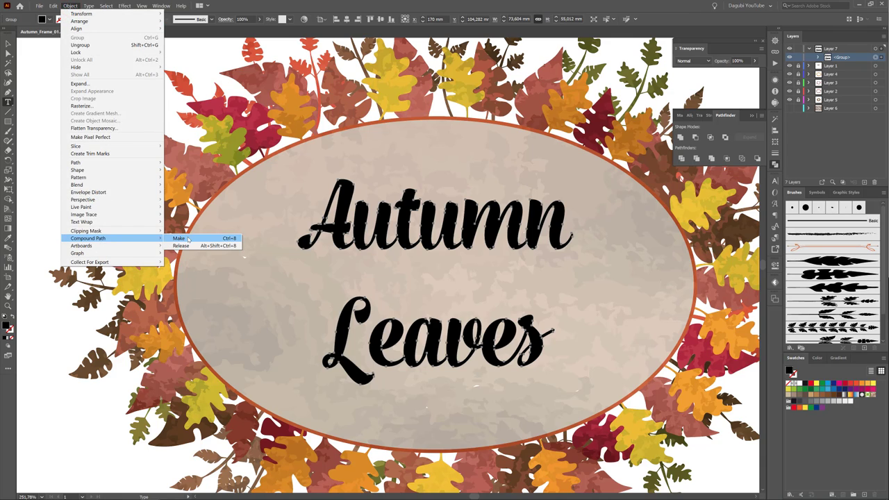
{"action": "left_click", "coordinate": [188, 237]}
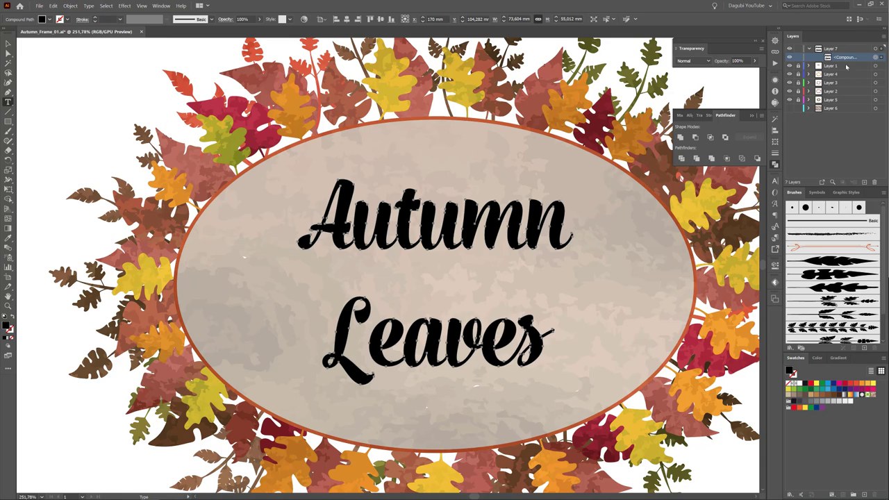
Duplicate the lettering compound path, deselect, and select Layer 7.
{"action": "left_click_drag", "start_coordinate": [857, 59], "coordinate": [865, 182]}
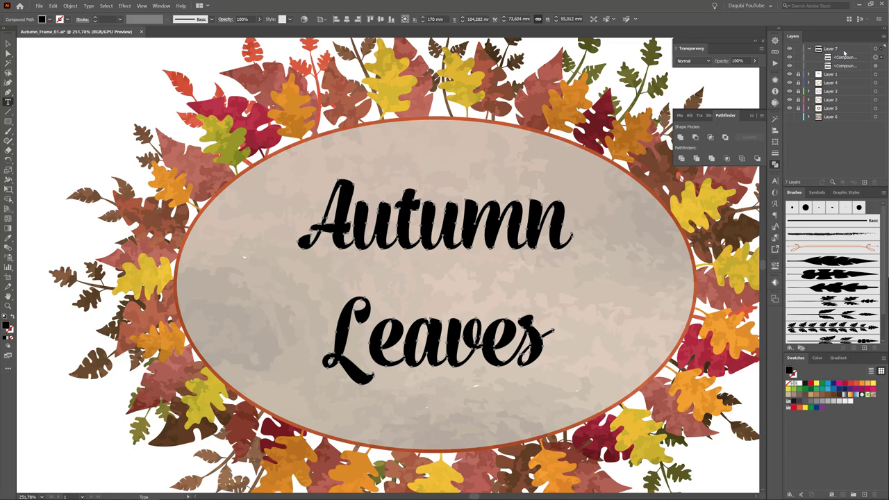
{"action": "left_click", "coordinate": [106, 6]}
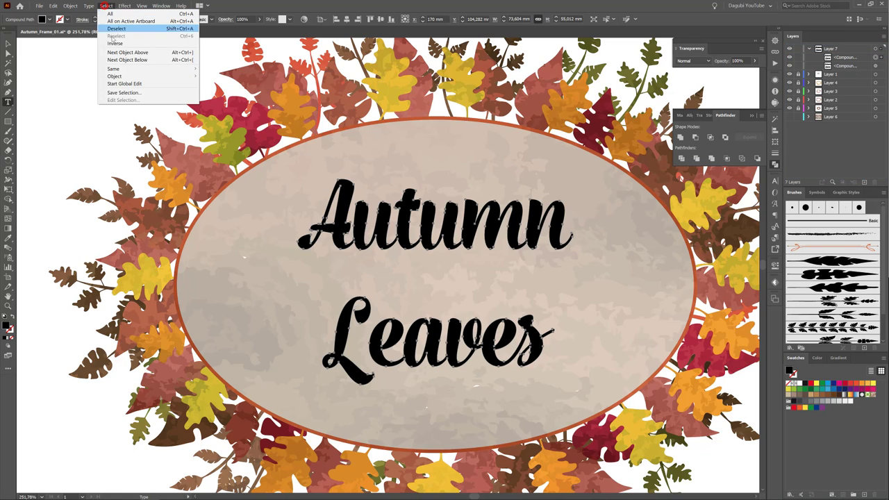
{"action": "left_click", "coordinate": [115, 31]}
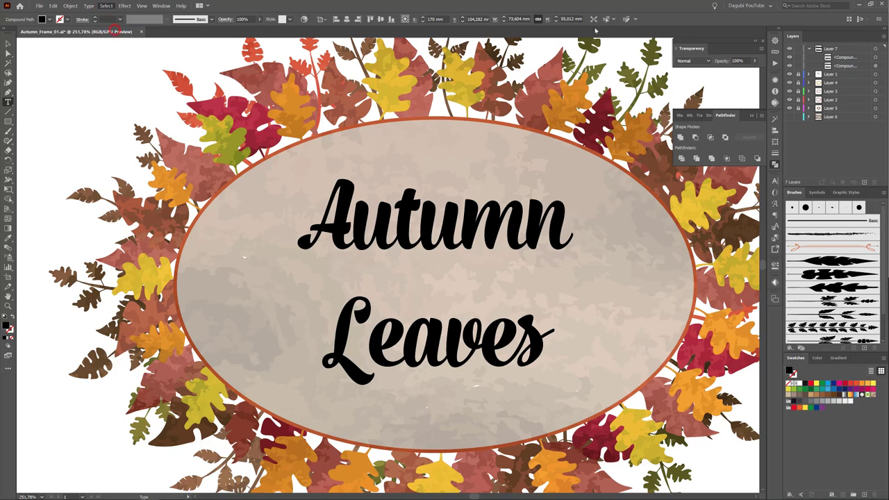
{"action": "left_click", "coordinate": [848, 50]}
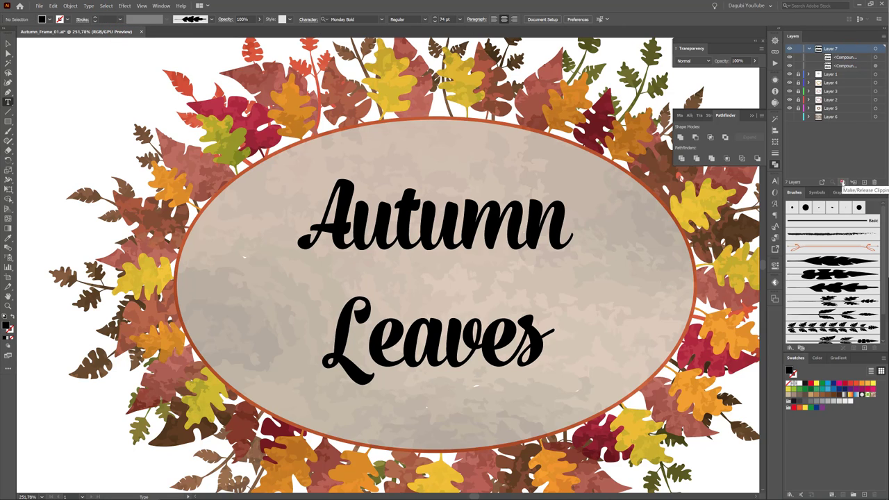
Clip Layer 7's contents to the lettering and position the texture over the title.
{"action": "left_click", "coordinate": [843, 182]}
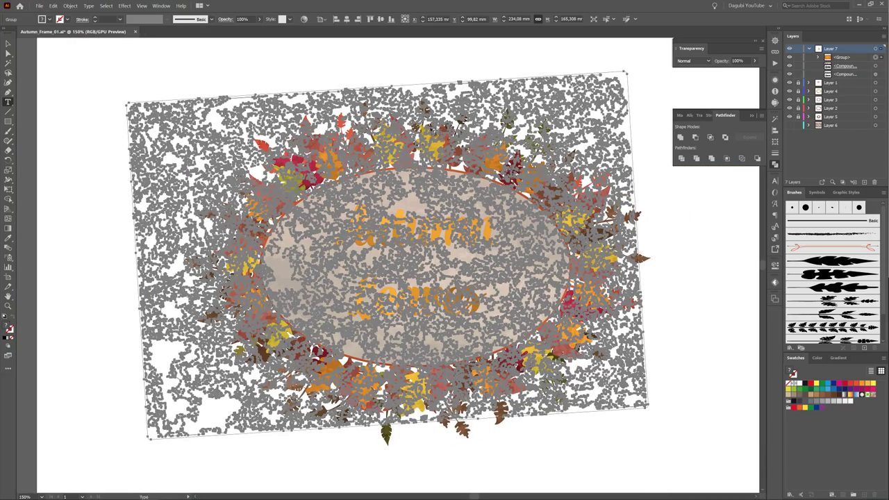
{"action": "left_click", "coordinate": [7, 44]}
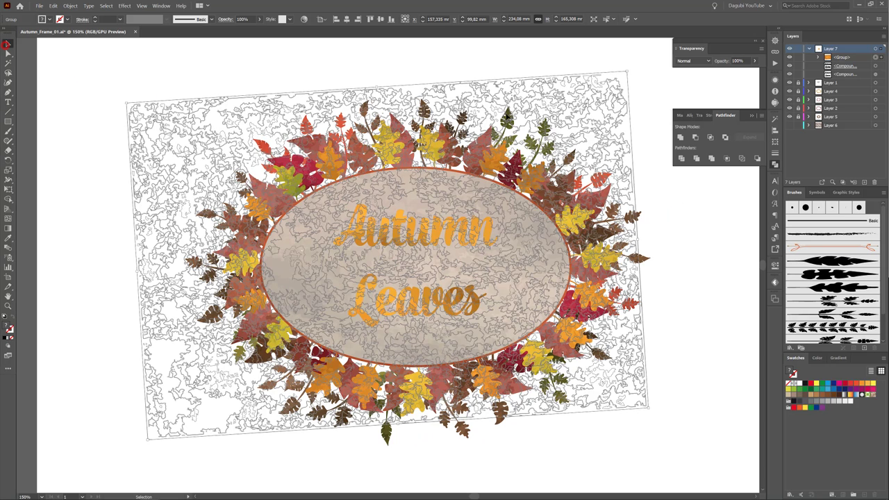
{"action": "mouse_move", "coordinate": [586, 106]}
{"action": "left_mouse_down"}
{"action": "mouse_move", "coordinate": [611, 127]}
{"action": "mouse_move", "coordinate": [597, 144]}
{"action": "left_mouse_up"}
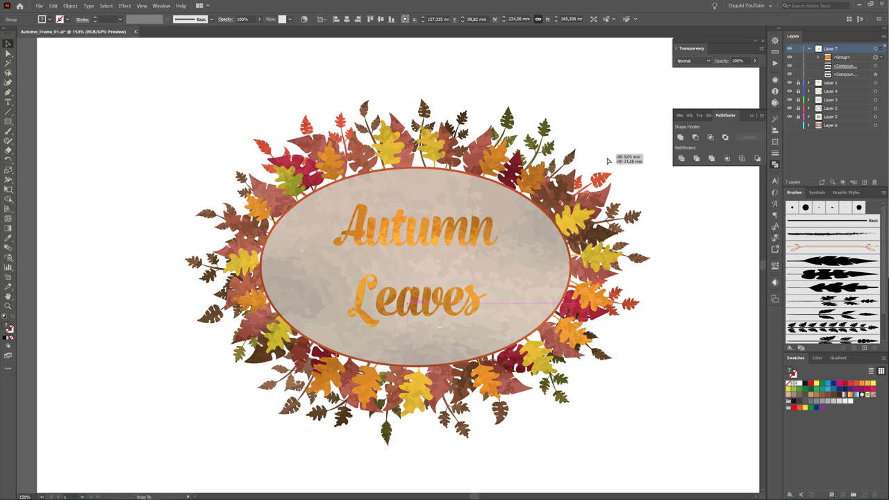
{"action": "left_click_drag", "start_coordinate": [597, 144], "coordinate": [606, 153]}
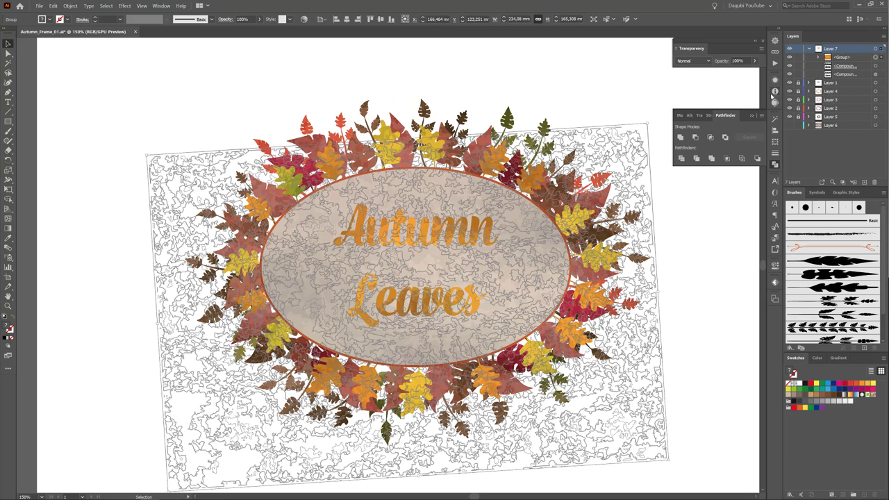
Nudge the second lettering copy one step down and one step right.
{"action": "left_click", "coordinate": [844, 74]}
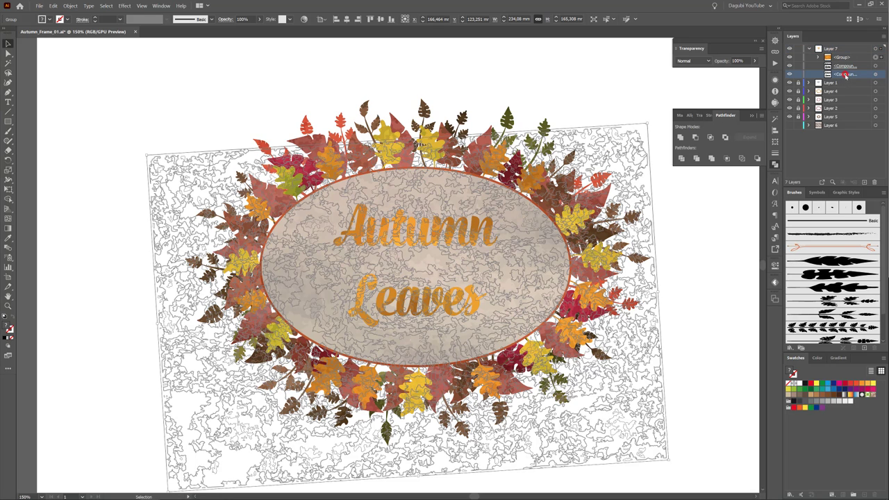
{"action": "left_click", "coordinate": [745, 82]}
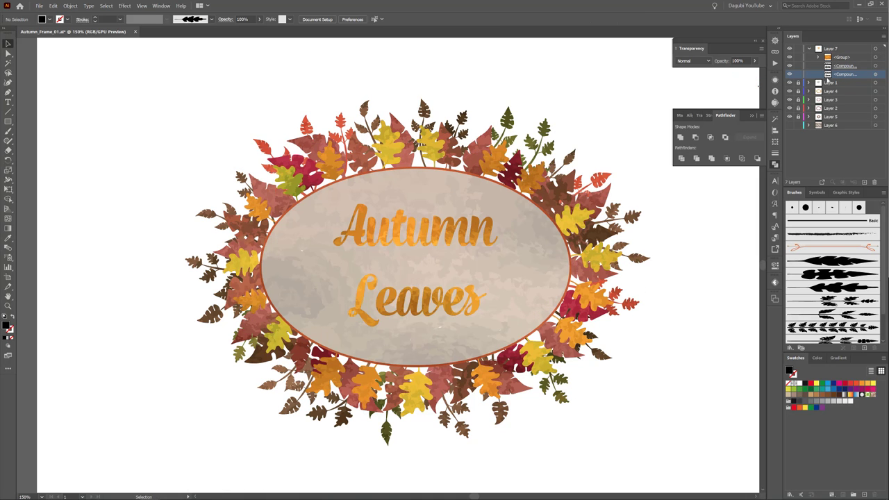
{"action": "left_click", "coordinate": [875, 74]}
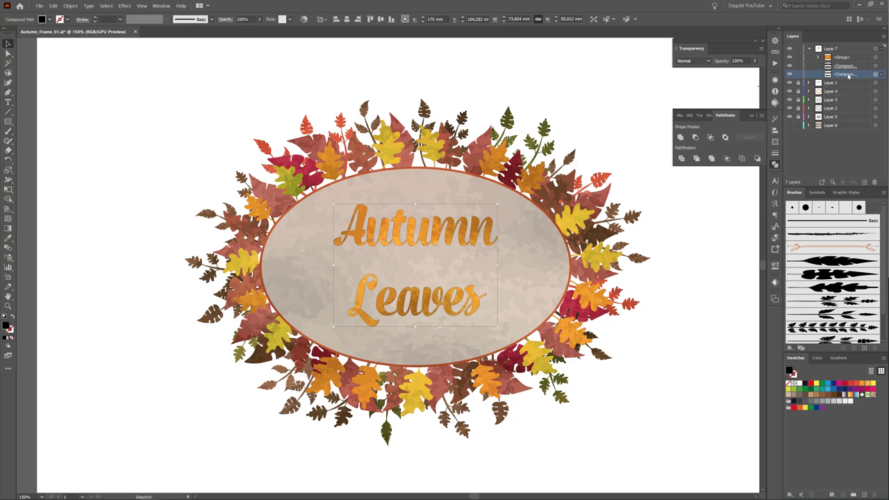
{"action": "key", "text": "Down"}
{"action": "key", "text": "Down"}
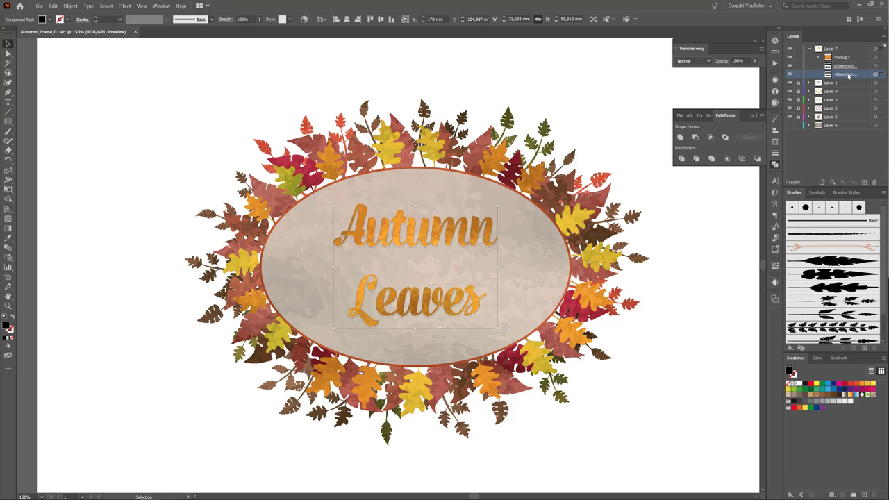
{"action": "key", "text": "Right"}
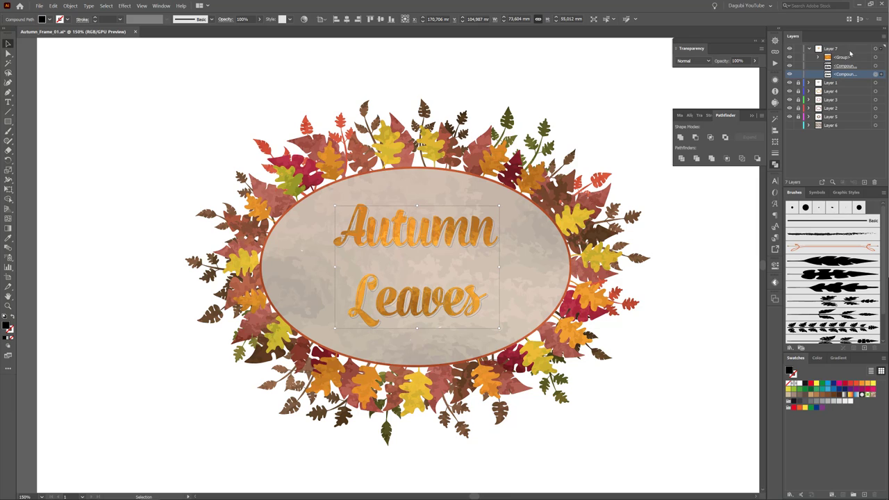
Move the offset text copy into a new Layer 8 placed beneath Layer 7.
{"action": "left_click", "coordinate": [848, 48]}
{"action": "left_click", "coordinate": [864, 182]}
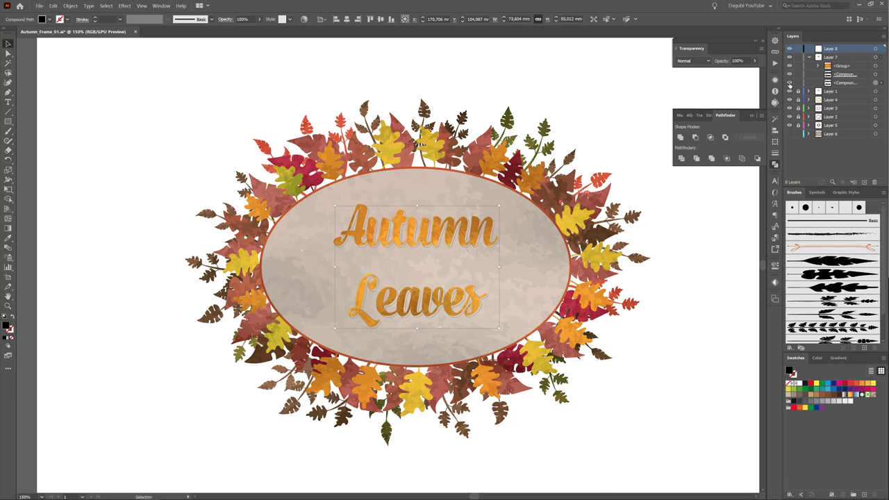
{"action": "left_click", "coordinate": [789, 83]}
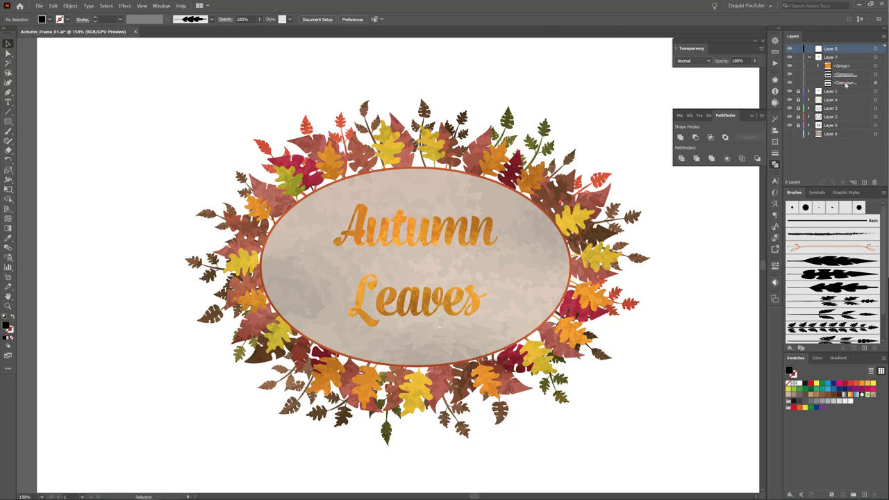
{"action": "left_click_drag", "start_coordinate": [846, 84], "coordinate": [845, 53]}
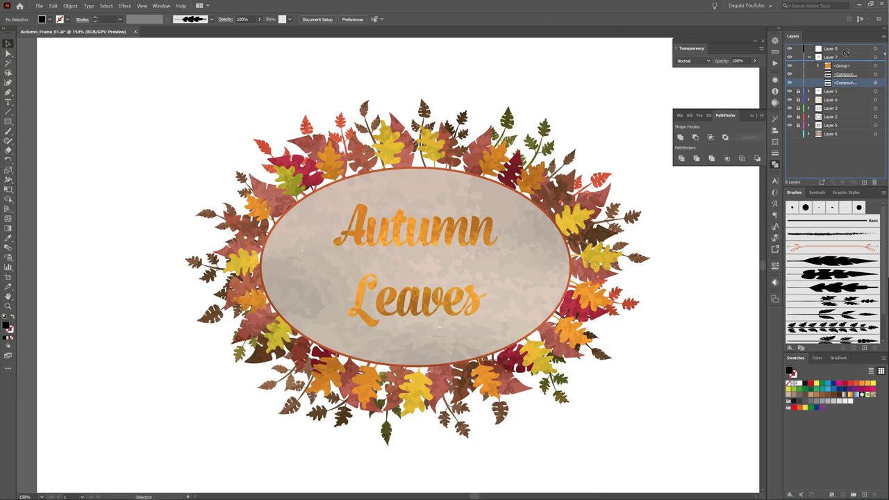
{"action": "left_click_drag", "start_coordinate": [846, 53], "coordinate": [840, 49]}
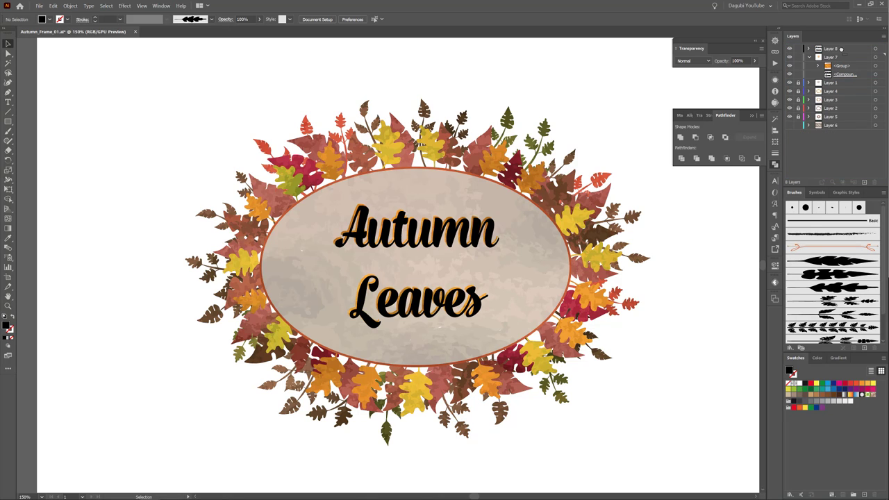
{"action": "left_click", "coordinate": [808, 57]}
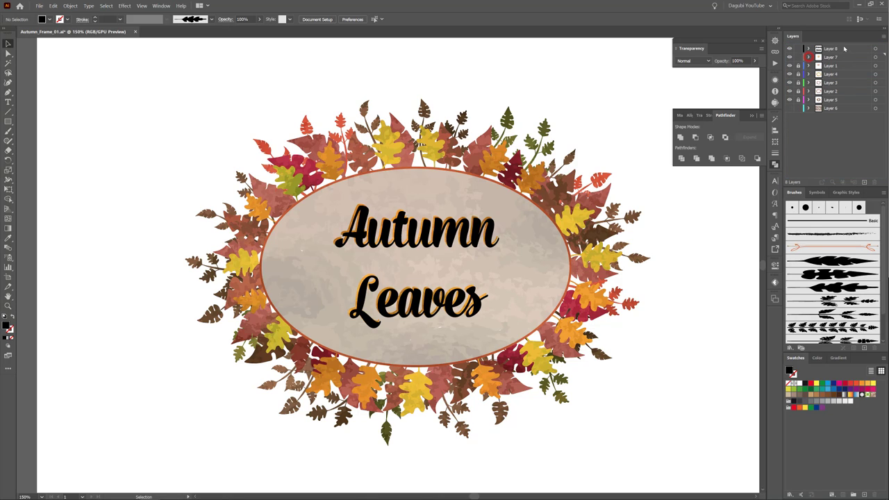
{"action": "left_click_drag", "start_coordinate": [842, 49], "coordinate": [841, 61]}
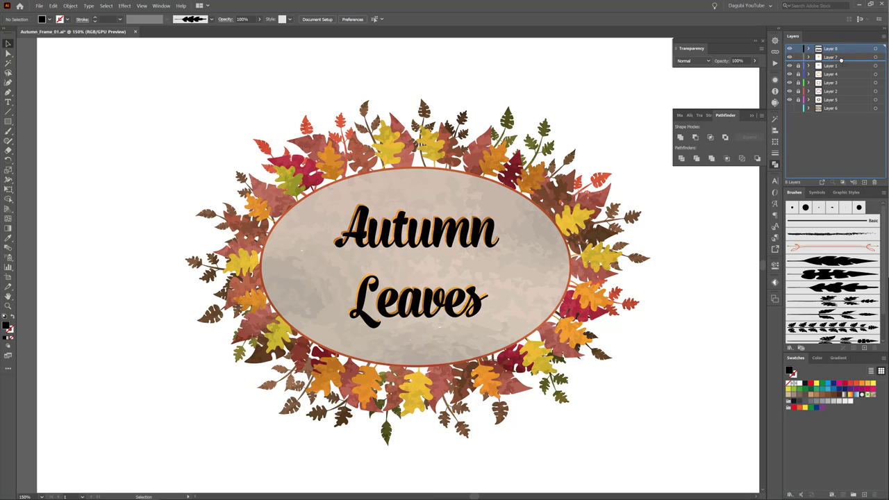
{"action": "left_click_drag", "start_coordinate": [841, 61], "coordinate": [841, 62]}
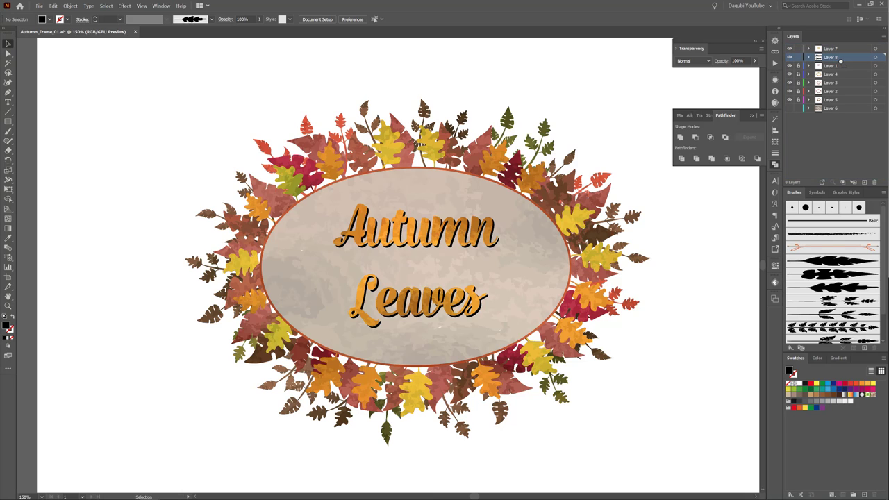
Fill the shadow copy dark brown (C=40 M=70 Y=100 K=50) and zoom in on the title.
{"action": "left_click", "coordinate": [875, 58]}
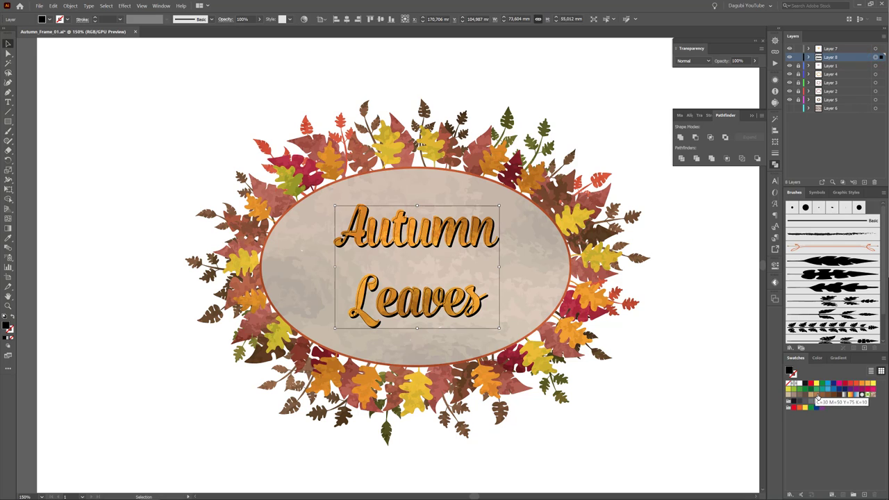
{"action": "left_click", "coordinate": [817, 396]}
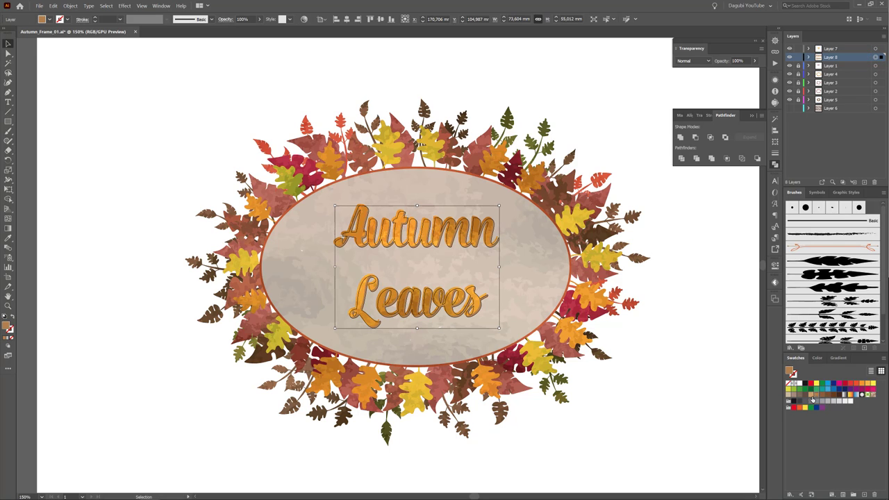
{"action": "left_click", "coordinate": [833, 395]}
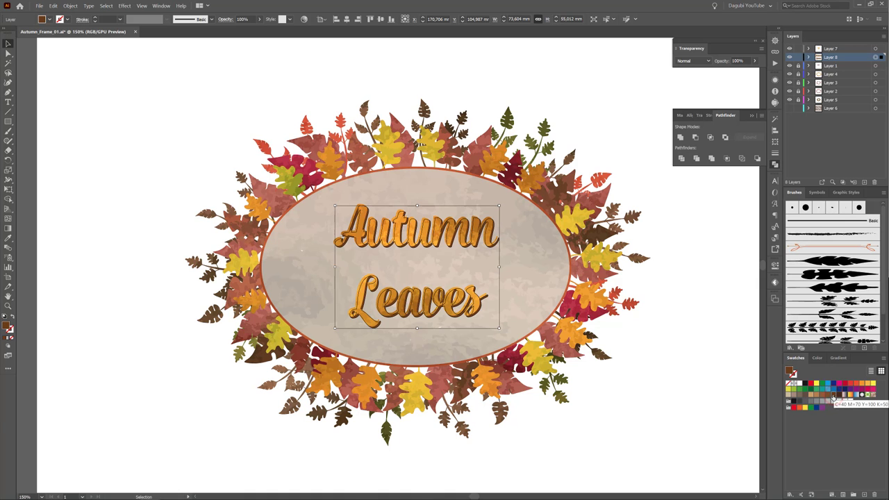
{"action": "left_click_drag", "start_coordinate": [443, 266], "coordinate": [512, 260]}
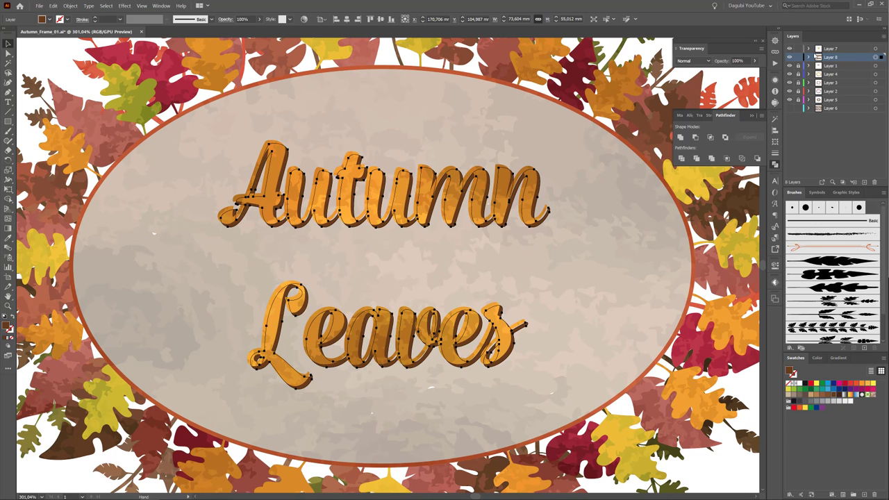
Give the orange title compound path a white stroke with Round Join.
{"action": "left_click", "coordinate": [809, 49]}
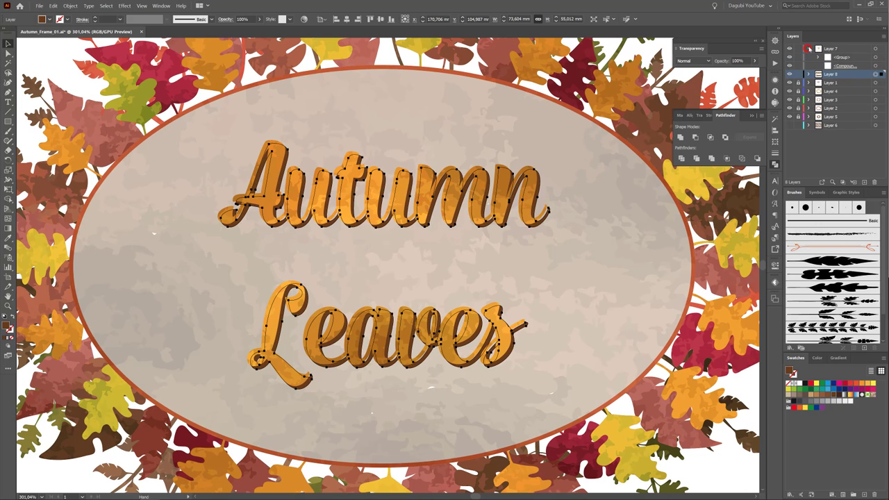
{"action": "left_click", "coordinate": [845, 66]}
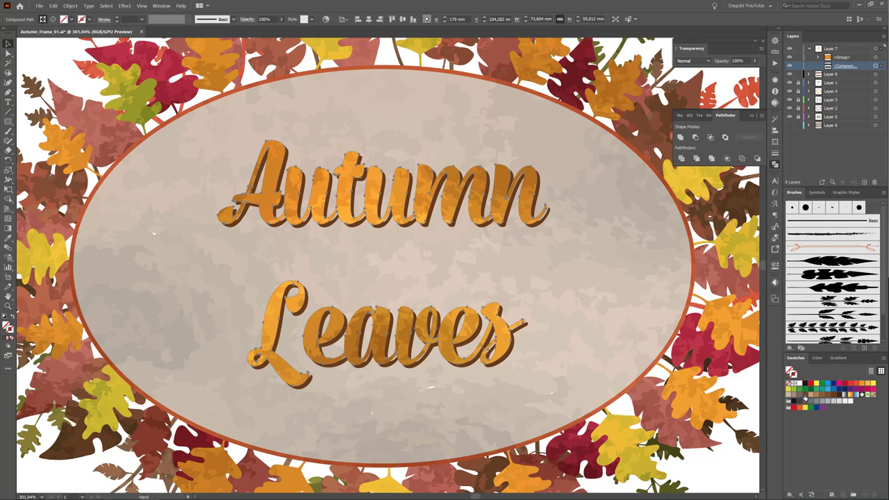
{"action": "left_click", "coordinate": [804, 396]}
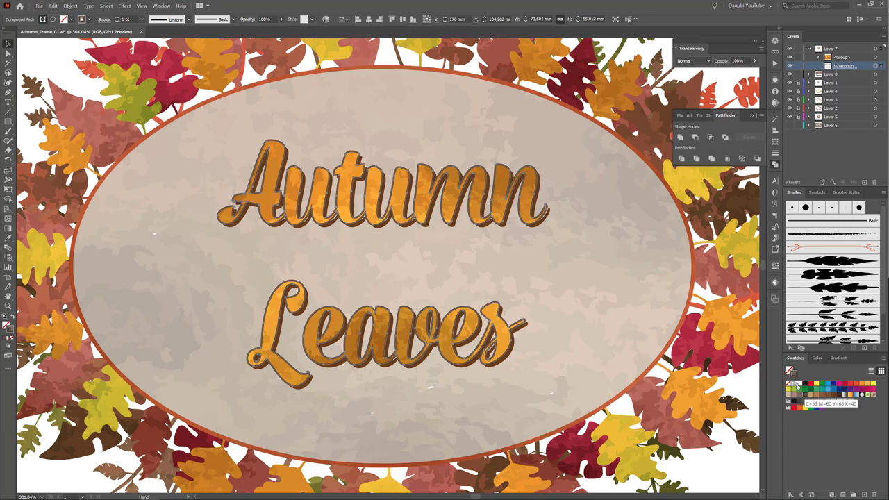
{"action": "key", "text": "a"}
{"action": "key", "text": "v"}
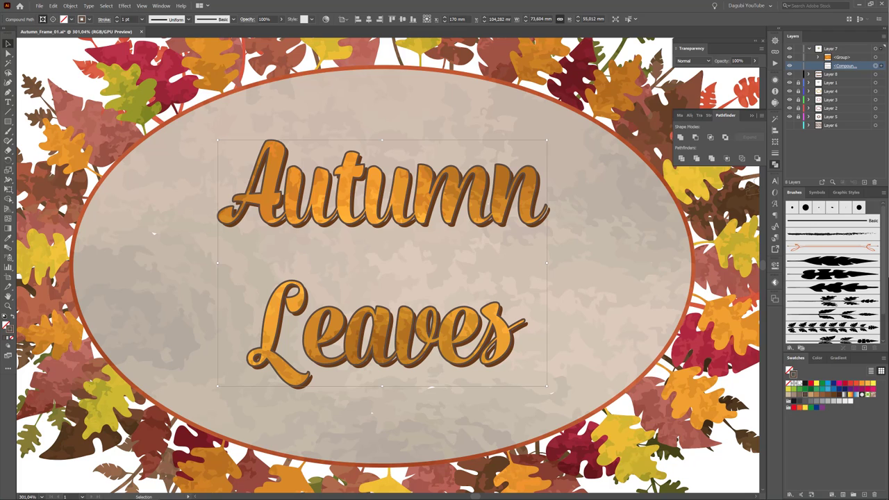
{"action": "left_click", "coordinate": [798, 384]}
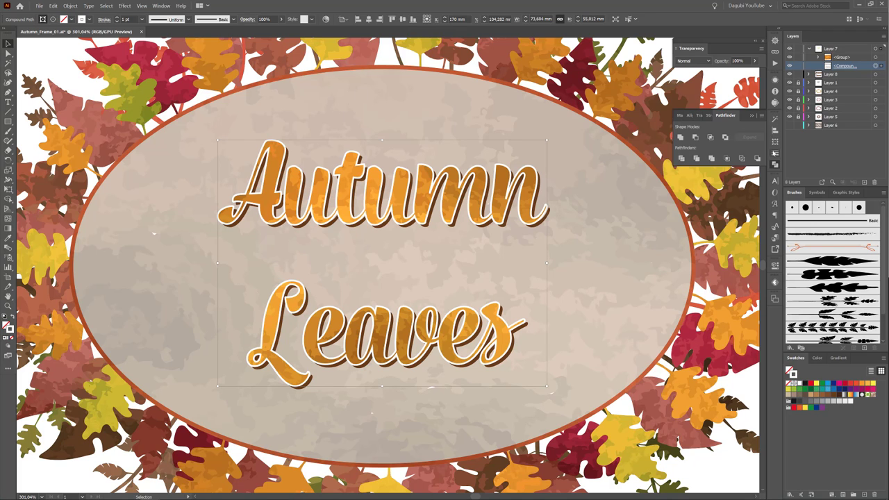
{"action": "left_click", "coordinate": [776, 151]}
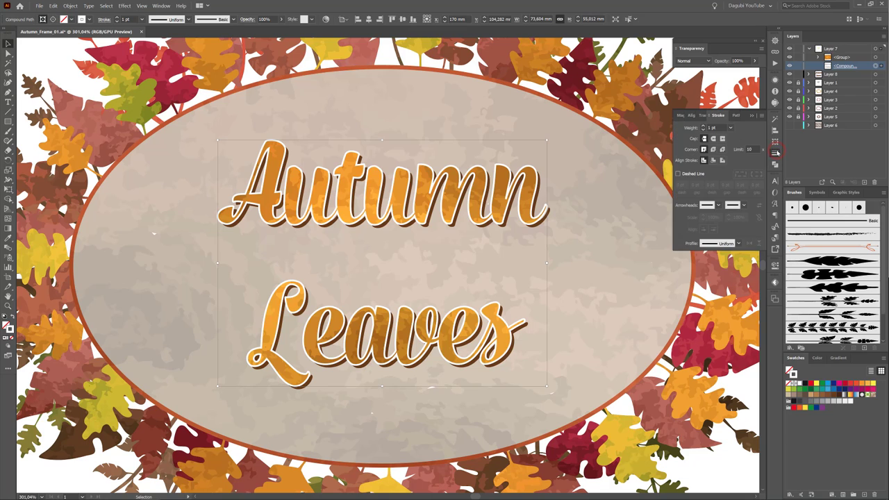
{"action": "left_click", "coordinate": [713, 150]}
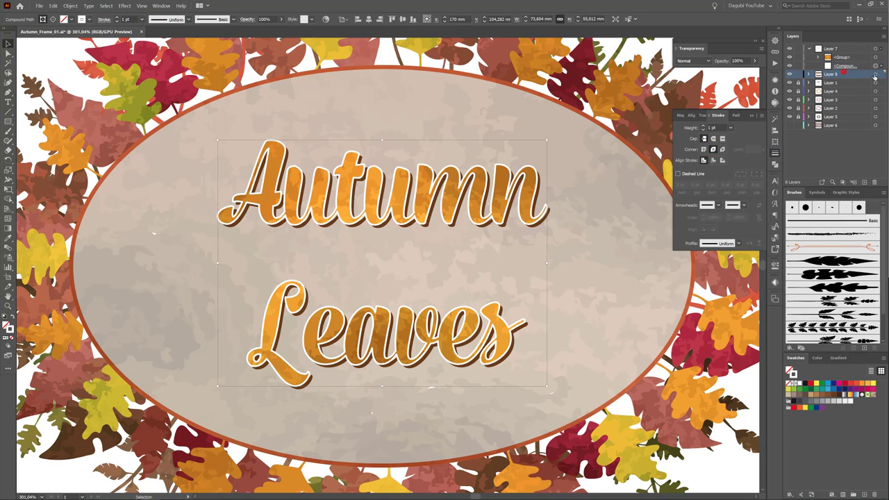
Set the brown shadow on Layer 8 to 57% opacity.
{"action": "left_click", "coordinate": [877, 73]}
{"action": "left_click", "coordinate": [258, 19]}
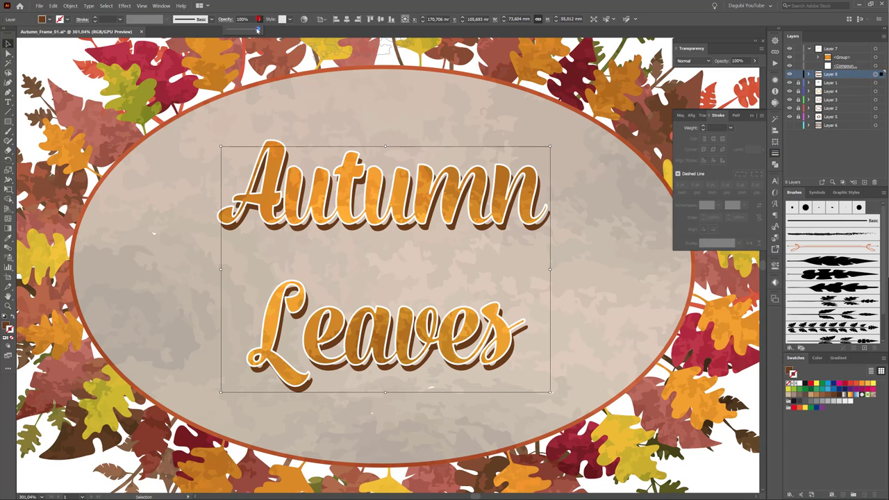
{"action": "left_click_drag", "start_coordinate": [261, 31], "coordinate": [244, 31]}
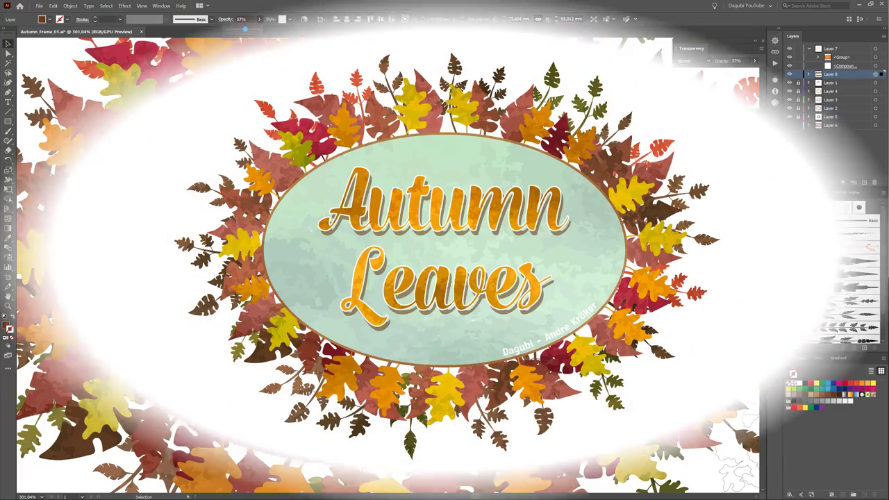